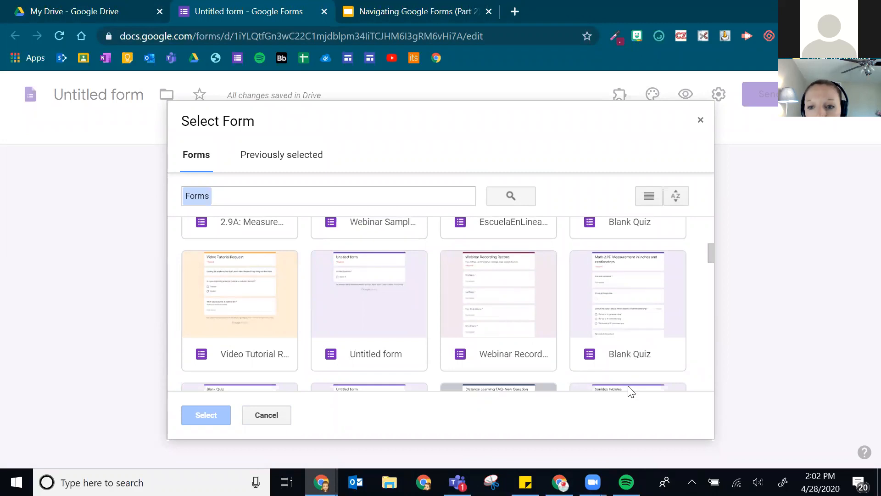
# Choose the Vocabulary Quiz Take 2 form as the source for importing questions
pyautogui.click(610, 363)
pyautogui.scroll(5, 622, 327)
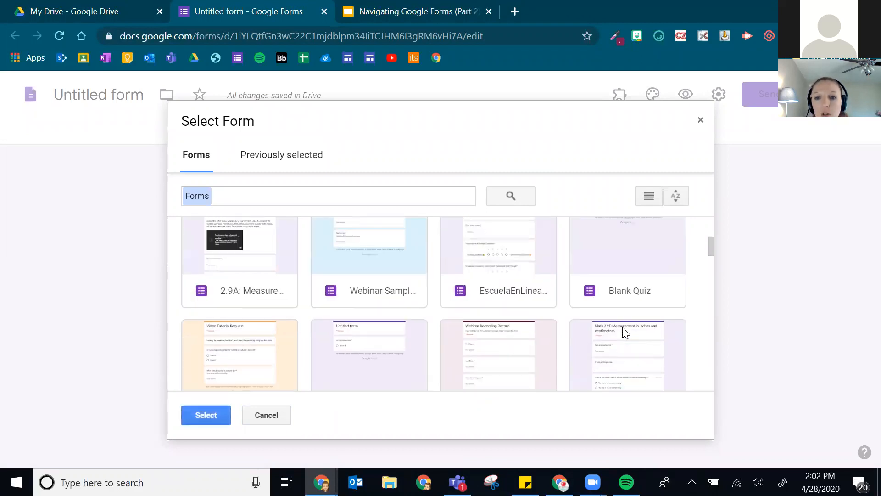
pyautogui.scroll(-2, 617, 349)
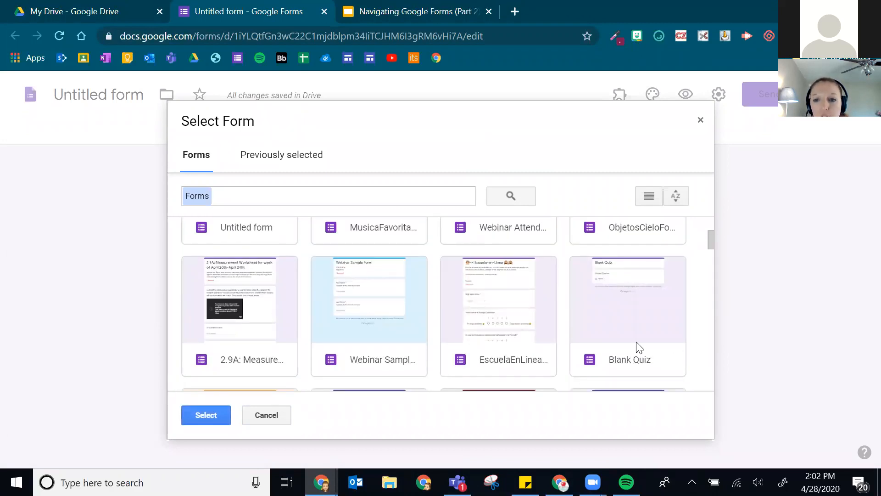
pyautogui.scroll(-5, 186, 301)
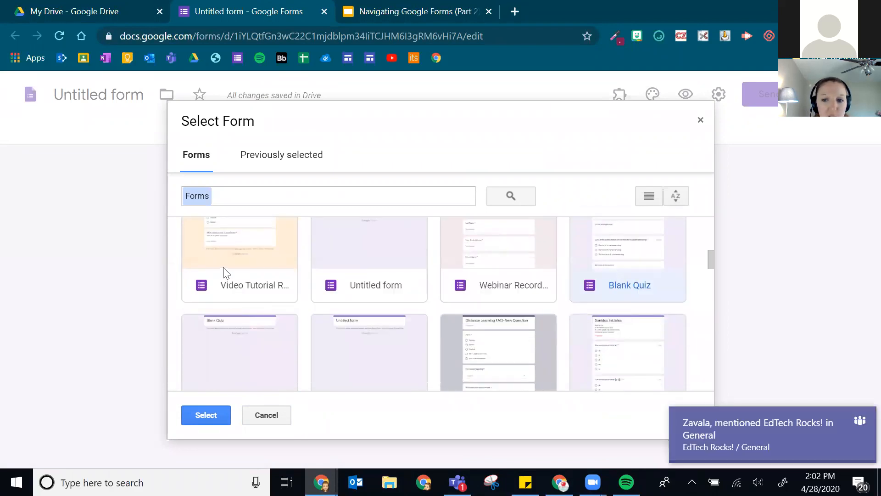
pyautogui.scroll(2, 357, 290)
pyautogui.scroll(-4, 356, 290)
pyautogui.scroll(-4, 495, 316)
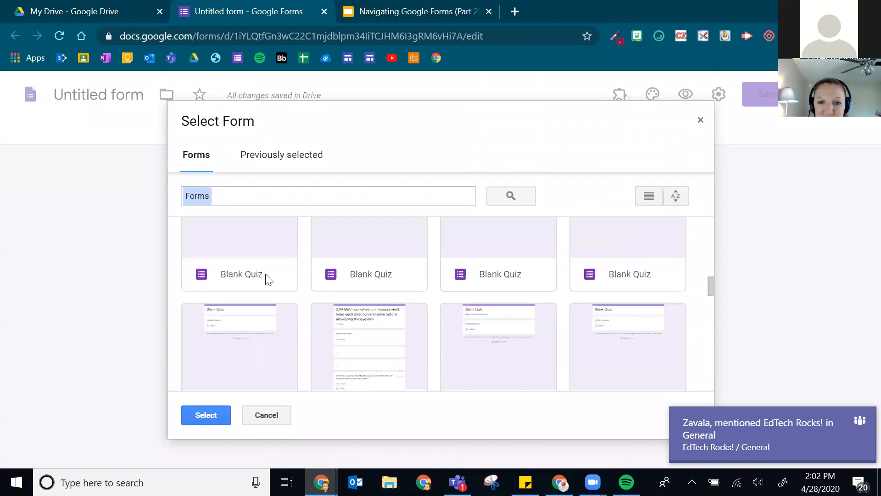
pyautogui.scroll(2, 284, 312)
pyautogui.scroll(-3, 367, 329)
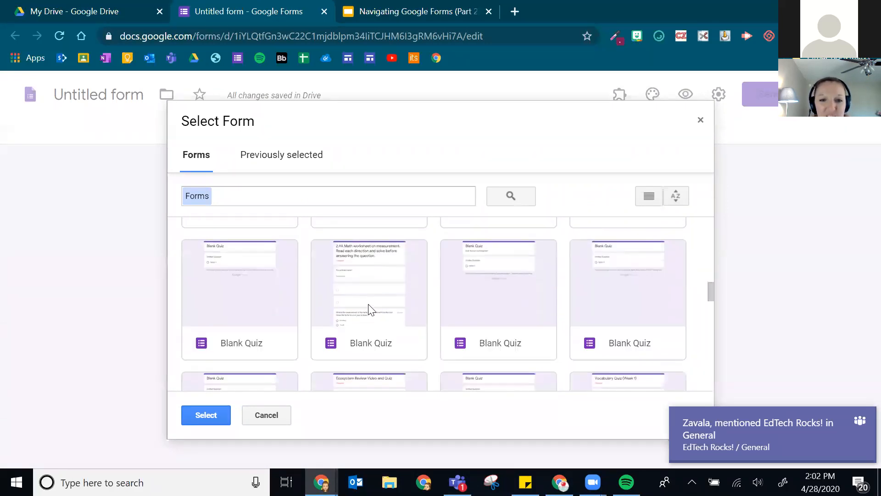
pyautogui.scroll(-2, 359, 321)
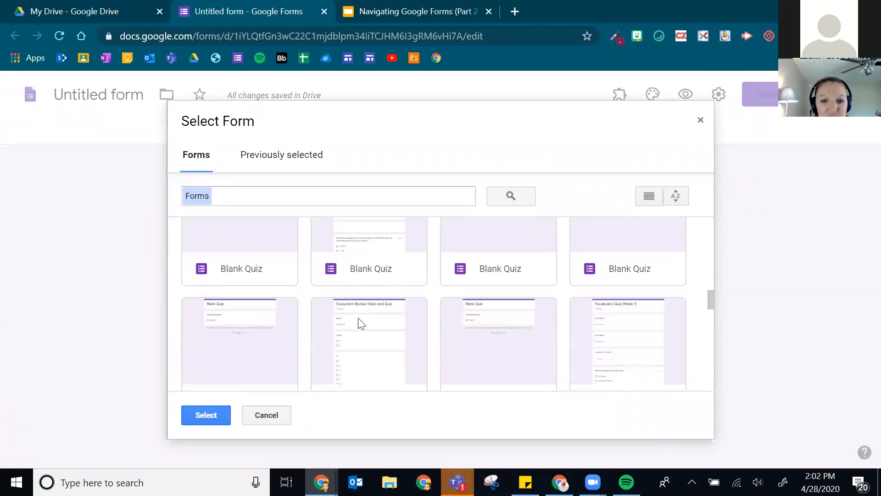
pyautogui.scroll(-2, 359, 320)
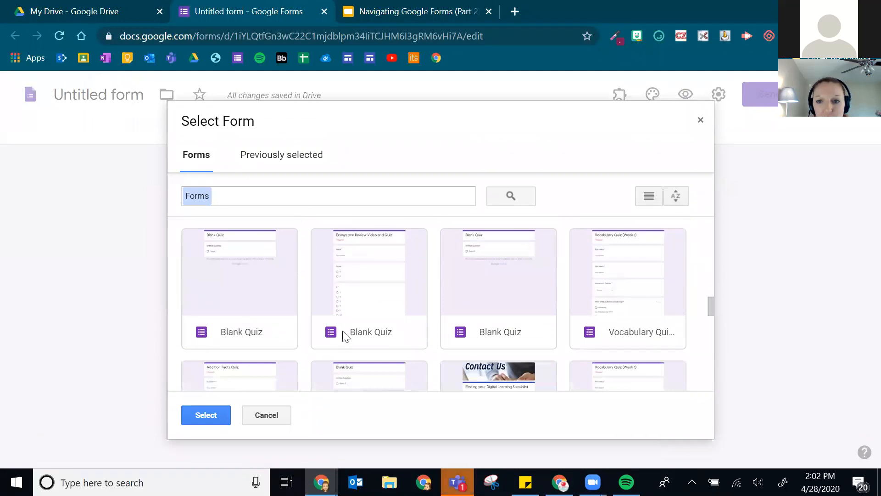
pyautogui.click(346, 331)
pyautogui.click(675, 323)
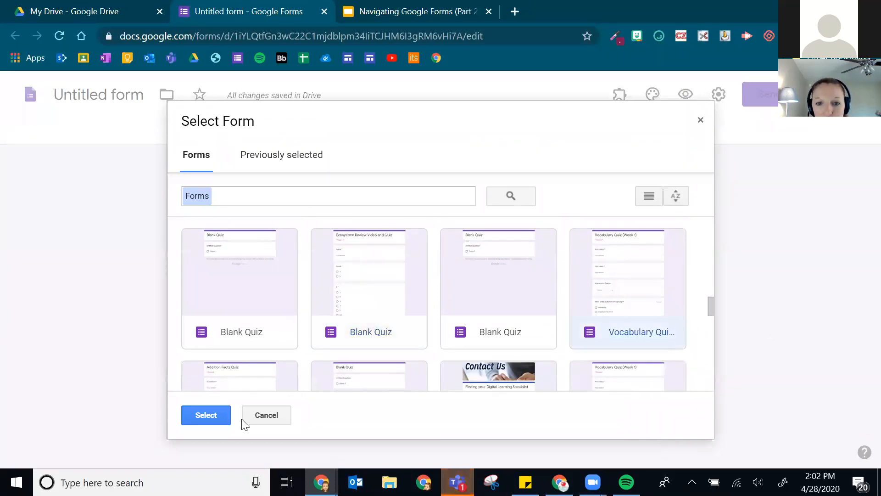
pyautogui.click(198, 416)
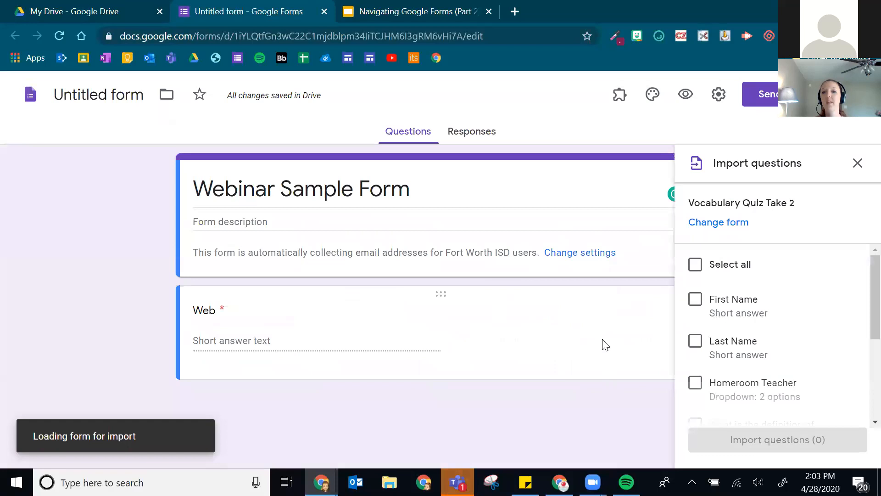
# Import First Name, Last Name, Homeroom Teacher, and the roaming, onomatopoeia and correct answer questions from Vocabulary Quiz Take 2
pyautogui.click(696, 301)
pyautogui.click(695, 341)
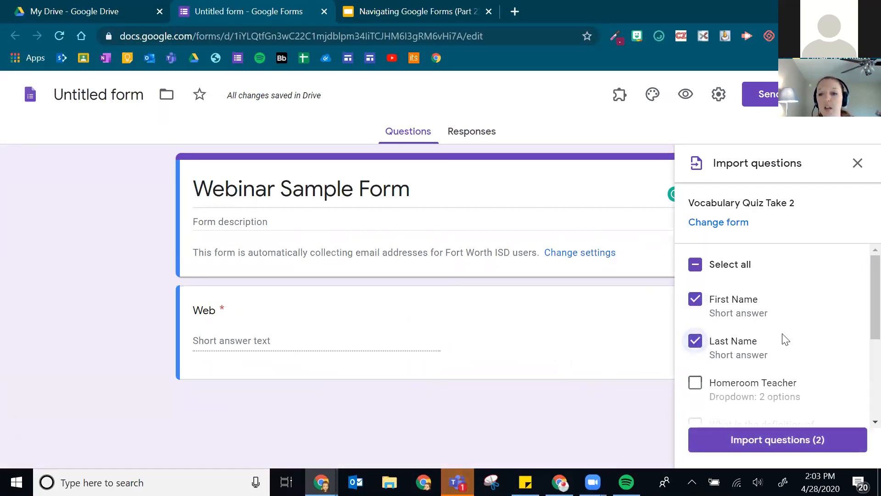
pyautogui.scroll(-1, 775, 331)
pyautogui.click(694, 312)
pyautogui.scroll(-1, 691, 302)
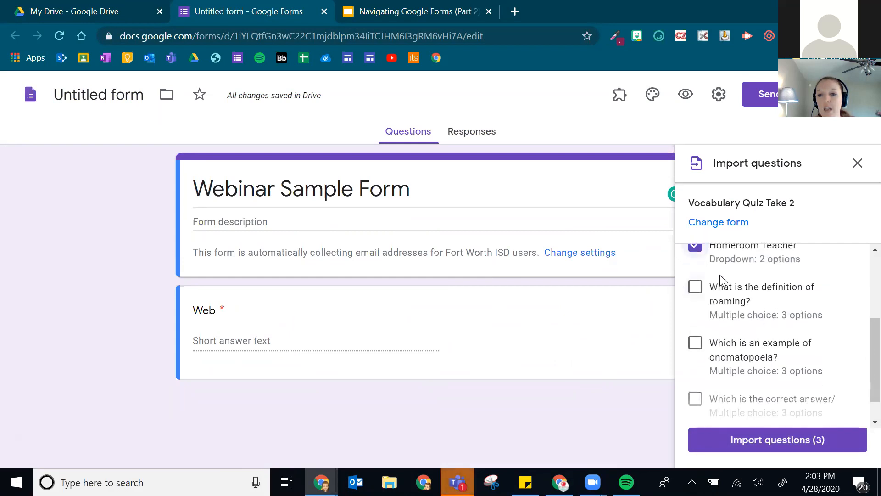
pyautogui.click(695, 286)
pyautogui.scroll(-1, 711, 314)
pyautogui.click(695, 312)
pyautogui.click(695, 367)
pyautogui.click(757, 440)
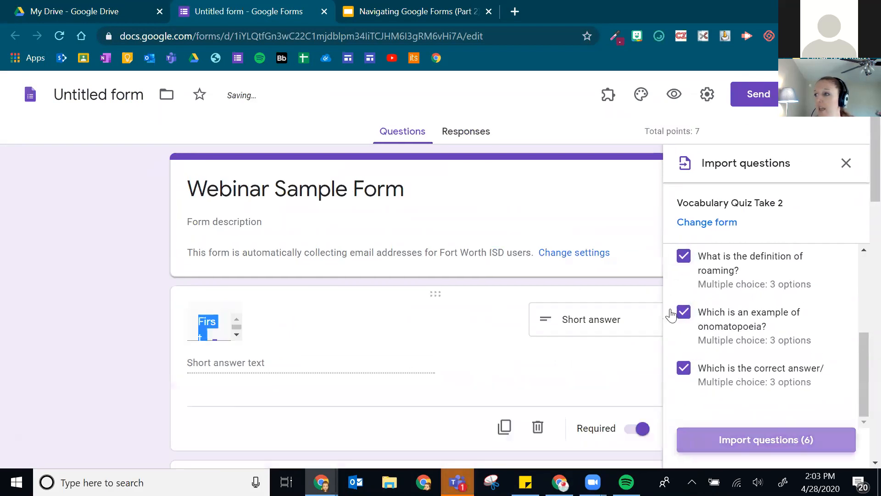
# Review the imported questions in the form, including the answer options of the multiple-choice ones
pyautogui.scroll(-4, 541, 262)
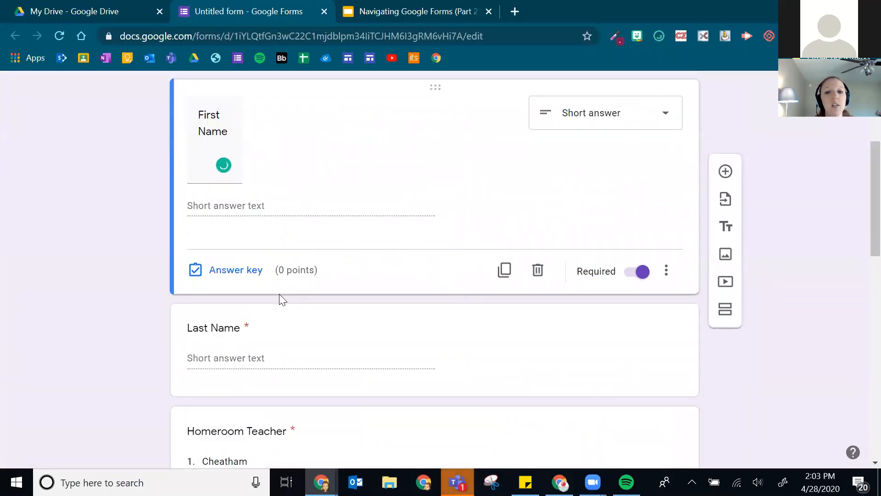
pyautogui.scroll(-5, 357, 209)
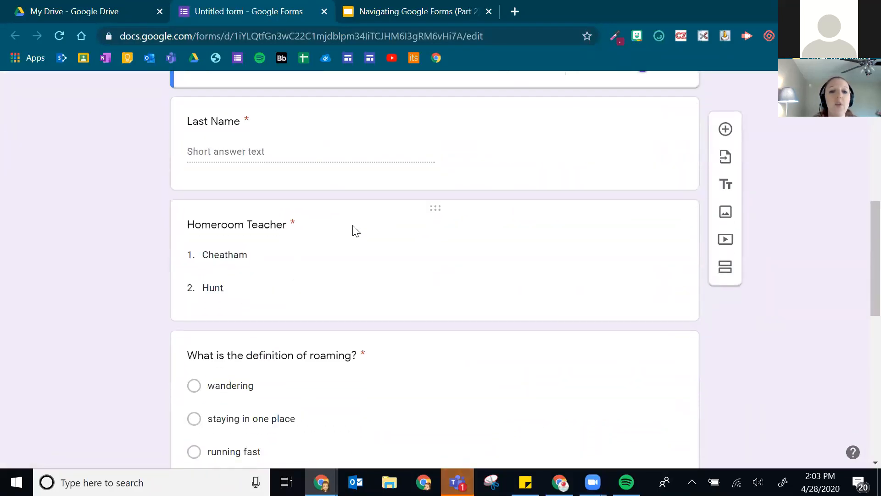
pyautogui.scroll(-2, 317, 250)
pyautogui.click(307, 248)
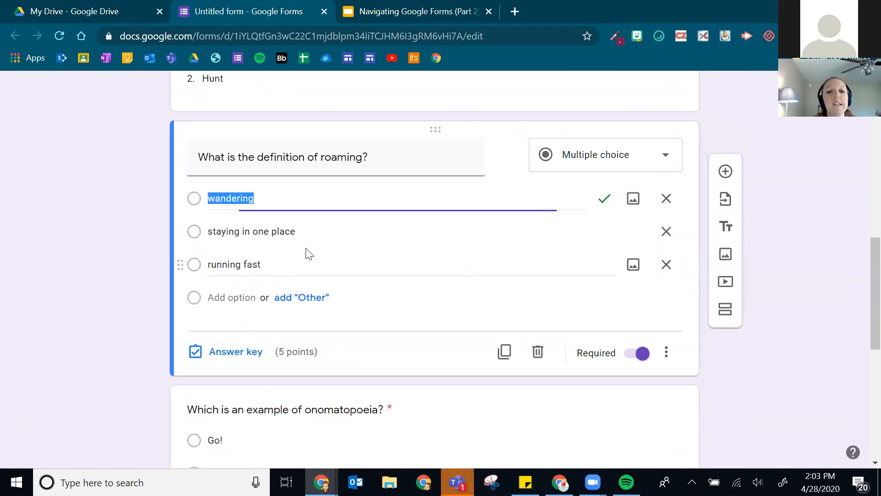
pyautogui.scroll(-2, 298, 321)
pyautogui.click(293, 376)
pyautogui.scroll(-6, 294, 371)
pyautogui.click(301, 335)
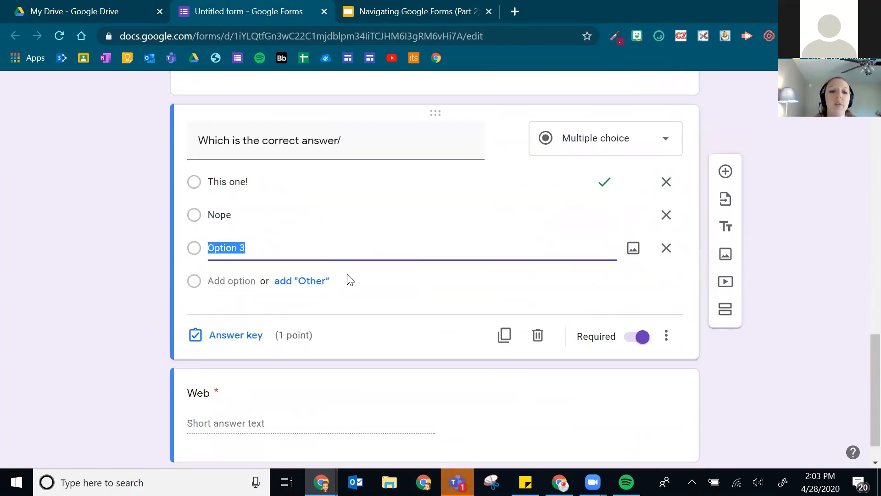
# Start another question import after the Web question, with the Addition Facts Quiz as the source form
pyautogui.click(297, 372)
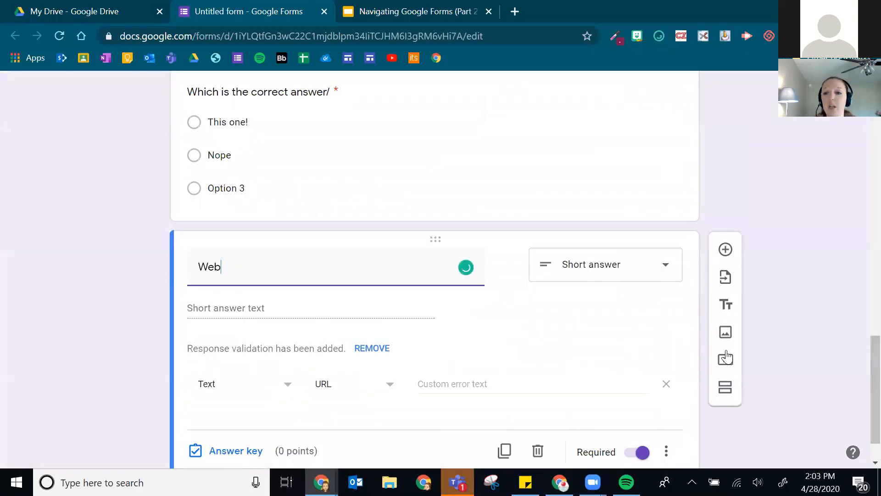
pyautogui.click(725, 277)
pyautogui.scroll(-4, 441, 293)
pyautogui.scroll(-3, 458, 300)
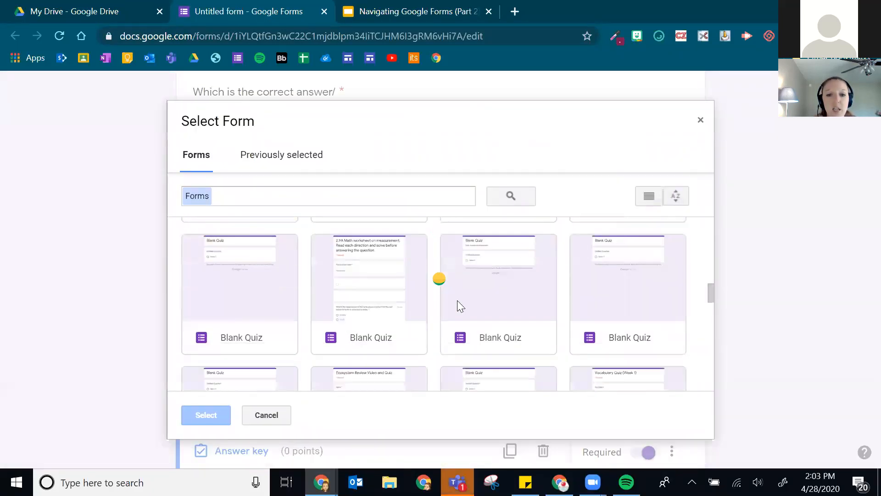
pyautogui.scroll(-3, 449, 280)
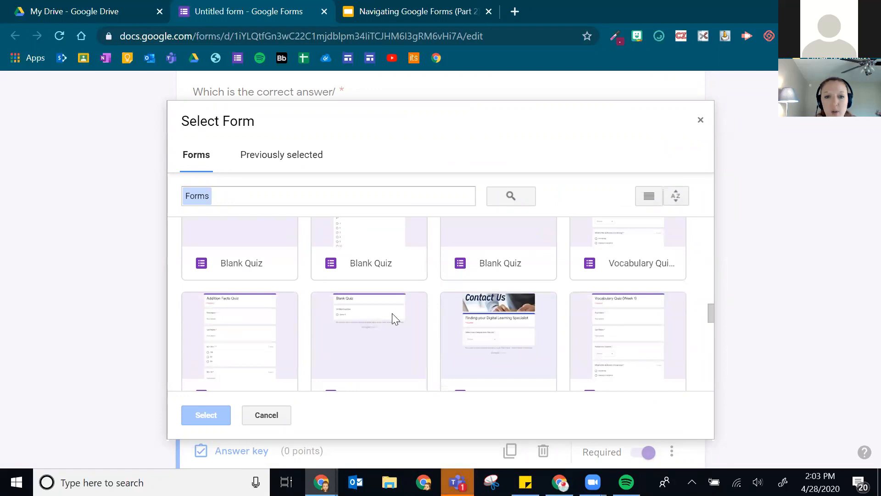
pyautogui.scroll(-2, 392, 313)
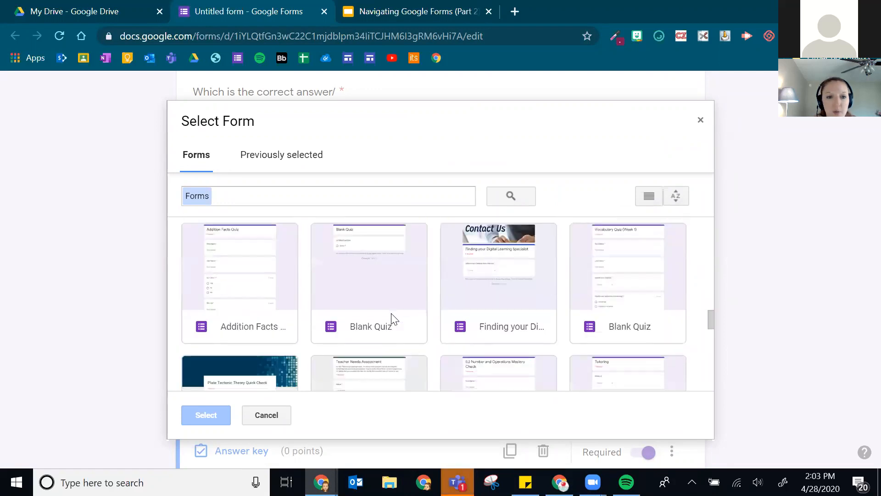
pyautogui.click(217, 339)
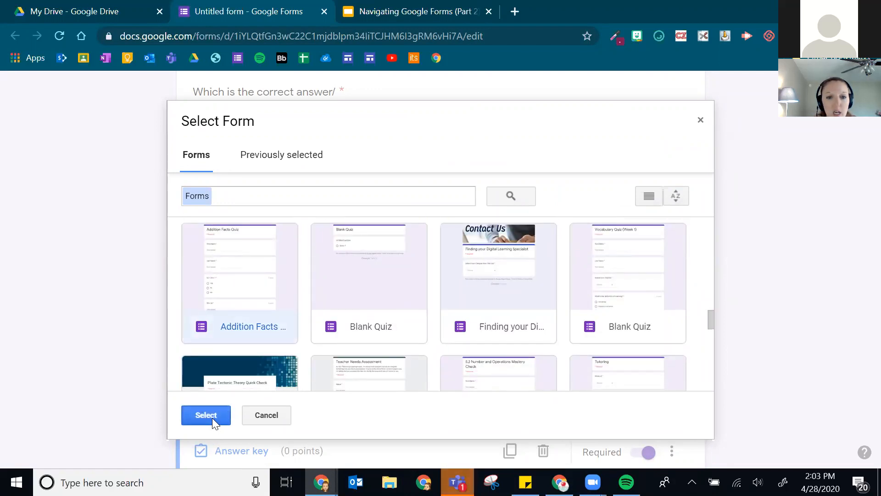
pyautogui.click(206, 414)
# Import the 58 + 14 question from the Addition Facts Quiz, and delete the Web question from the form
pyautogui.scroll(-1, 762, 315)
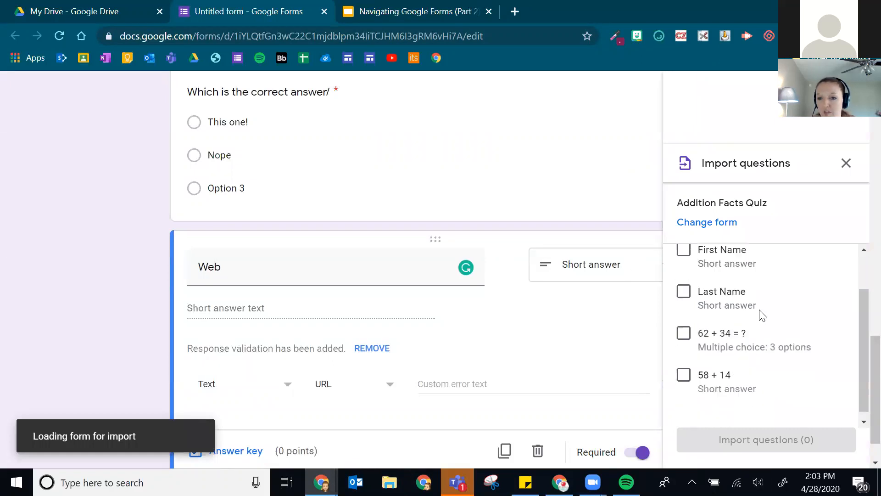
pyautogui.click(693, 371)
pyautogui.click(763, 439)
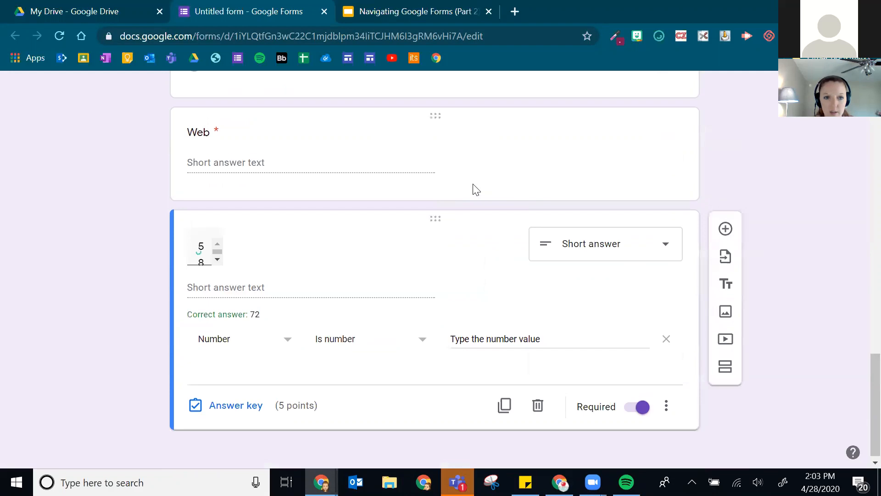
pyautogui.click(476, 189)
pyautogui.click(540, 397)
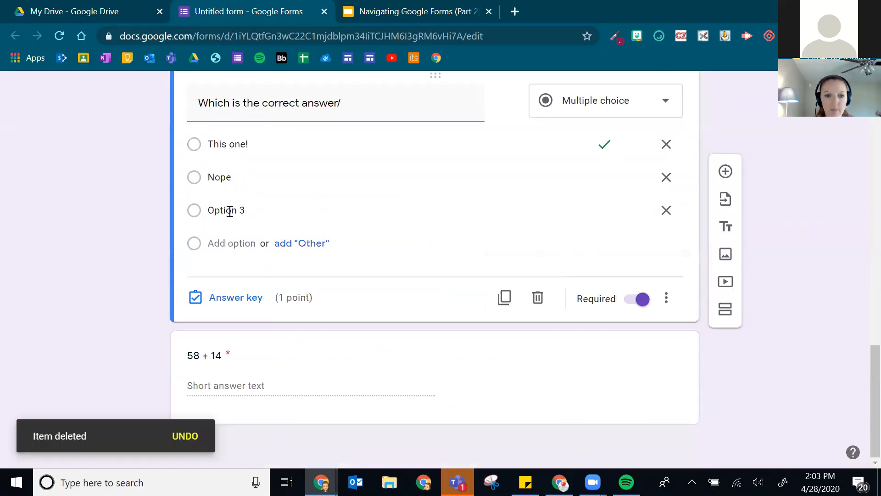
# Add a checkboxes question below 58 + 14 that reads "Which of the following statements are true?"
pyautogui.click(345, 365)
pyautogui.click(725, 250)
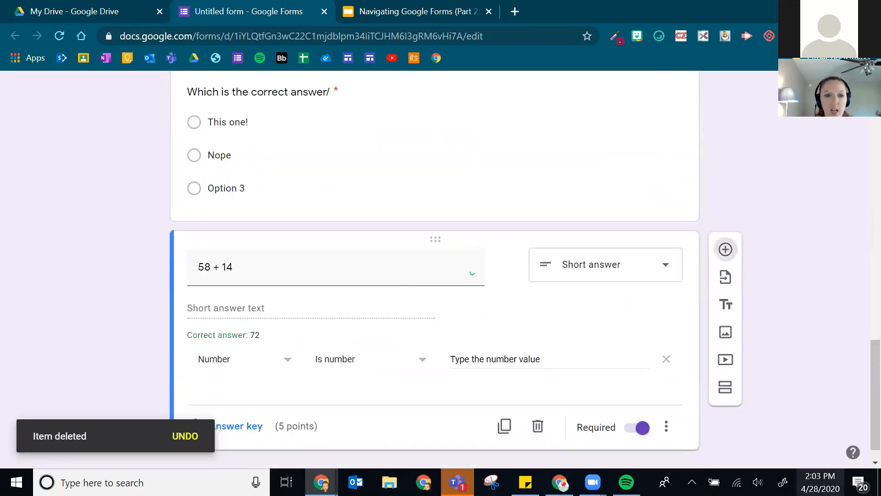
pyautogui.write('Which of the followins')
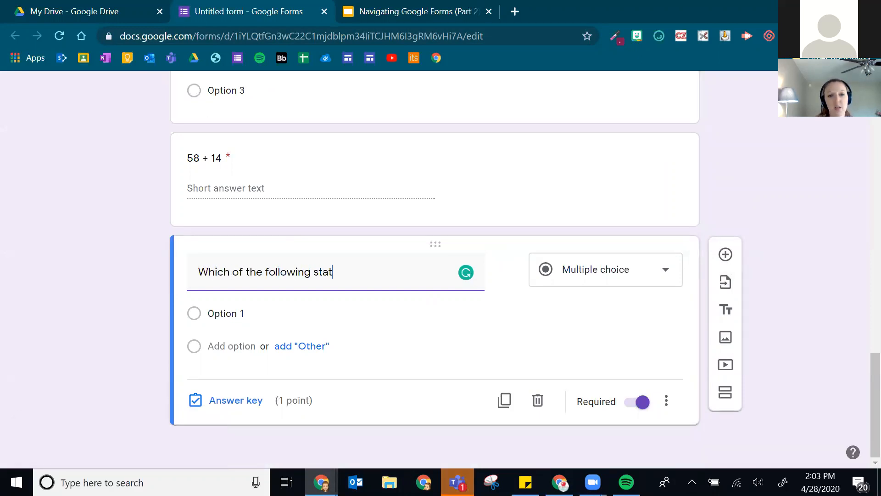
pyautogui.write(' statements are true?')
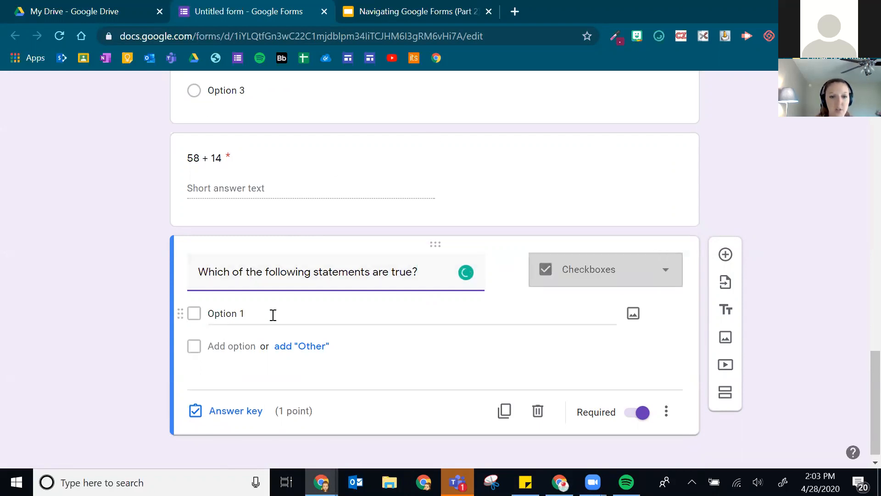
# Give the true-statements question three answer options: 41<52, 63>12 and 7<3
pyautogui.click(300, 310)
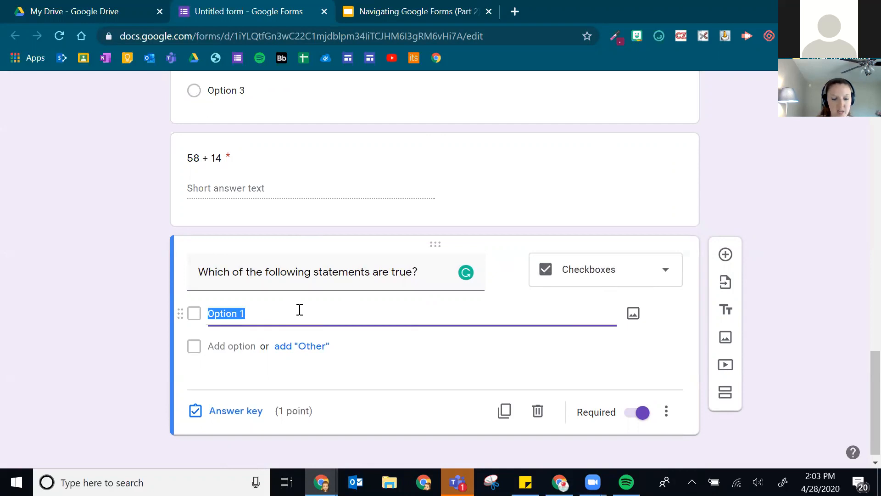
pyautogui.write('41<52')
pyautogui.click(230, 348)
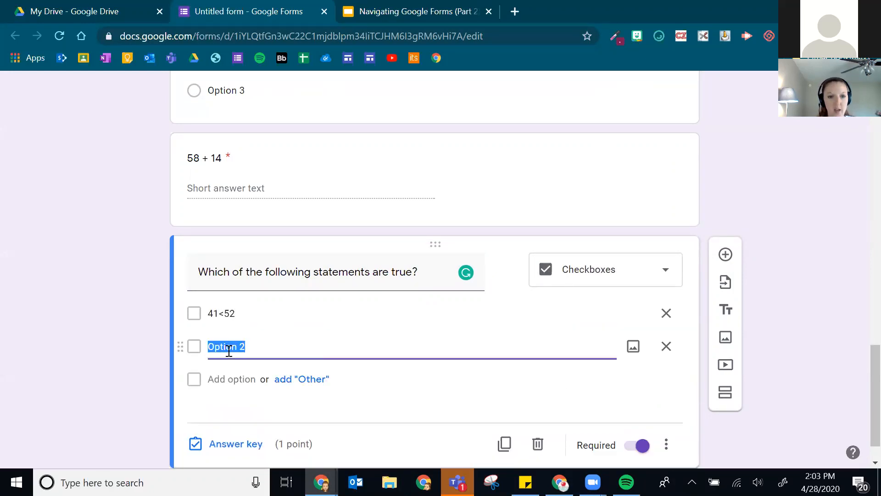
pyautogui.write('63')
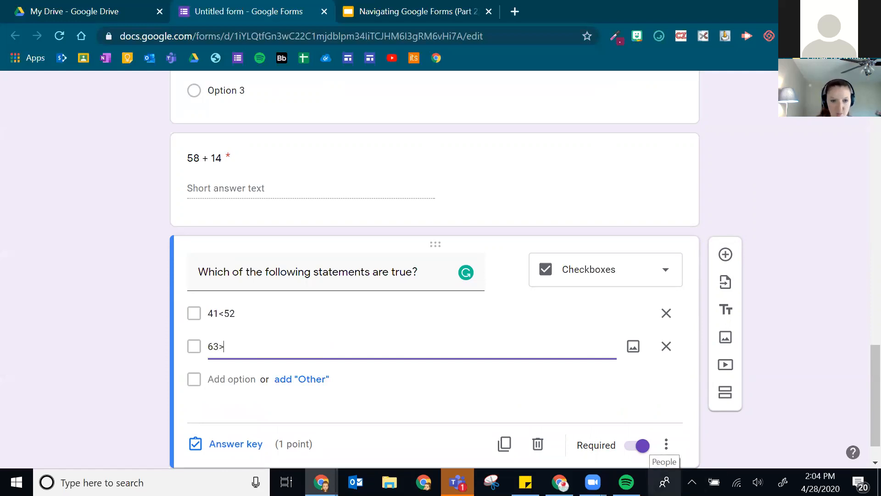
pyautogui.write('>12')
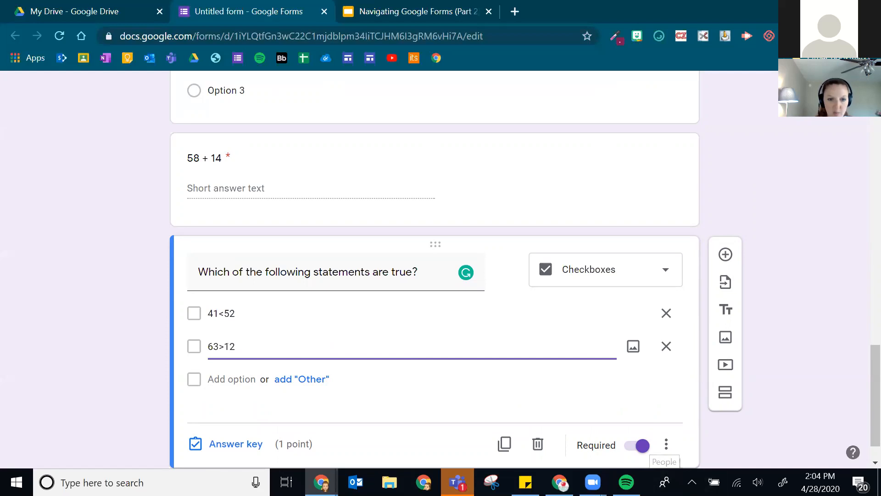
pyautogui.click(228, 379)
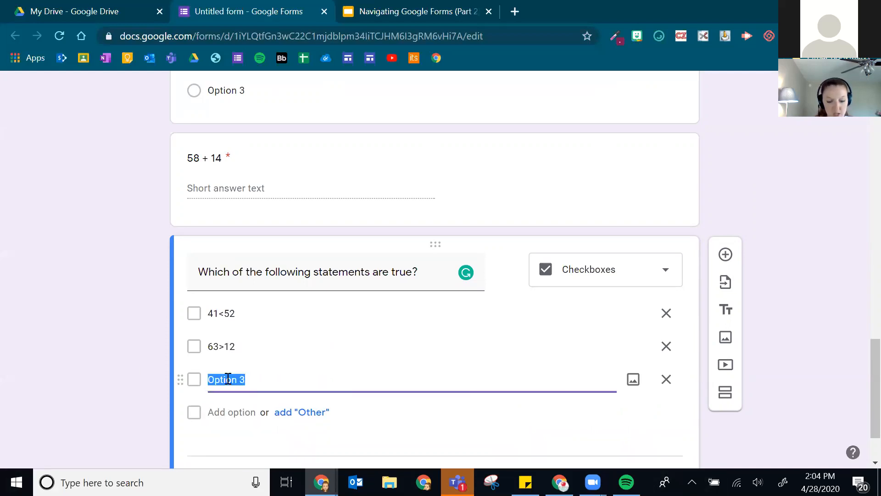
pyautogui.write('7<3')
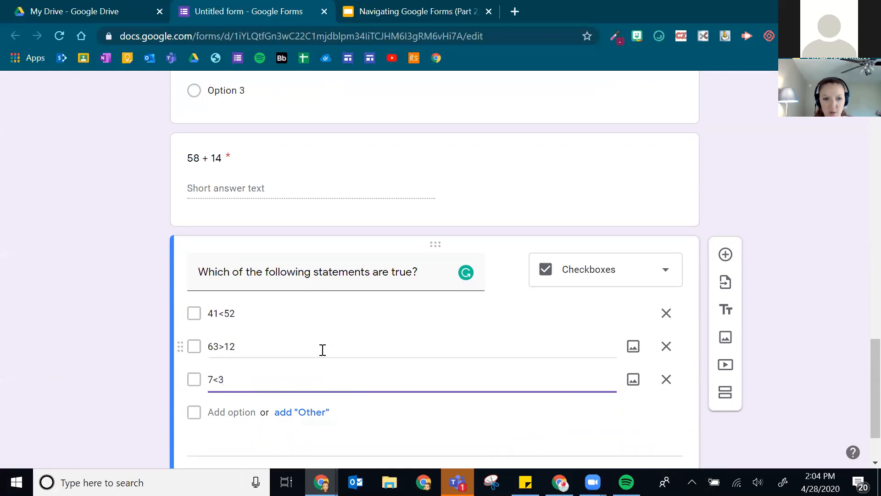
# Mark 41<52 and 63>12 as the correct answers in the true-statements question's answer key
pyautogui.scroll(-2, 298, 372)
pyautogui.click(270, 403)
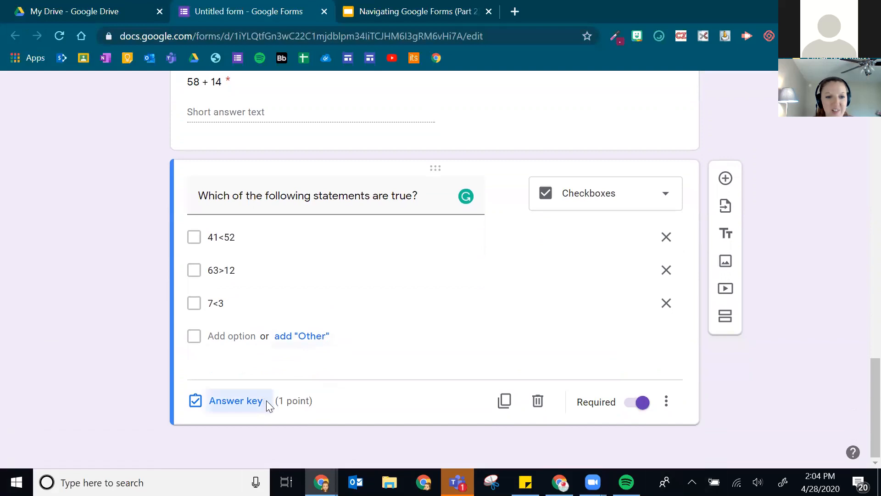
pyautogui.click(200, 268)
pyautogui.click(201, 297)
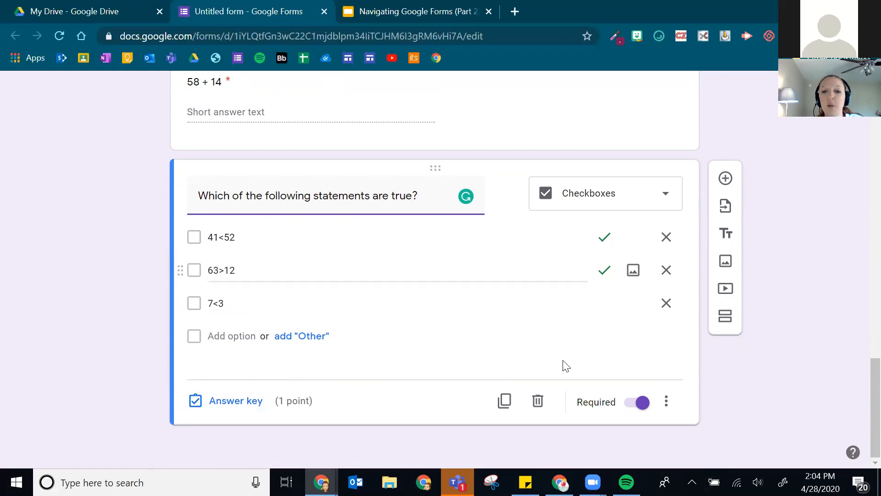
# Add a question below the true-statements question and set its type to Linear scale
pyautogui.click(726, 180)
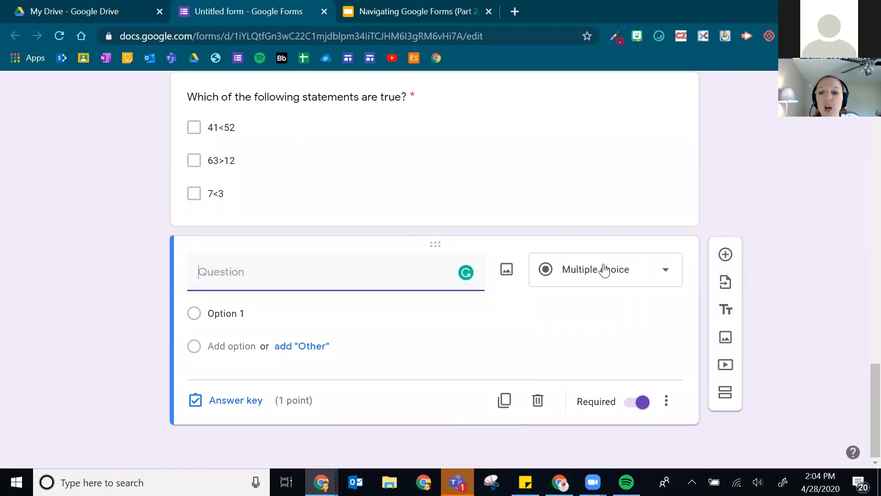
pyautogui.click(604, 270)
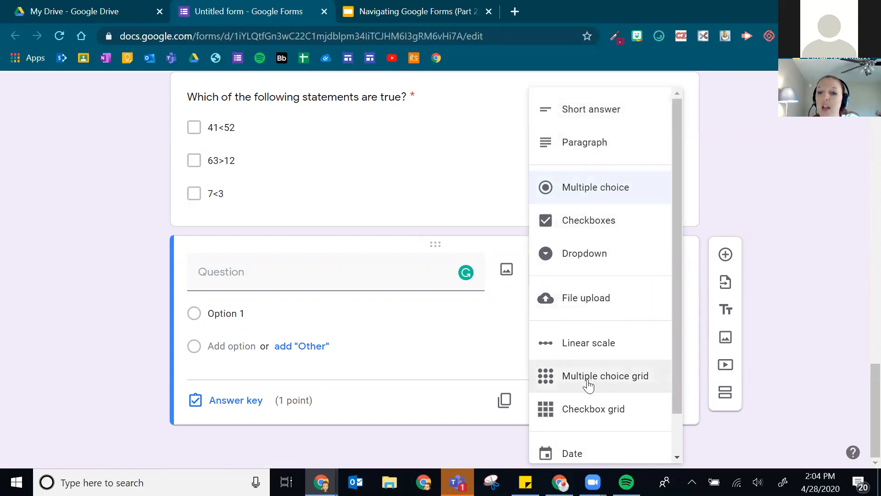
pyautogui.scroll(-1, 605, 304)
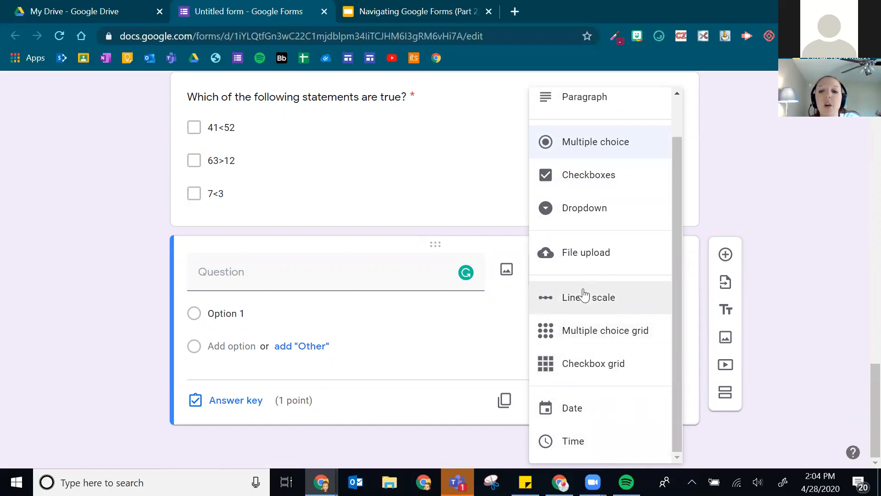
pyautogui.click(614, 300)
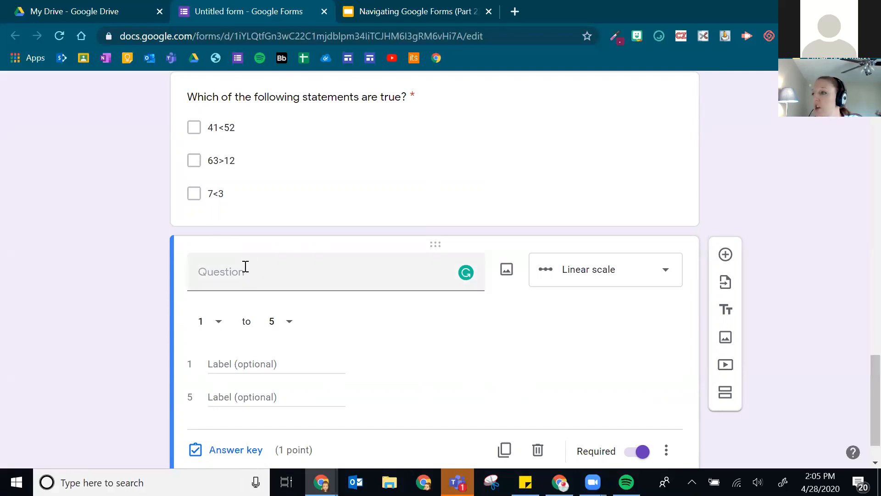
pyautogui.scroll(-2, 349, 385)
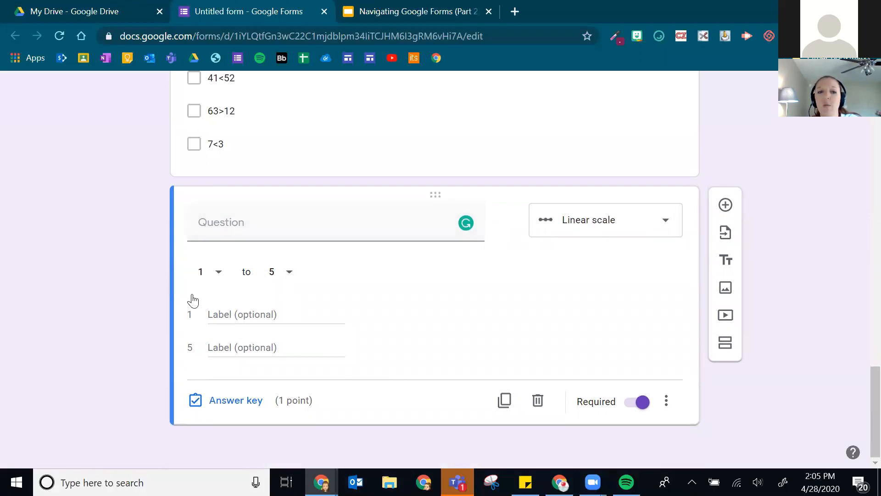
# Change the new question's type to Multiple choice grid and enter "Match each word with its synonym." as the question text
pyautogui.click(611, 214)
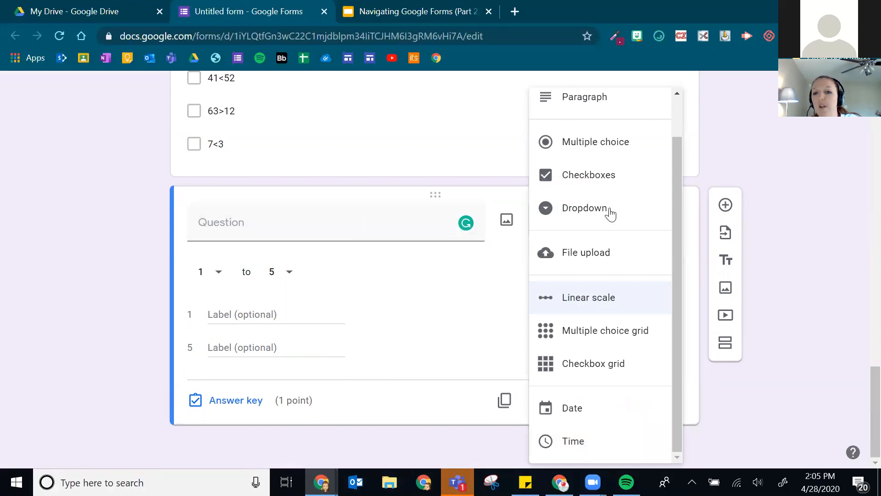
pyautogui.click(569, 344)
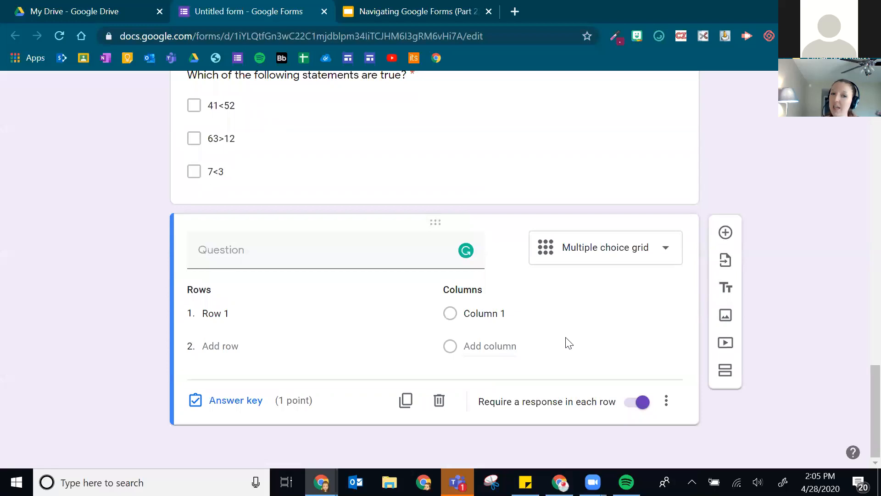
pyautogui.click(274, 254)
pyautogui.write('Whic')
pyautogui.press('BackSpace')
pyautogui.press('BackSpace')
pyautogui.press('BackSpace')
pyautogui.press('BackSpace')
pyautogui.write('Match each word with its synonym.')
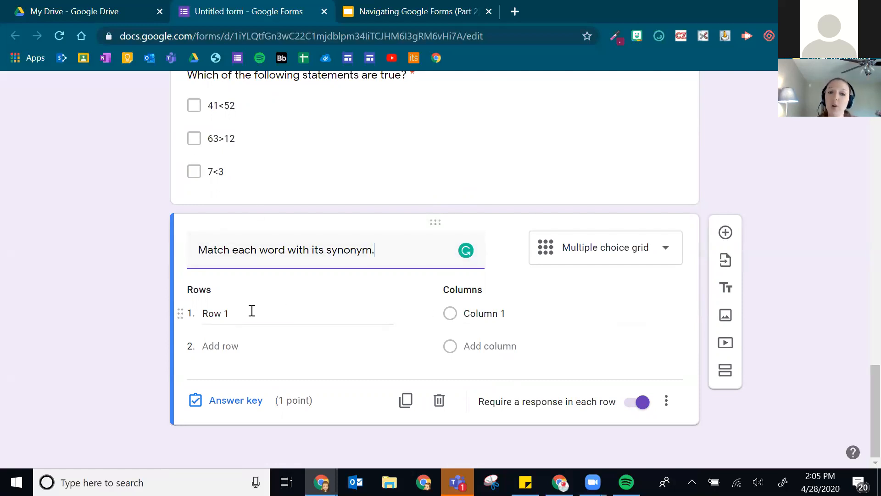
# Search Google for "synonym practice" in a new browser tab and look through the results
pyautogui.click(252, 310)
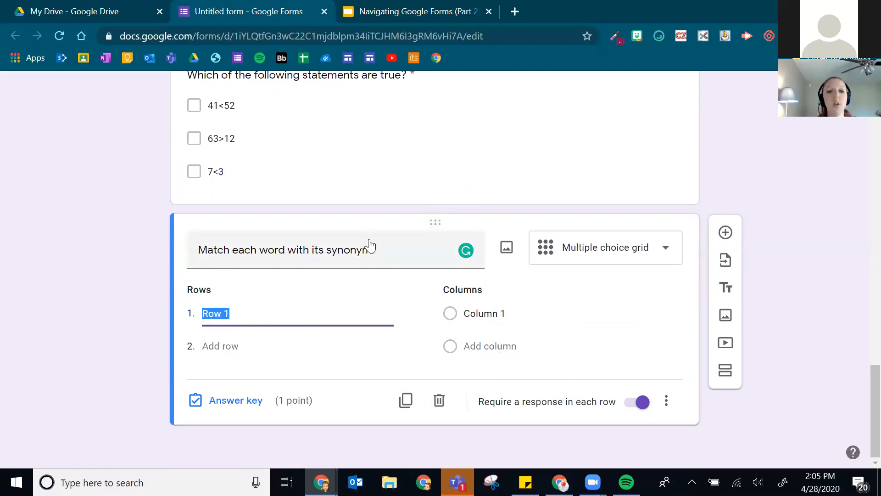
pyautogui.click(513, 12)
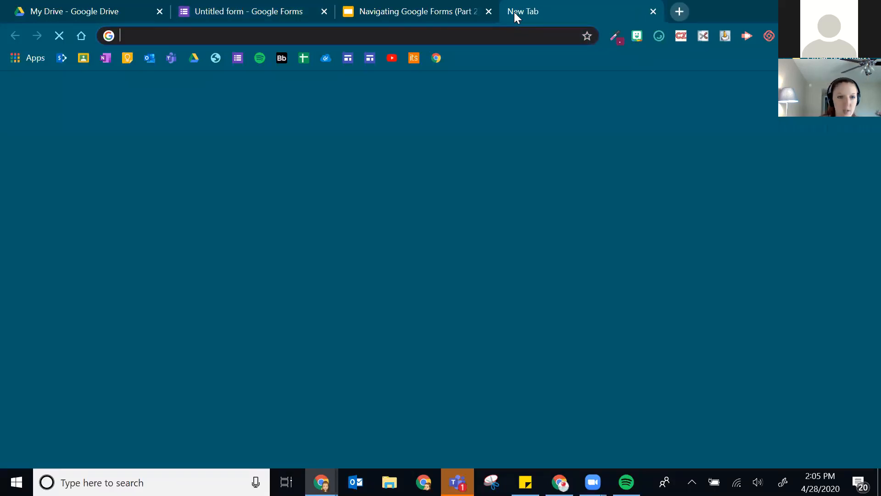
pyautogui.write('synonym practice')
pyautogui.press('Return')
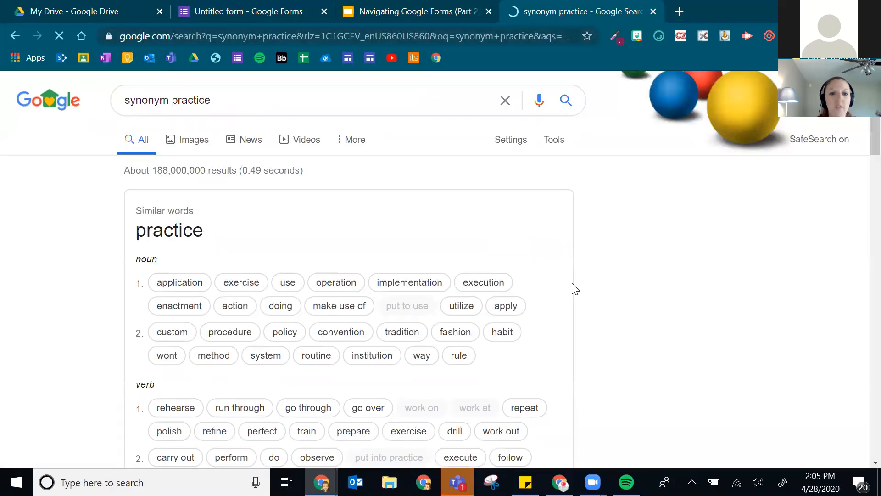
pyautogui.scroll(-3, 349, 254)
pyautogui.scroll(-6, 342, 258)
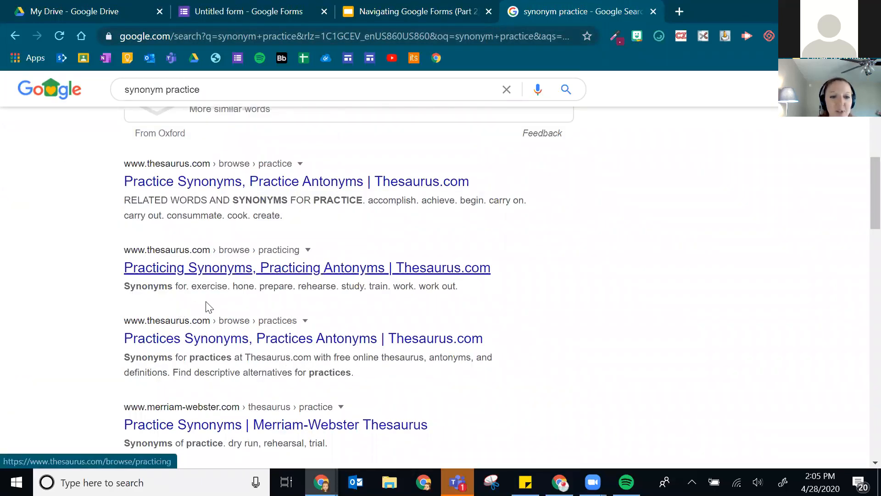
pyautogui.scroll(-9, 322, 289)
pyautogui.scroll(10, 340, 300)
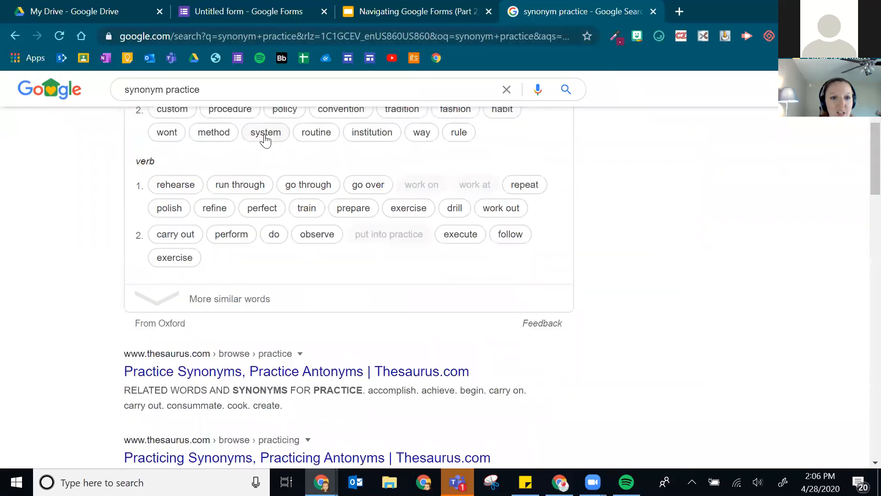
# Refine the Google search to "synonym practice worksheet"
pyautogui.click(278, 110)
pyautogui.write('worksheet')
pyautogui.press('Return')
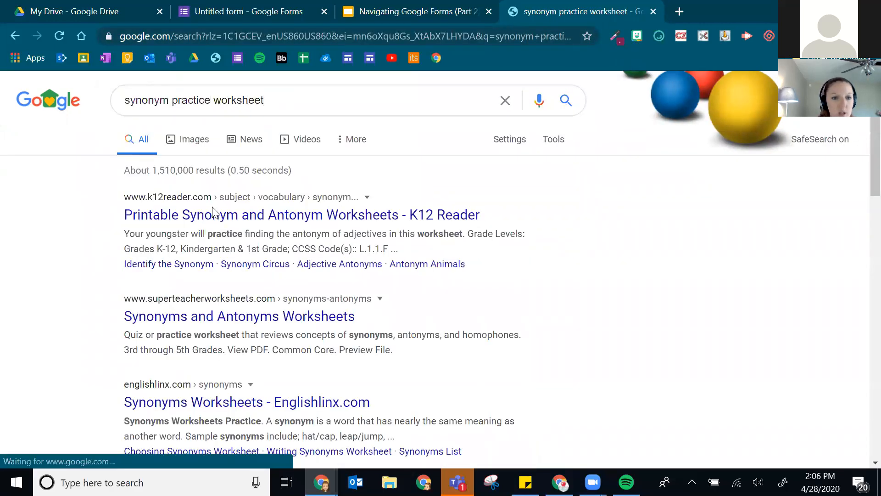
# Open the Elementary Synonyms Worksheets page on Englishlinx.com and examine its word bank and words
pyautogui.scroll(-3, 321, 300)
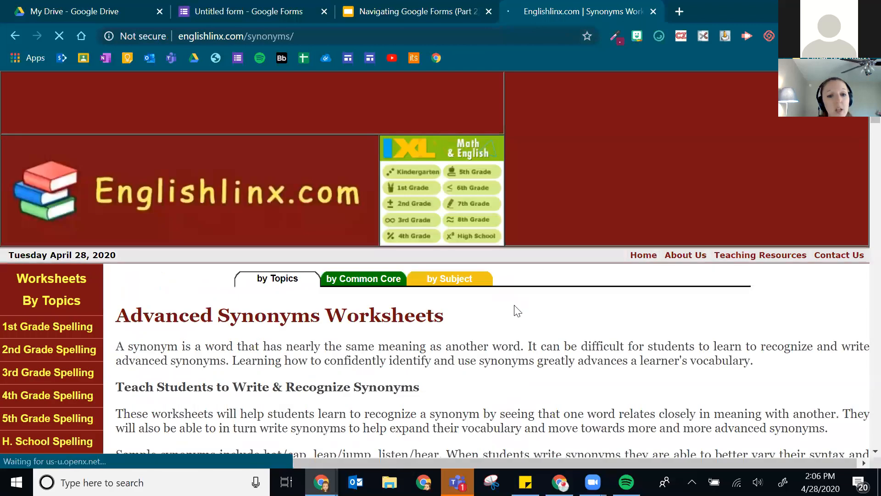
pyautogui.scroll(-5, 459, 232)
pyautogui.scroll(-3, 459, 232)
pyautogui.click(224, 249)
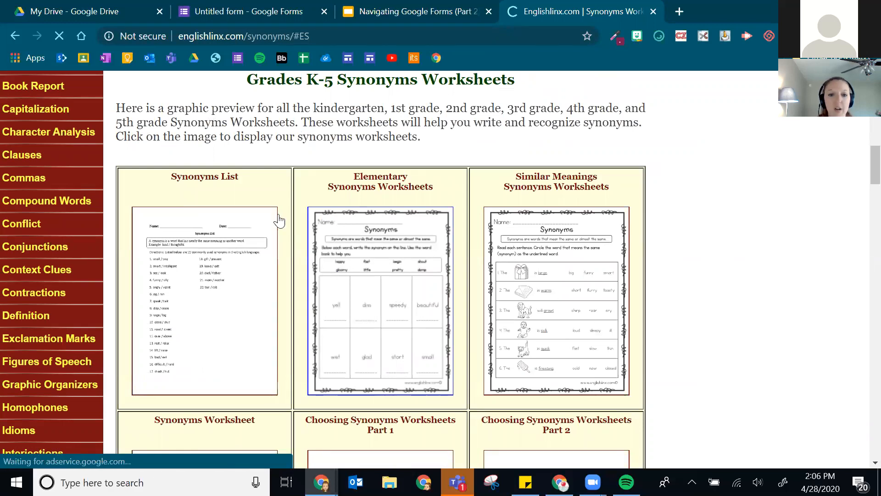
pyautogui.click(356, 228)
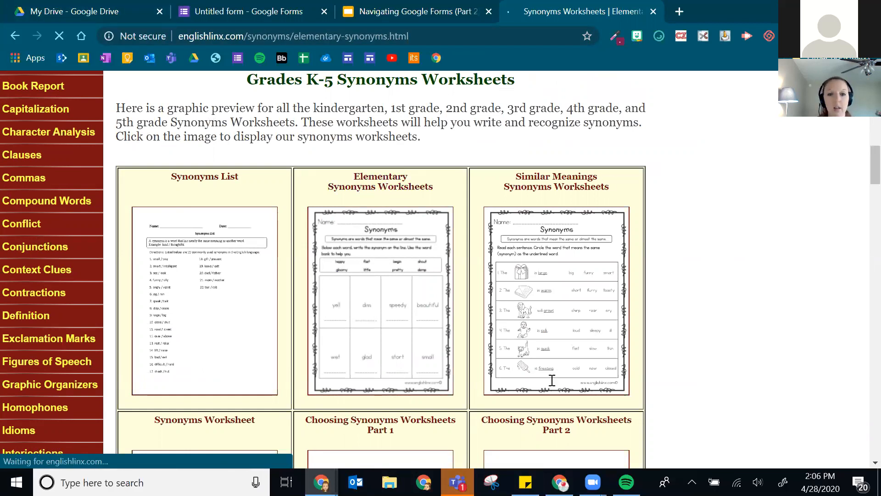
pyautogui.scroll(-3, 373, 331)
pyautogui.scroll(-7, 367, 317)
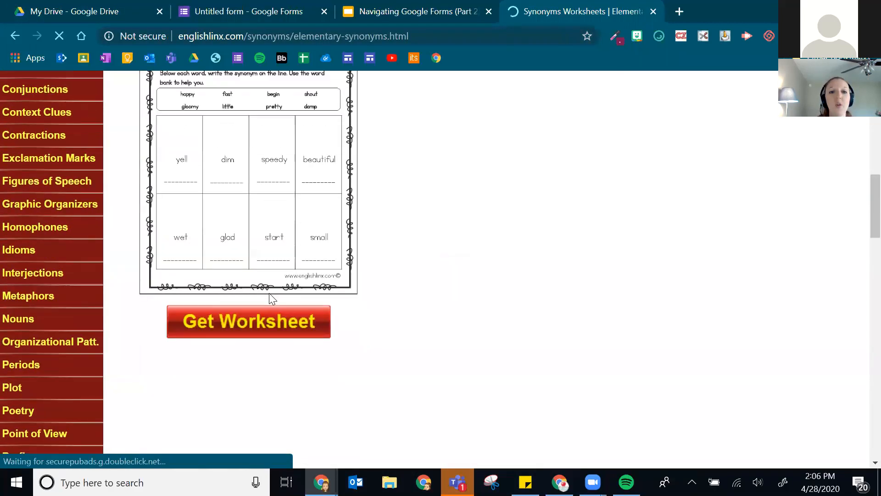
pyautogui.scroll(2, 276, 294)
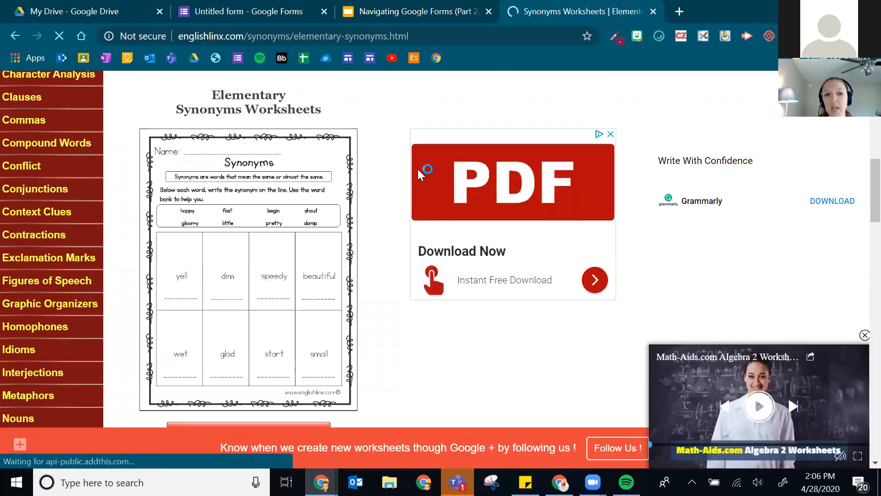
# Return to the form and enter yell, dim and speedy as the first three rows of the synonym grid
pyautogui.click(422, 9)
pyautogui.click(276, 11)
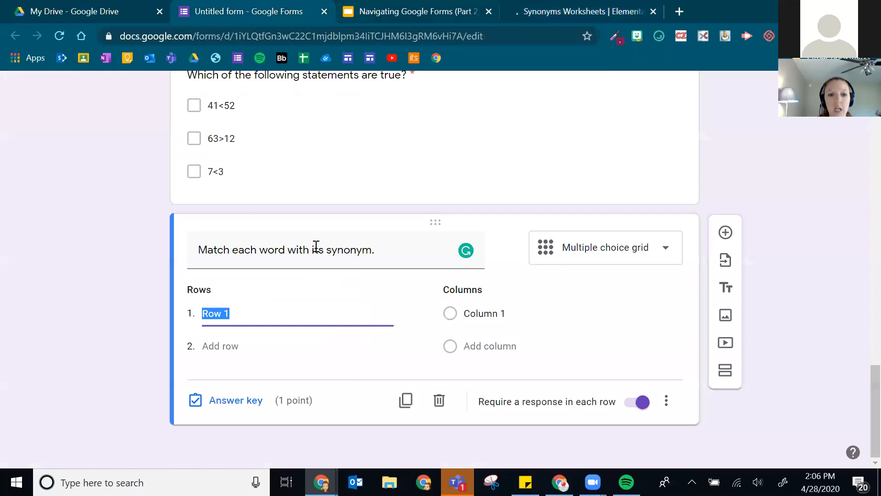
pyautogui.write('yell')
pyautogui.press('Return')
pyautogui.write('dim')
pyautogui.press('Return')
pyautogui.write('speedy')
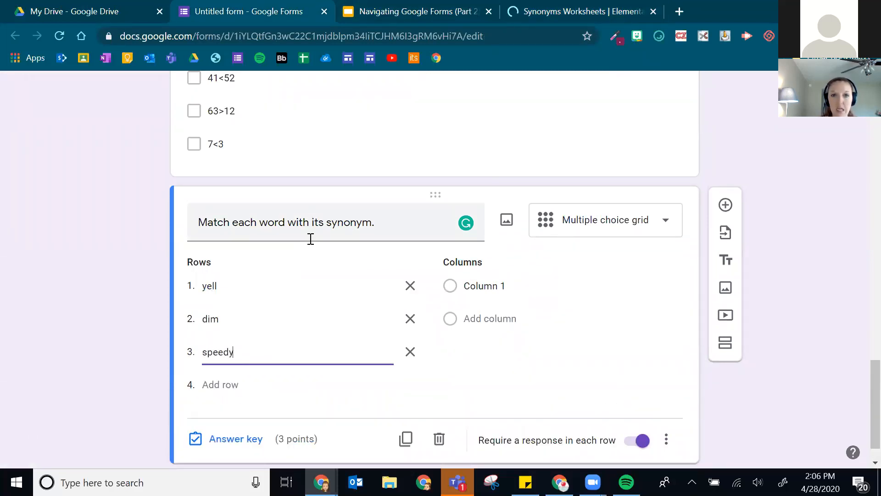
# Check the worksheet, and add beautiful, wet and glad as rows four to six of the synonym grid
pyautogui.click(573, 9)
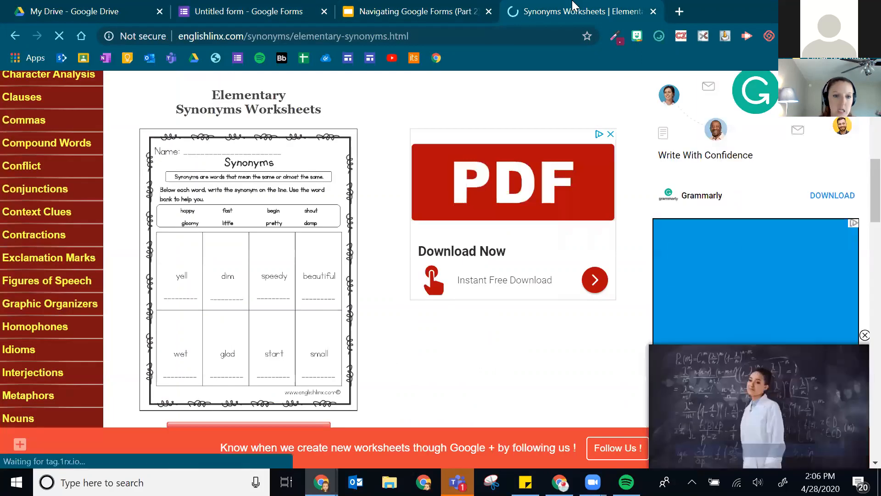
pyautogui.click(299, 9)
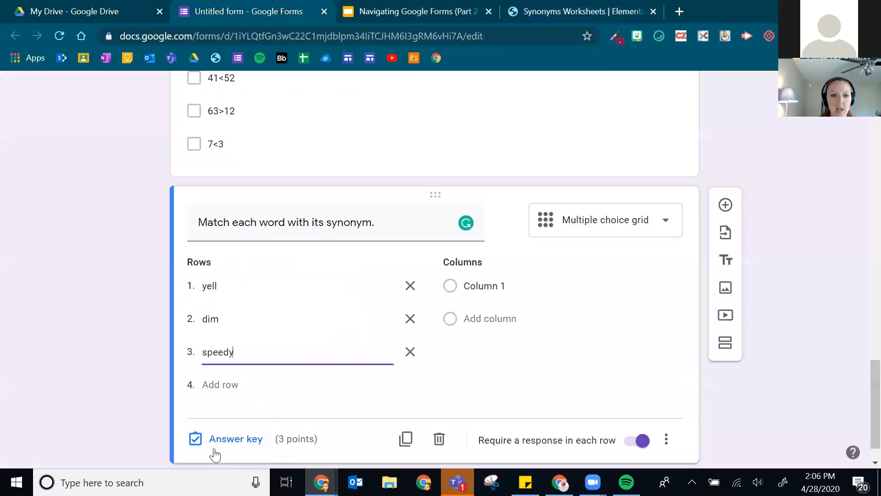
pyautogui.press('Return')
pyautogui.write('beautiful')
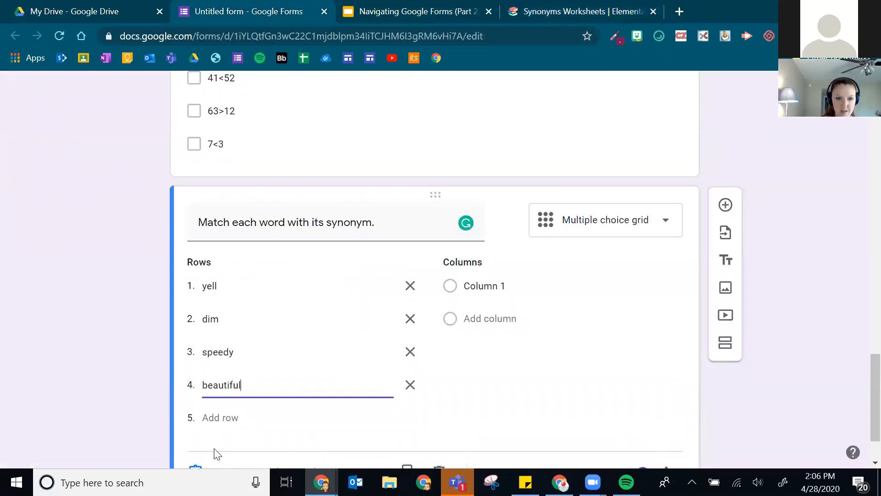
pyautogui.press('Return')
pyautogui.write('wet')
pyautogui.press('Return')
pyautogui.write('gla')
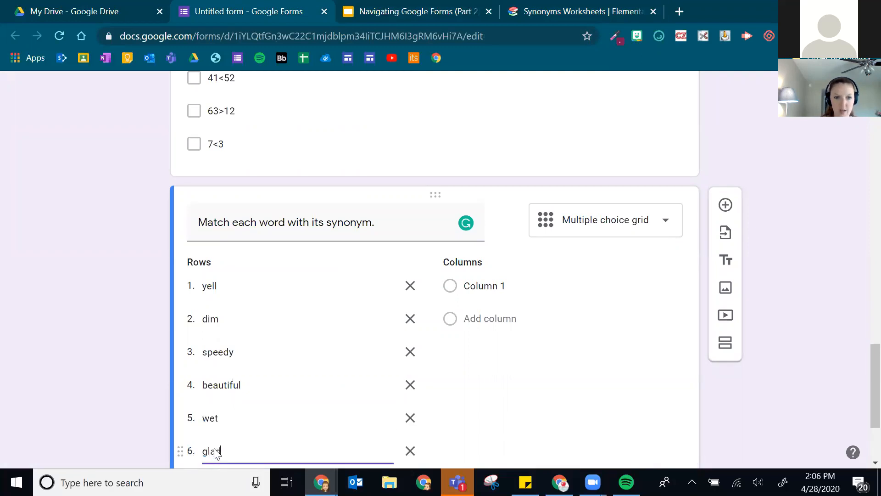
pyautogui.write('d')
pyautogui.press('Return')
# Check the worksheet's remaining words, and add start and small as the seventh and eighth rows of the grid
pyautogui.click(594, 11)
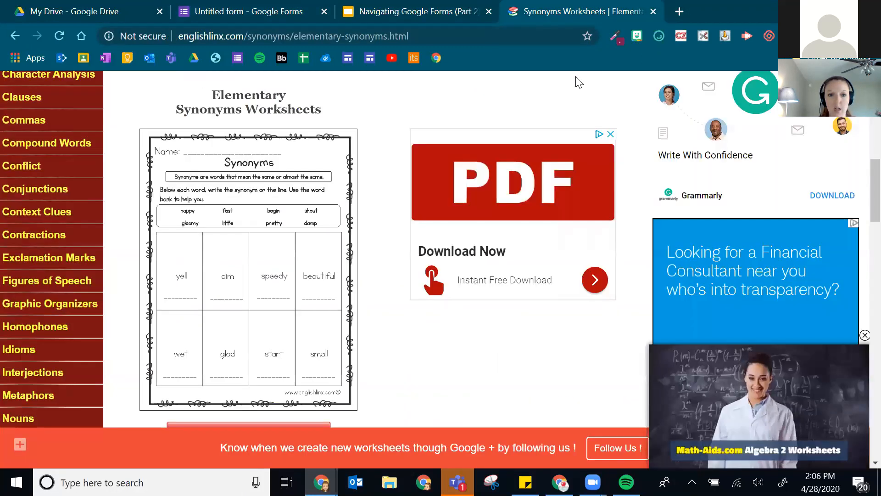
pyautogui.click(230, 11)
pyautogui.write('star')
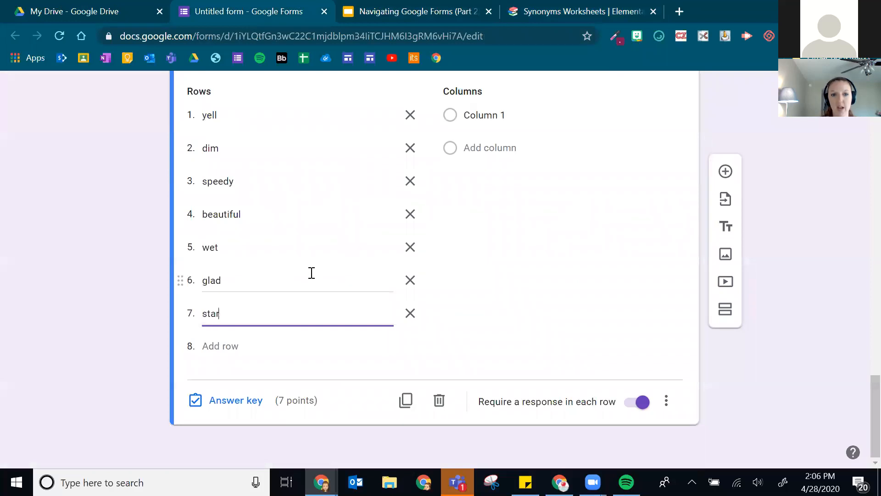
pyautogui.write('t')
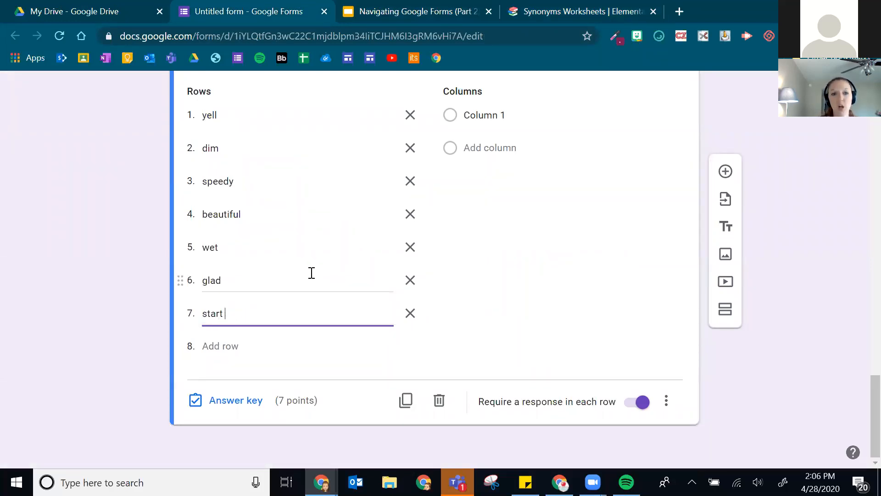
pyautogui.press('Tab')
pyautogui.press('Tab')
pyautogui.write('small')
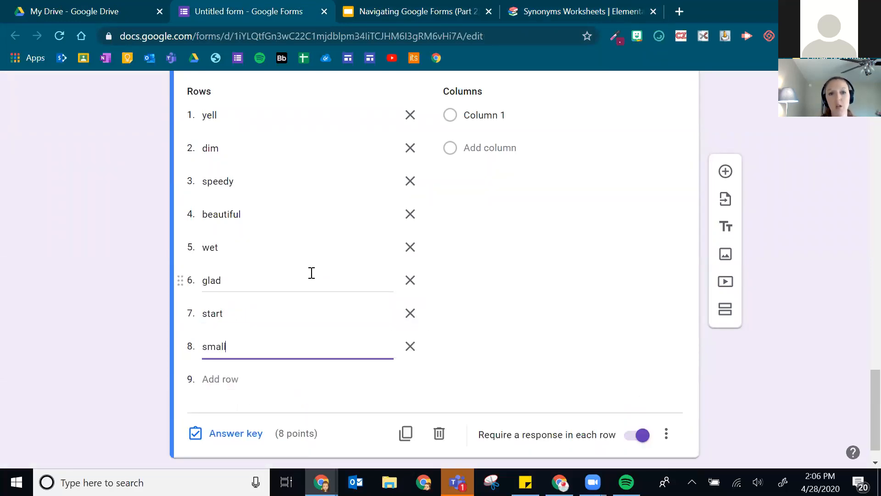
# Enter happy, fast and begin from the worksheet's word bank as the first three columns of the synonym grid
pyautogui.scroll(2, 597, 169)
pyautogui.click(526, 193)
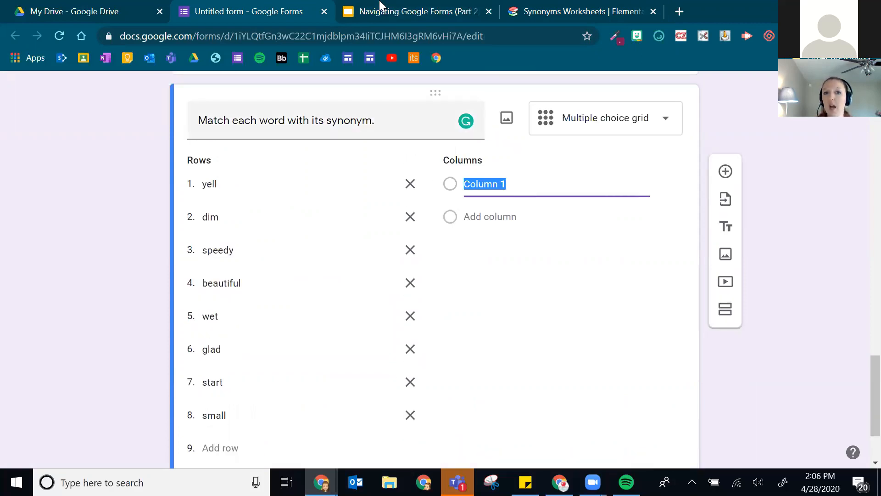
pyautogui.click(581, 11)
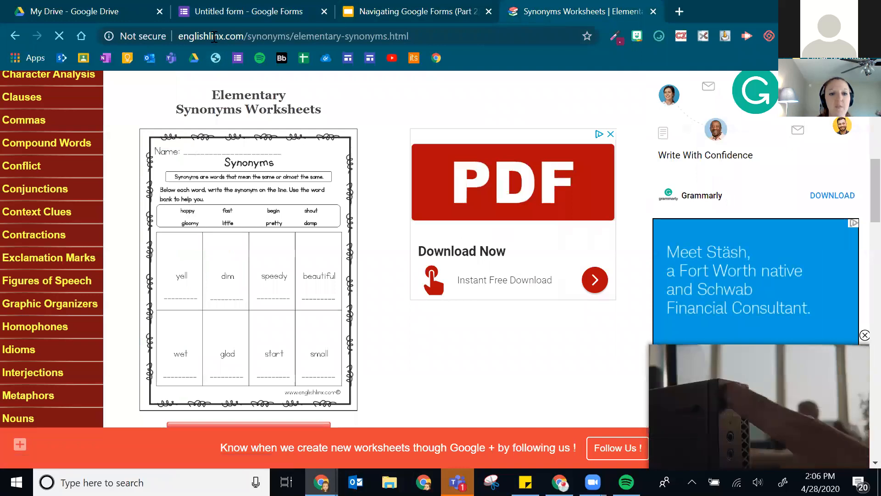
pyautogui.click(256, 8)
pyautogui.write('happy')
pyautogui.press('Return')
pyautogui.write('fast')
pyautogui.press('Return')
pyautogui.write('be')
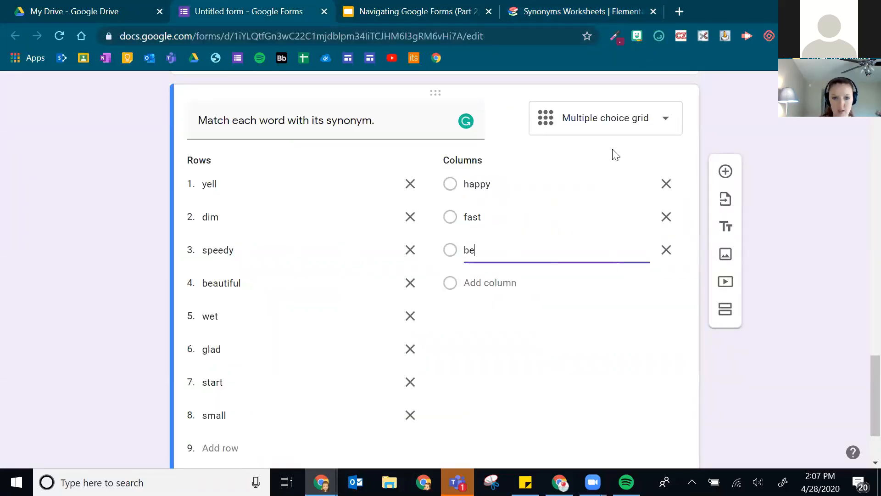
pyautogui.write('gin')
pyautogui.press('Return')
# Check the worksheet's word bank, and add shout, gloomy and little as columns four to six of the synonym grid
pyautogui.click(566, 6)
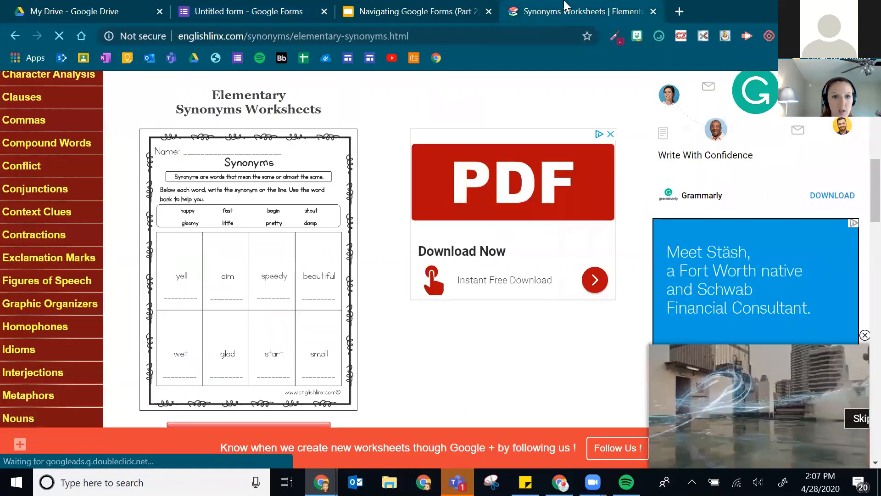
pyautogui.hotkey('ctrl', '2')
pyautogui.write('shout')
pyautogui.press('Return')
pyautogui.write('gloomy')
pyautogui.press('Return')
pyautogui.write('little')
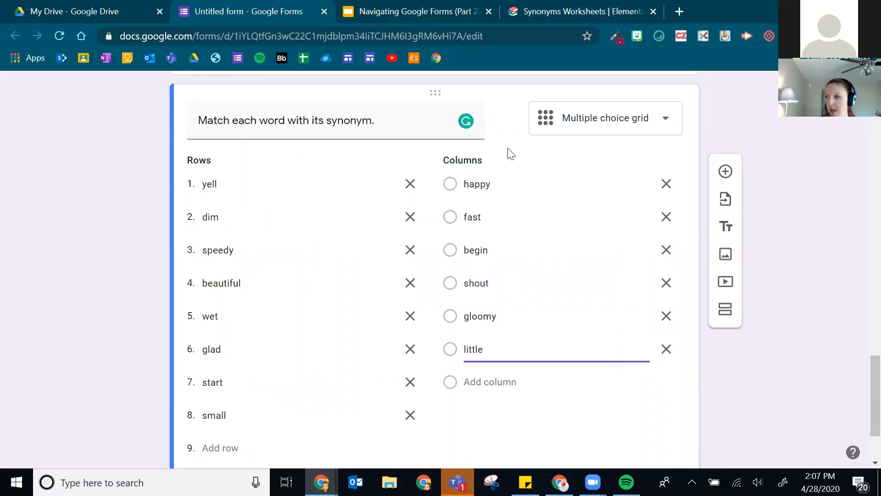
# Check the worksheet's remaining bank words, and add pretty and damp as the seventh and eighth columns of the grid
pyautogui.press('Return')
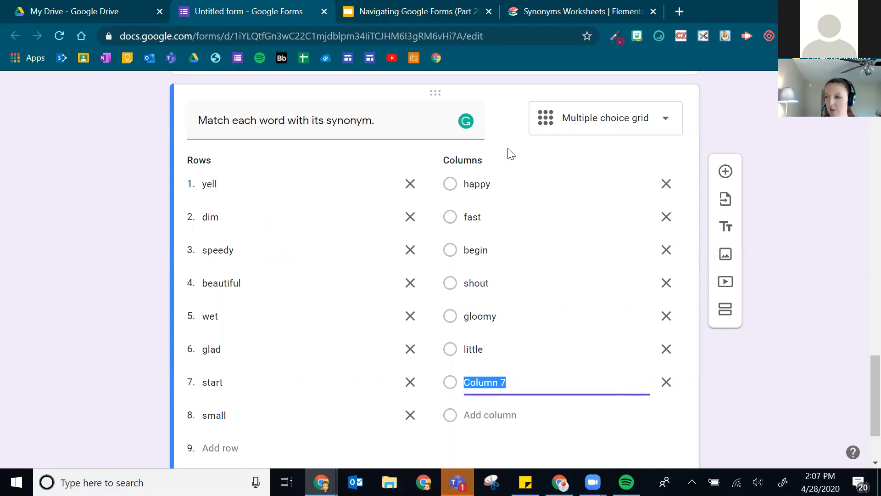
pyautogui.click(602, 6)
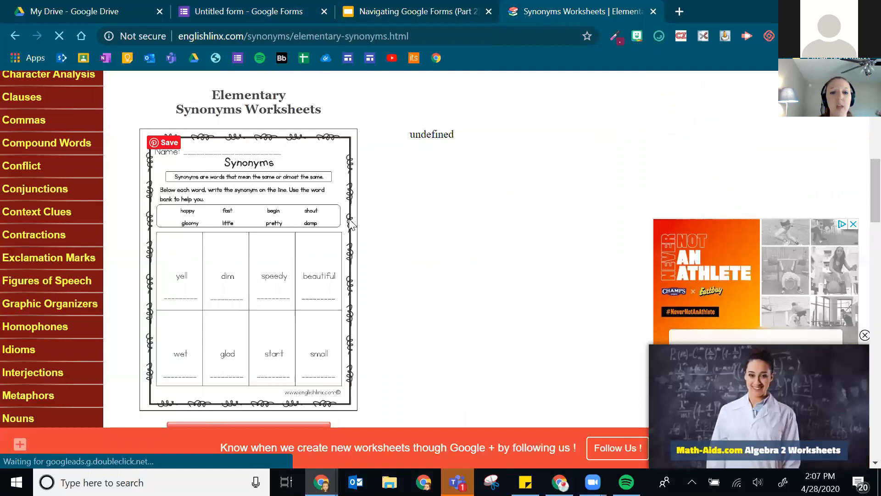
pyautogui.click(246, 9)
pyautogui.write('pretty')
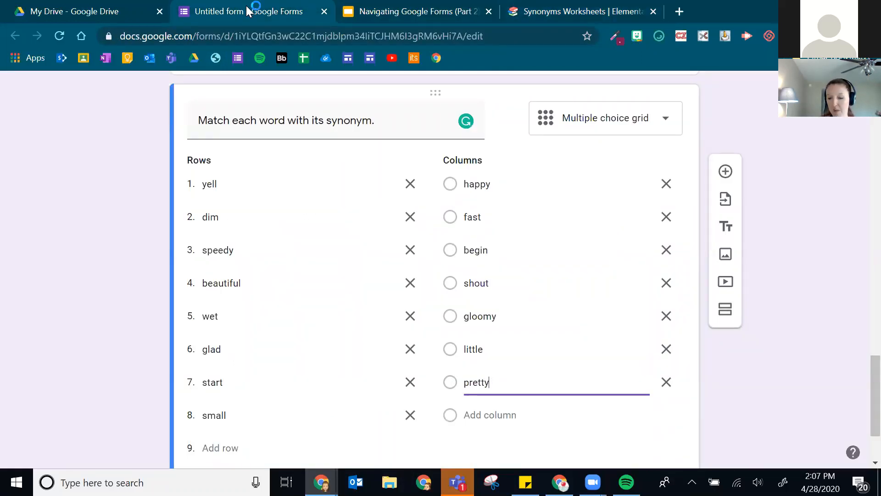
pyautogui.press('Return')
pyautogui.write('da')
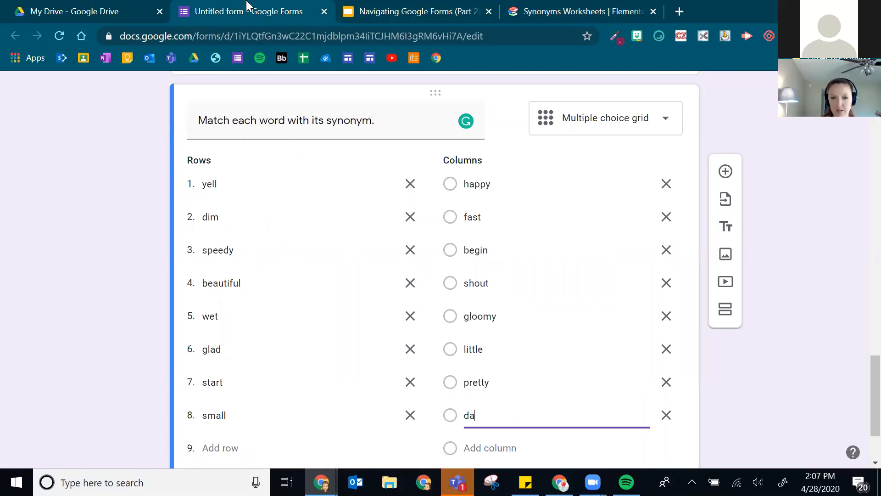
pyautogui.click(65, 268)
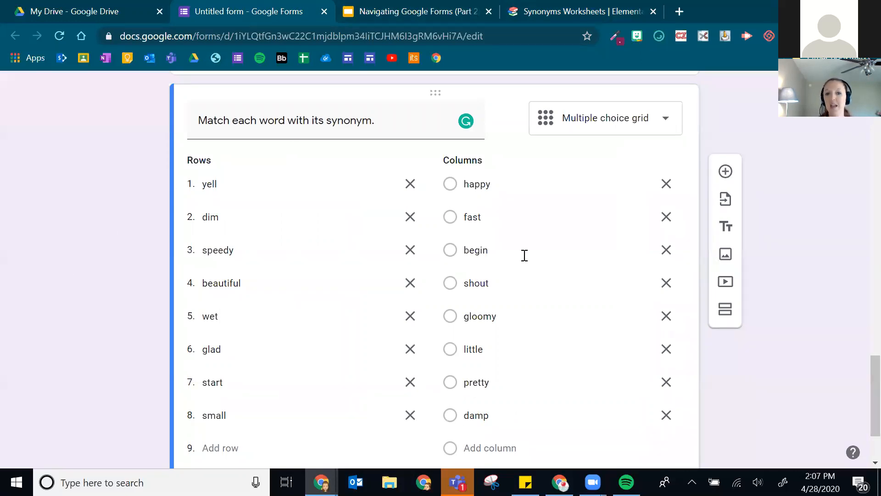
# Preview the form and answer the synonym grid with shout for yell and gloomy for dim
pyautogui.scroll(-3, 523, 256)
pyautogui.scroll(3, 493, 294)
pyautogui.scroll(-3, 495, 295)
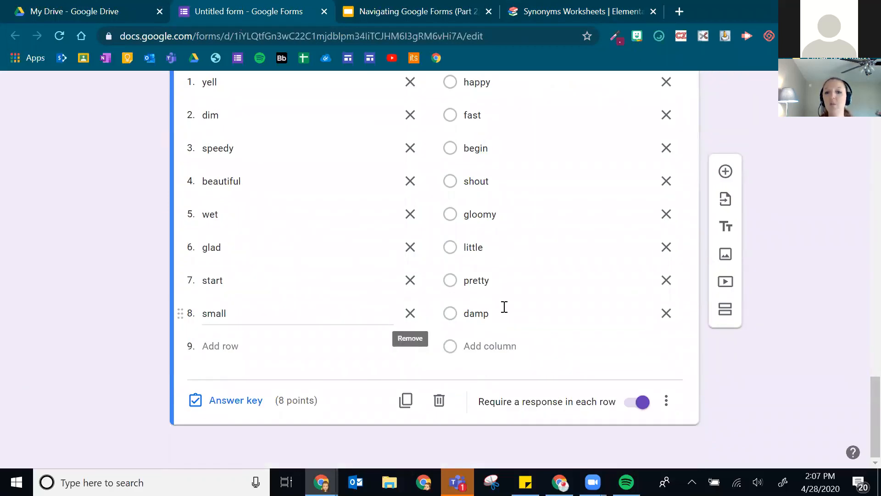
pyautogui.scroll(20, 743, 271)
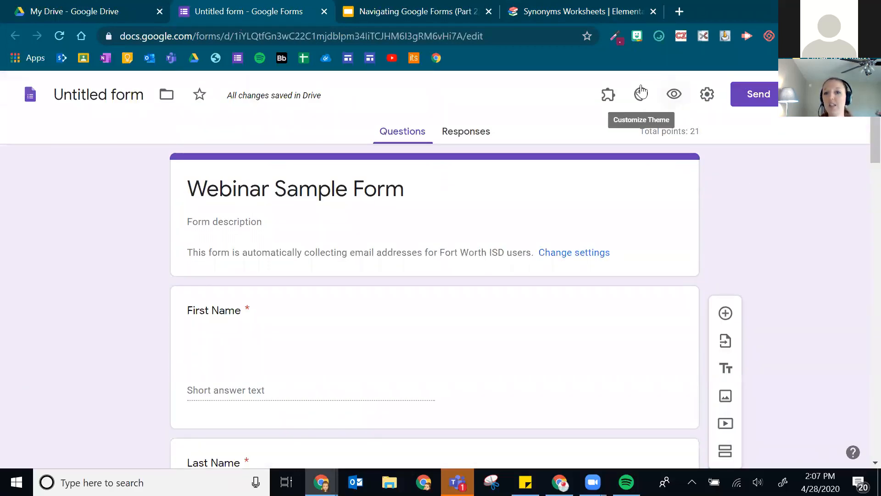
pyautogui.click(674, 94)
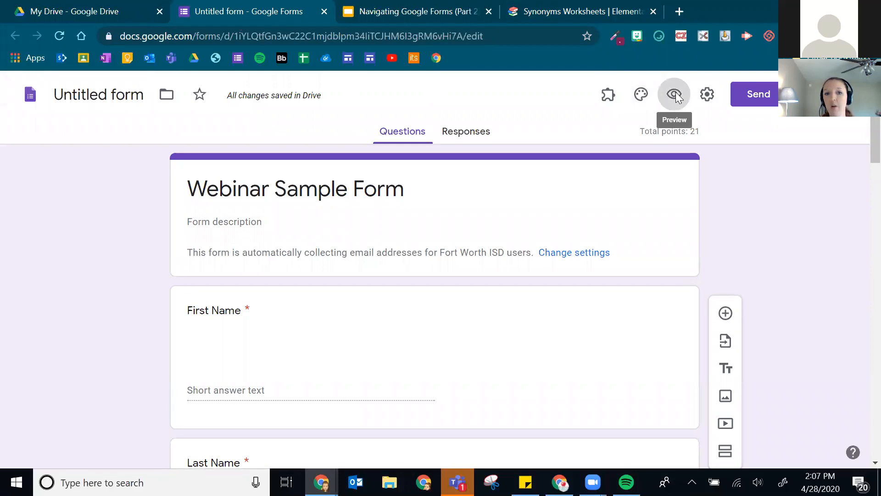
pyautogui.scroll(-15, 391, 252)
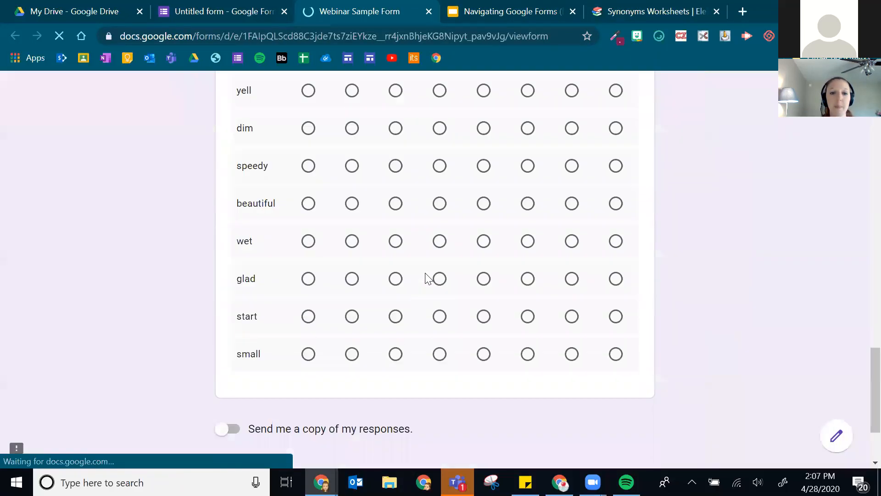
pyautogui.scroll(3, 449, 259)
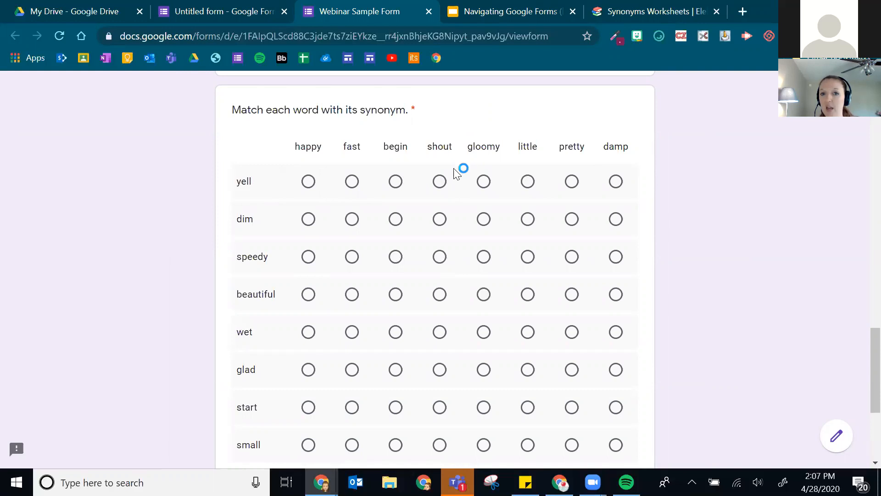
pyautogui.click(439, 181)
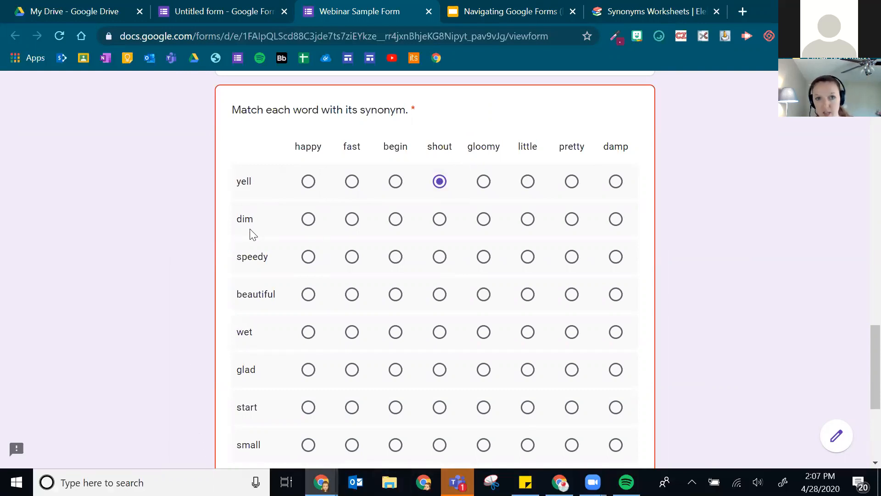
pyautogui.click(484, 220)
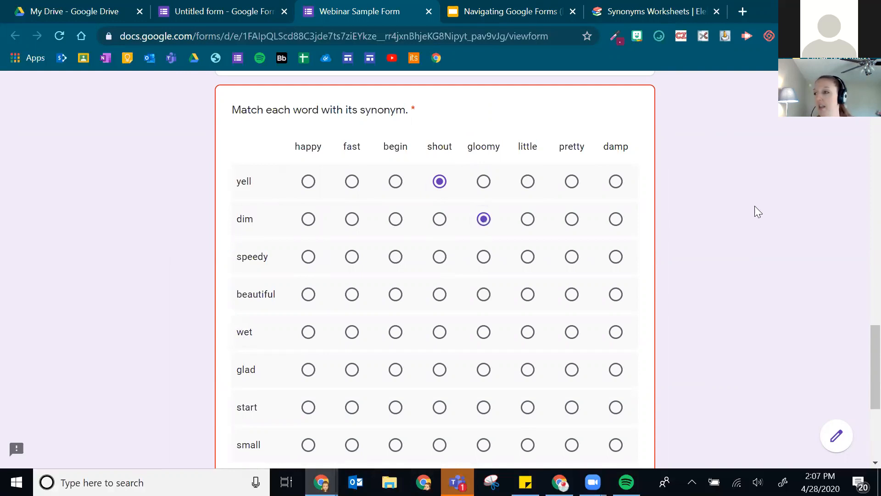
# Examine the previewed form from its header to the submit area, including the synonym grid's one-response-per-row requirement
pyautogui.scroll(-5, 550, 294)
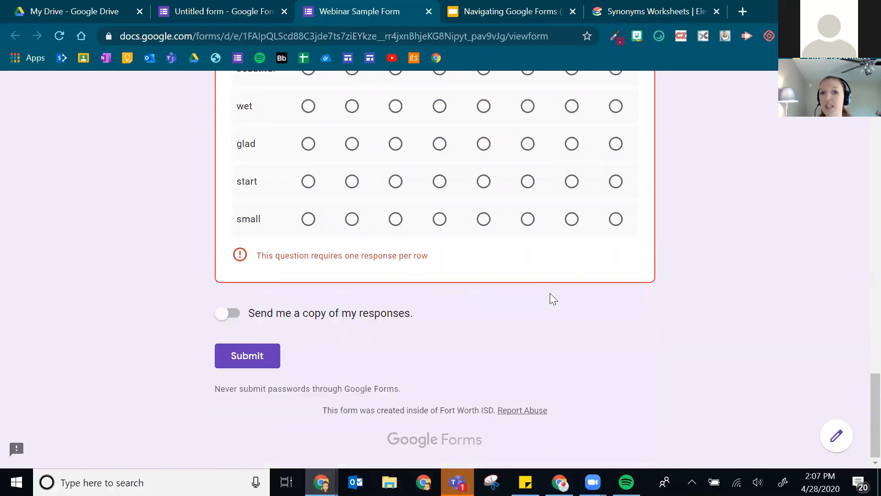
pyautogui.scroll(15, 551, 296)
pyautogui.scroll(4, 567, 313)
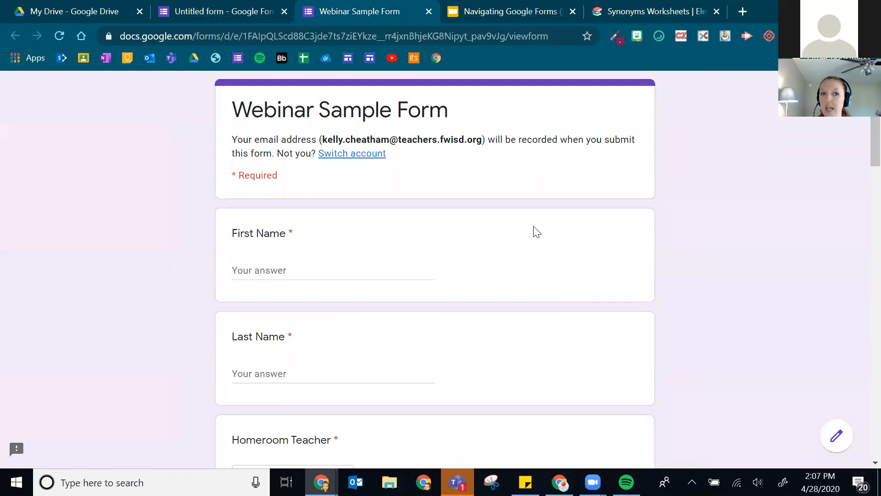
pyautogui.scroll(-20, 403, 332)
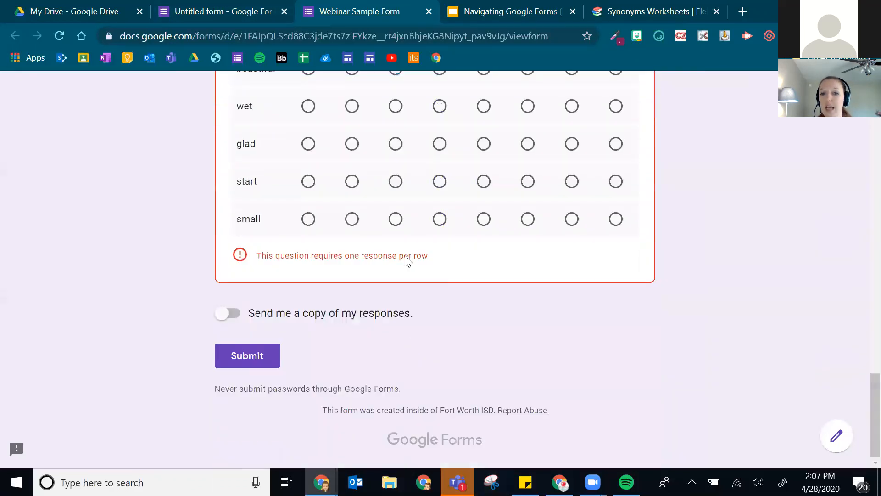
pyautogui.scroll(2, 354, 213)
pyautogui.scroll(2, 321, 230)
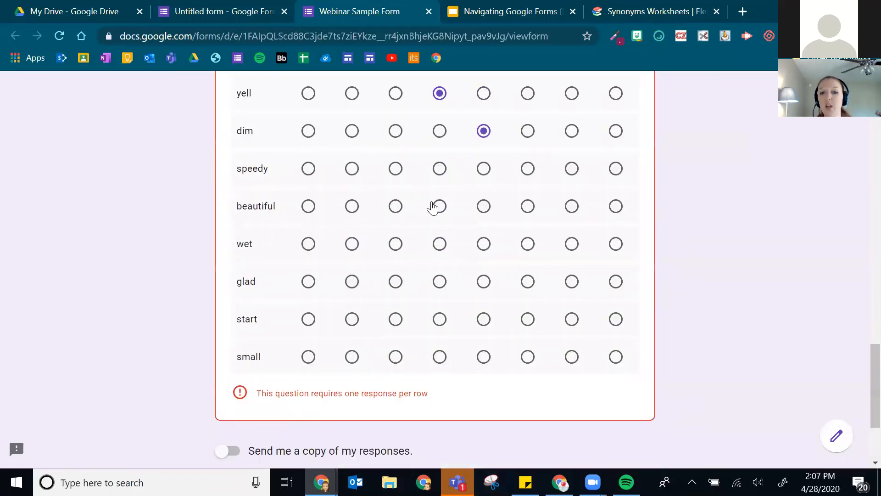
pyautogui.scroll(1, 481, 145)
pyautogui.scroll(-1, 481, 144)
# Return to the form editor and set the grid's answer key to yell–shout, dim–gloomy, speedy–fast and beautiful–pretty
pyautogui.click(200, 6)
pyautogui.scroll(-20, 373, 371)
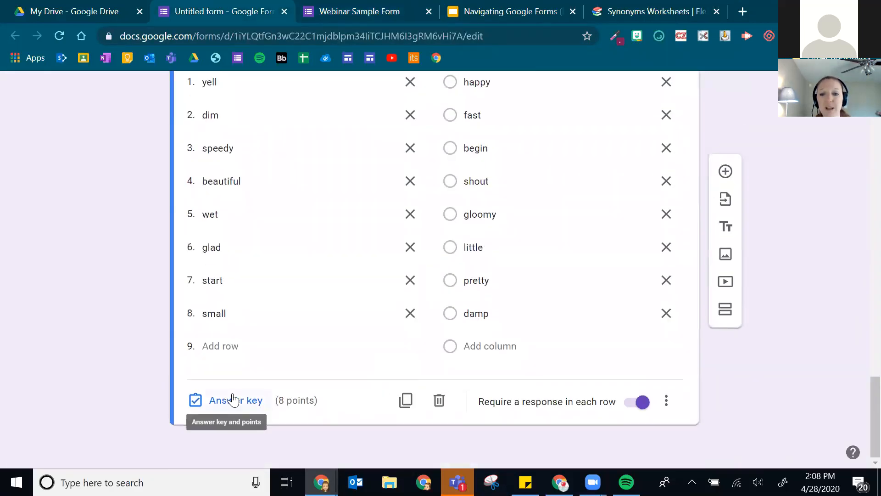
pyautogui.click(215, 400)
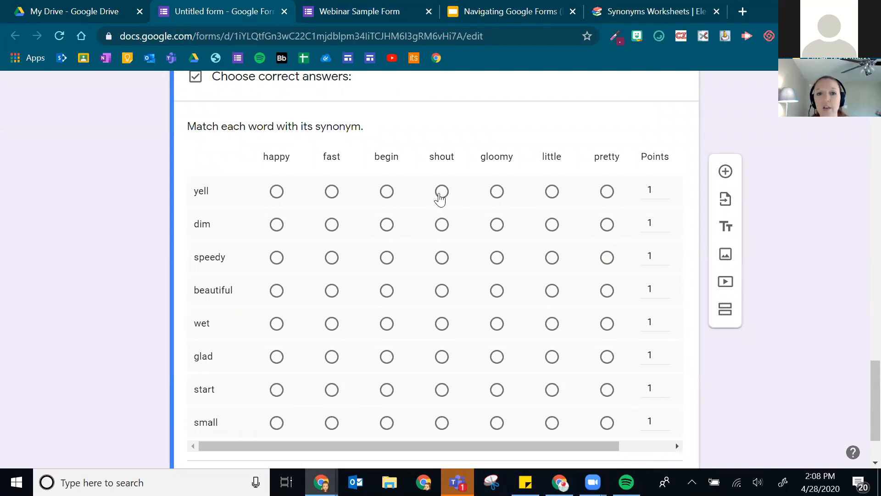
pyautogui.click(497, 225)
pyautogui.click(331, 259)
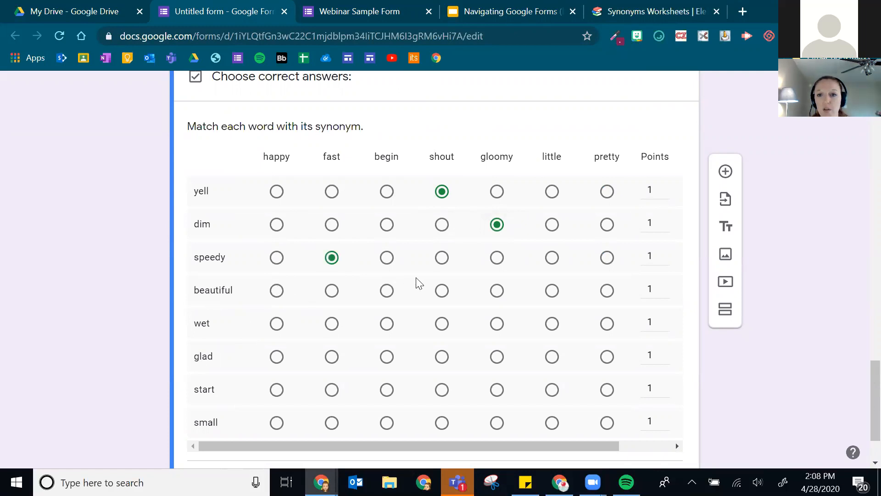
pyautogui.click(605, 294)
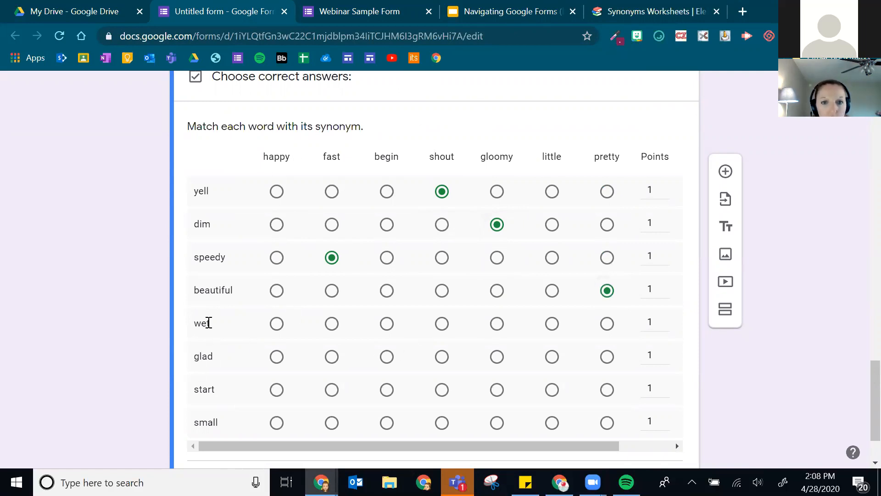
# Mark damp for wet, happy for glad, begin for start and little for small in the grid's answer key
pyautogui.moveTo(282, 442); pyautogui.dragTo(372, 447)
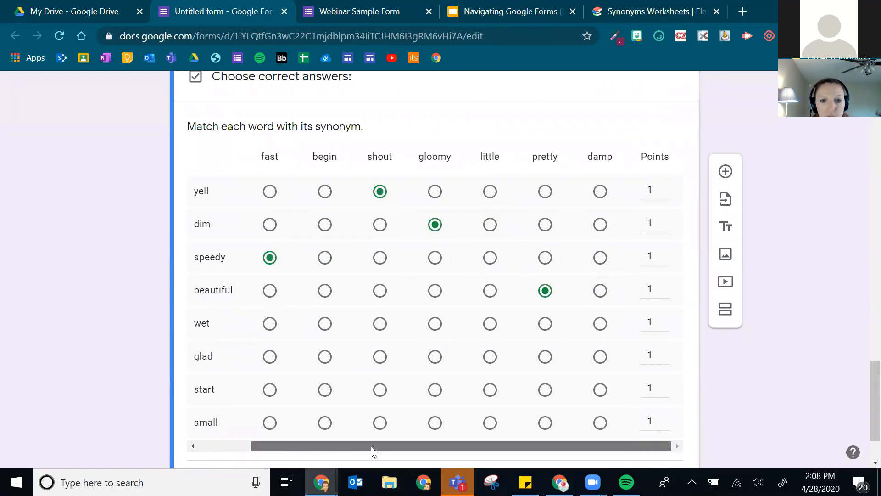
pyautogui.click(599, 324)
pyautogui.moveTo(318, 449); pyautogui.dragTo(257, 450)
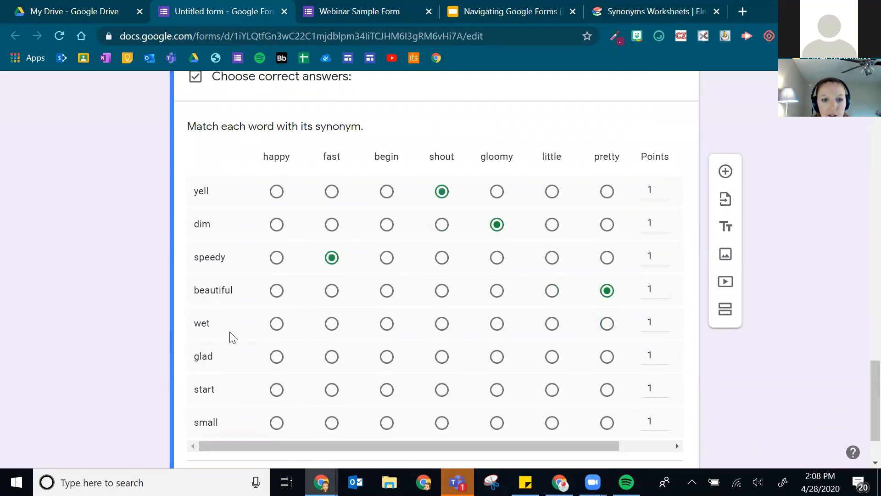
pyautogui.click(275, 359)
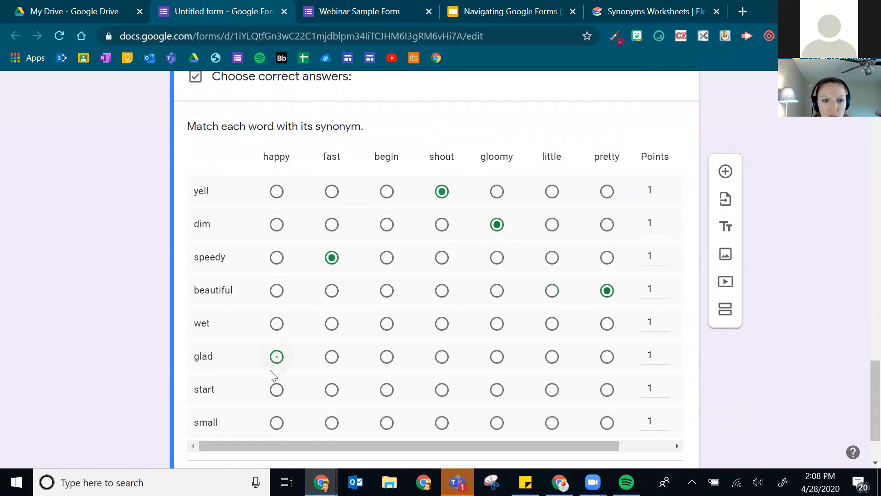
pyautogui.click(386, 394)
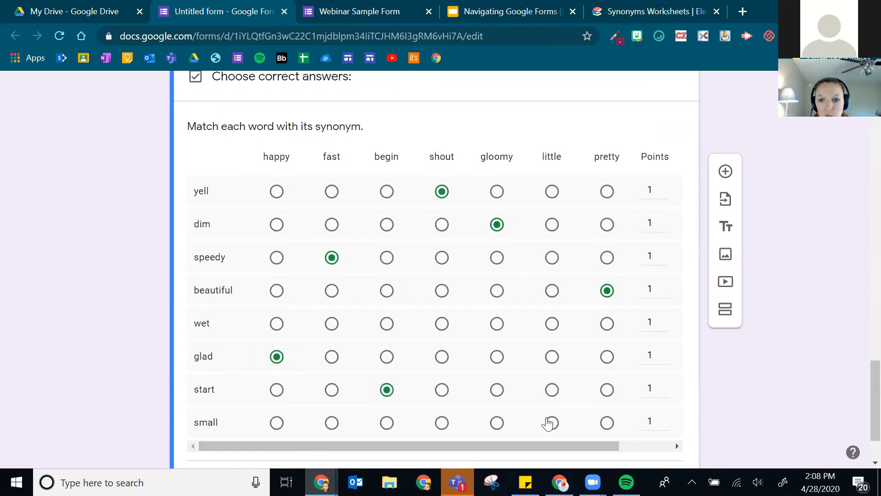
pyautogui.click(552, 425)
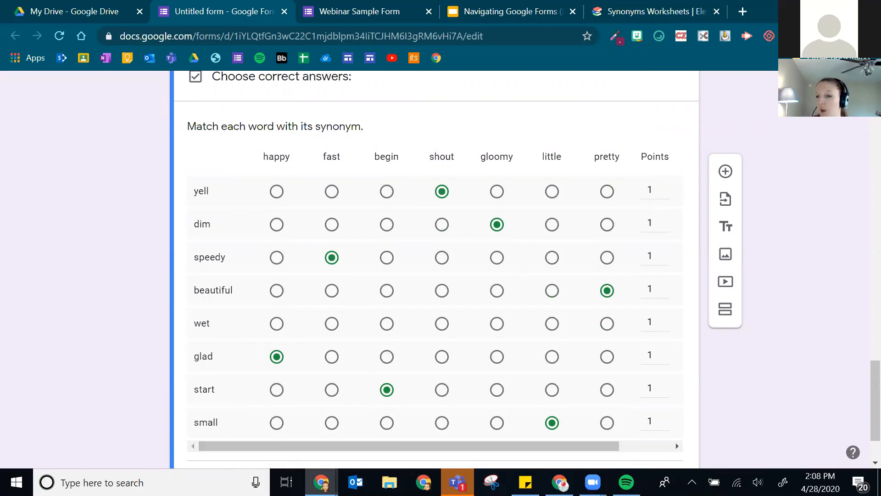
# Try raising and lowering the points for the yell row in the answer key
pyautogui.click(664, 187)
pyautogui.click(665, 196)
pyautogui.click(664, 187)
pyautogui.click(666, 194)
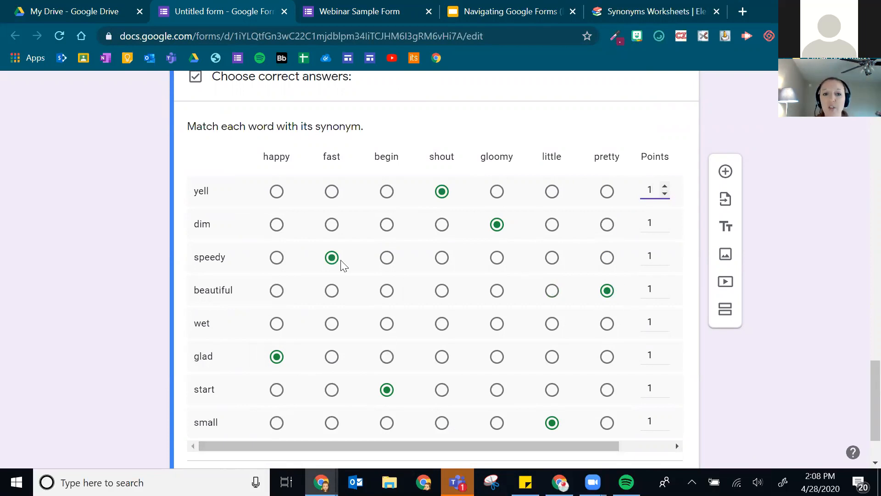
# Set the dim and wet rows to 2 points each and finish editing the answer key
pyautogui.click(665, 219)
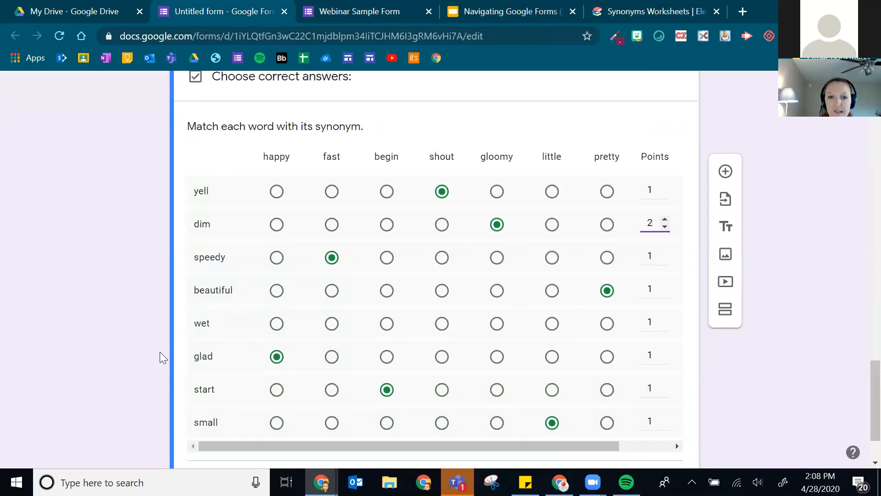
pyautogui.click(665, 318)
pyautogui.scroll(-1, 534, 339)
pyautogui.scroll(-1, 535, 338)
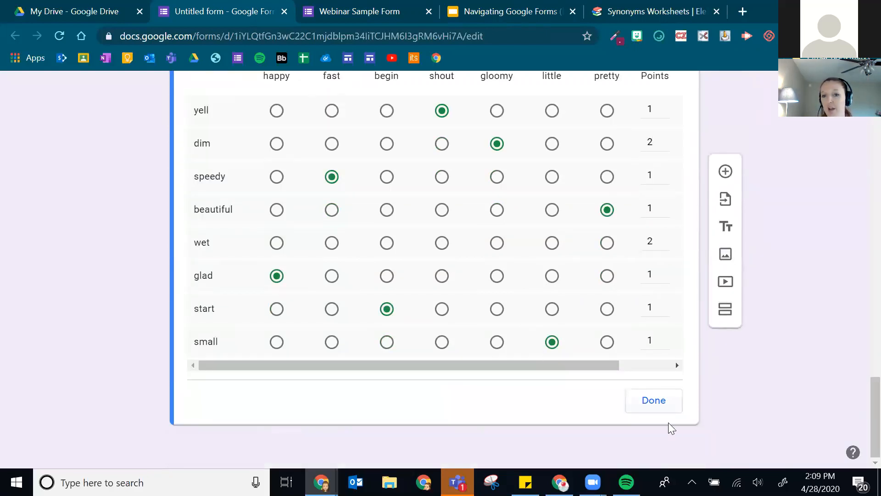
pyautogui.click(629, 399)
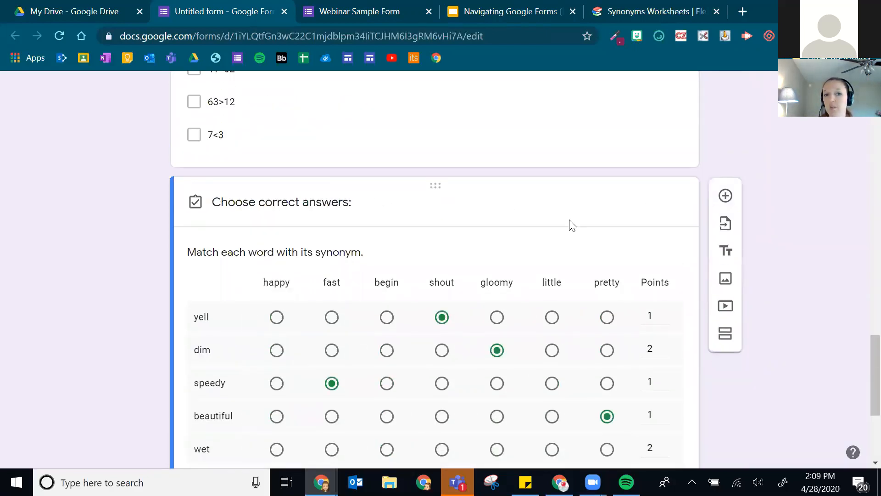
pyautogui.scroll(-5, 448, 289)
pyautogui.click(656, 403)
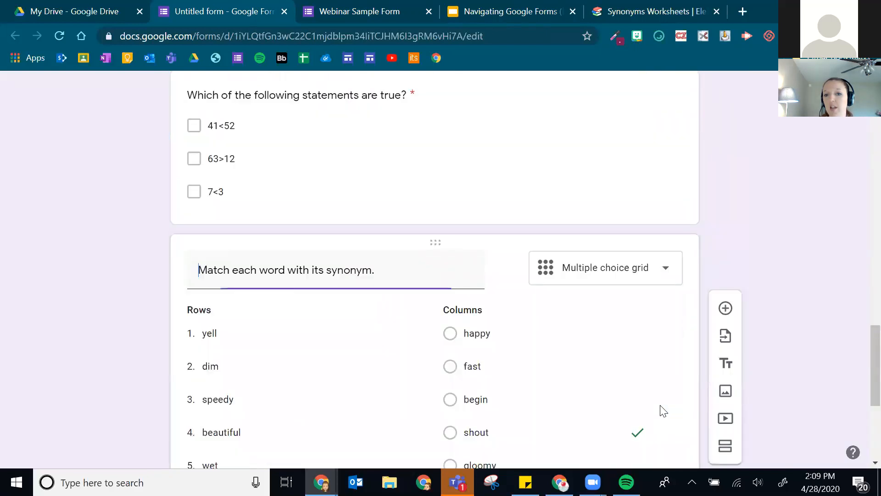
# Turn on shuffled row order for the synonym-matching grid
pyautogui.scroll(-6, 416, 297)
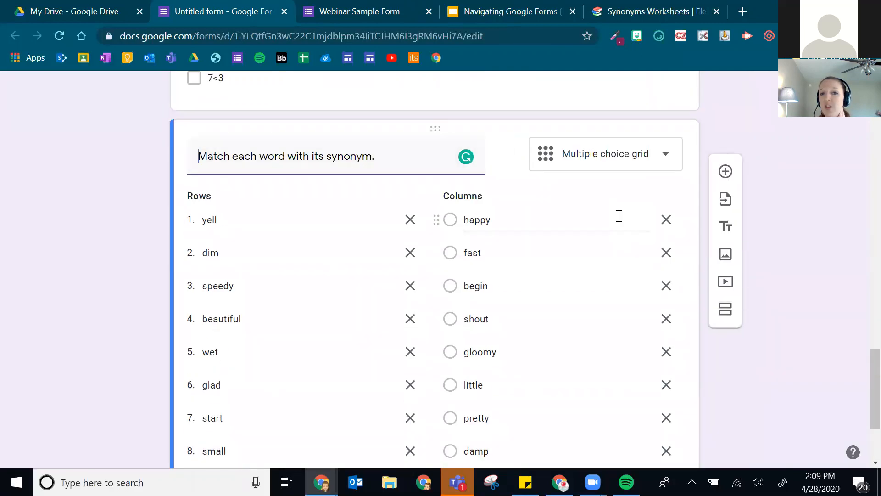
pyautogui.scroll(-3, 617, 216)
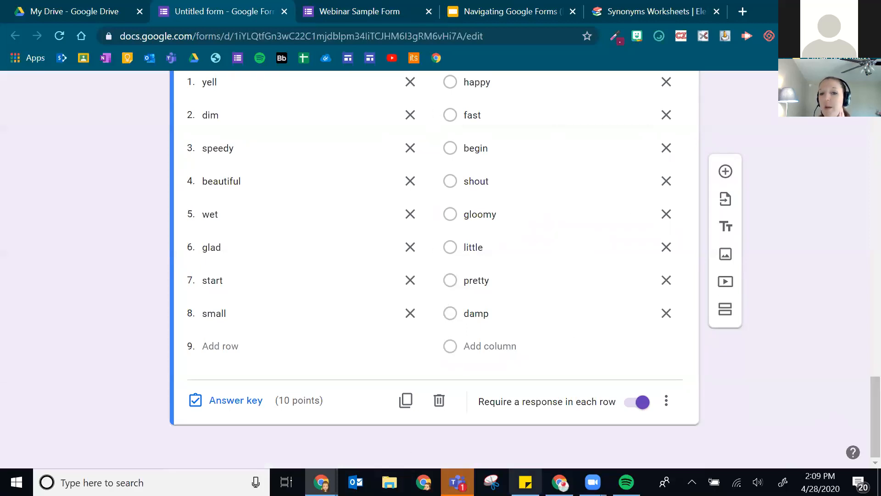
pyautogui.click(666, 402)
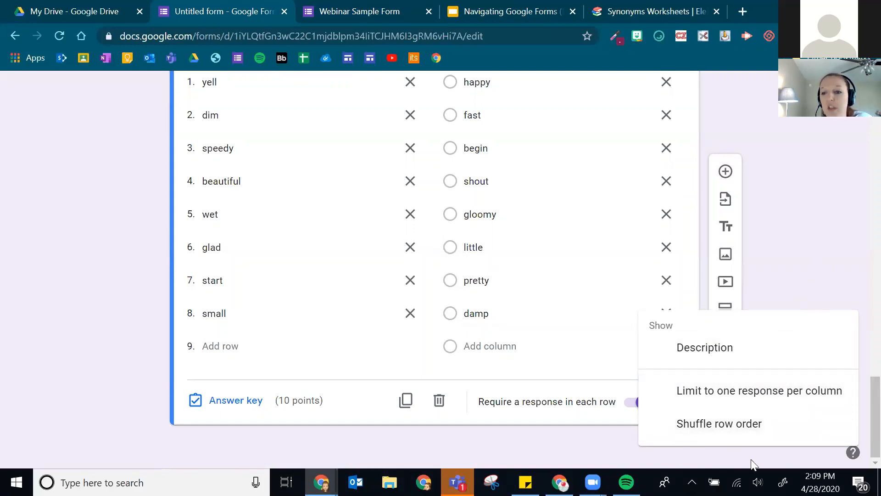
pyautogui.click(784, 435)
# Preview the form and examine the row order of the synonym grid
pyautogui.scroll(15, 626, 357)
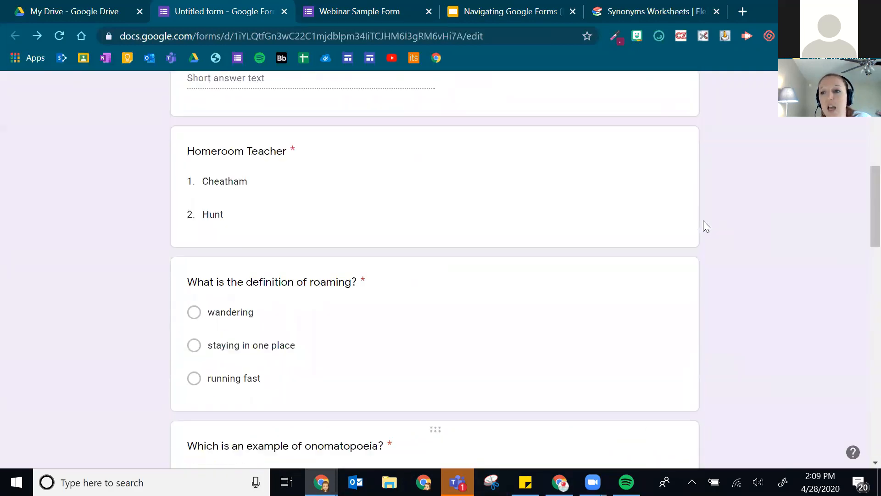
pyautogui.scroll(5, 703, 222)
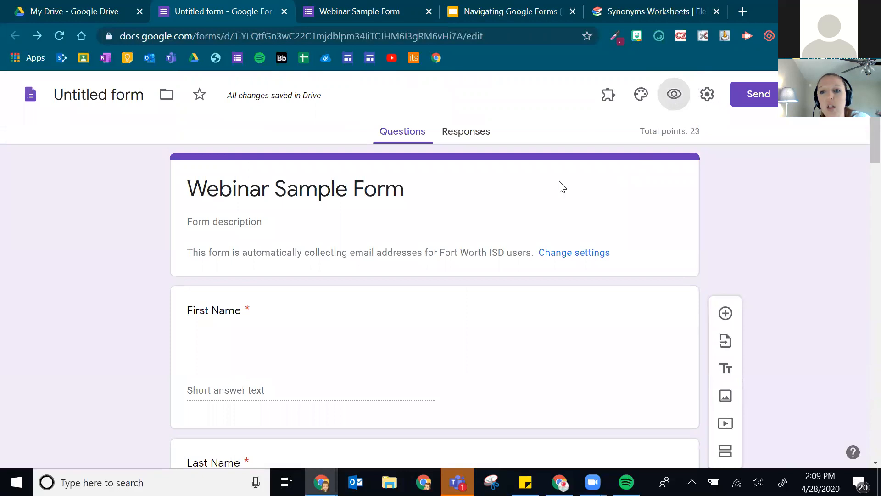
pyautogui.scroll(-20, 413, 275)
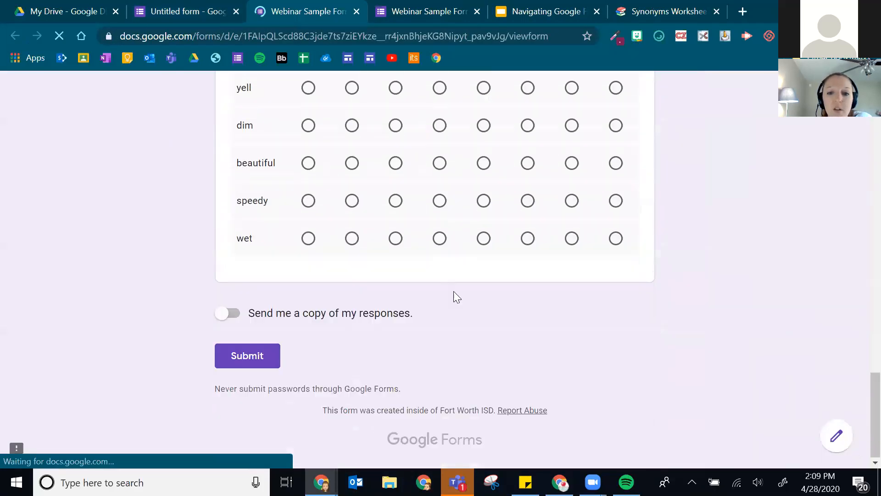
pyautogui.scroll(3, 454, 294)
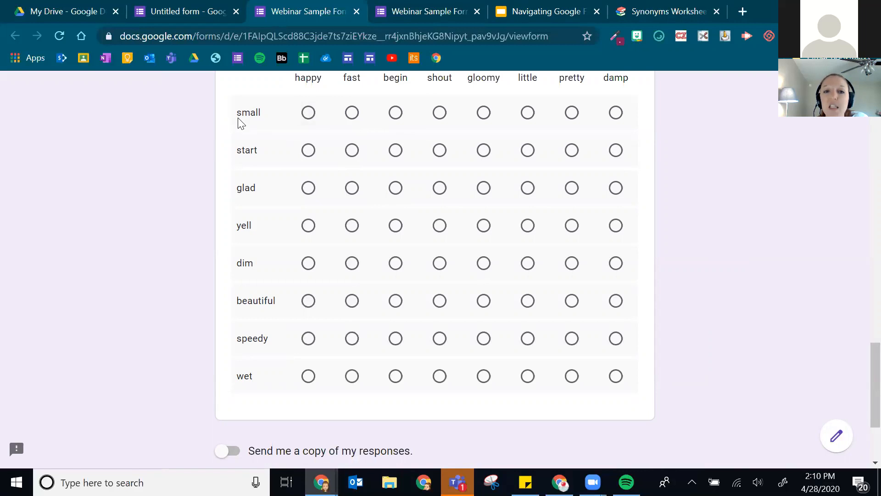
# Try choosing little for the small, start and glad rows in the preview, and close it without keeping the responses
pyautogui.click(527, 113)
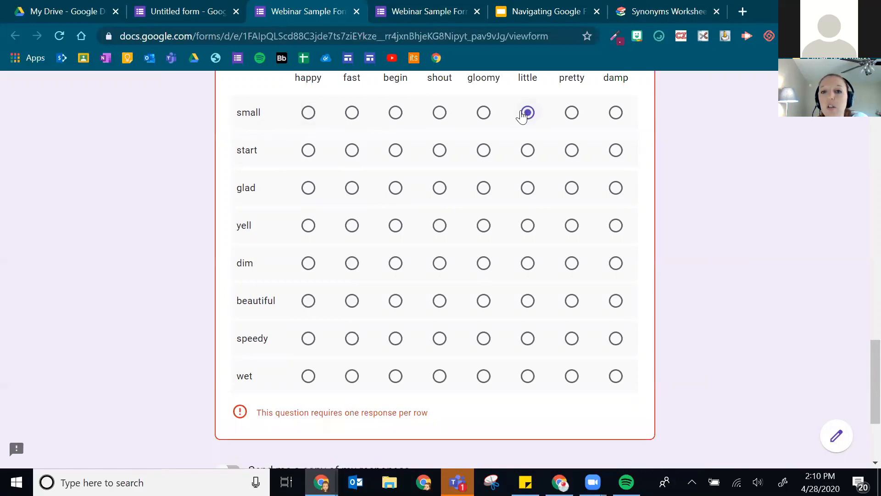
pyautogui.click(573, 115)
pyautogui.click(533, 115)
pyautogui.click(527, 151)
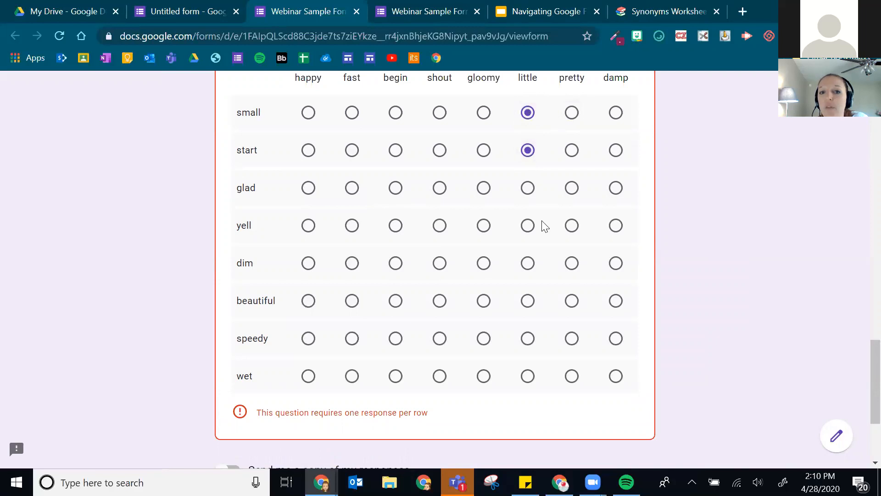
pyautogui.click(524, 189)
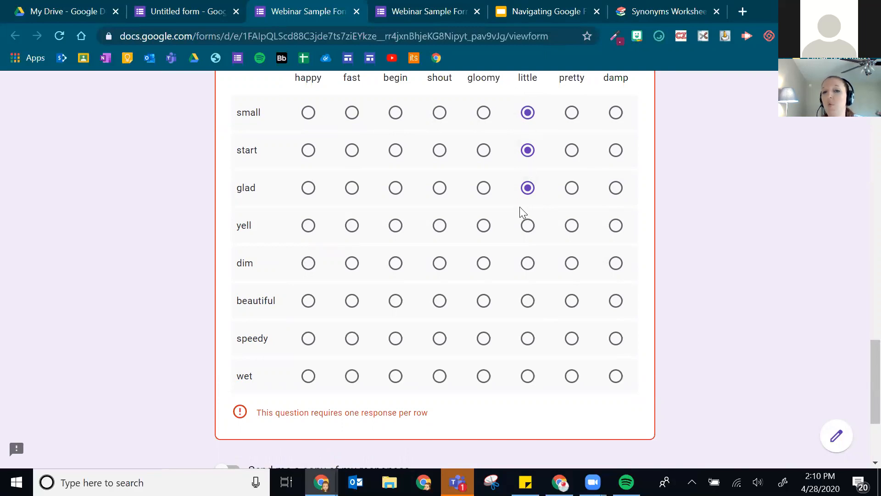
pyautogui.scroll(20, 577, 230)
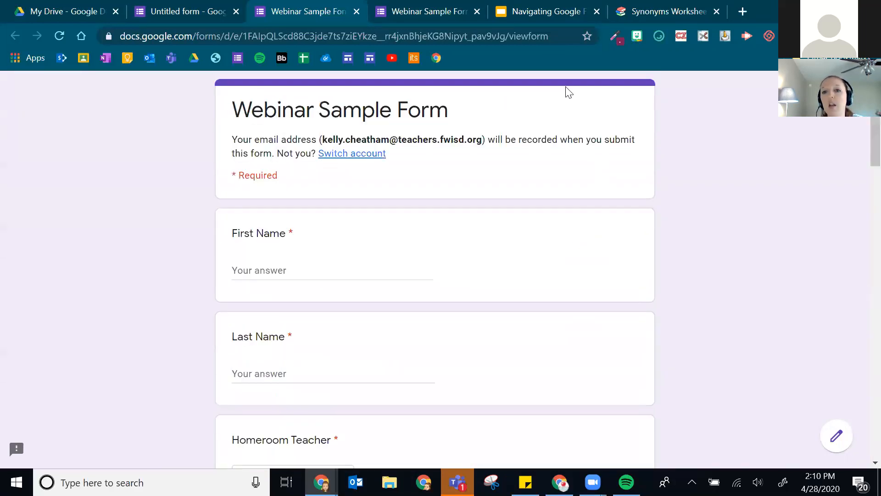
pyautogui.click(354, 12)
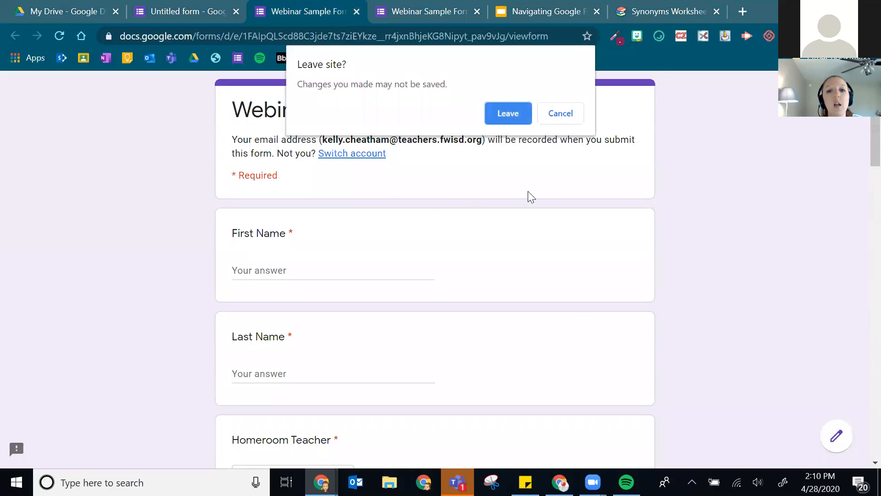
pyautogui.click(506, 113)
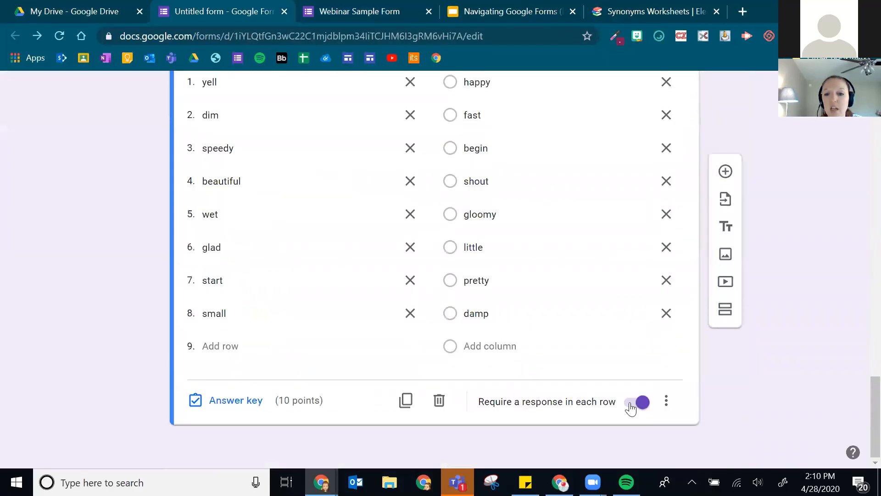
# Check the synonym grid's additional options for limiting responses per column and shuffling rows
pyautogui.click(666, 400)
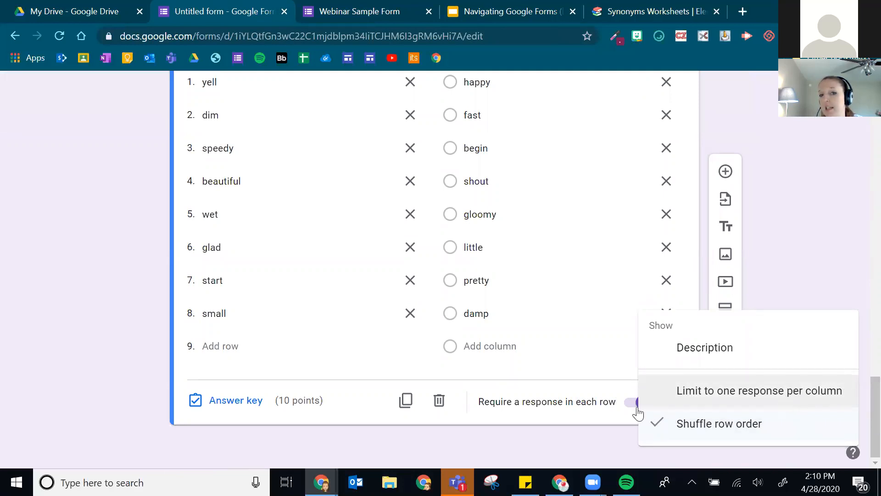
pyautogui.click(153, 352)
pyautogui.scroll(3, 626, 319)
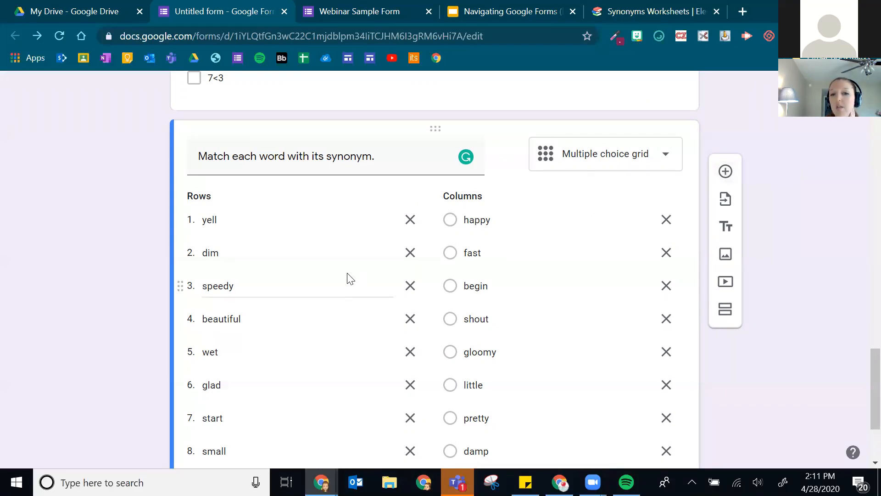
# Add a multiple choice grid question titled "Where would find each city?" after the synonym grid
pyautogui.click(726, 172)
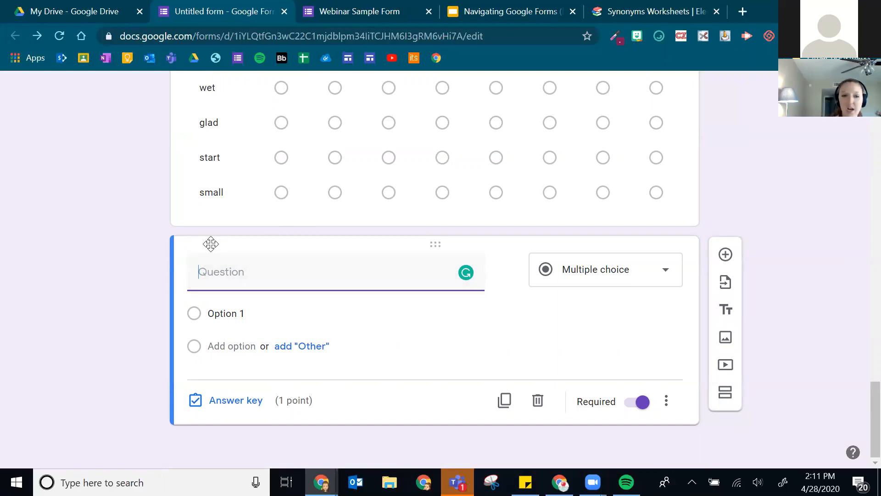
pyautogui.write('Where w')
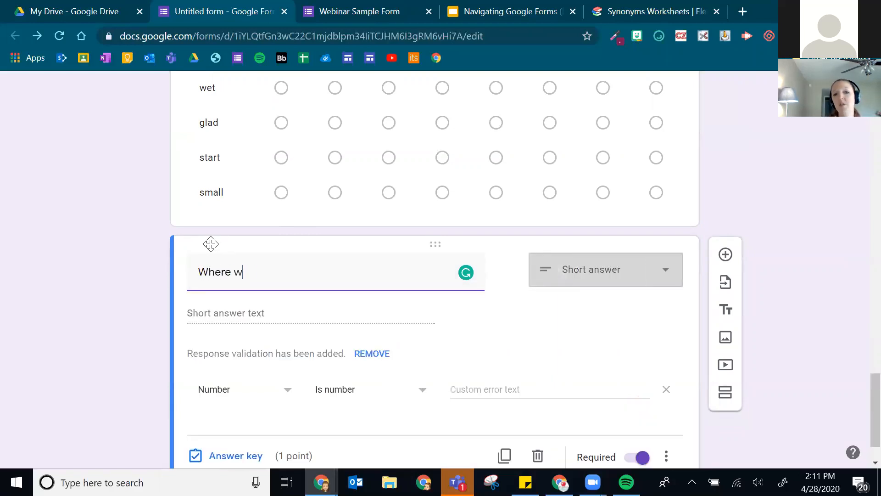
pyautogui.write('ould ind each')
pyautogui.press('BackSpace')
pyautogui.press('BackSpace')
pyautogui.press('BackSpace')
pyautogui.press('BackSpace')
pyautogui.press('BackSpace')
pyautogui.press('BackSpace')
pyautogui.press('BackSpace')
pyautogui.press('BackSpace')
pyautogui.write('fi')
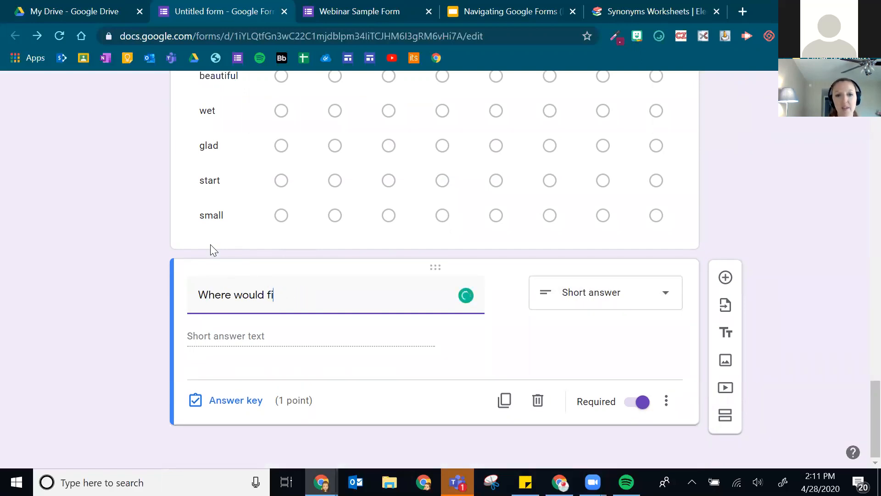
pyautogui.write('nd each city?')
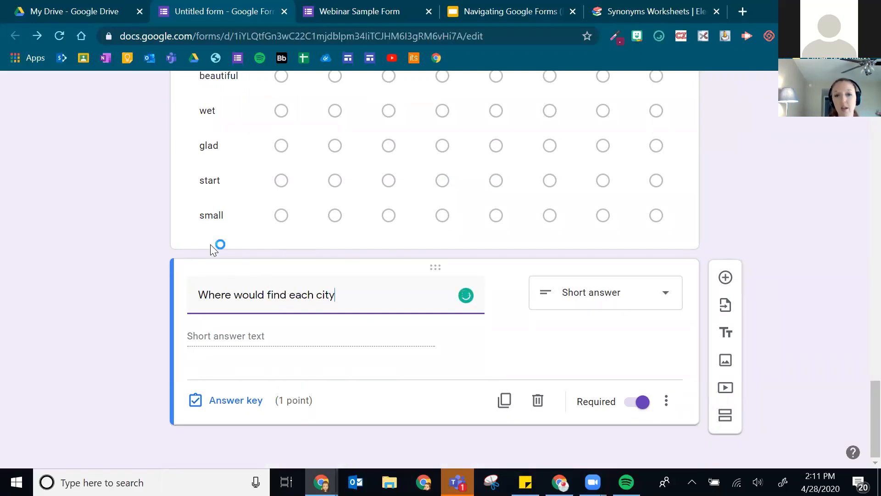
pyautogui.click(565, 312)
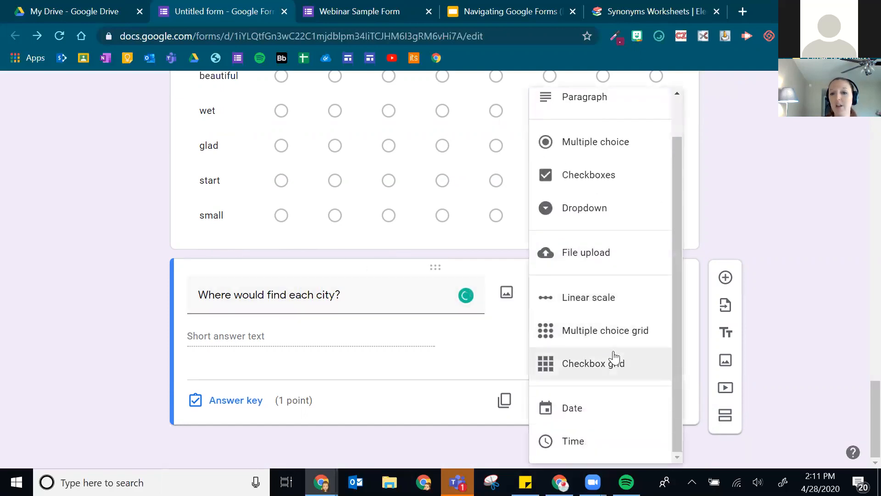
pyautogui.click(611, 335)
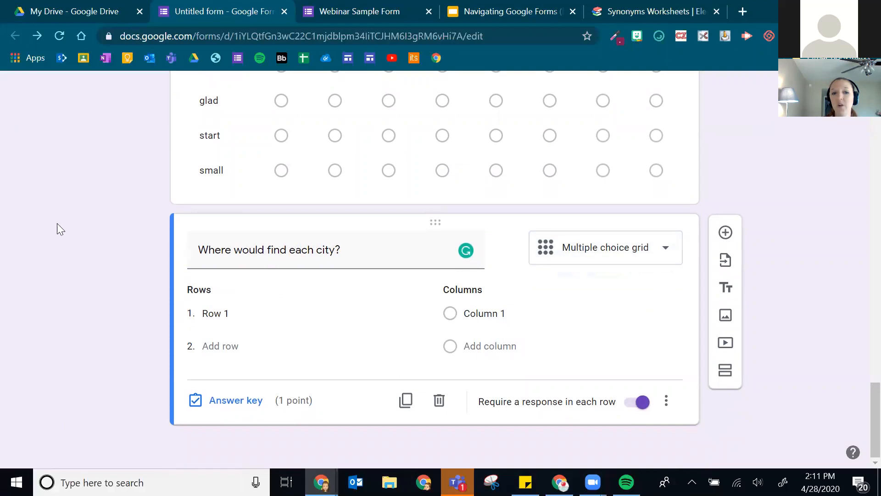
# Enter Boston, Franklin, Ithaca and Albany as the rows of the city grid
pyautogui.click(211, 313)
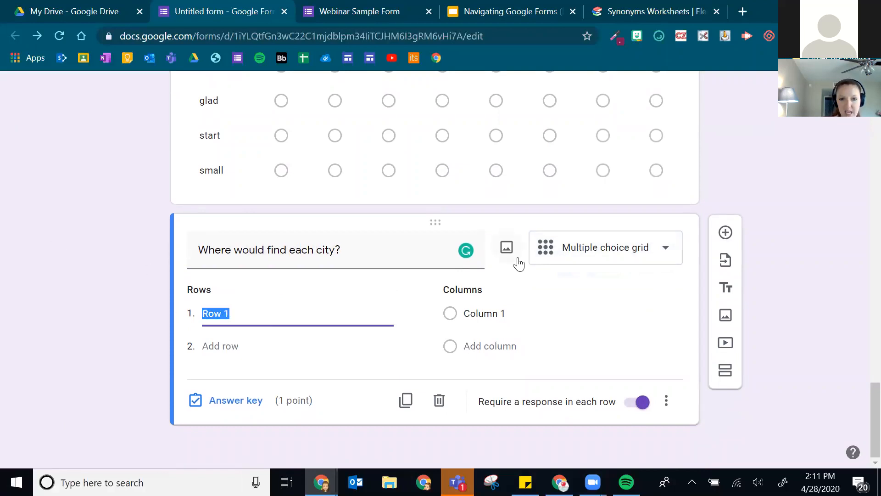
pyautogui.write('Boston')
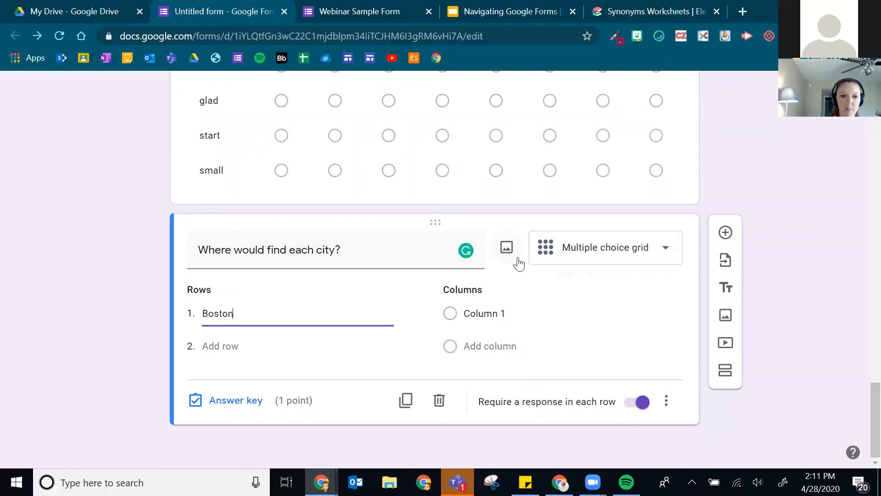
pyautogui.press('Return')
pyautogui.write('Ca')
pyautogui.press('BackSpace')
pyautogui.press('BackSpace')
pyautogui.write('Franklin')
pyautogui.press('Return')
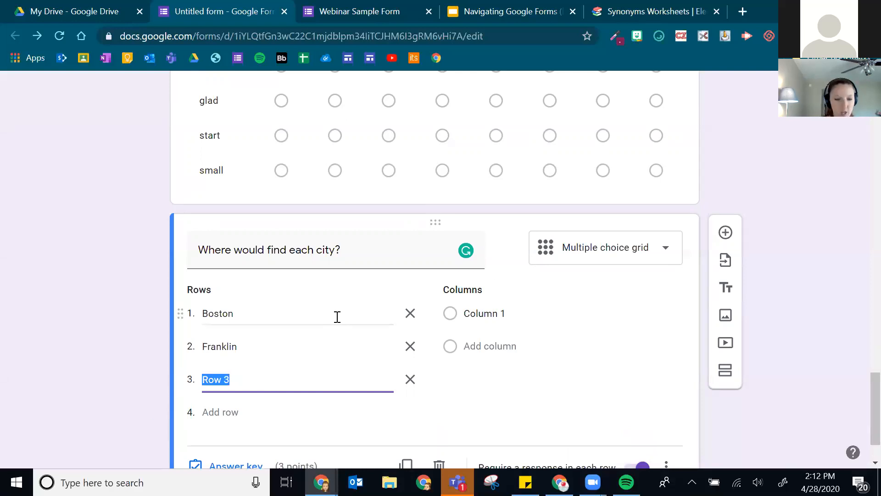
pyautogui.write('Ithaca')
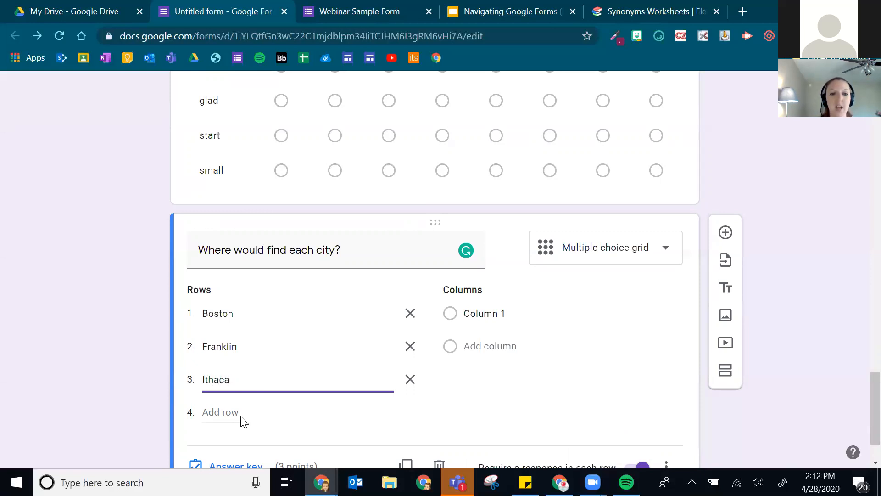
pyautogui.click(216, 412)
pyautogui.write('Albany')
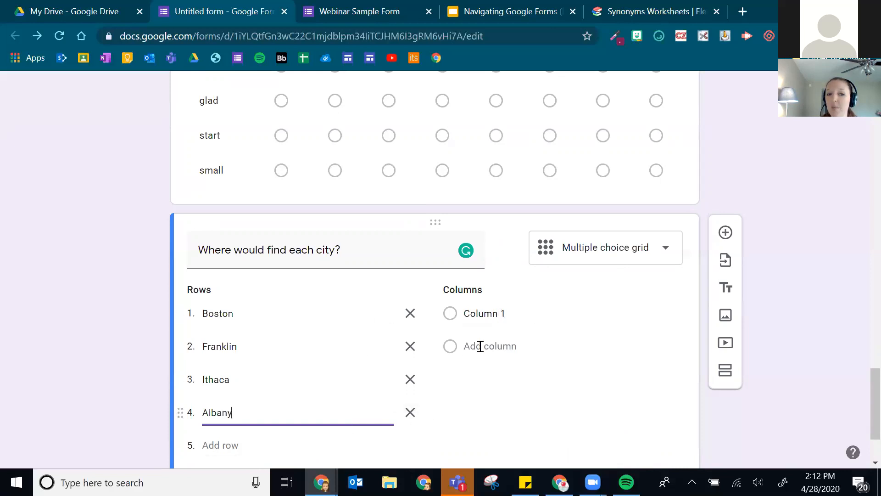
# Enter Massachusetts and New York as the columns of the city grid
pyautogui.click(539, 311)
pyautogui.write('Massachuste')
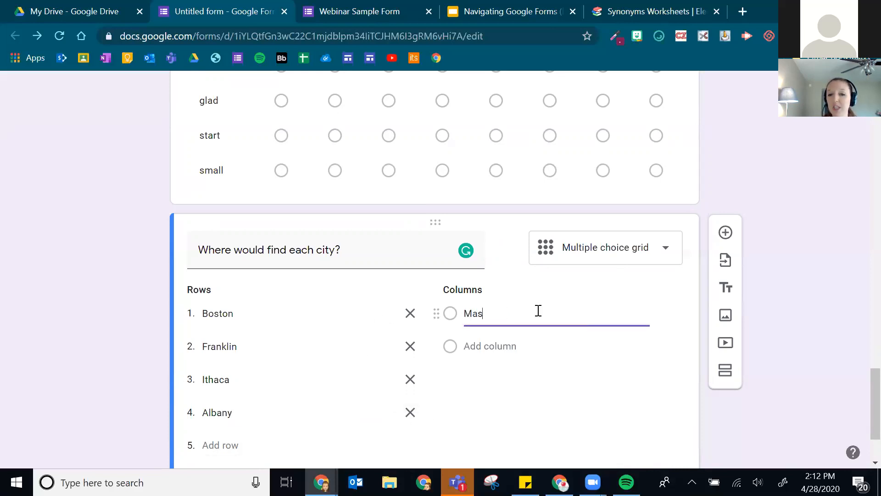
pyautogui.press('BackSpace')
pyautogui.press('BackSpace')
pyautogui.write('etts')
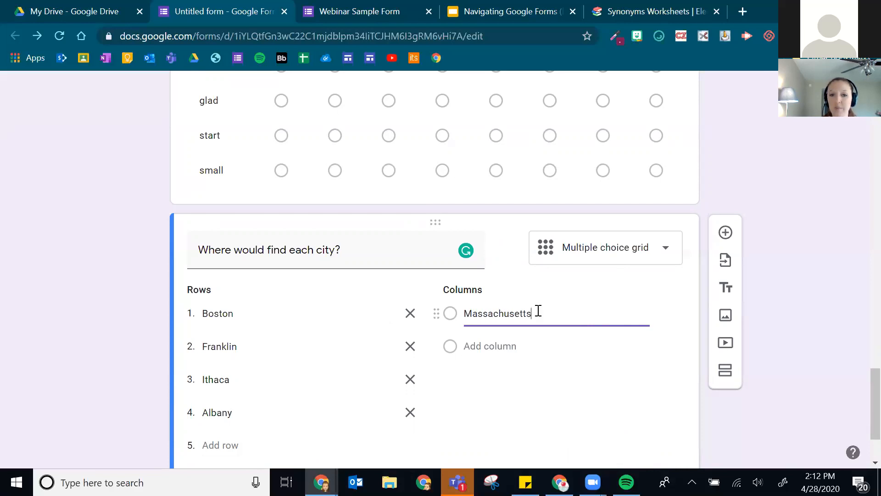
pyautogui.press('Return')
pyautogui.write('New York')
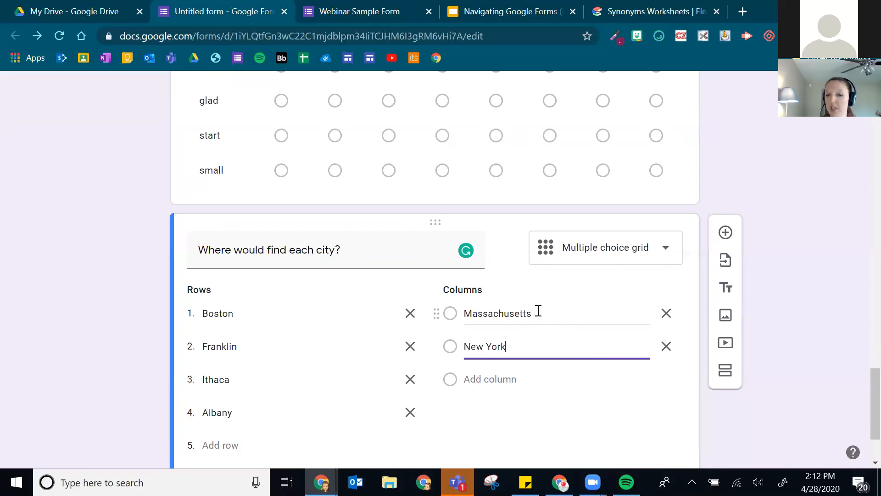
pyautogui.click(848, 250)
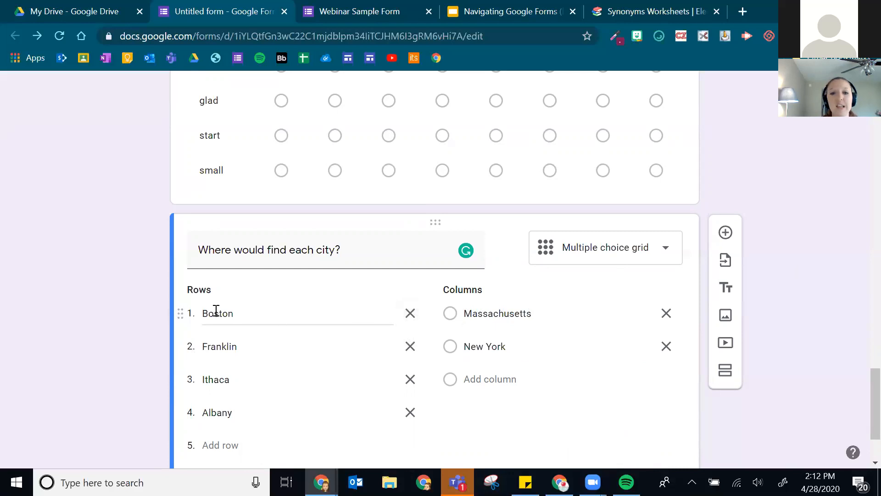
# Look at the available sources for inserting an image into the form without adding one
pyautogui.click(289, 311)
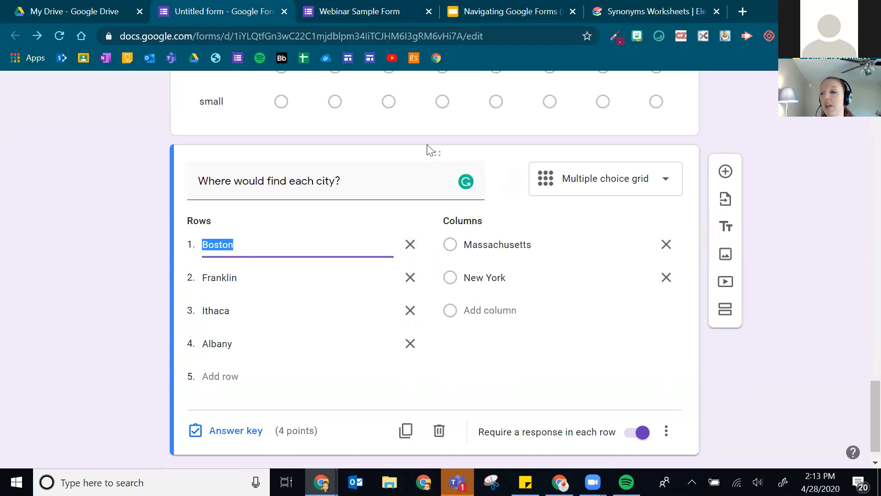
pyautogui.click(725, 255)
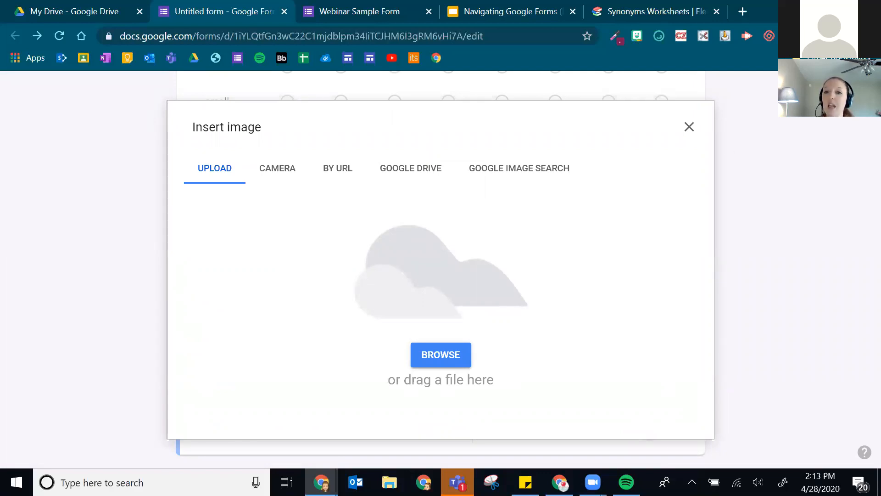
pyautogui.click(688, 133)
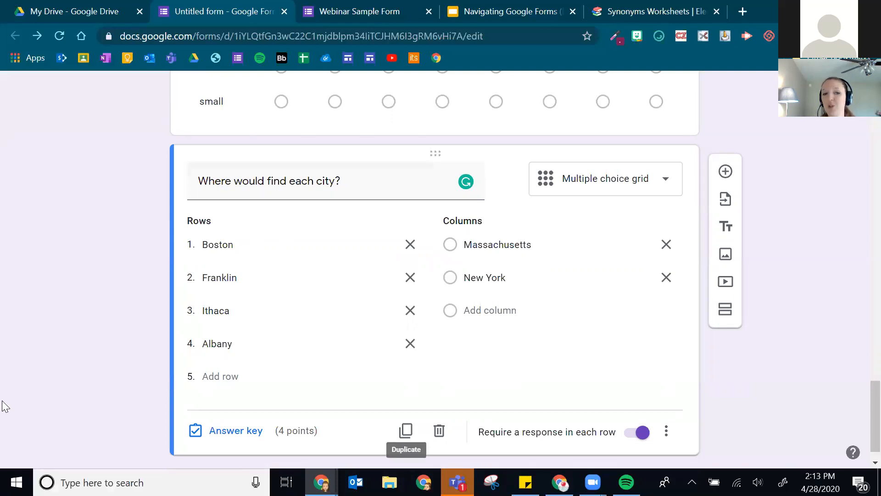
# Add a checkbox grid question titled "Classifying Quadrilaterals" after the city grid
pyautogui.scroll(-1, 351, 407)
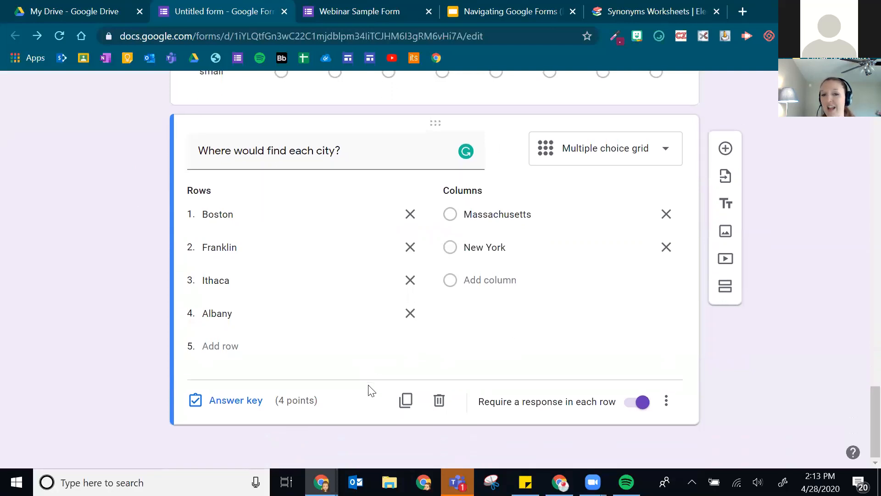
pyautogui.click(725, 172)
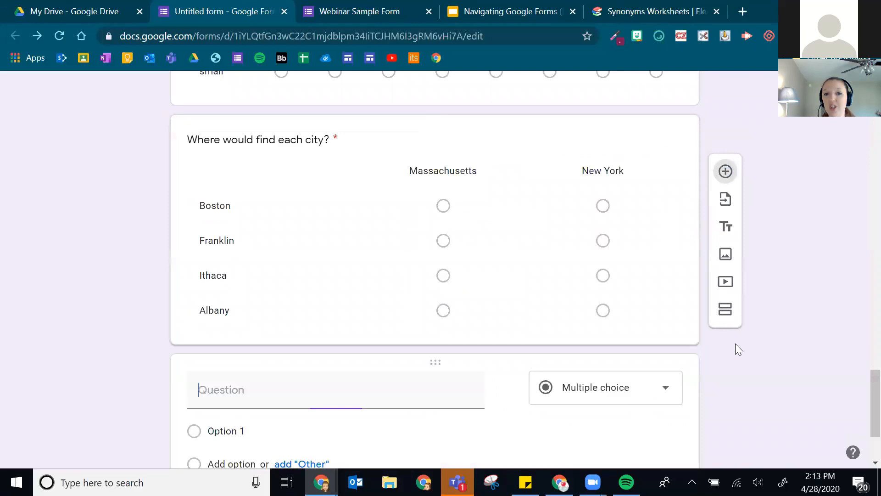
pyautogui.click(633, 271)
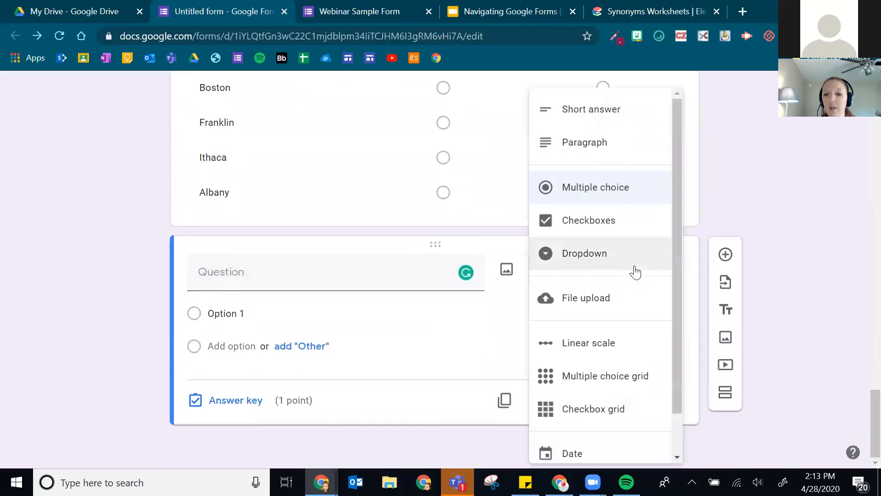
pyautogui.scroll(-1, 591, 348)
pyautogui.click(605, 367)
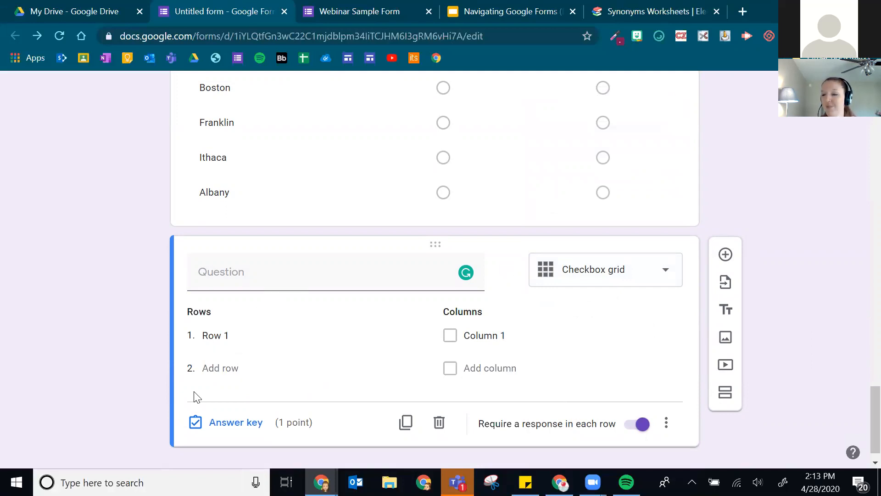
pyautogui.click(238, 342)
pyautogui.click(274, 274)
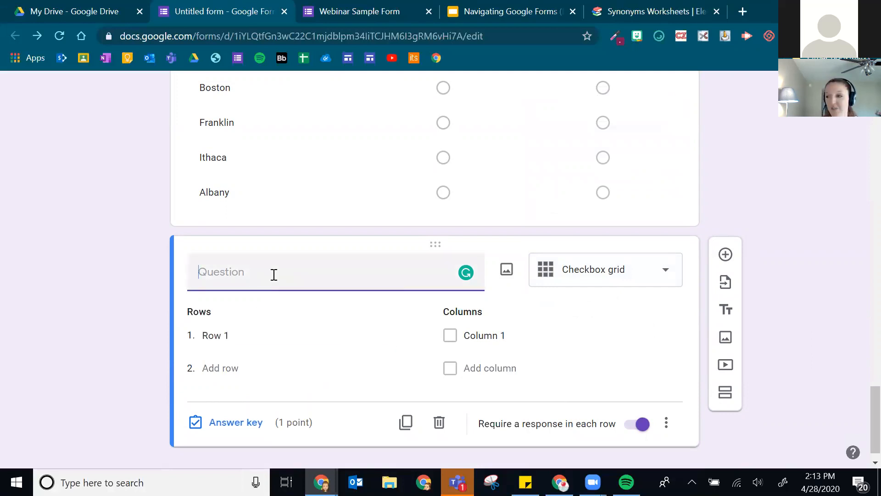
pyautogui.write('Classifying Quadrilaterals')
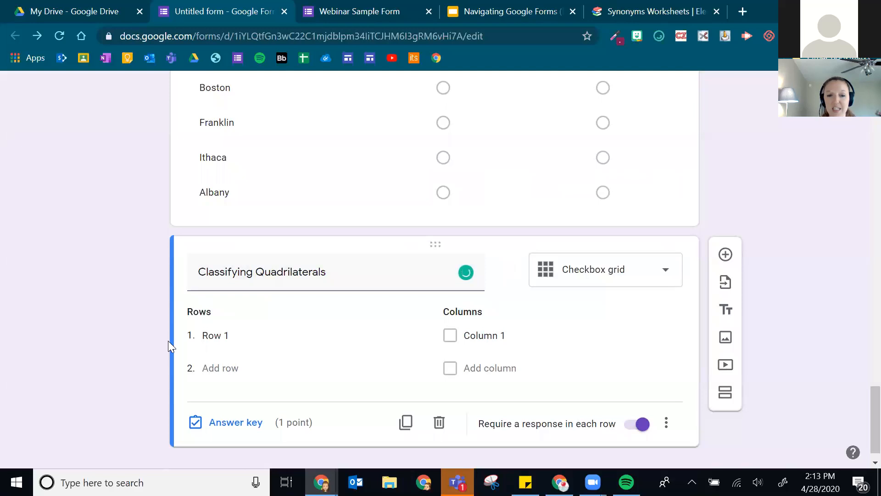
# Enter Square, Rectangle, Parallelogram, Kite and Dart as the rows of the quadrilaterals grid
pyautogui.click(215, 336)
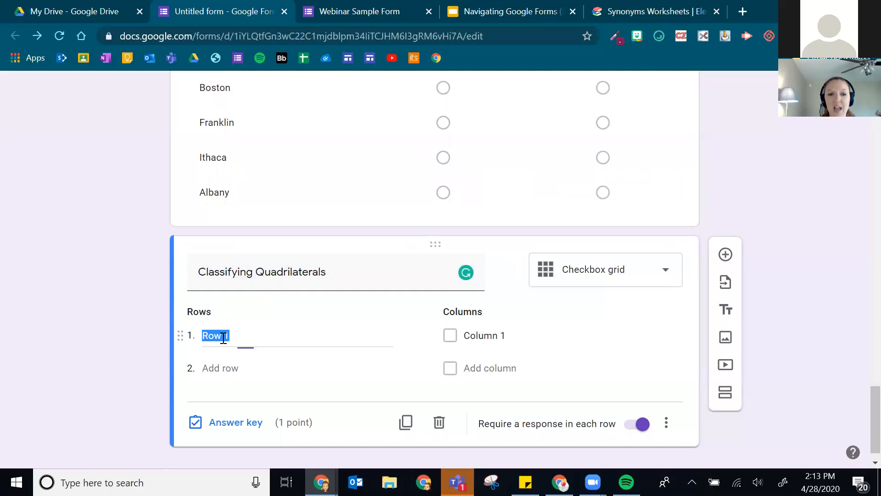
pyautogui.write('Square')
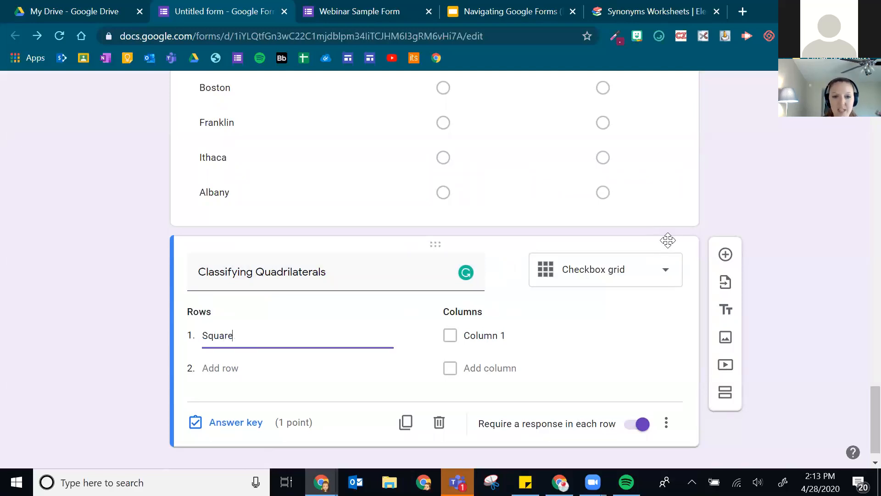
pyautogui.press('Return')
pyautogui.write('Rectangl')
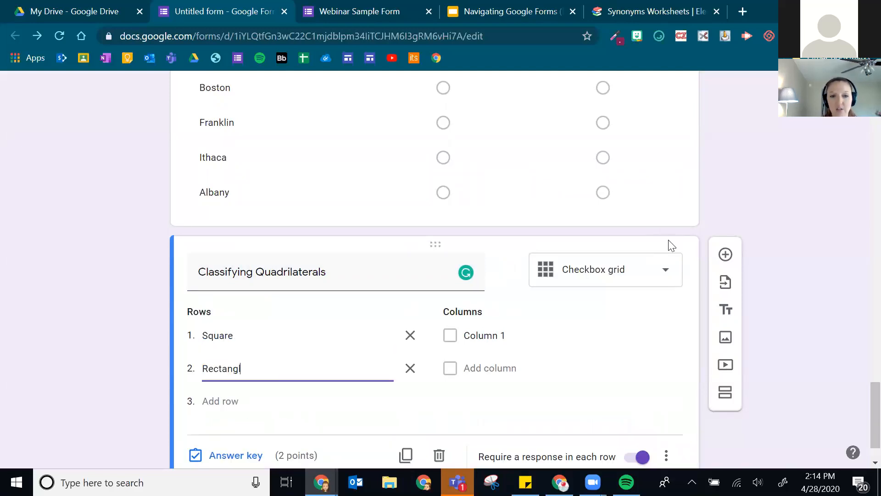
pyautogui.write('e')
pyautogui.press('Return')
pyautogui.write('P')
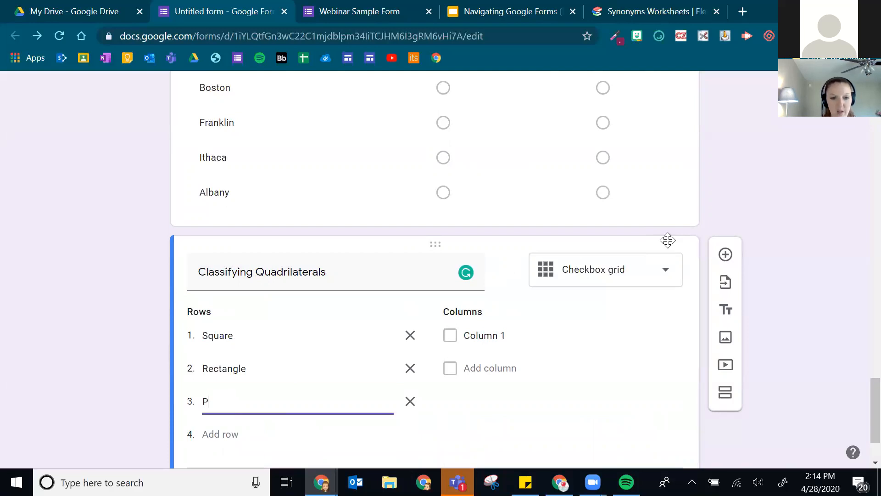
pyautogui.write('arallelogram')
pyautogui.press('Return')
pyautogui.write('Kite')
pyautogui.scroll(-2, 250, 433)
pyautogui.click(222, 398)
pyautogui.write('Dart')
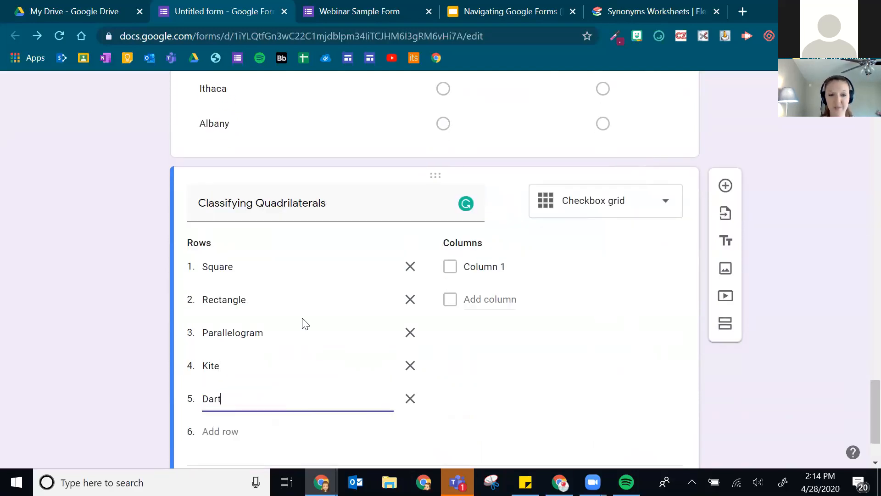
# Enter Quadrilateral, Dart, Kite, Parallelogram, Rectangle and Square as the columns of the quadrilaterals grid
pyautogui.click(497, 265)
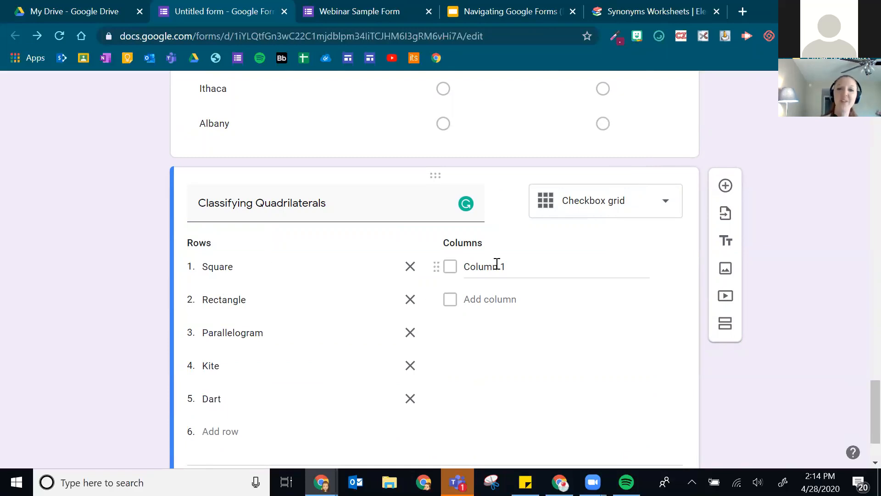
pyautogui.tripleClick(504, 267)
pyautogui.write('Quadir')
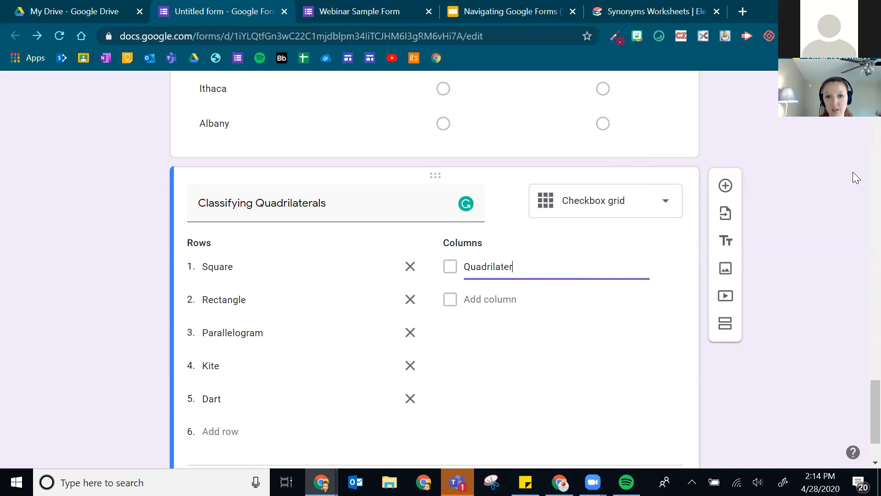
pyautogui.press('Return')
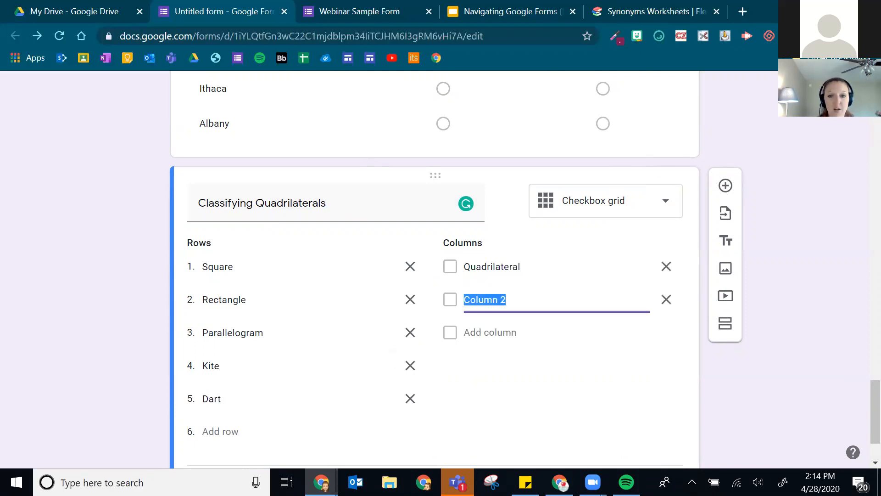
pyautogui.write('Dart')
pyautogui.press('Return')
pyautogui.write('Kite')
pyautogui.press('Return')
pyautogui.write('Parallelogram')
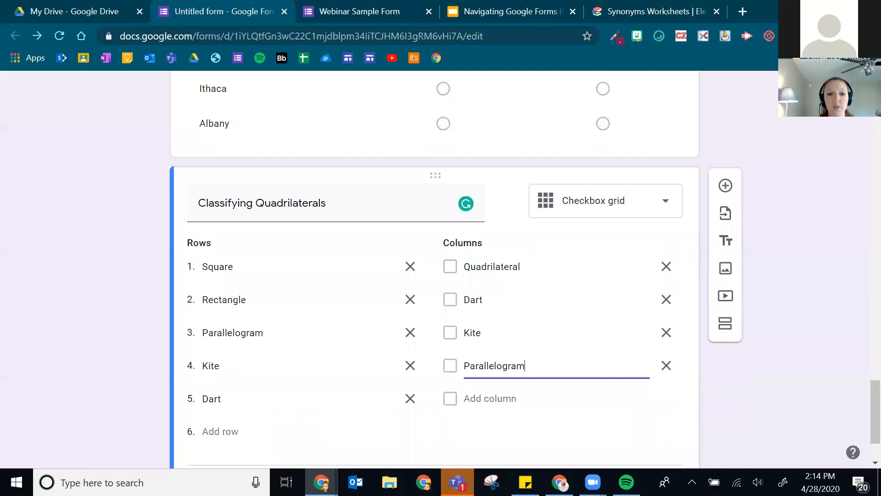
pyautogui.press('Return')
pyautogui.write('Rectang')
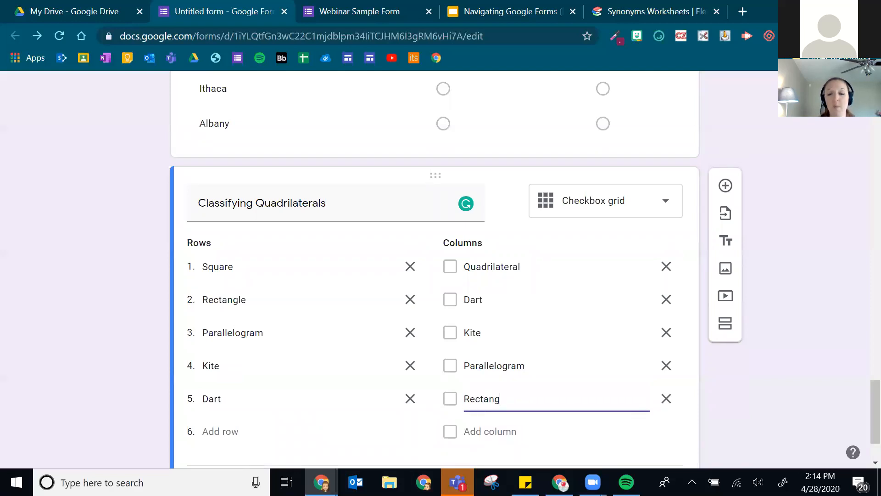
pyautogui.write('le')
pyautogui.press('Return')
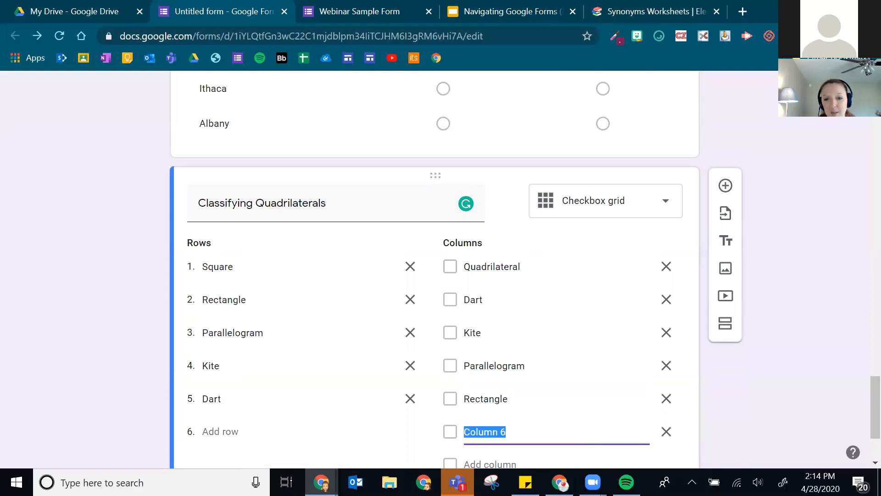
pyautogui.write('Sar')
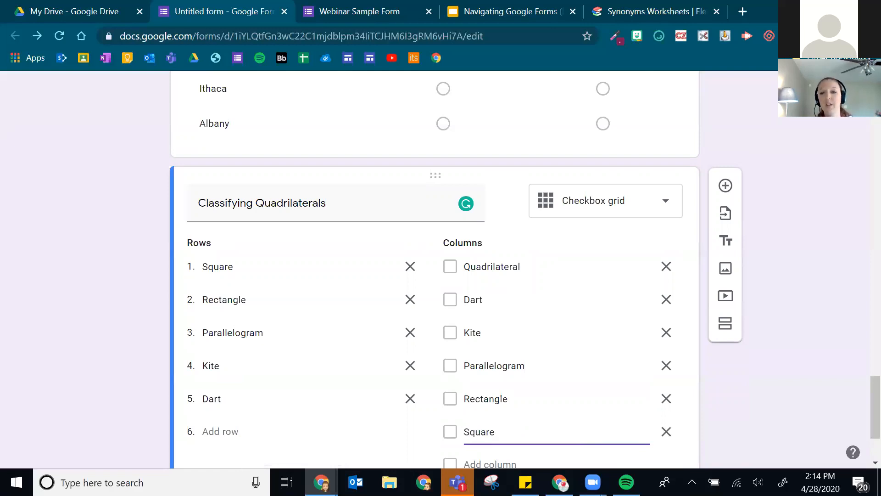
pyautogui.click(820, 412)
# Preview the form and examine the Classifying Quadrilaterals grid as respondents see it
pyautogui.scroll(15, 819, 412)
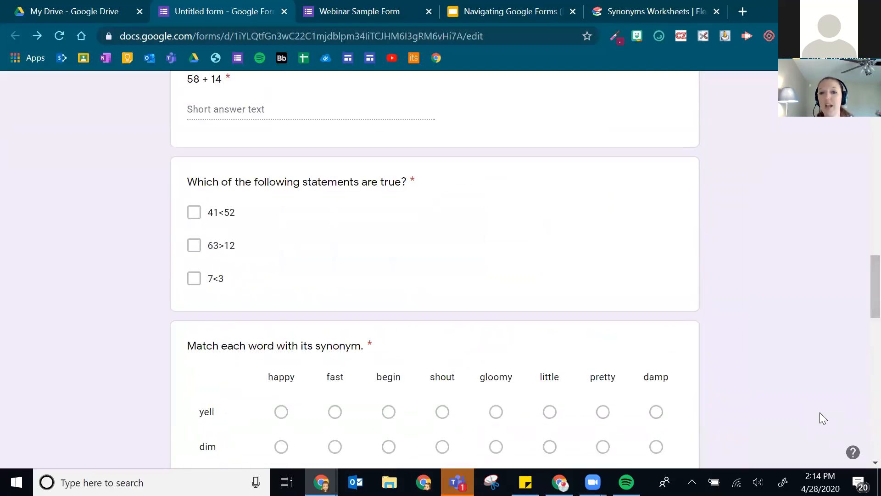
pyautogui.scroll(10, 819, 412)
pyautogui.click(672, 92)
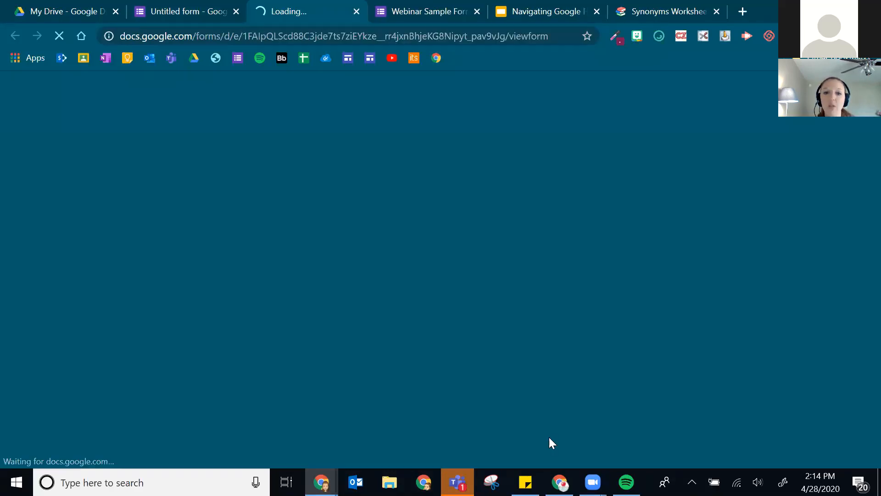
pyautogui.scroll(-20, 450, 335)
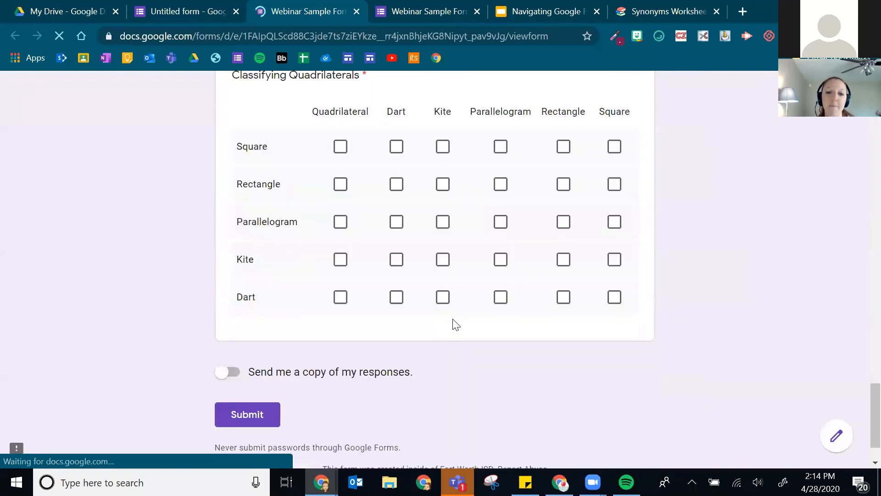
pyautogui.scroll(4, 451, 316)
pyautogui.scroll(-2, 426, 293)
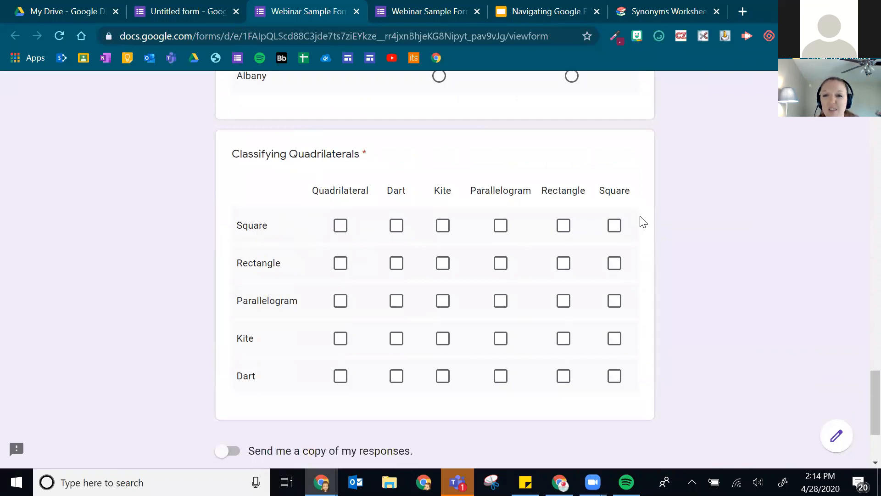
# In the preview, select Square, Rectangle, Parallelogram and Quadrilateral for the Square row, and Rectangle, Parallelogram and Quadrilateral for the Rectangle row
pyautogui.click(615, 227)
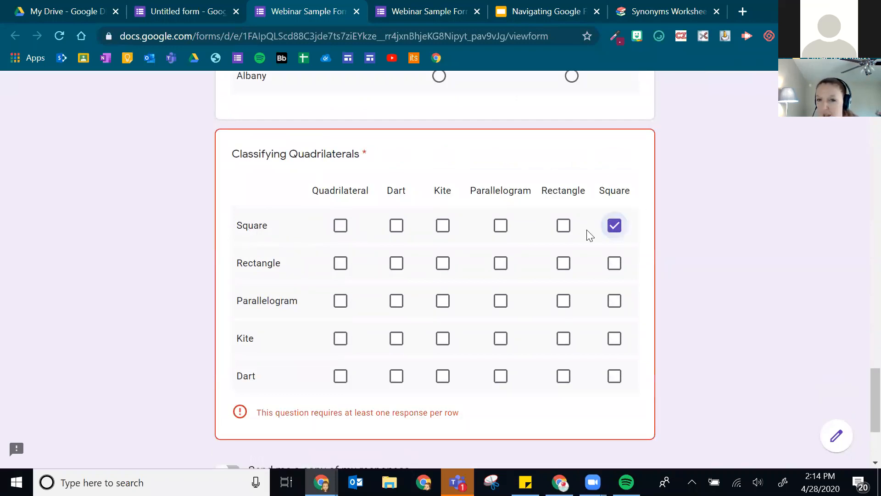
pyautogui.click(564, 227)
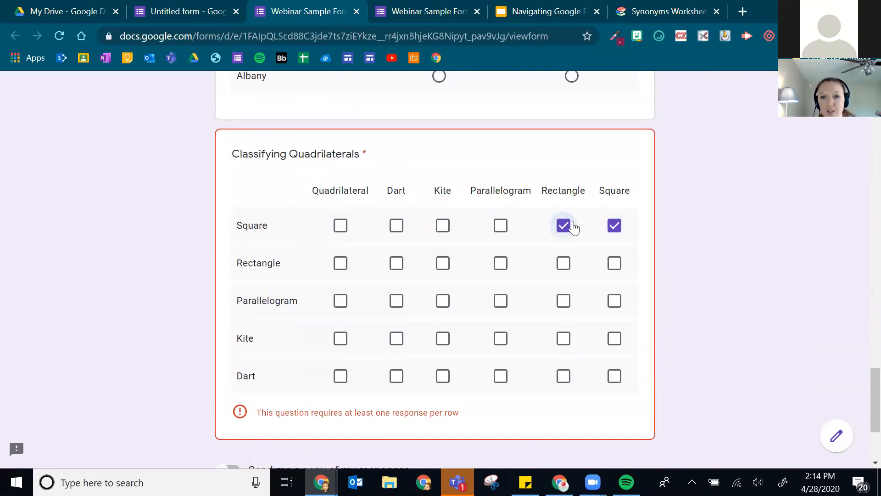
pyautogui.click(500, 226)
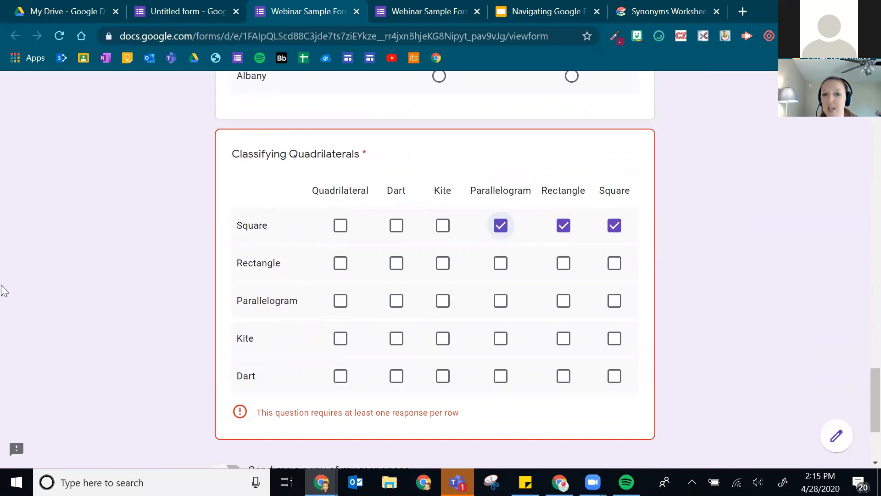
pyautogui.click(337, 228)
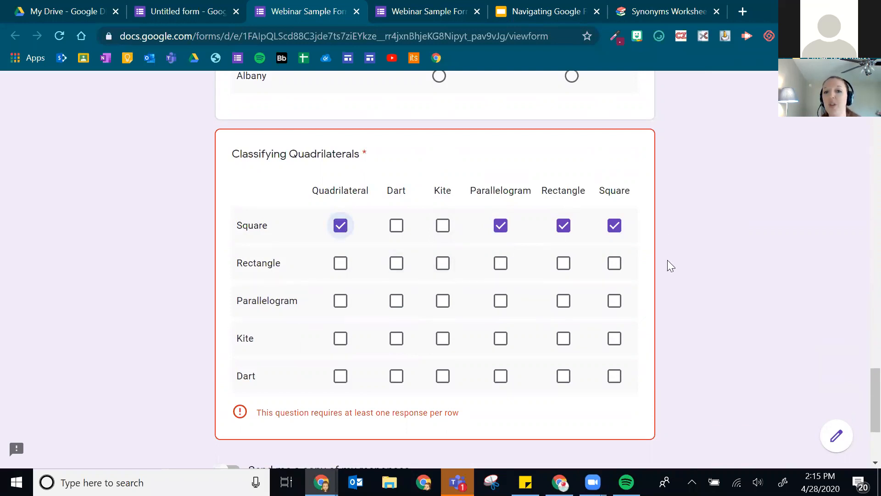
pyautogui.click(564, 265)
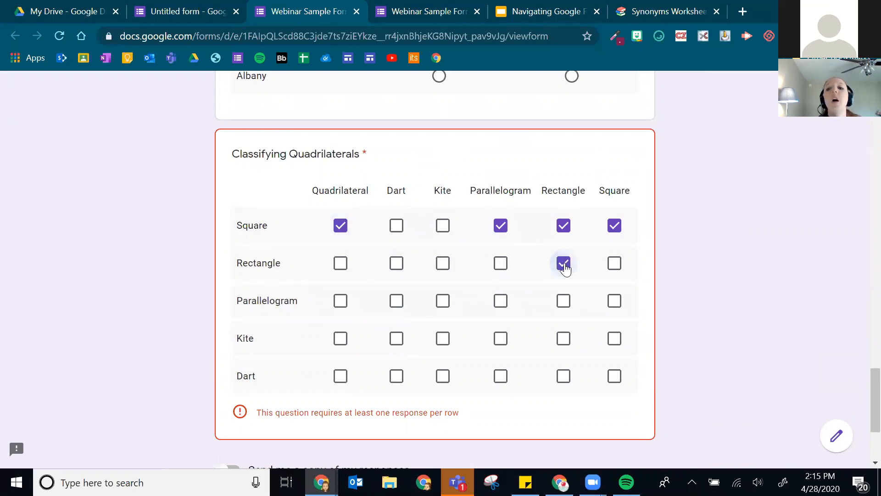
pyautogui.click(500, 266)
pyautogui.click(340, 263)
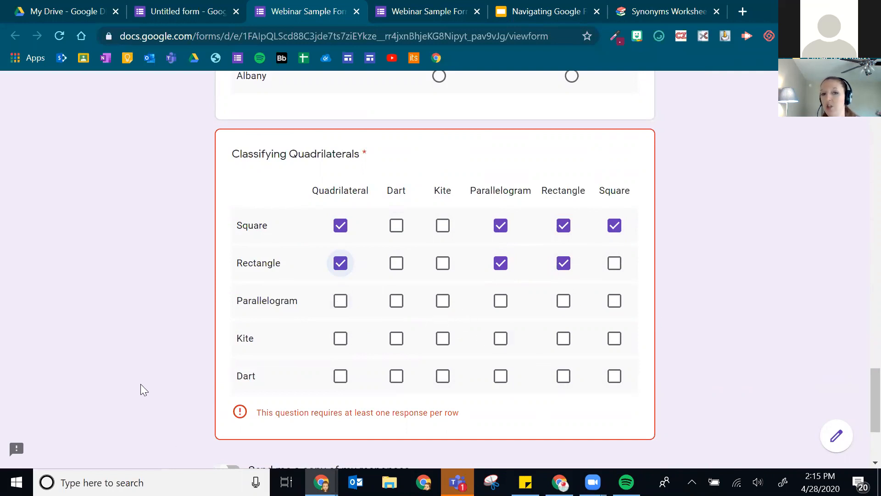
# Back in the form editor, mark Square, Rectangle, Parallelogram and Quadrilateral as correct for the Square row in the quadrilaterals grid's answer key
pyautogui.scroll(20, 512, 303)
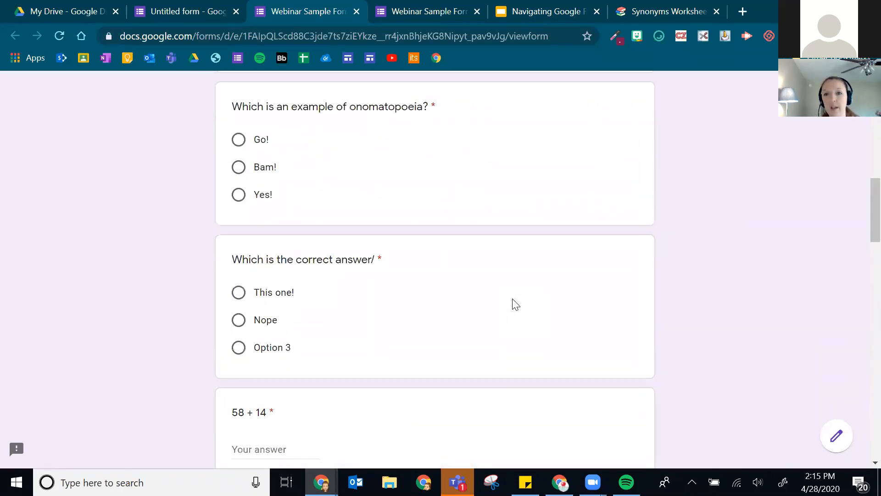
pyautogui.click(167, 7)
pyautogui.scroll(-20, 517, 309)
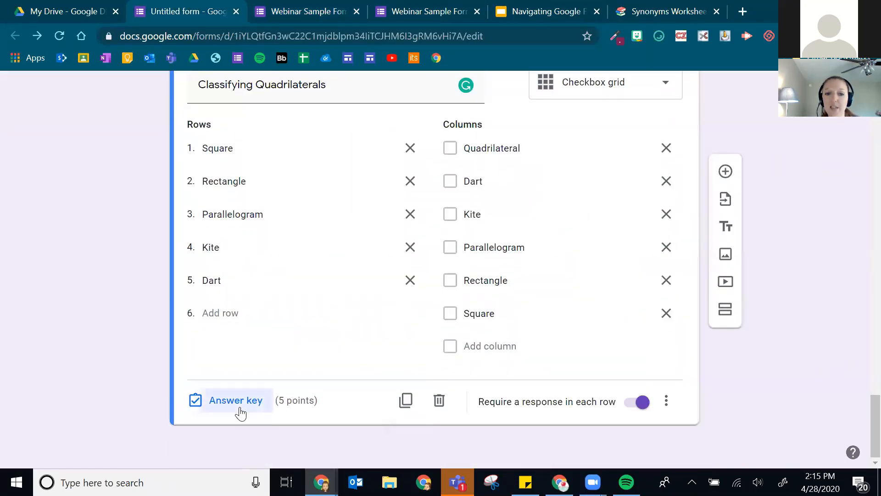
pyautogui.click(238, 411)
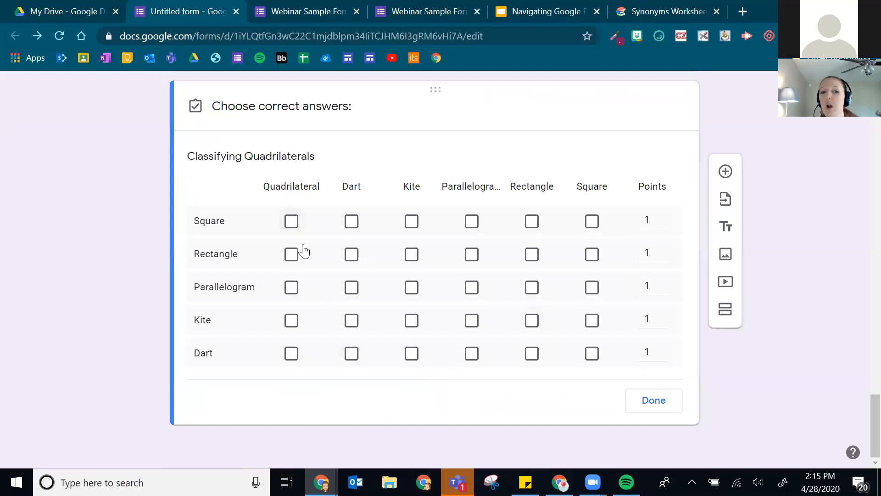
pyautogui.click(592, 222)
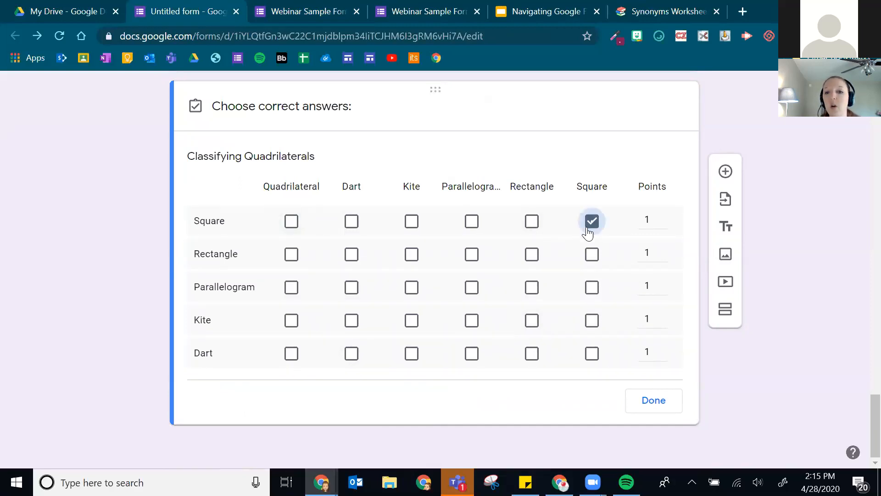
pyautogui.click(532, 223)
pyautogui.click(471, 223)
pyautogui.click(291, 222)
pyautogui.click(646, 220)
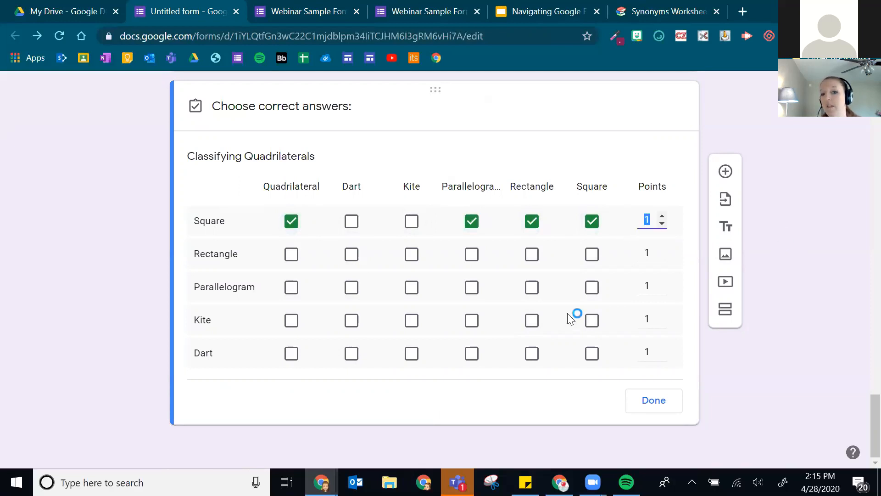
pyautogui.click(638, 407)
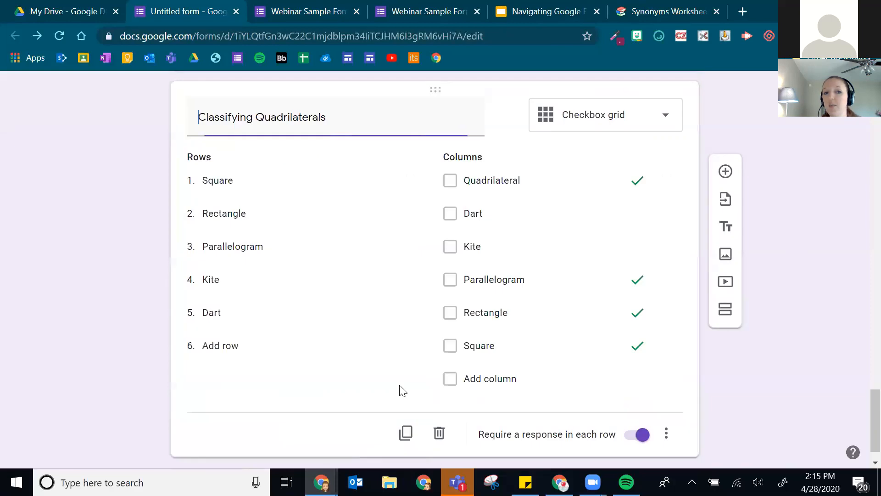
pyautogui.scroll(7, 183, 290)
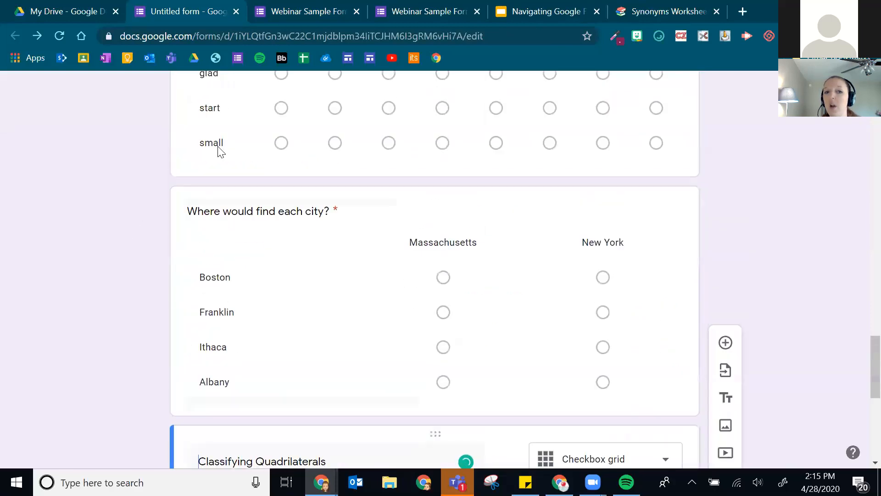
# Add the description "Mark each name that the polygon has ALL the time." to the Classifying Quadrilaterals question
pyautogui.scroll(4, 281, 142)
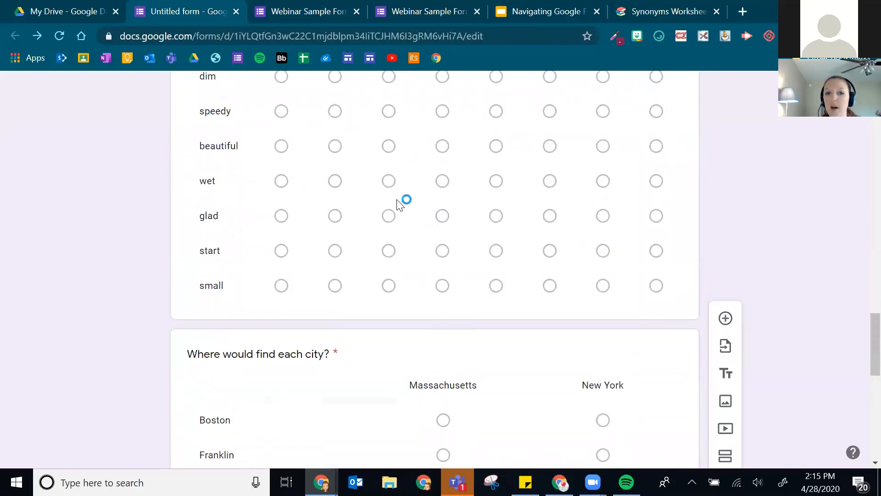
pyautogui.scroll(-3, 374, 165)
pyautogui.scroll(-8, 374, 147)
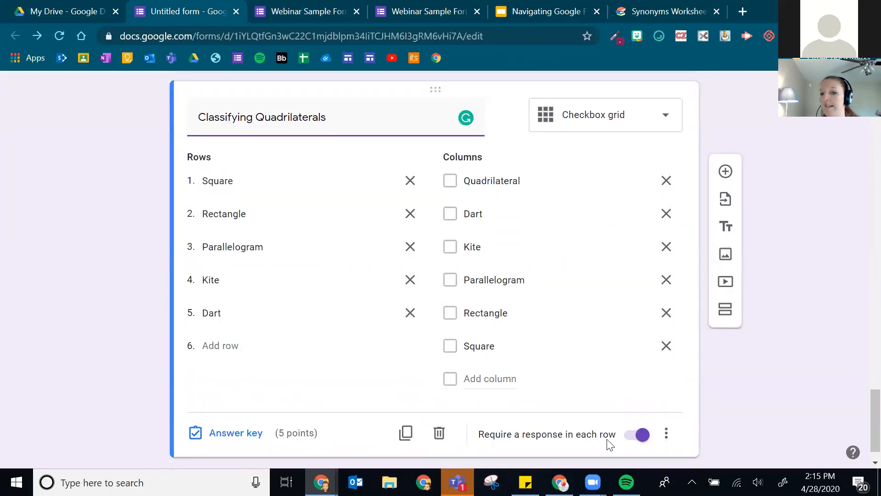
pyautogui.click(668, 439)
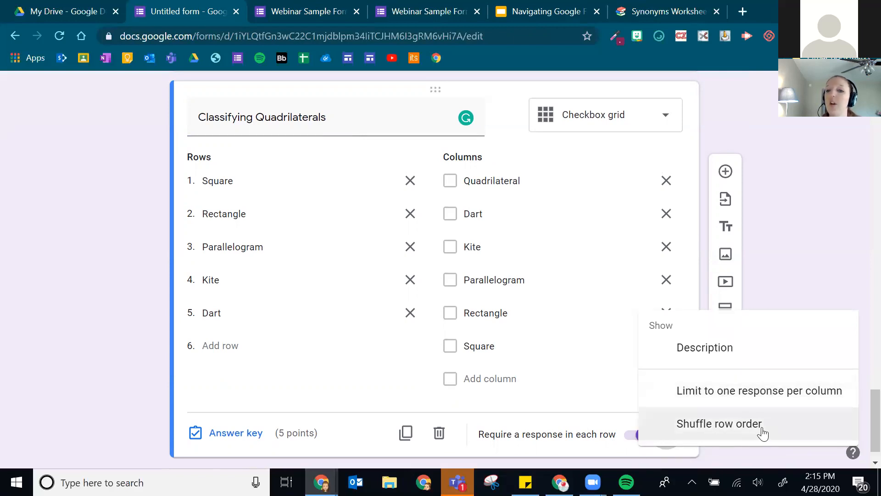
pyautogui.click(729, 353)
pyautogui.write('Ma')
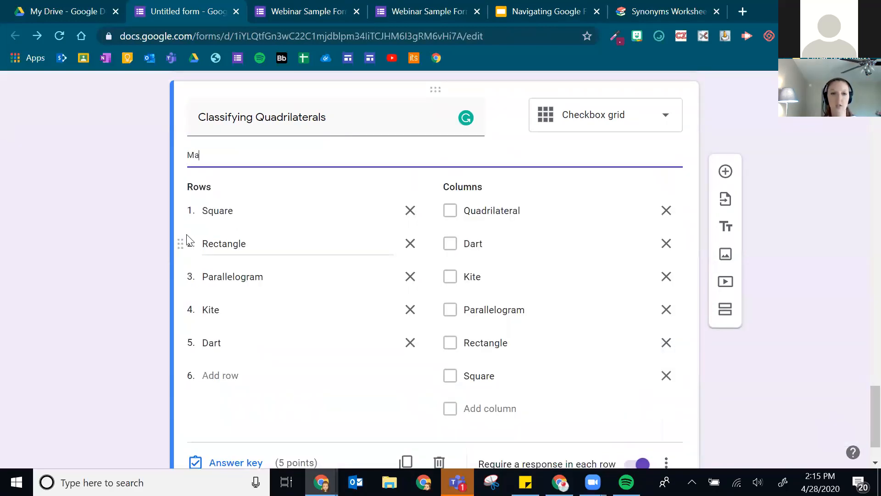
pyautogui.write('rk each name that the polygon has ALL the time.')
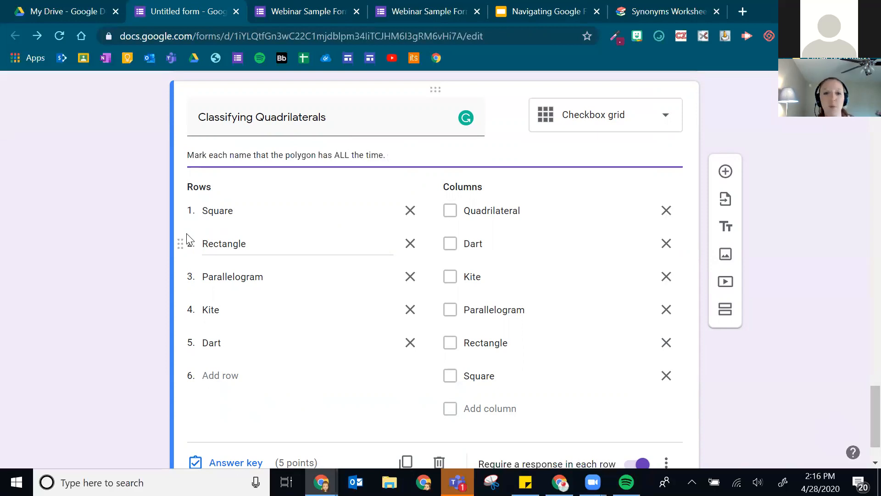
# Add a new question below the quadrilaterals grid and make it a Date question
pyautogui.scroll(-2, 338, 276)
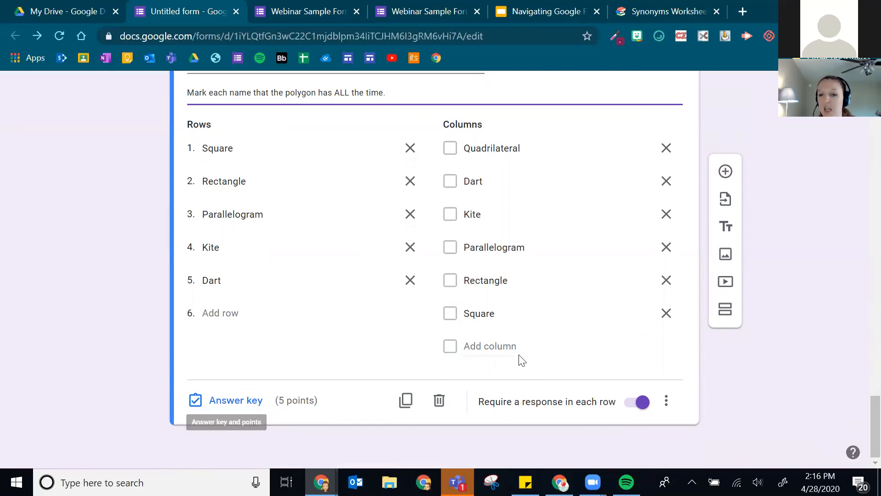
pyautogui.click(721, 181)
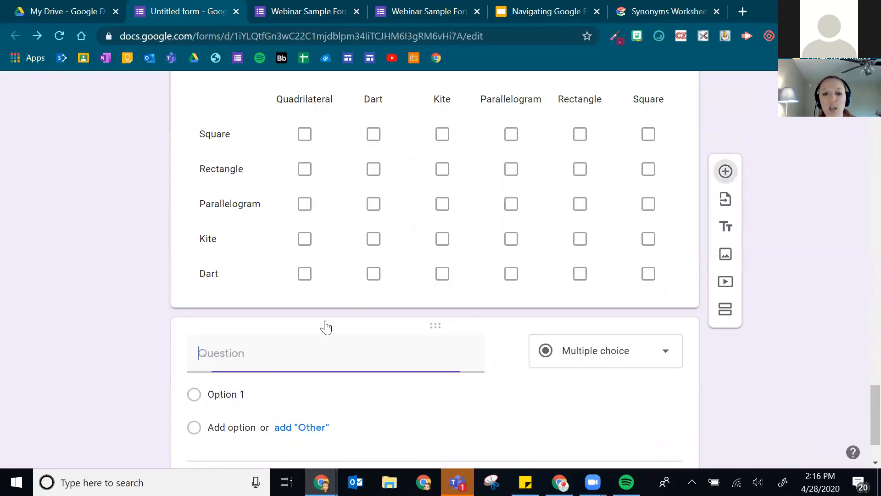
pyautogui.click(593, 370)
pyautogui.scroll(-2, 605, 416)
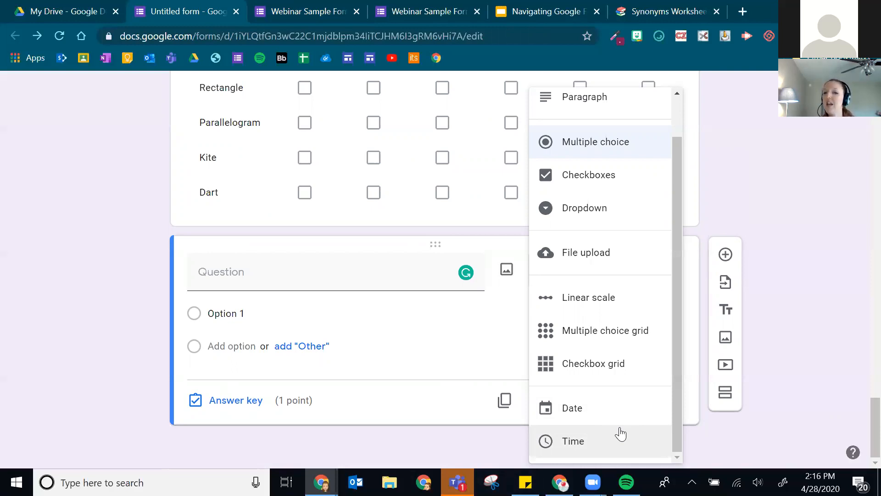
pyautogui.click(616, 407)
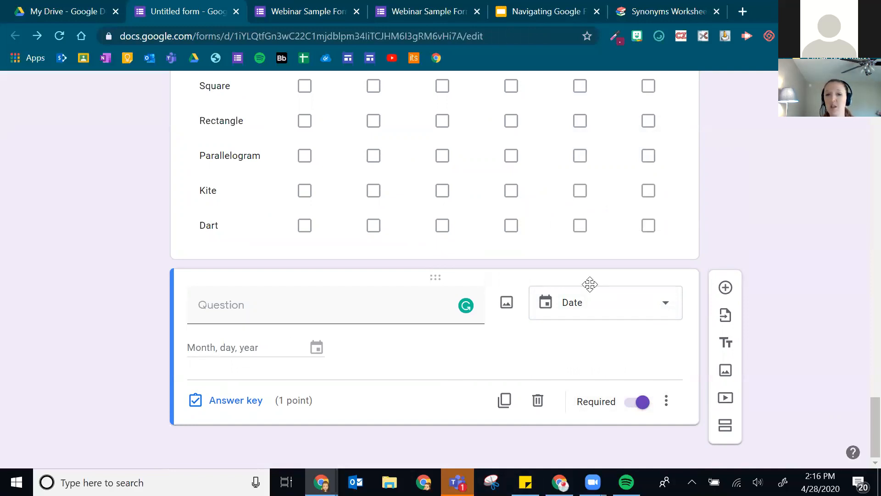
# Change the new question's type to Time and check the points and feedback options in its answer key
pyautogui.click(599, 314)
pyautogui.click(568, 441)
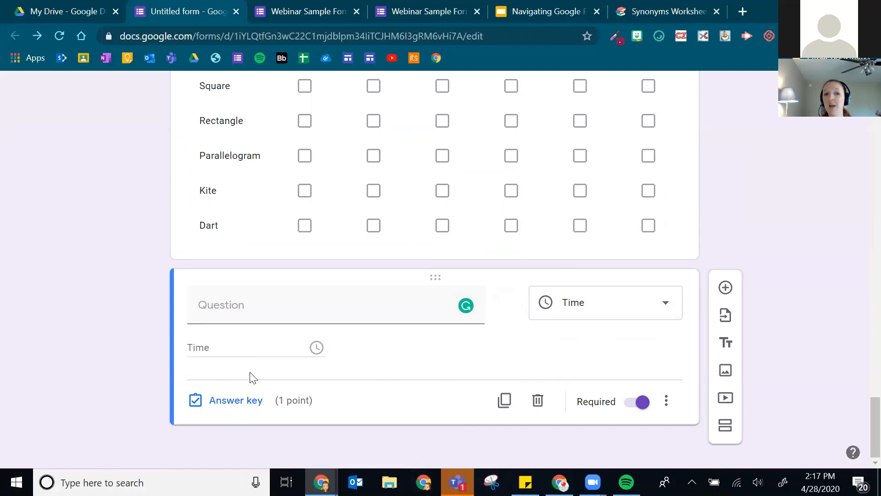
pyautogui.click(245, 408)
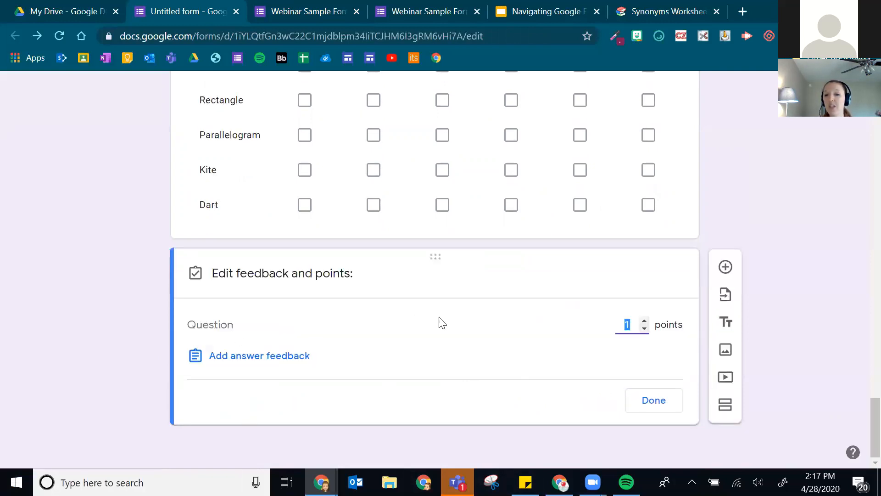
pyautogui.click(658, 399)
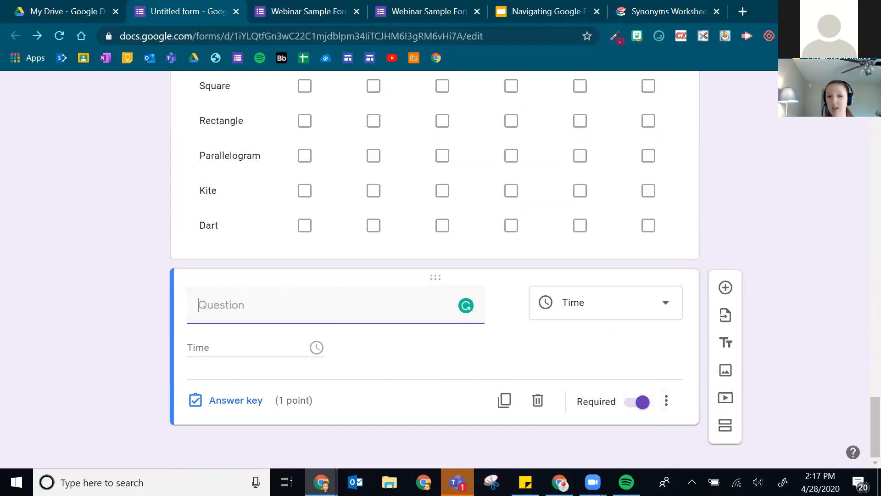
# Enter the time question "Our webinar started at 2PM today. It lasted for 1 hour and 15 minutes. What time did it end?"
pyautogui.write('Our webinar starte')
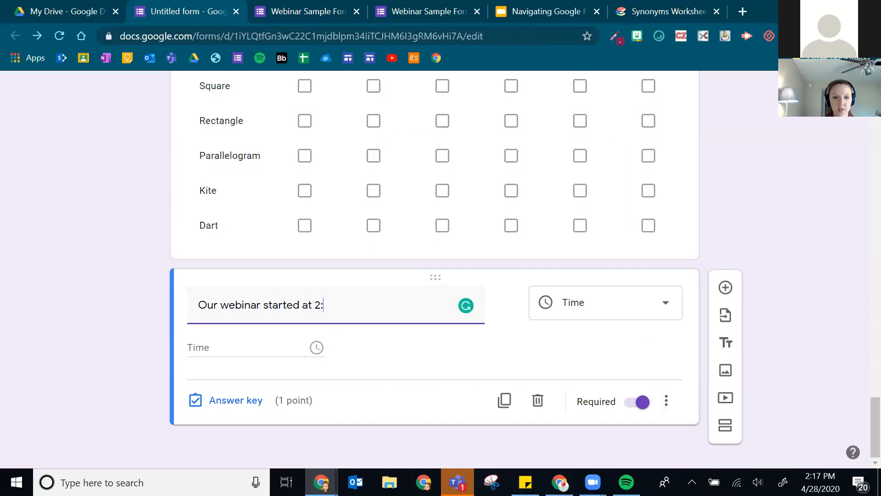
pyautogui.write('d at 2PM today. It laste')
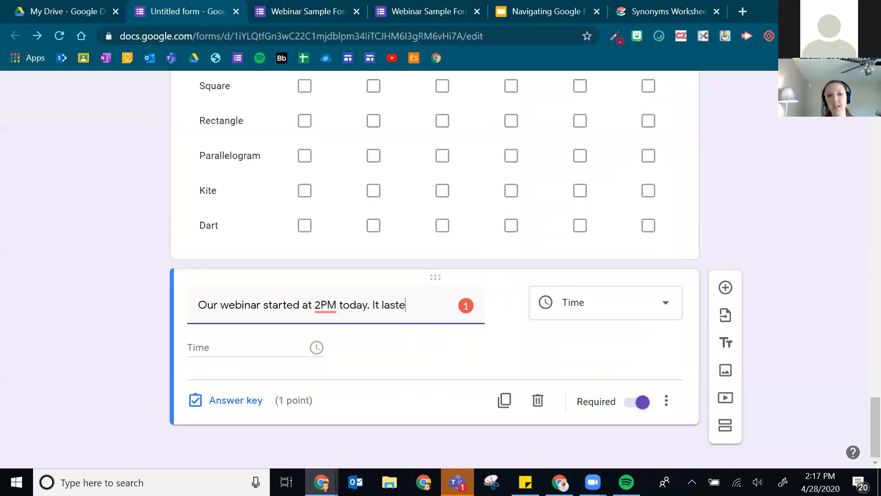
pyautogui.write('d for 1 hour and 15 minutes. What time did it end?')
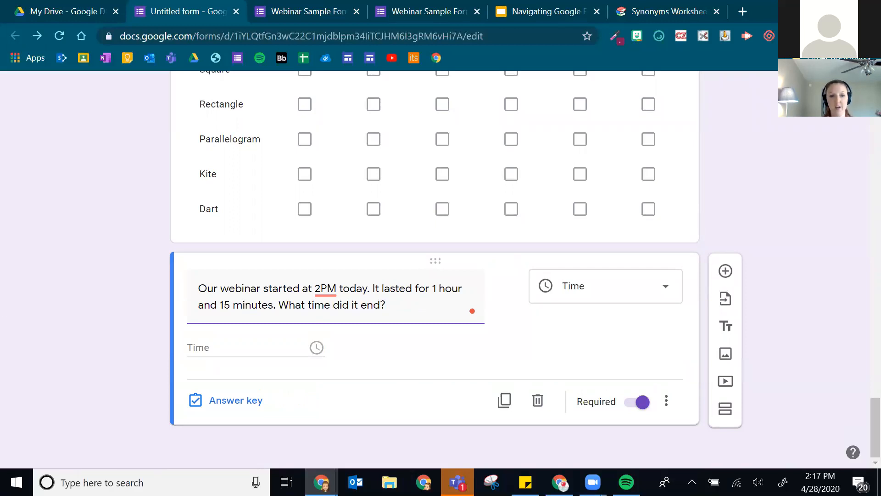
pyautogui.click(823, 248)
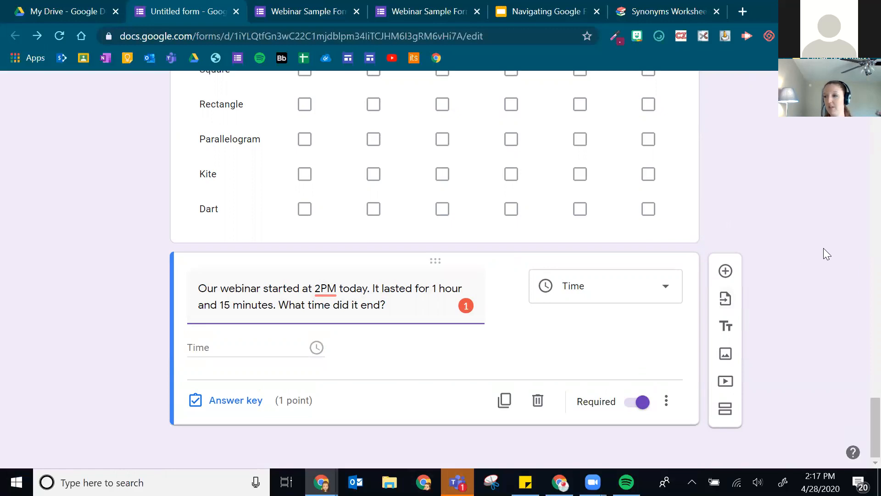
# In the quadrilaterals answer key, mark Dart and Parallelogram for Rectangle, Parallelogram for Parallelogram, Quadrilateral for Kite, and Parallelogram and Square for Dart
pyautogui.scroll(3, 761, 222)
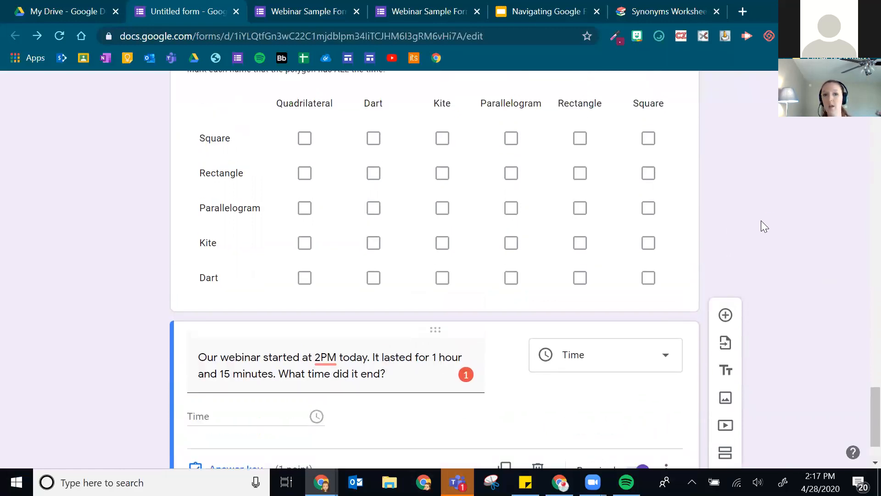
pyautogui.click(263, 197)
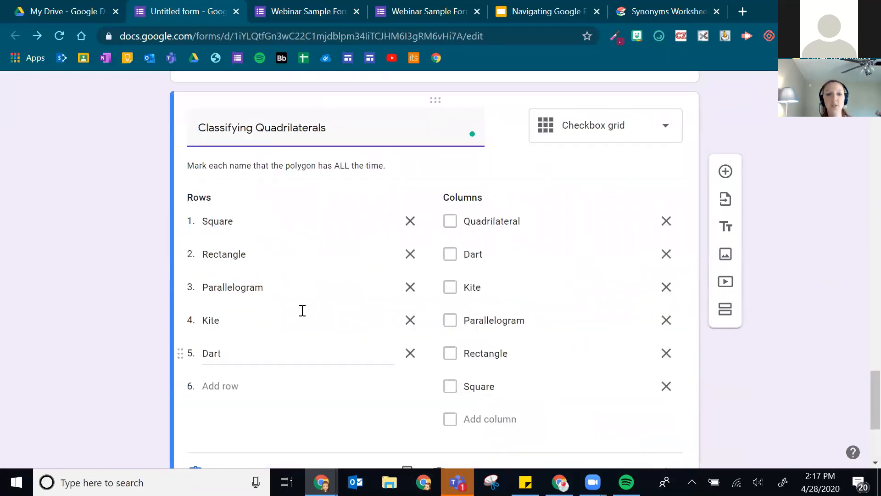
pyautogui.scroll(-3, 296, 310)
pyautogui.click(242, 337)
pyautogui.click(291, 206)
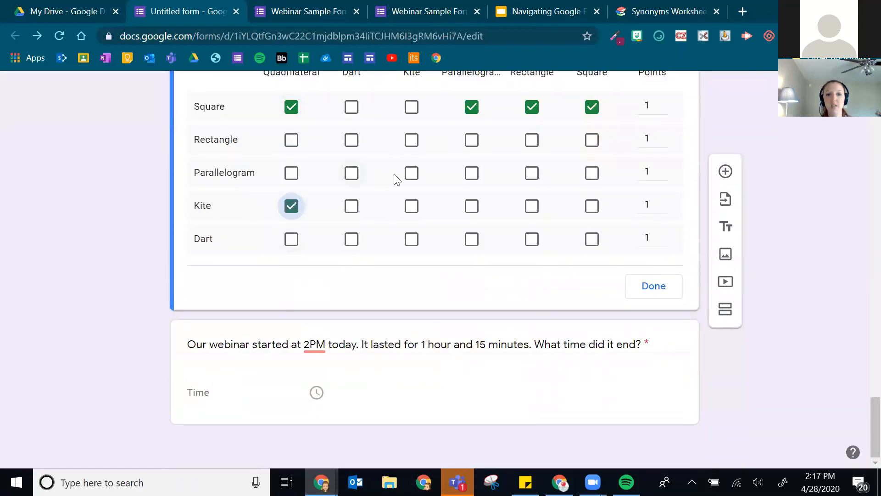
pyautogui.click(472, 173)
pyautogui.click(472, 140)
pyautogui.click(352, 140)
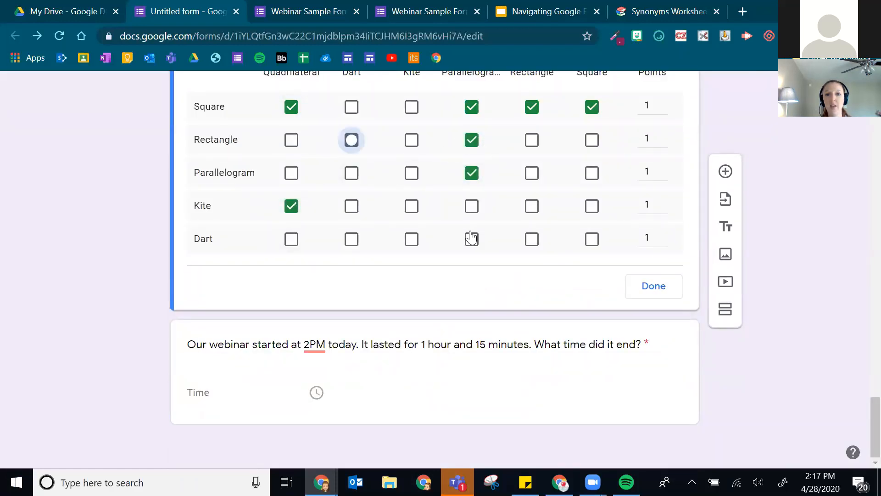
pyautogui.click(472, 239)
pyautogui.click(592, 239)
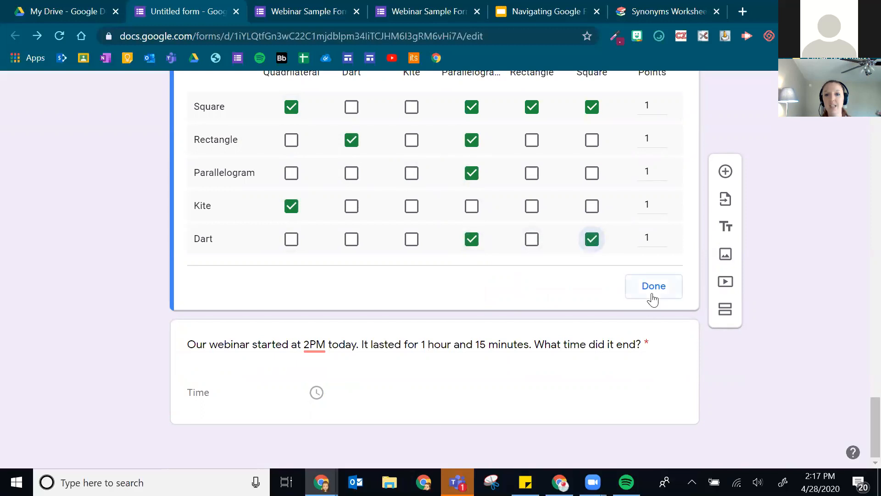
pyautogui.click(653, 288)
# Set the city grid's answer key to Massachusetts for Boston and Franklin and New York for Ithaca and Albany
pyautogui.scroll(4, 324, 291)
pyautogui.click(319, 295)
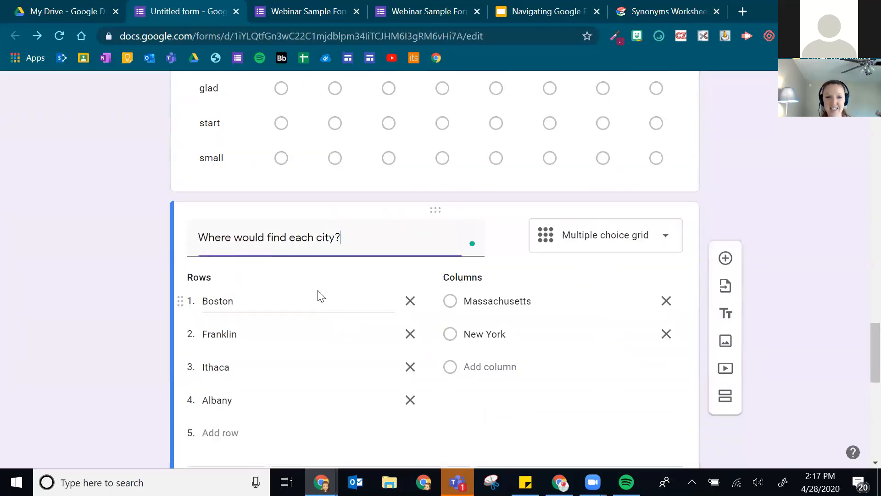
pyautogui.scroll(-1, 299, 330)
pyautogui.click(246, 422)
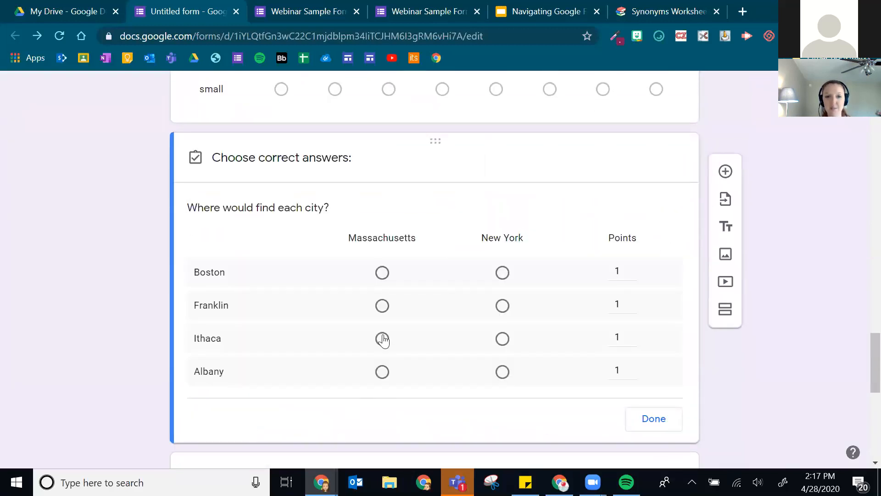
pyautogui.click(382, 273)
pyautogui.click(382, 306)
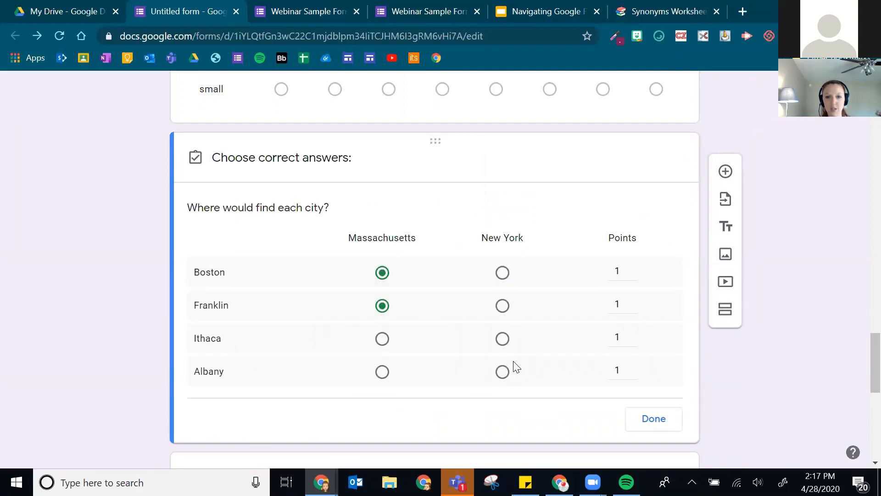
pyautogui.click(503, 372)
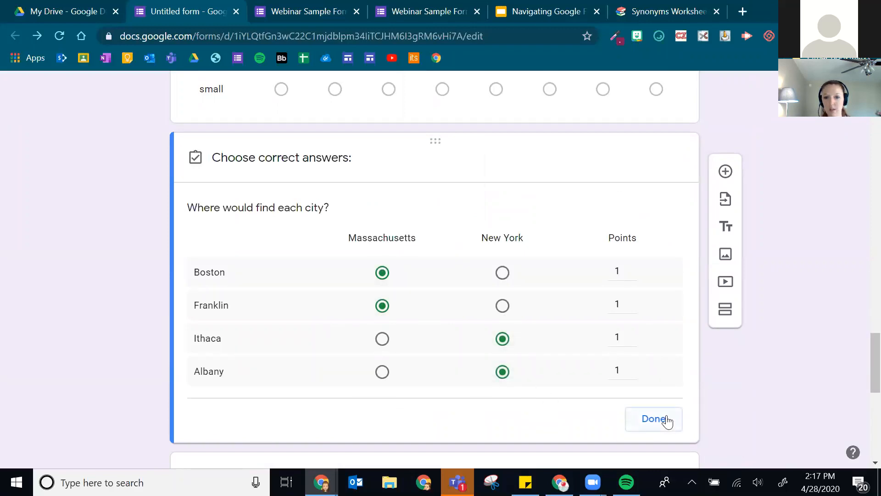
pyautogui.click(661, 419)
# Check the answer key of the "Match each word with its synonym." grid for a correct answer in each row
pyautogui.scroll(5, 293, 274)
pyautogui.scroll(2, 301, 253)
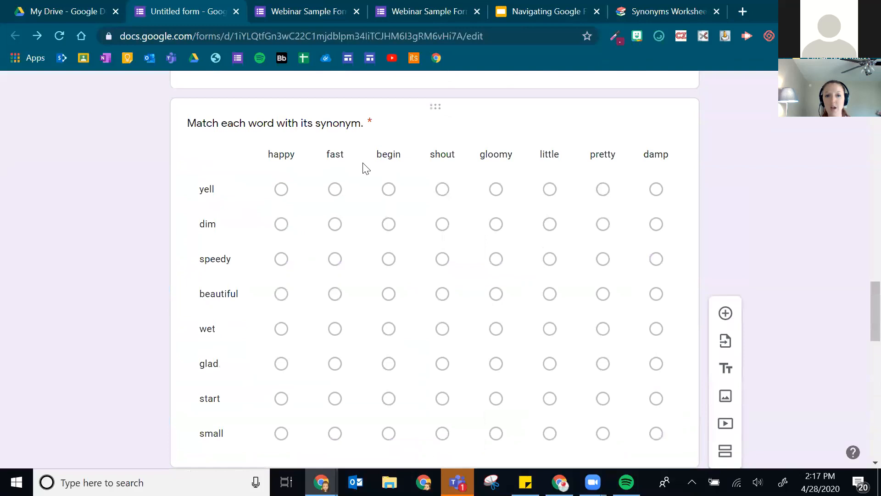
pyautogui.click(363, 167)
pyautogui.scroll(-4, 420, 207)
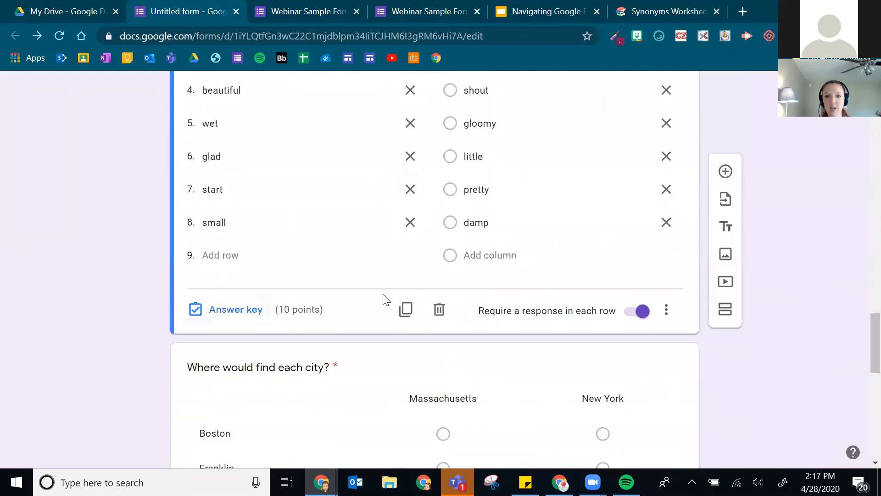
pyautogui.click(244, 312)
pyautogui.scroll(-7, 525, 232)
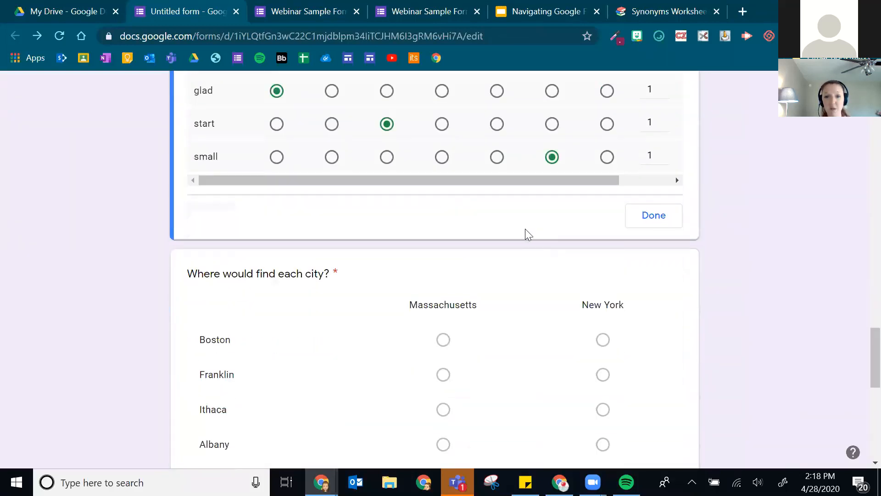
pyautogui.click(653, 215)
# Delete the multiple choice question "Which is the correct answer/" located above the 58 + 14 question
pyautogui.scroll(3, 194, 315)
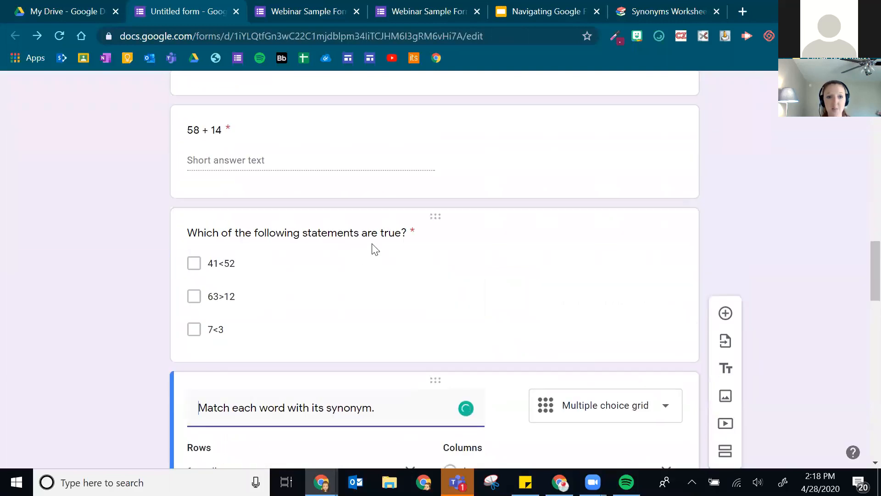
pyautogui.click(403, 258)
pyautogui.scroll(2, 473, 247)
pyautogui.click(472, 247)
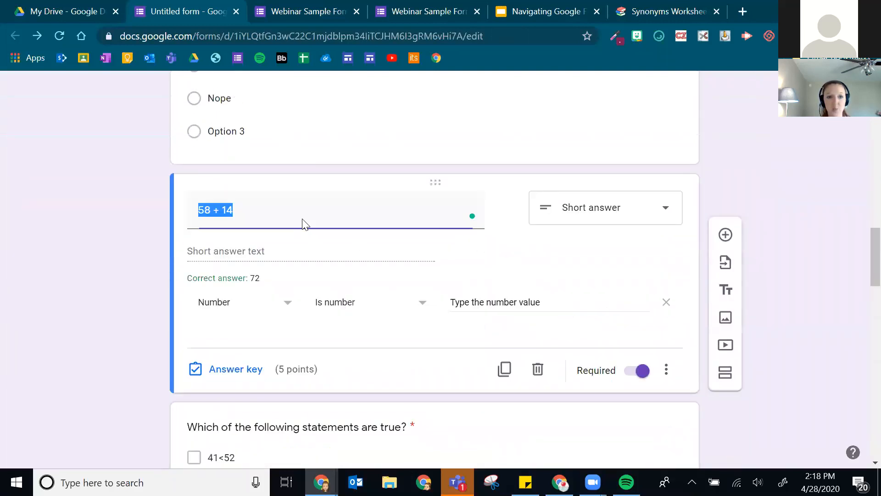
pyautogui.scroll(2, 340, 239)
pyautogui.scroll(2, 342, 197)
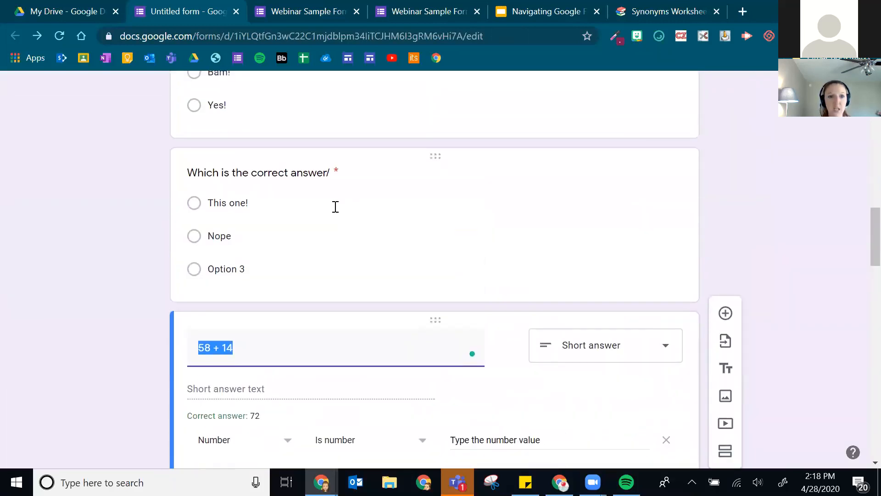
pyautogui.click(386, 173)
pyautogui.click(536, 398)
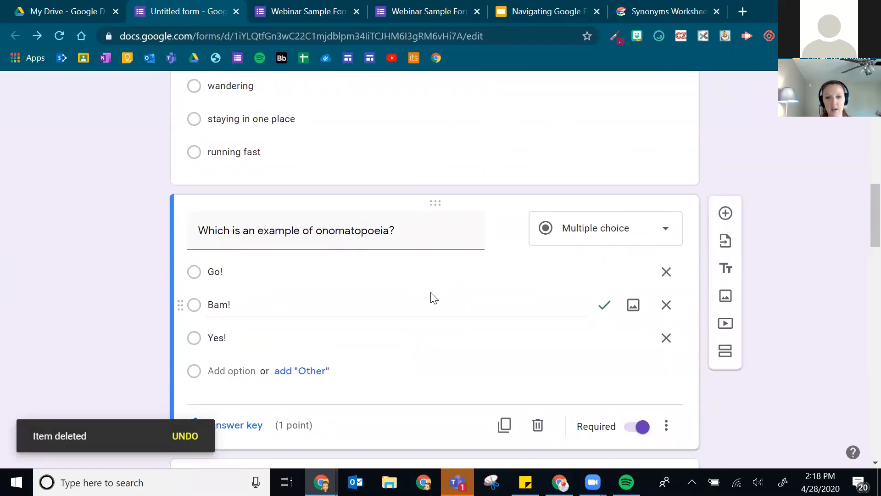
# Look over the whole form, from its title and name fields through the quiz questions
pyautogui.scroll(15, 430, 295)
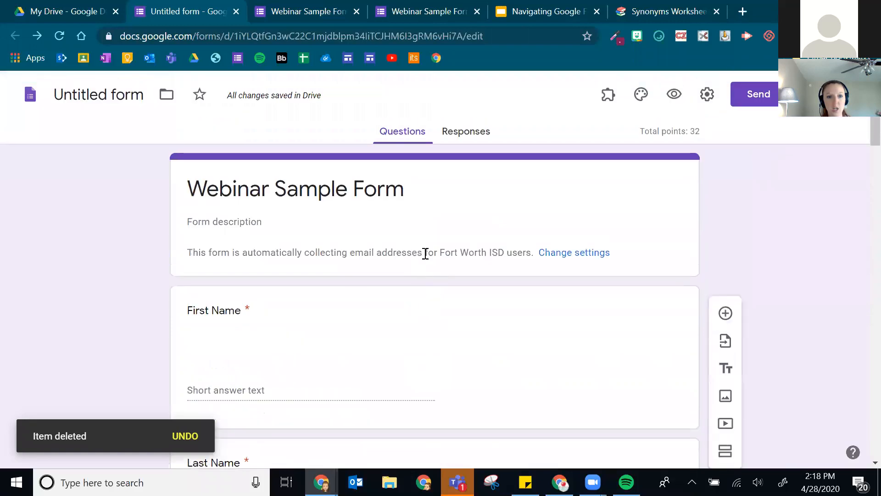
pyautogui.scroll(-20, 420, 257)
pyautogui.scroll(10, 427, 282)
pyautogui.scroll(-10, 412, 289)
pyautogui.scroll(20, 408, 285)
pyautogui.scroll(15, 355, 297)
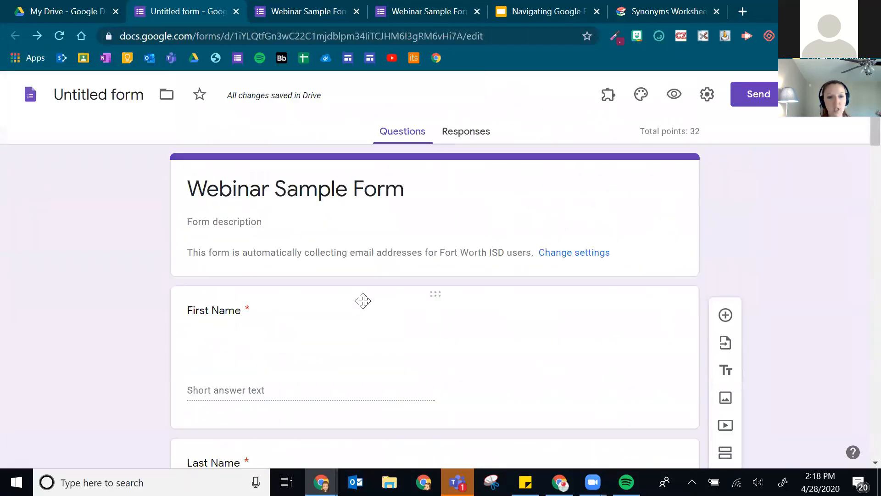
pyautogui.scroll(-13, 413, 298)
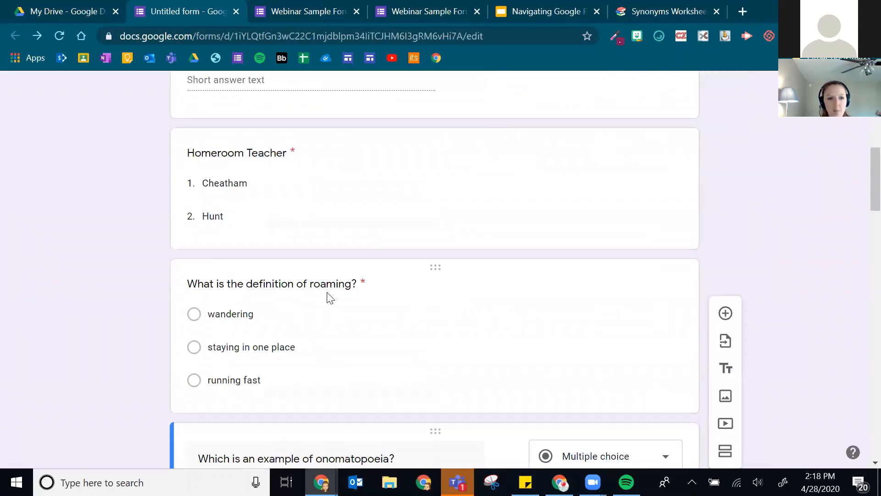
# Add a paragraph question reading "Just type something random..." below the "Which of the following statements are true?" question
pyautogui.scroll(-8, 438, 261)
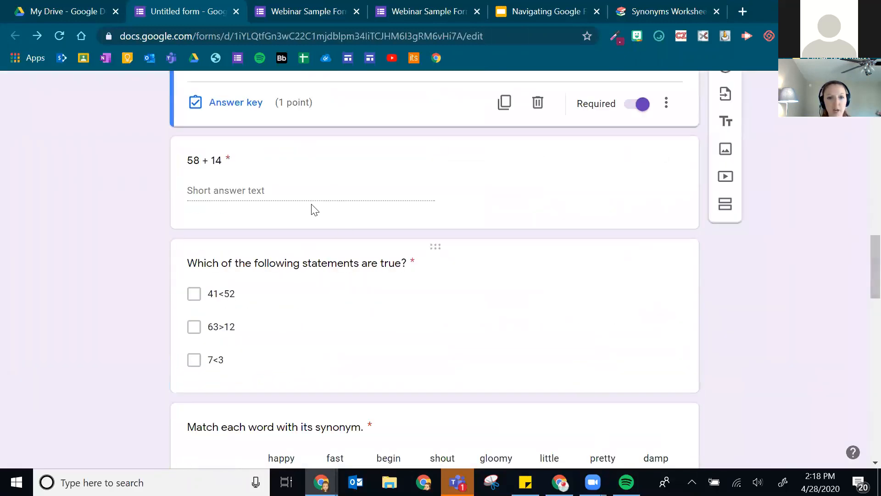
pyautogui.click(438, 252)
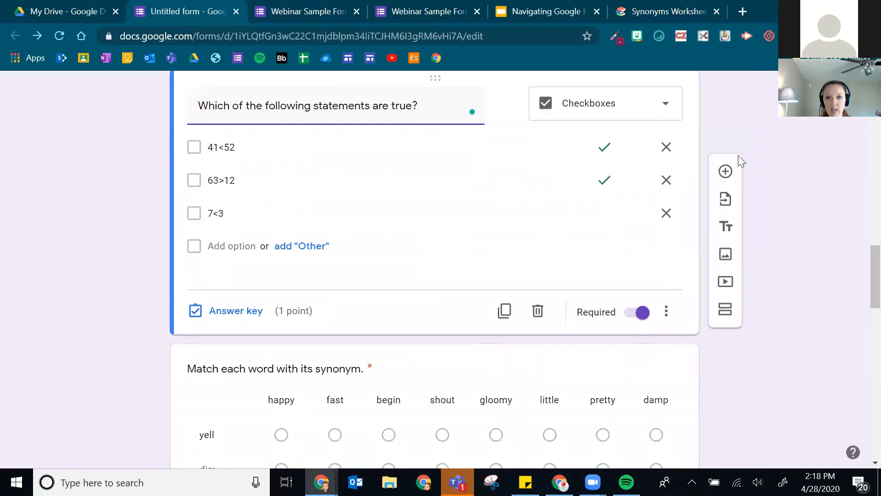
pyautogui.click(725, 171)
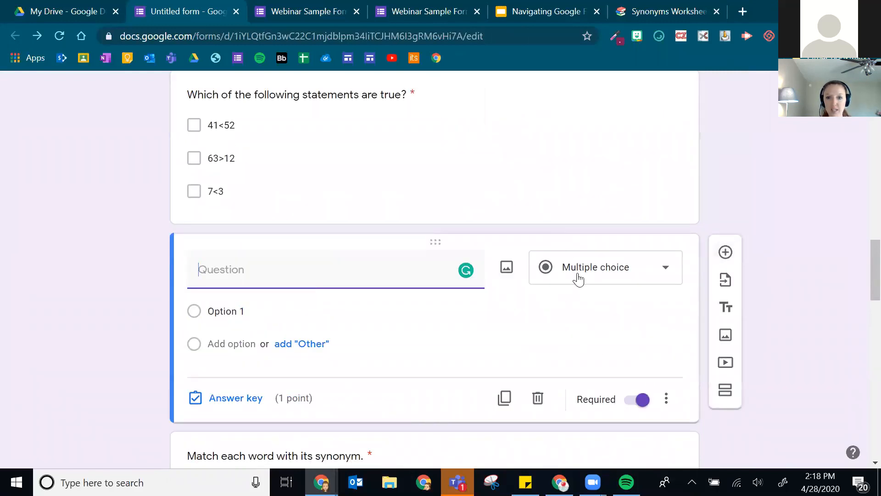
pyautogui.click(622, 285)
pyautogui.click(620, 264)
pyautogui.click(613, 280)
pyautogui.click(619, 145)
pyautogui.click(257, 282)
pyautogui.write('Just type something')
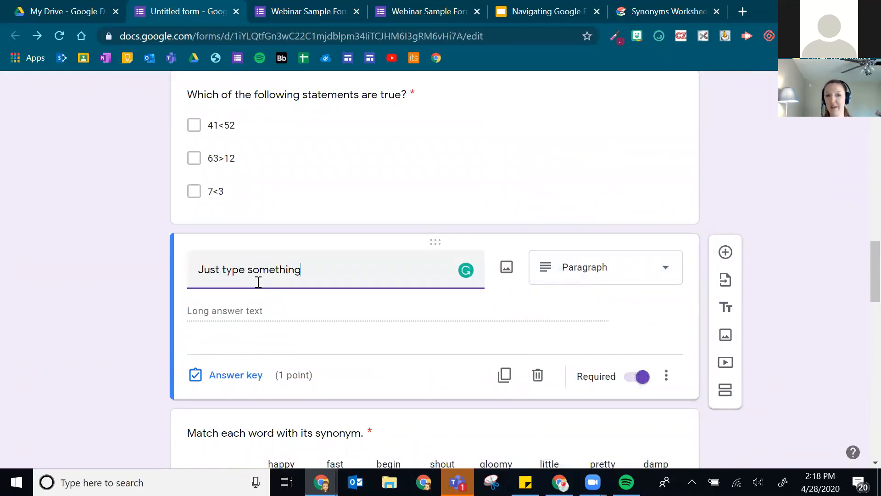
pyautogui.write(' random...')
pyautogui.click(759, 292)
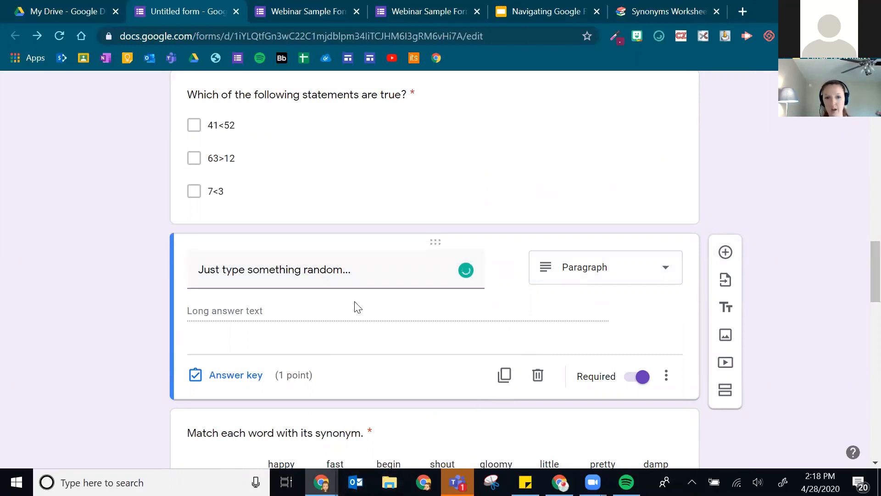
# Generate a shortened sharing link for the form and close the send dialog
pyautogui.scroll(15, 654, 420)
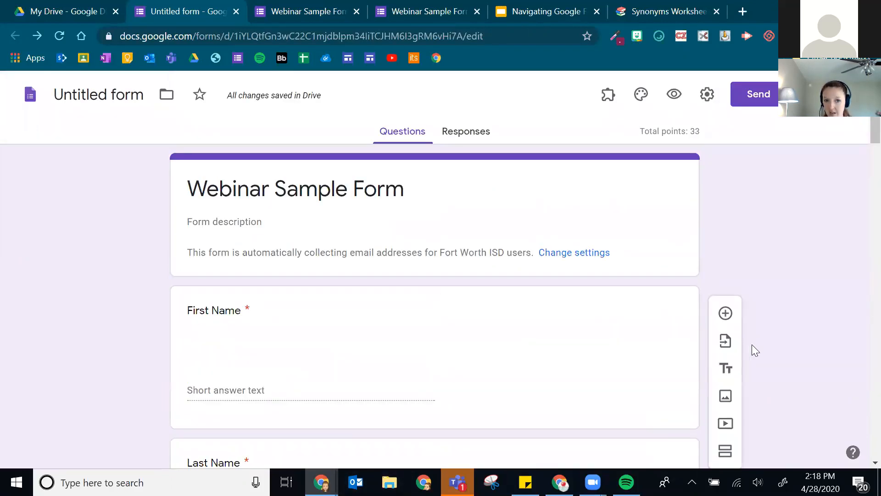
pyautogui.click(757, 94)
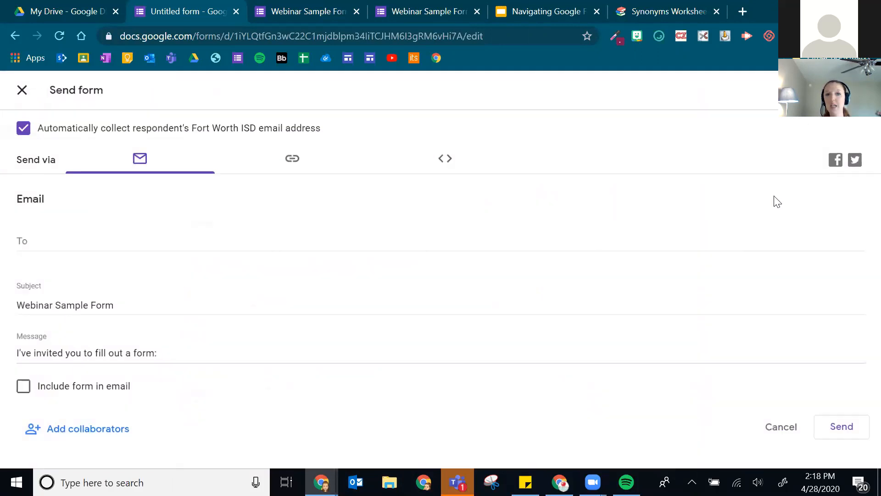
pyautogui.click(315, 156)
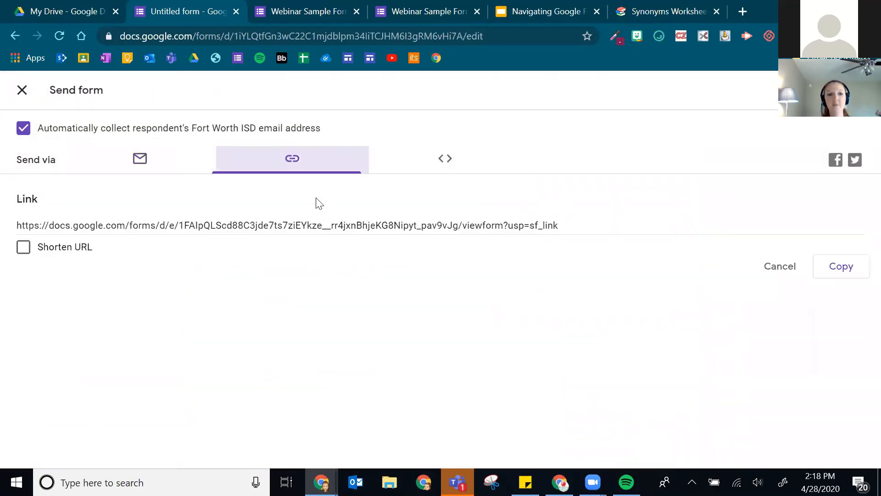
pyautogui.click(69, 248)
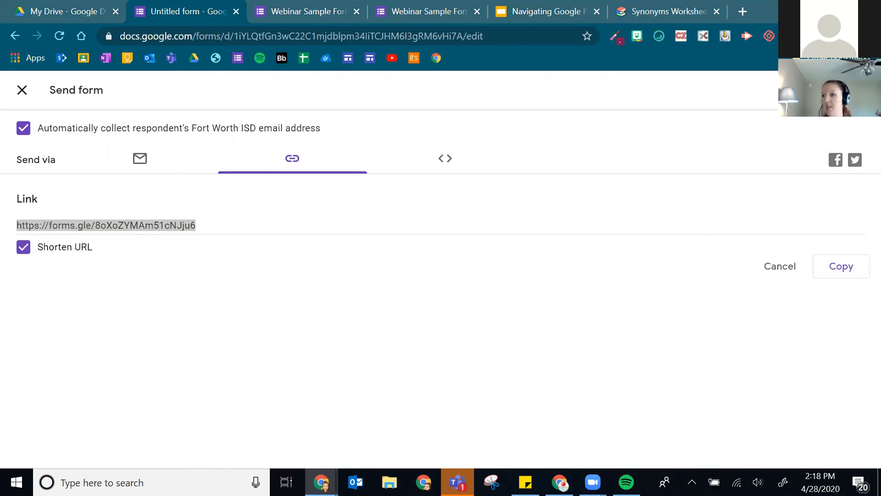
pyautogui.click(15, 102)
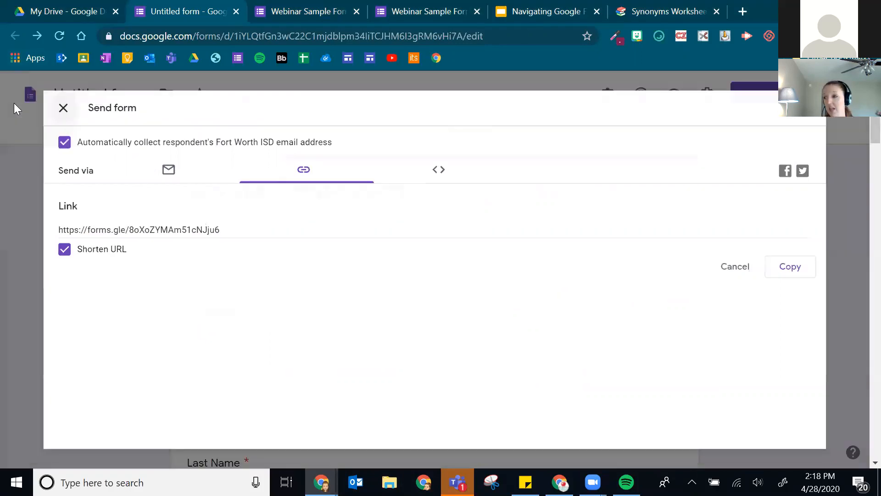
# Review the answer key and row points of the "Match each word with its synonym." grid
pyautogui.scroll(-20, 447, 302)
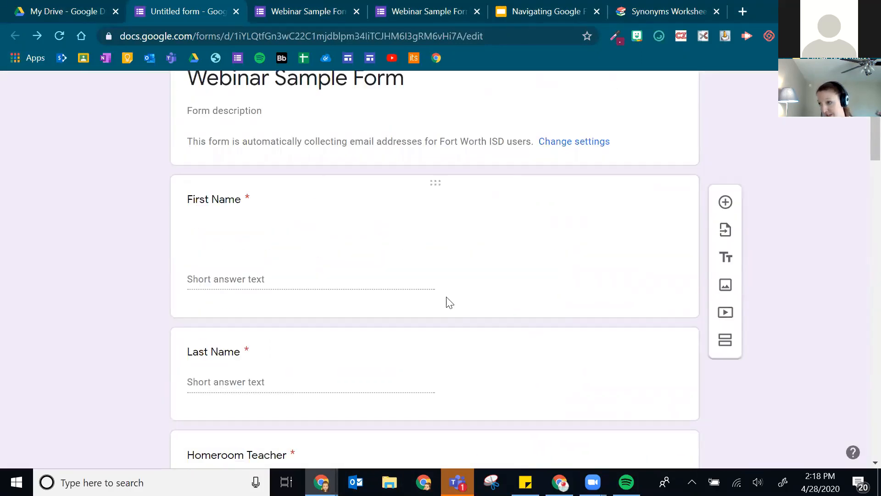
pyautogui.scroll(10, 503, 285)
pyautogui.scroll(4, 503, 288)
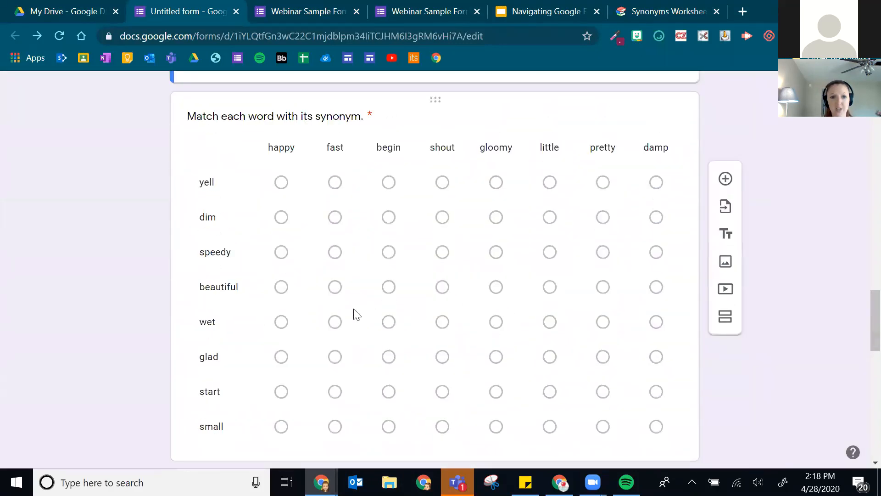
pyautogui.click(354, 311)
pyautogui.scroll(-6, 337, 339)
pyautogui.click(217, 382)
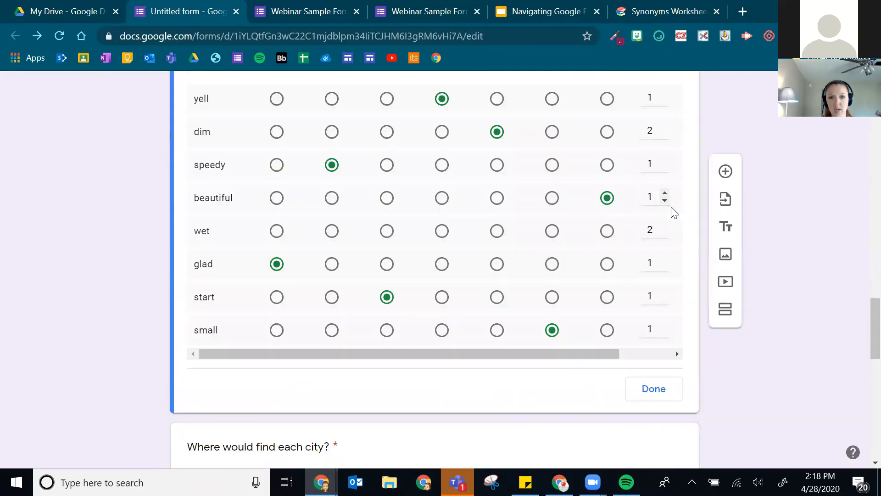
# Review the answer key of the Classifying Quadrilaterals grid and close it
pyautogui.scroll(-8, 332, 328)
pyautogui.scroll(-2, 345, 323)
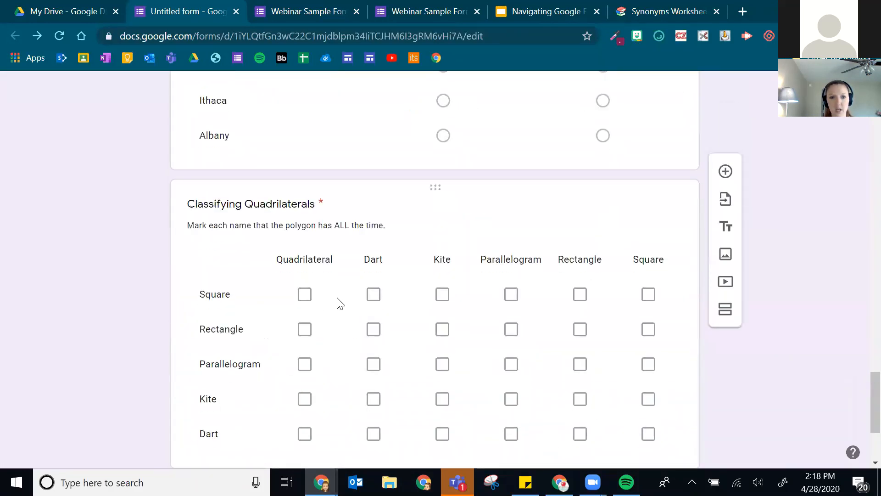
pyautogui.click(338, 301)
pyautogui.click(255, 328)
pyautogui.scroll(3, 521, 269)
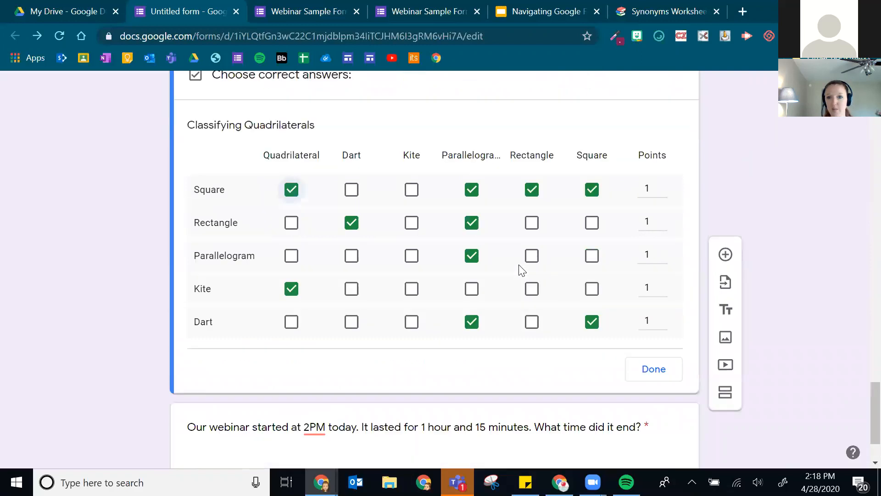
pyautogui.click(660, 424)
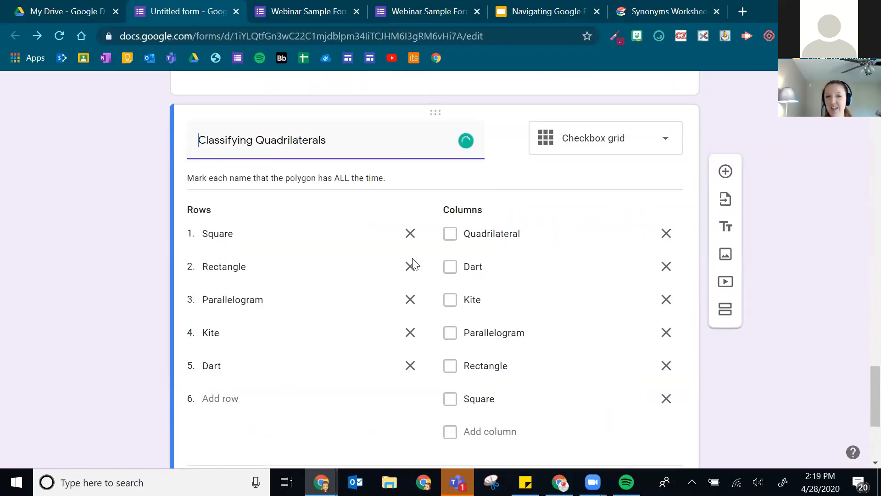
pyautogui.scroll(20, 556, 296)
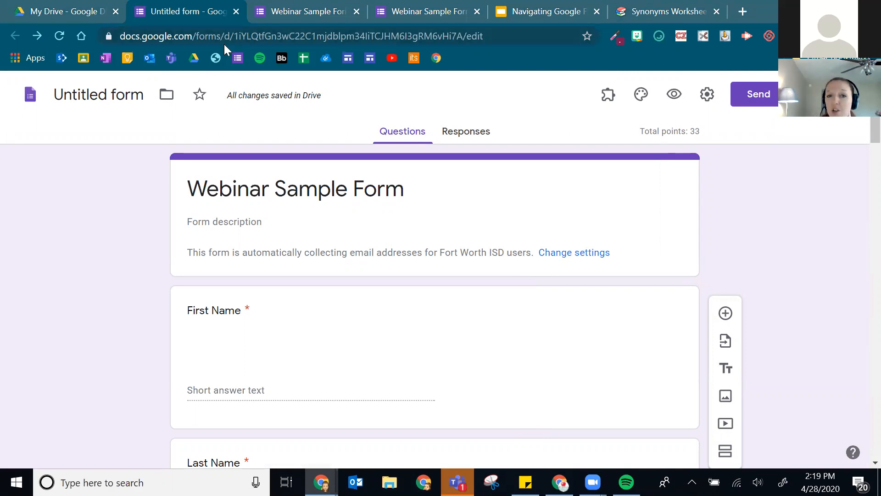
pyautogui.scroll(-4, 469, 280)
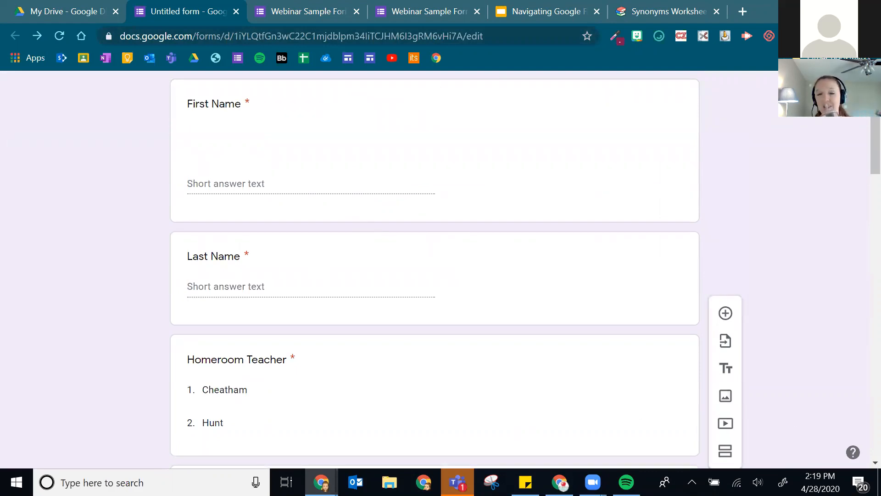
pyautogui.scroll(-10, 434, 313)
pyautogui.scroll(15, 485, 311)
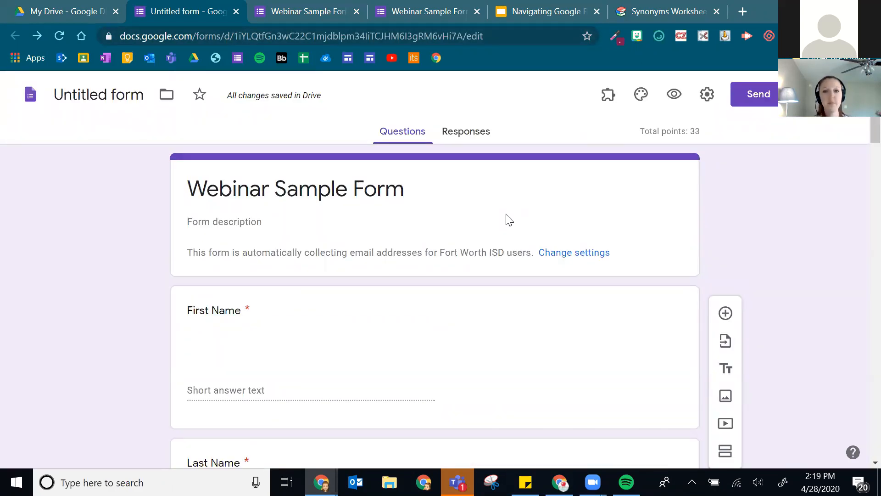
# Close both old Webinar Sample Form preview tabs, abandoning their unsaved responses, and return to the form editor
pyautogui.click(324, 19)
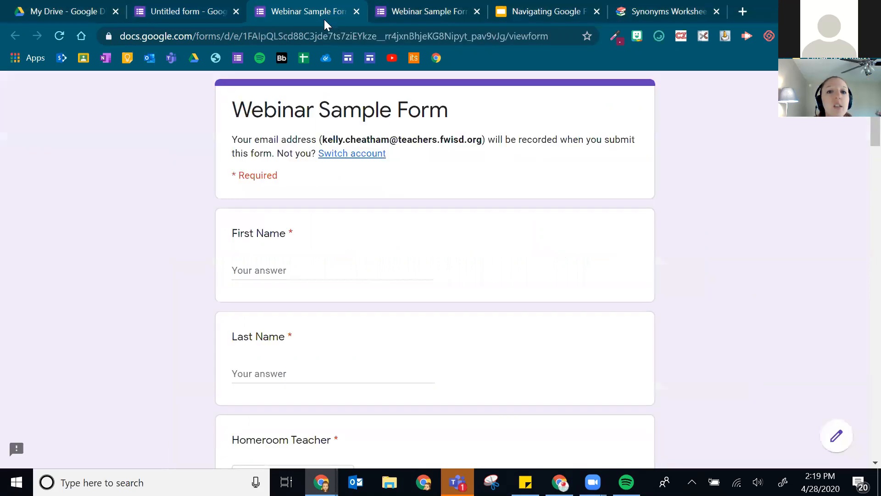
pyautogui.click(358, 10)
pyautogui.click(521, 111)
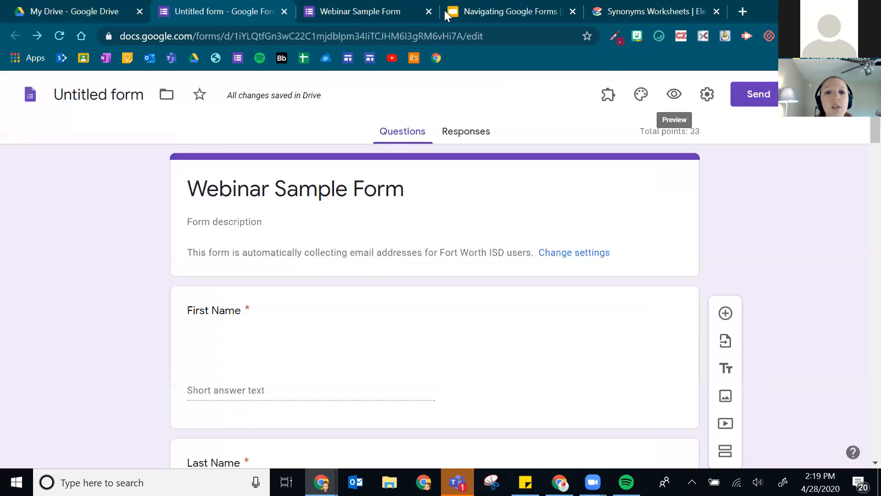
pyautogui.click(423, 10)
pyautogui.click(429, 11)
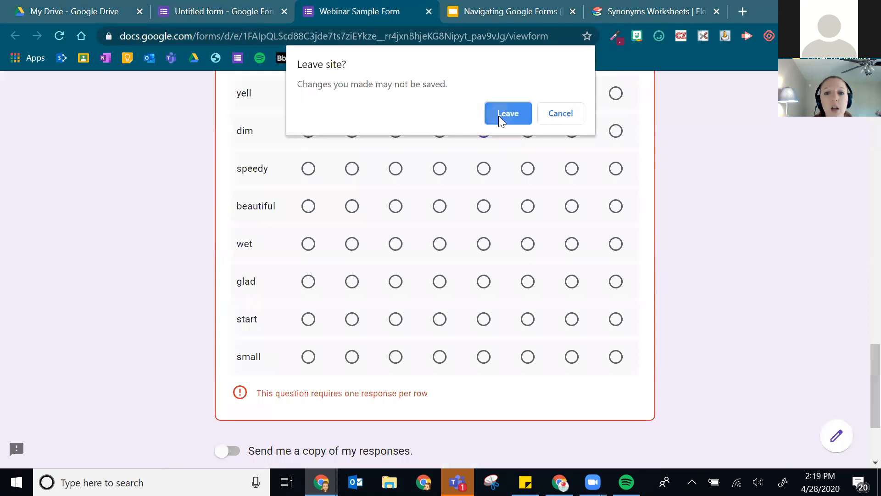
pyautogui.click(499, 116)
pyautogui.click(244, 10)
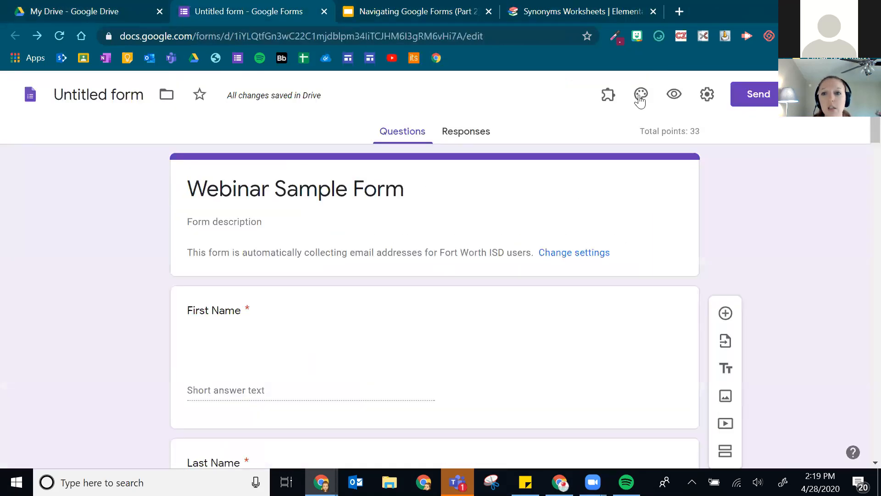
# Preview the form and enter Random as both the first name and the last name
pyautogui.click(671, 101)
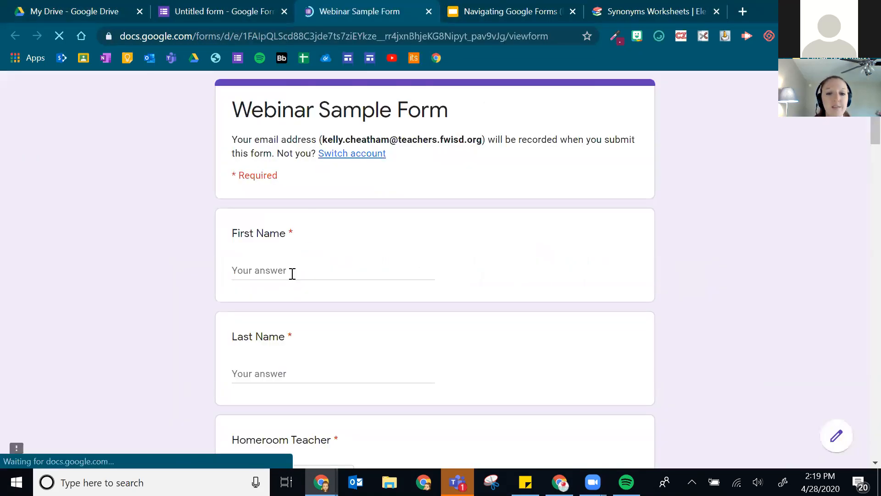
pyautogui.write('Random')
pyautogui.press('Tab')
pyautogui.write('Random')
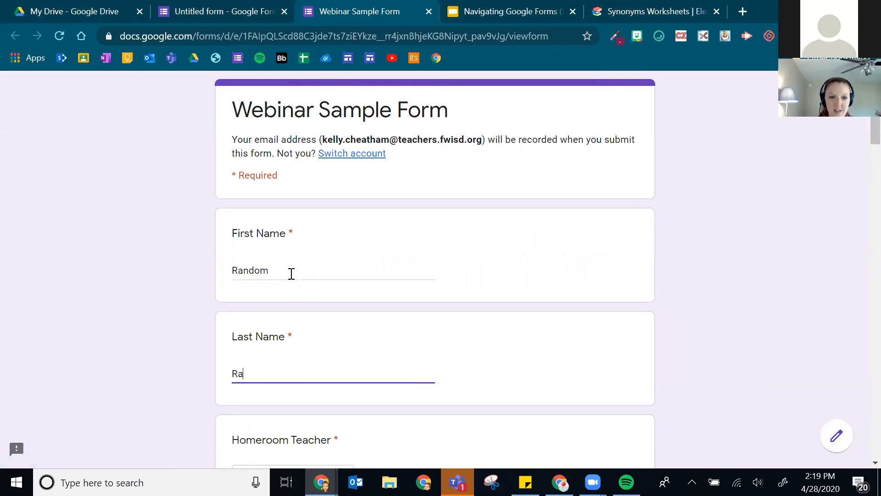
pyautogui.press('Tab')
# Choose the first listed homeroom teacher and answer the definition of roaming with "wandering"
pyautogui.scroll(-3, 356, 319)
pyautogui.click(309, 253)
pyautogui.click(316, 348)
pyautogui.click(299, 240)
pyautogui.click(294, 291)
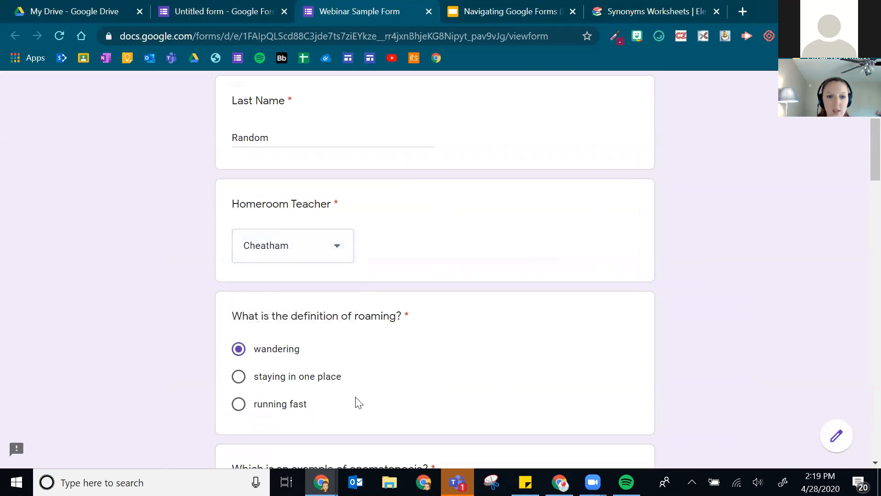
# Select an answer for the onomatopoeia question and enter 88 as the answer to 58 + 14
pyautogui.scroll(-3, 271, 380)
pyautogui.click(266, 389)
pyautogui.scroll(-4, 295, 373)
pyautogui.click(248, 316)
pyautogui.write('88')
# Check 63>12 as a true statement and answer the random typing question with "this is my random typing..."
pyautogui.scroll(-5, 289, 205)
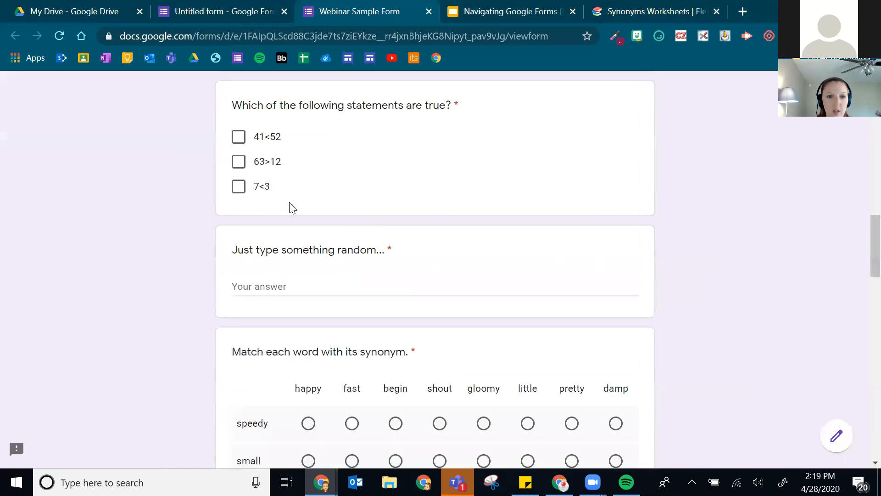
pyautogui.click(239, 161)
pyautogui.scroll(-1, 423, 265)
pyautogui.click(294, 219)
pyautogui.write('this is my random typing...')
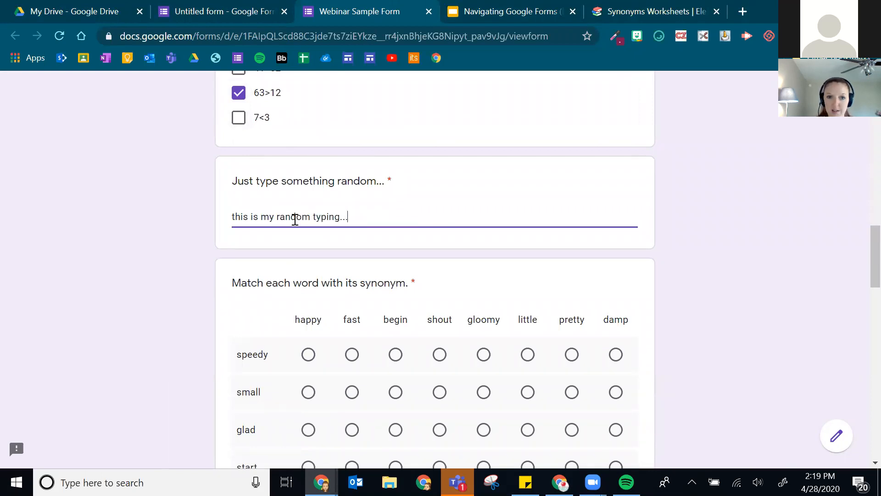
# Match speedy with gloomy, small with shout, glad with little, start with pretty, dim with happy, wet with fast, yell with begin and beautiful with damp
pyautogui.scroll(-5, 312, 225)
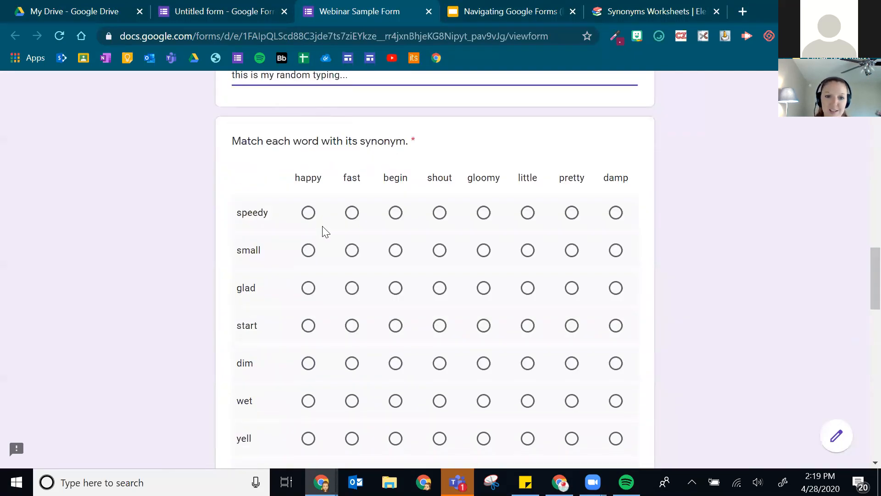
pyautogui.click(483, 148)
pyautogui.click(440, 185)
pyautogui.click(529, 225)
pyautogui.click(572, 261)
pyautogui.click(352, 336)
pyautogui.click(395, 373)
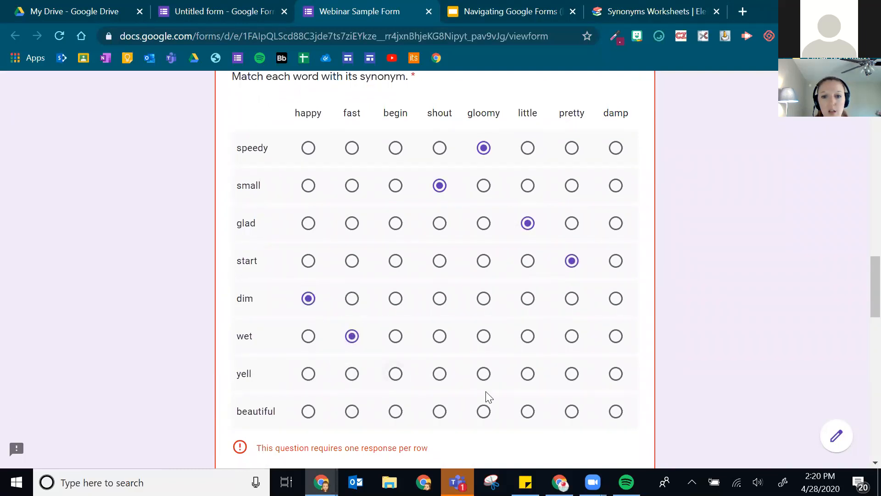
pyautogui.click(616, 411)
# In the city grid, choose Massachusetts for Boston and Ithaca and New York for Franklin and Albany
pyautogui.scroll(-1, 619, 404)
pyautogui.scroll(-6, 440, 288)
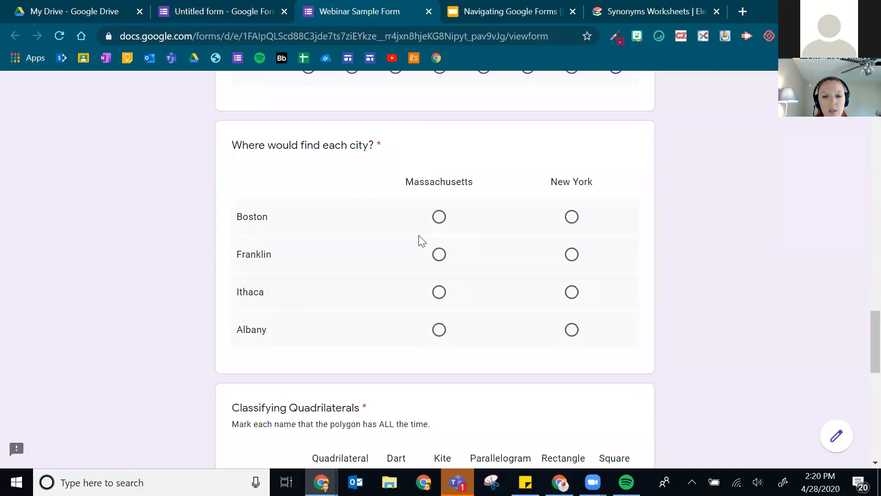
pyautogui.click(440, 221)
pyautogui.click(438, 291)
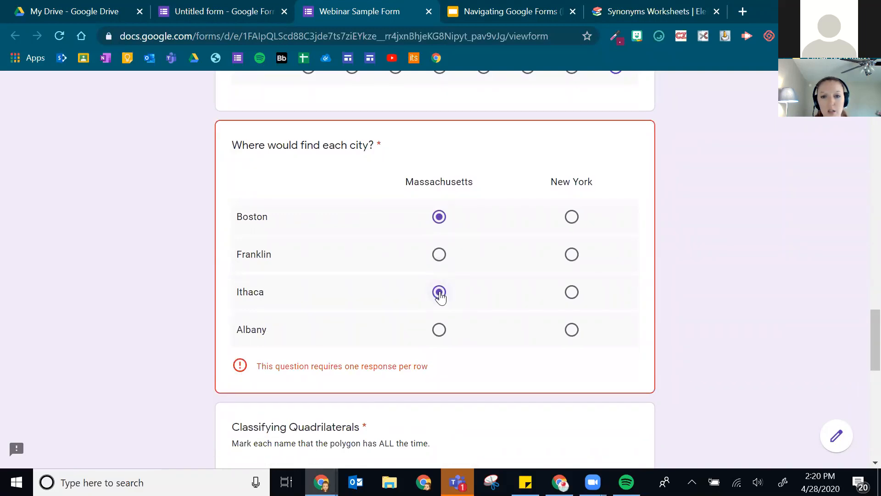
pyautogui.click(571, 255)
pyautogui.click(571, 330)
# In the Classifying Quadrilaterals grid, check Quadrilateral for all five shapes, from Square to Dart
pyautogui.scroll(-7, 505, 298)
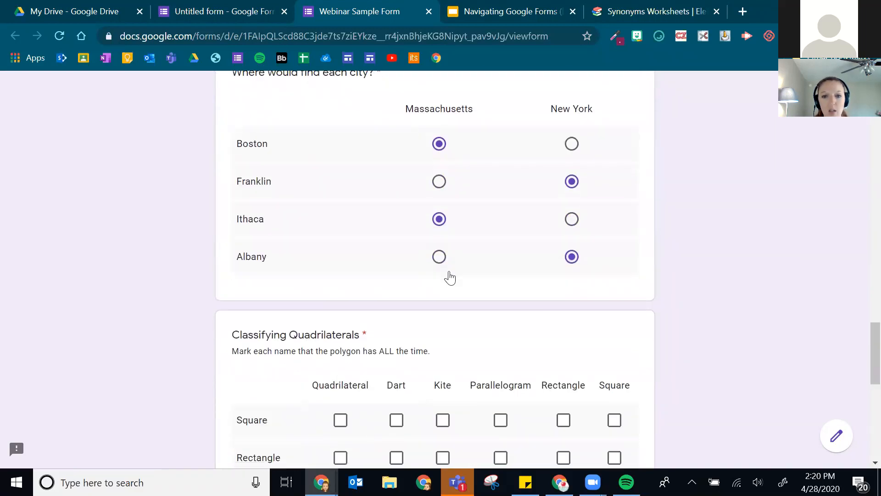
pyautogui.click(340, 148)
pyautogui.click(340, 186)
pyautogui.click(340, 224)
pyautogui.click(339, 261)
pyautogui.click(345, 298)
# Answer the webinar end time question with 03:15 PM and submit the completed form
pyautogui.scroll(-4, 345, 298)
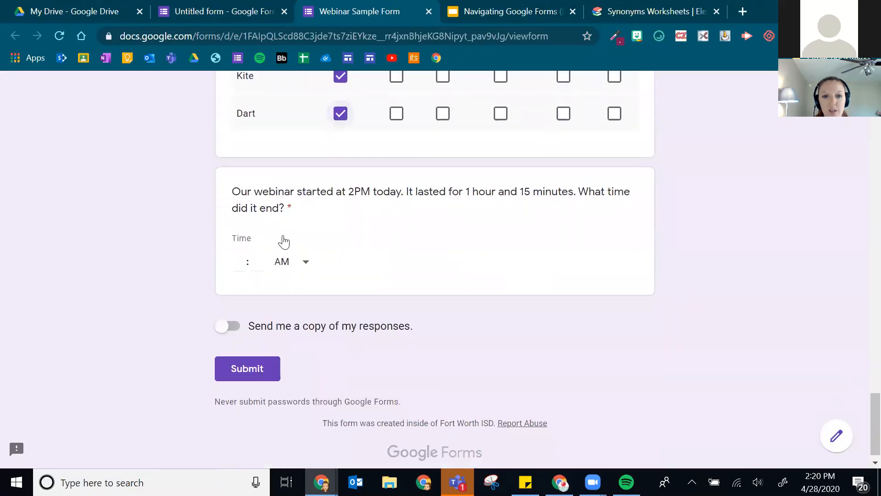
pyautogui.click(242, 253)
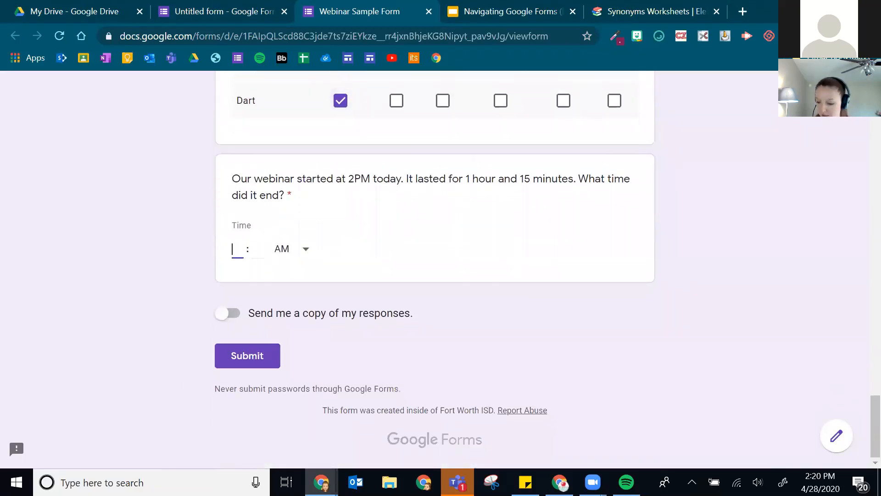
pyautogui.write('3')
pyautogui.press('Tab')
pyautogui.write('15')
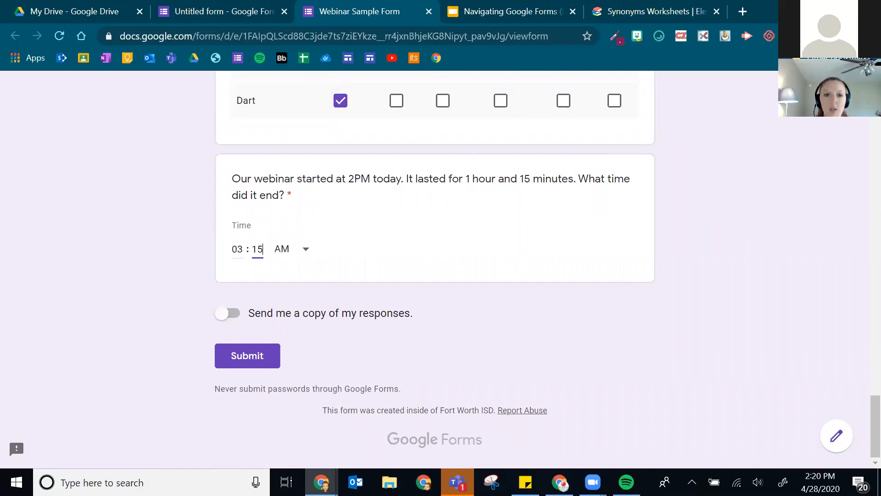
pyautogui.press('Tab')
pyautogui.press('p')
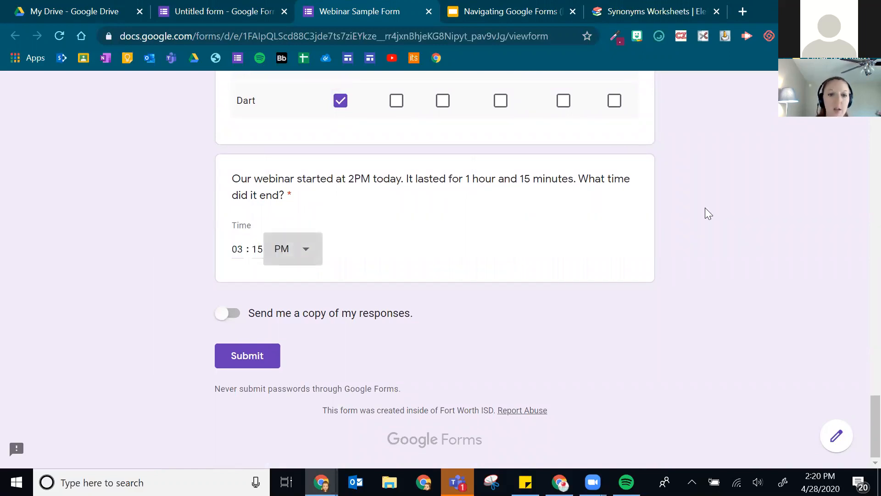
pyautogui.press('Tab')
pyautogui.click(454, 340)
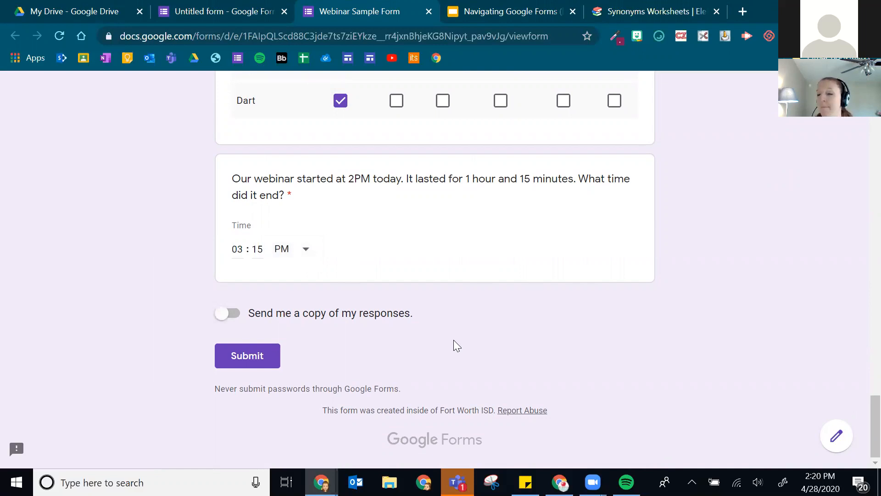
pyautogui.click(250, 357)
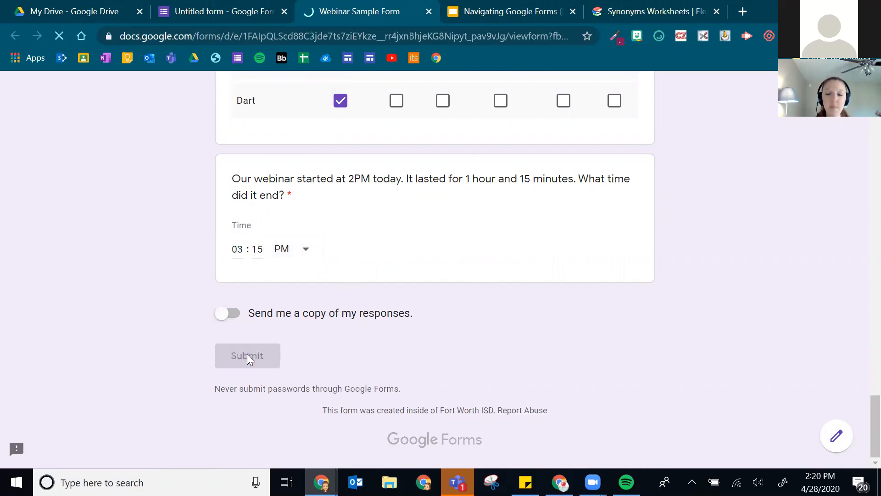
# Return to the form editor to name the untitled form file "Webinar Sample Form", and reload the page
pyautogui.click(186, 13)
pyautogui.click(92, 94)
pyautogui.press('Return')
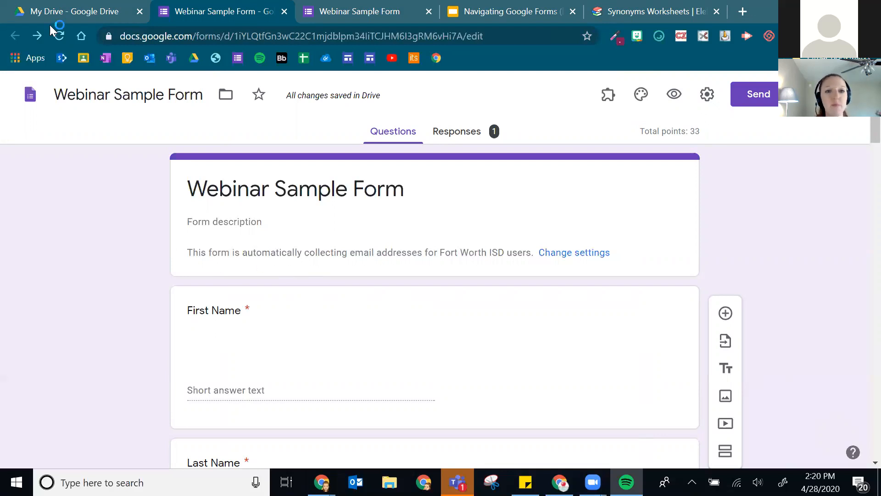
pyautogui.click(58, 36)
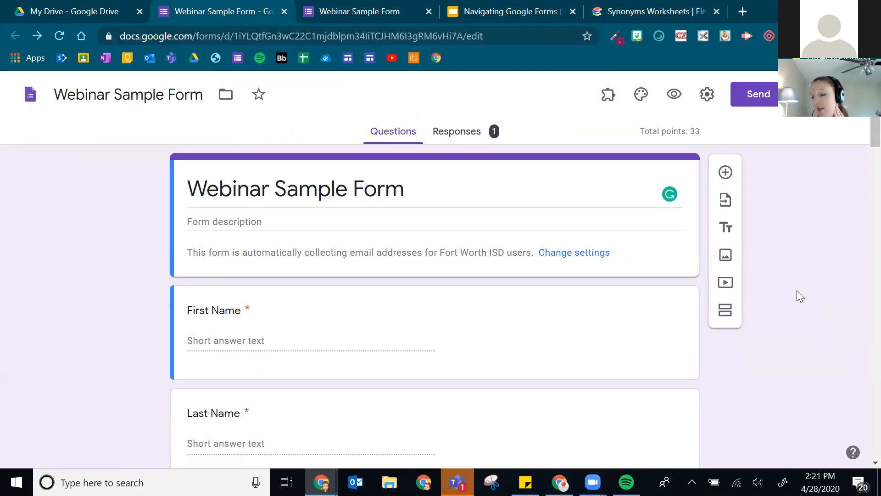
pyautogui.click(59, 37)
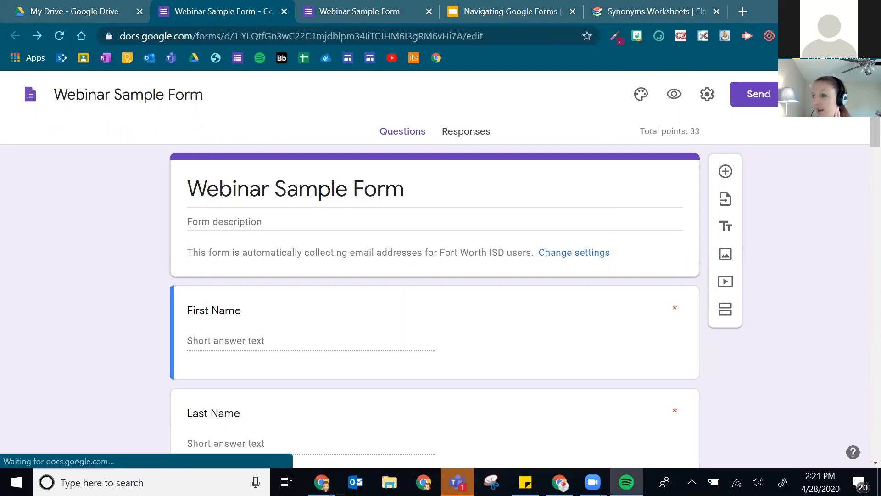
# Glance at the form's responses in the editor and close the browser page of the submitted sample response
pyautogui.click(620, 289)
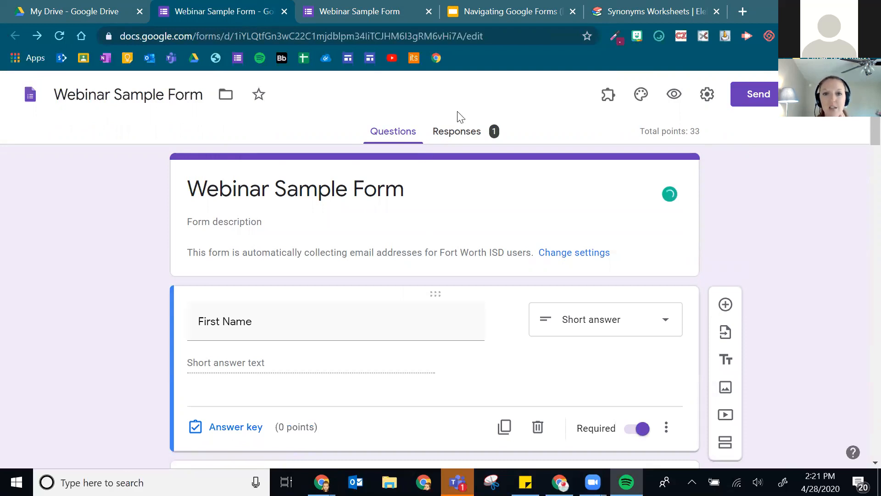
pyautogui.click(436, 161)
pyautogui.click(436, 134)
pyautogui.click(383, 146)
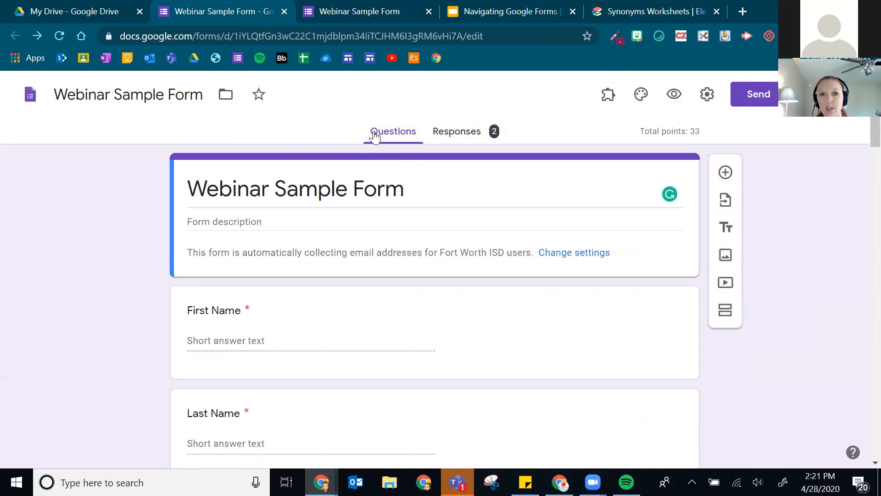
pyautogui.click(423, 17)
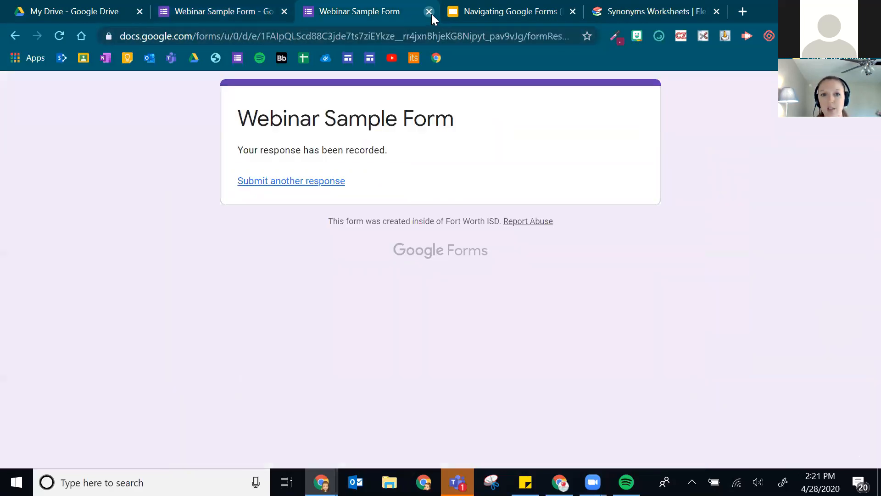
pyautogui.click(429, 12)
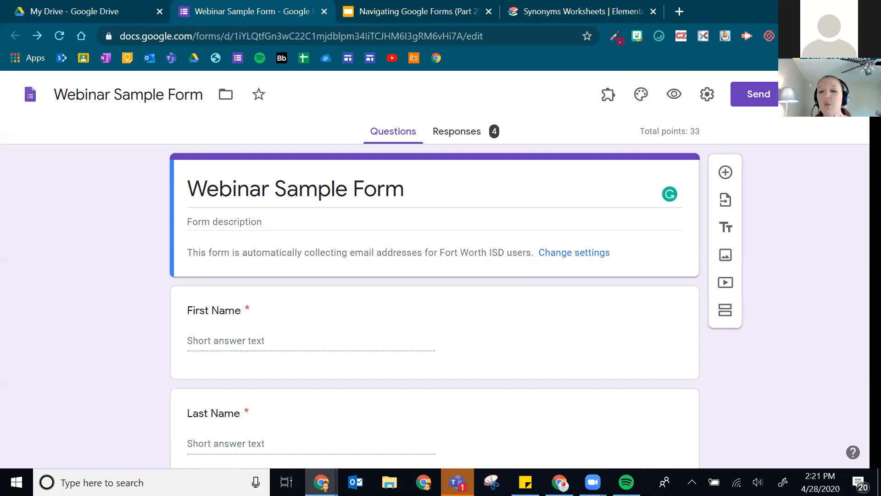
pyautogui.rightClick(482, 207)
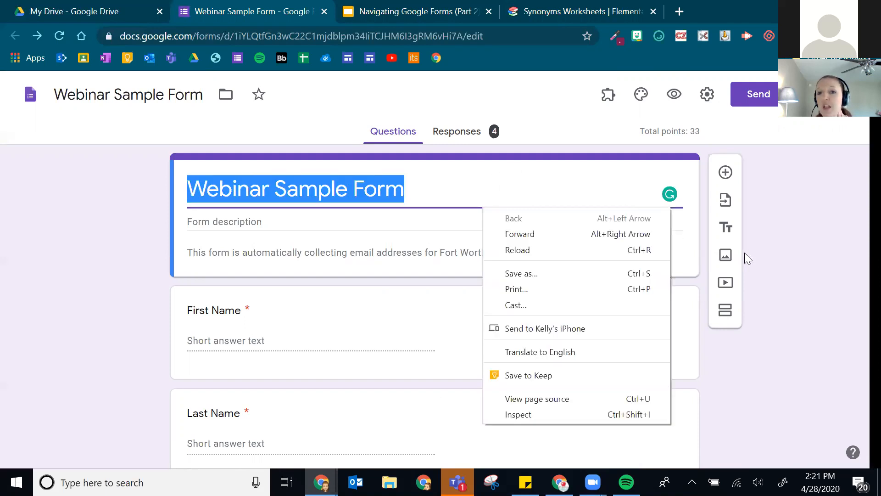
pyautogui.click(770, 243)
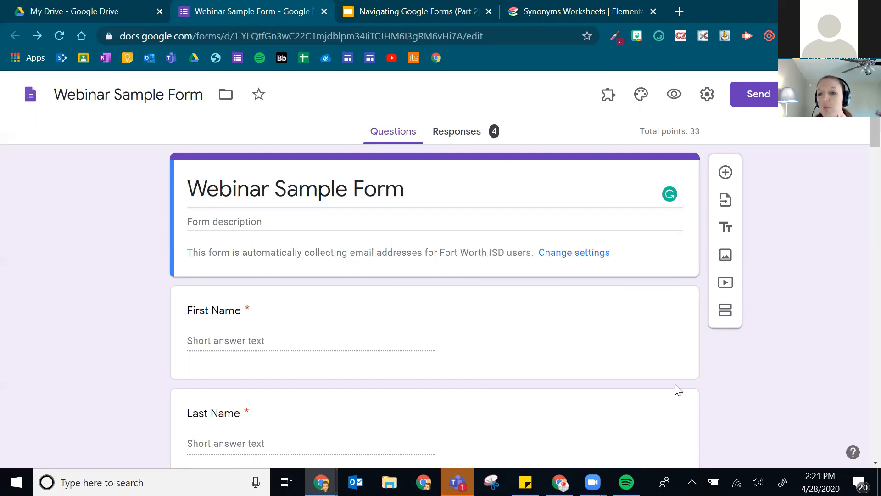
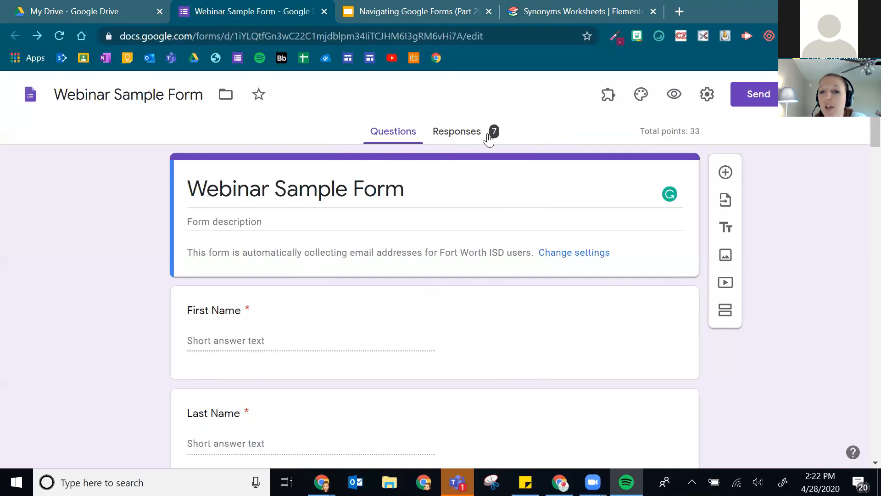
# Open the responses summary and examine the insights, frequently missed questions and respondents' scores
pyautogui.click(460, 133)
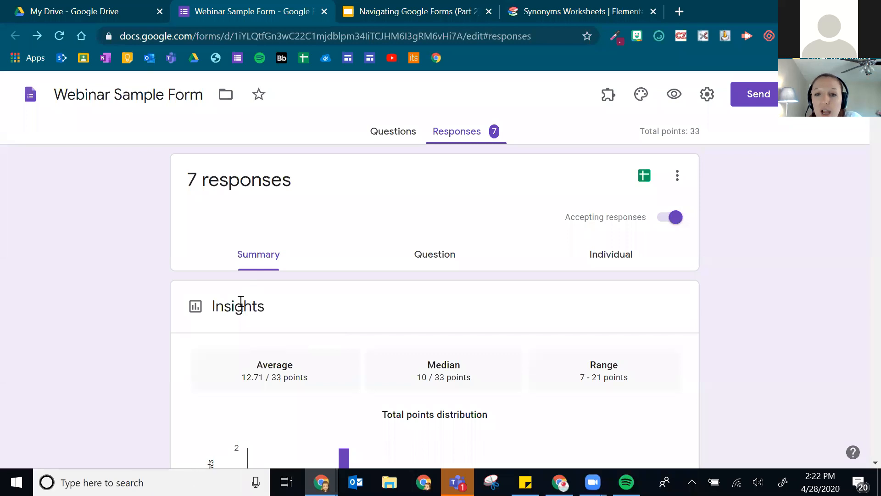
pyautogui.scroll(-3, 271, 295)
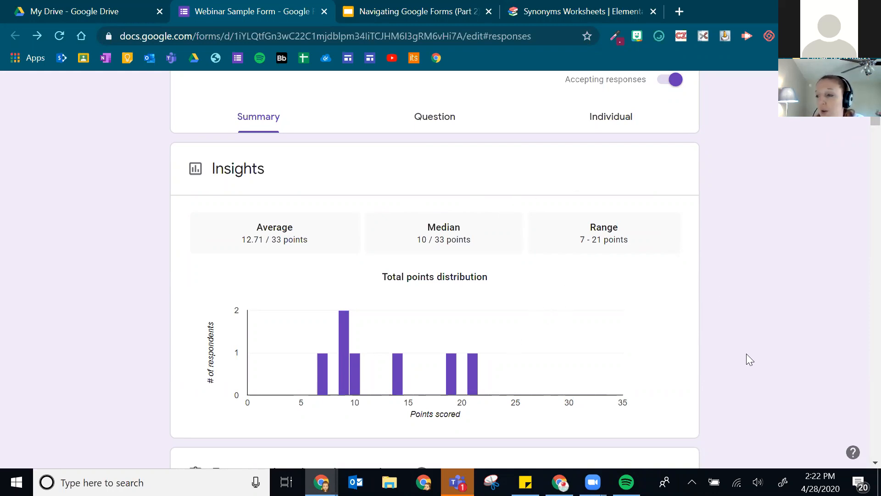
pyautogui.scroll(-7, 707, 345)
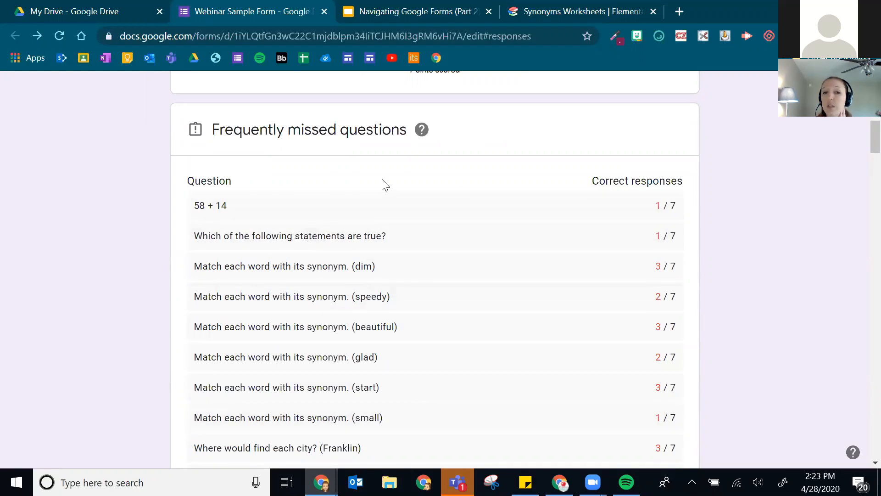
pyautogui.scroll(-8, 501, 226)
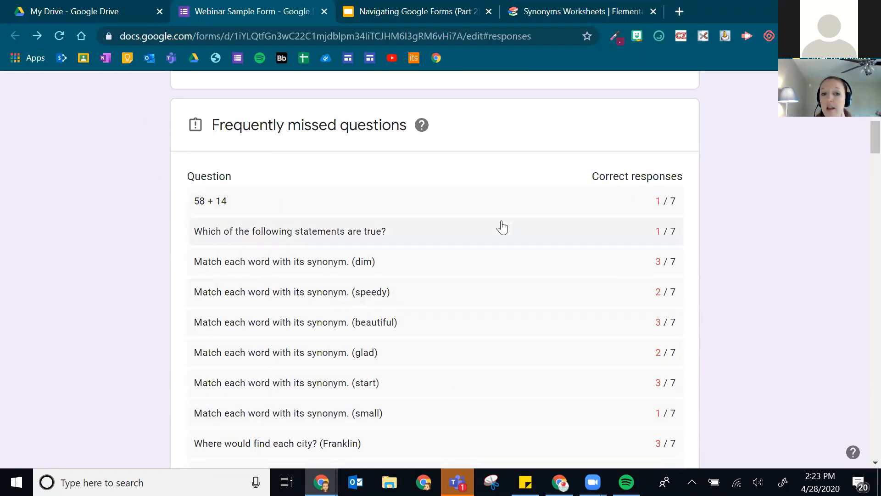
pyautogui.scroll(-5, 358, 154)
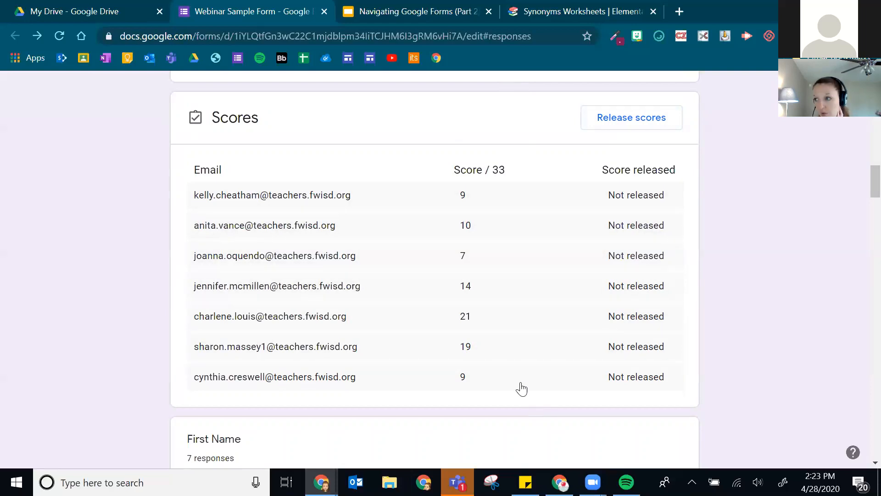
pyautogui.scroll(-4, 463, 284)
pyautogui.scroll(-14, 434, 259)
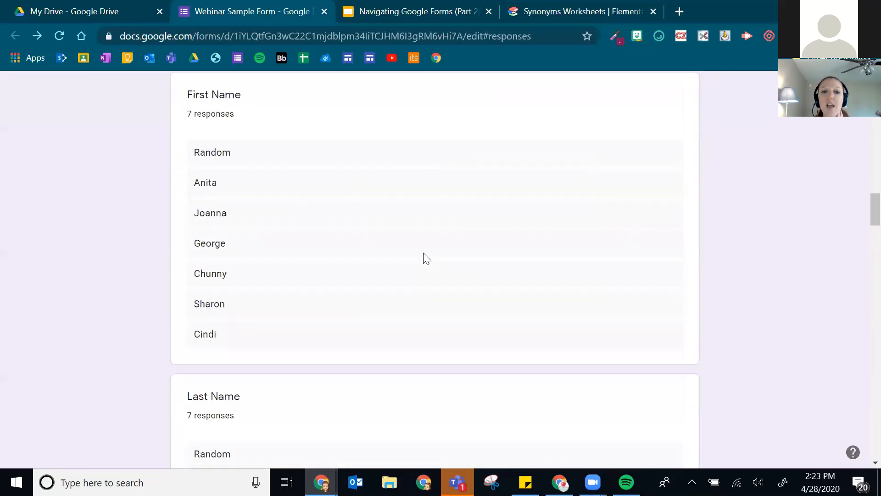
# Examine the answer charts for the roaming definition and onomatopoeia questions, inspecting the bars for wandering and staying in one place
pyautogui.scroll(-3, 305, 244)
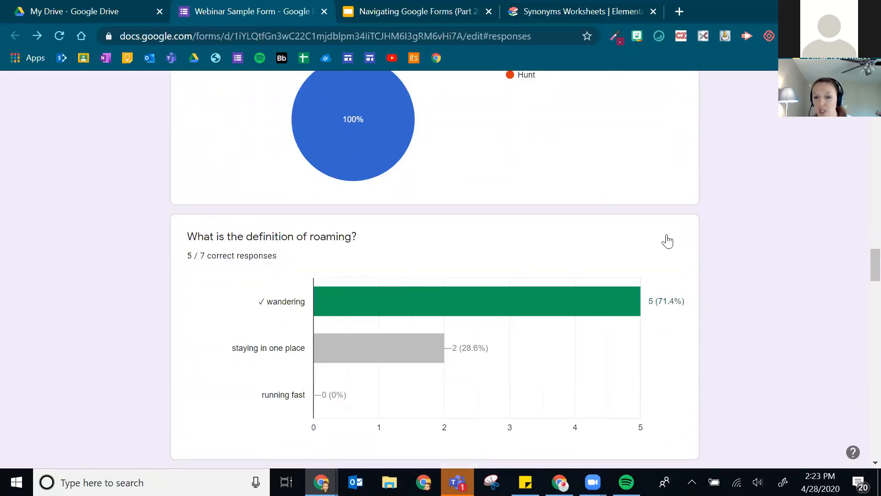
pyautogui.moveTo(585, 300)
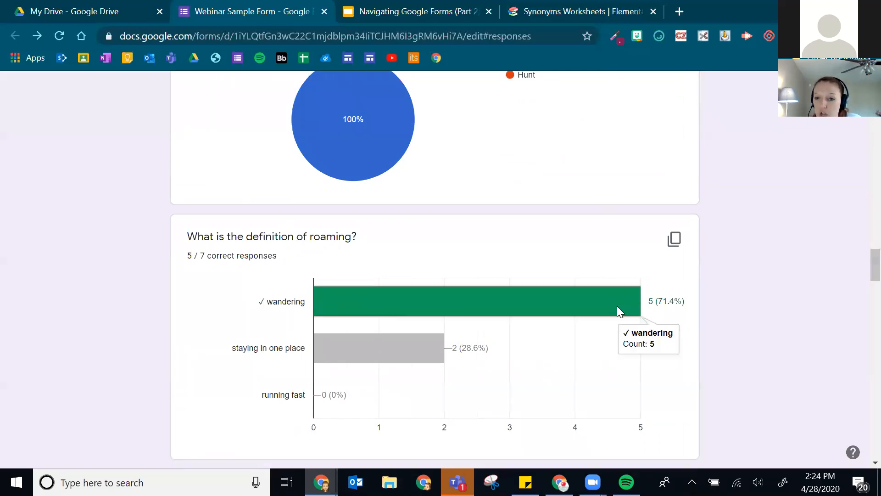
pyautogui.moveTo(355, 361)
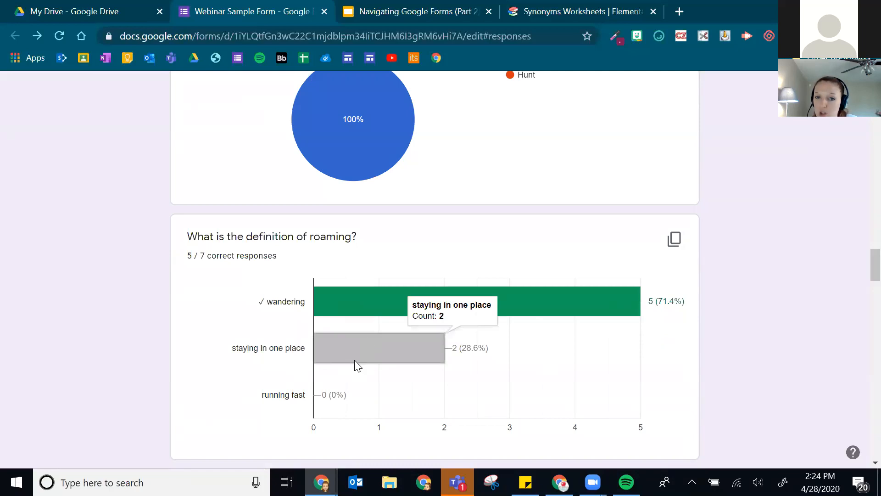
pyautogui.click(393, 291)
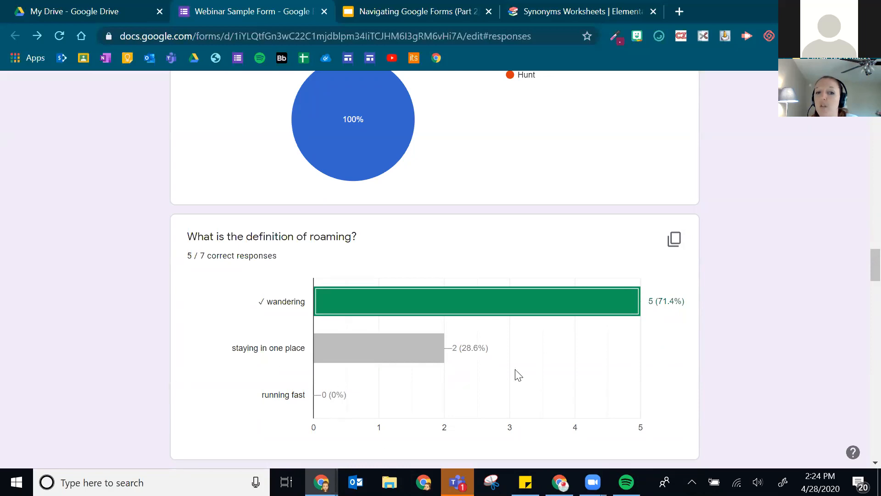
pyautogui.scroll(-10, 675, 308)
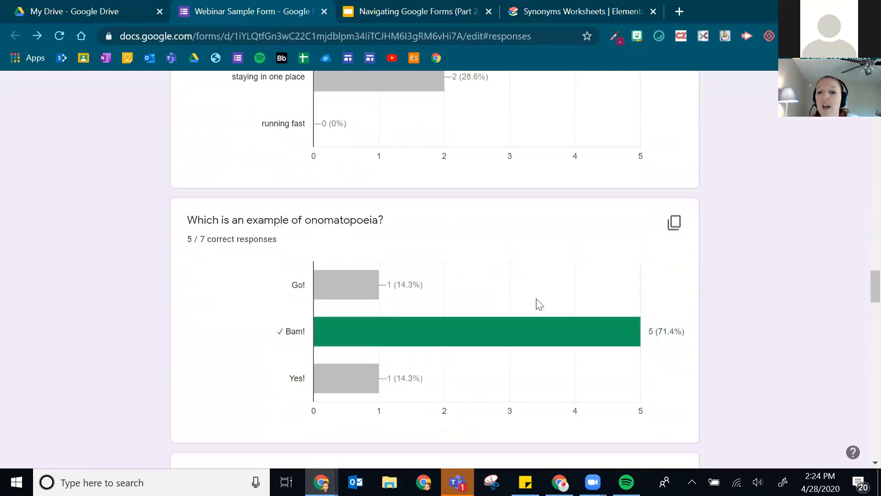
# Review the individual answers submitted for the 58 + 14 question
pyautogui.scroll(-6, 556, 243)
pyautogui.scroll(5, 557, 238)
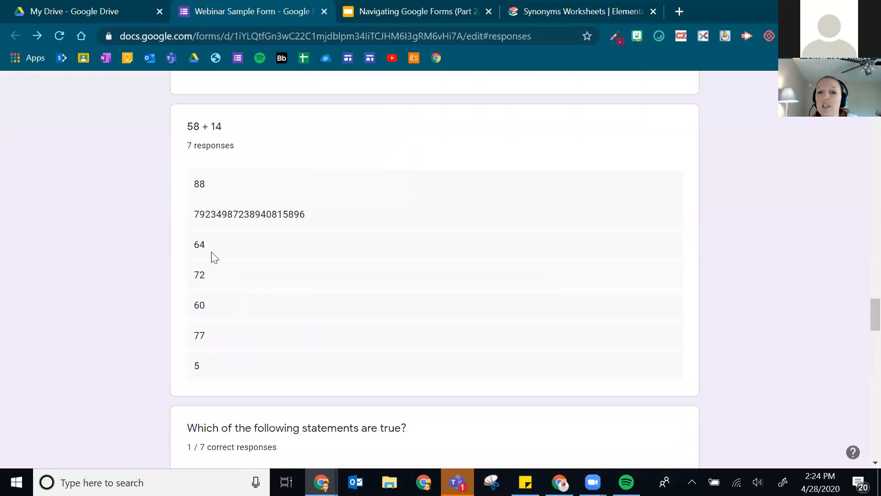
pyautogui.scroll(-5, 536, 248)
pyautogui.scroll(3, 372, 337)
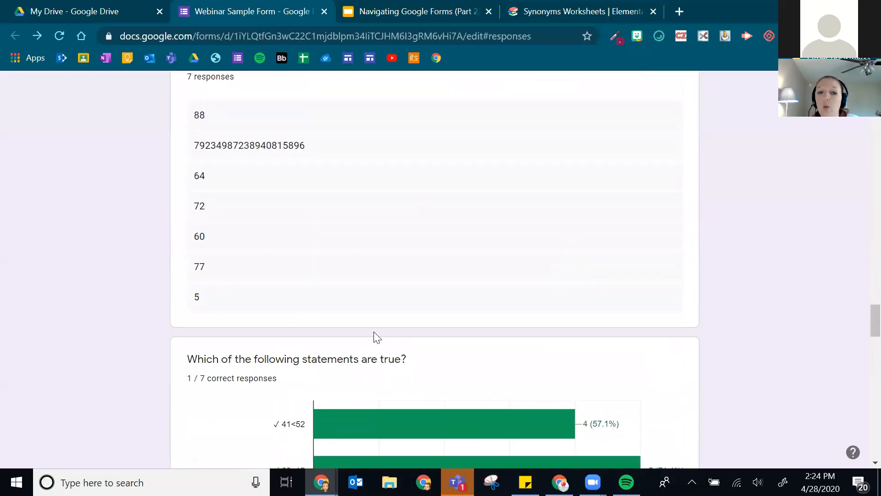
pyautogui.scroll(-5, 447, 262)
pyautogui.scroll(6, 436, 294)
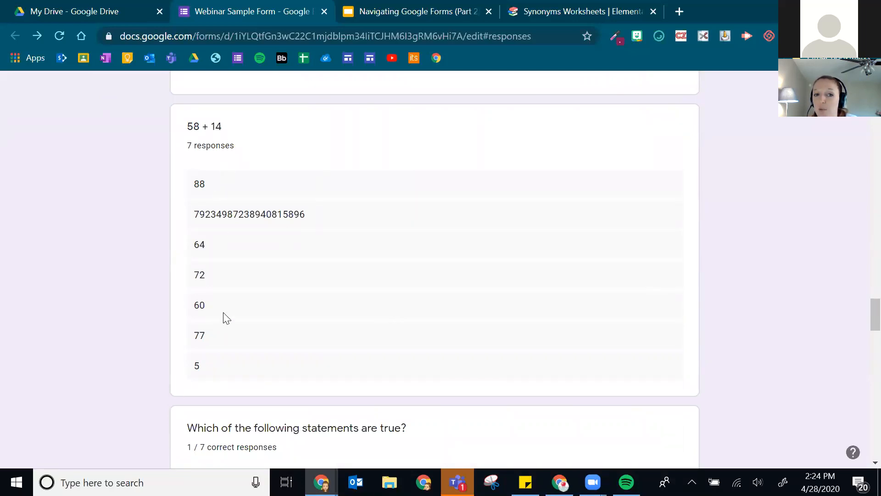
# Review the responses to the true statements question and the "Just type something random..." question
pyautogui.scroll(-14, 257, 276)
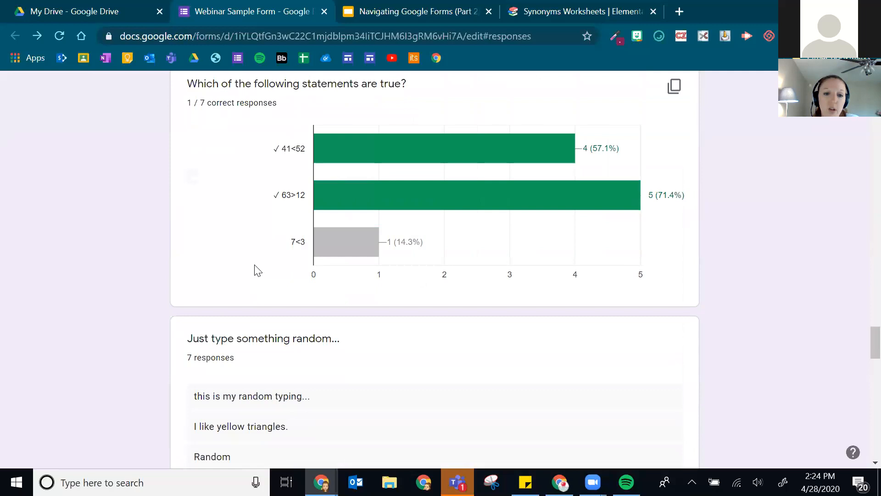
pyautogui.scroll(5, 271, 141)
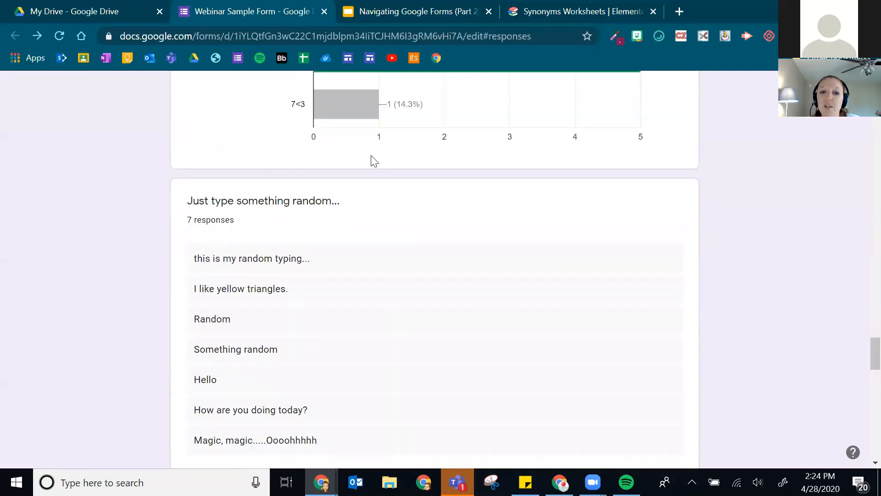
pyautogui.scroll(-2, 334, 311)
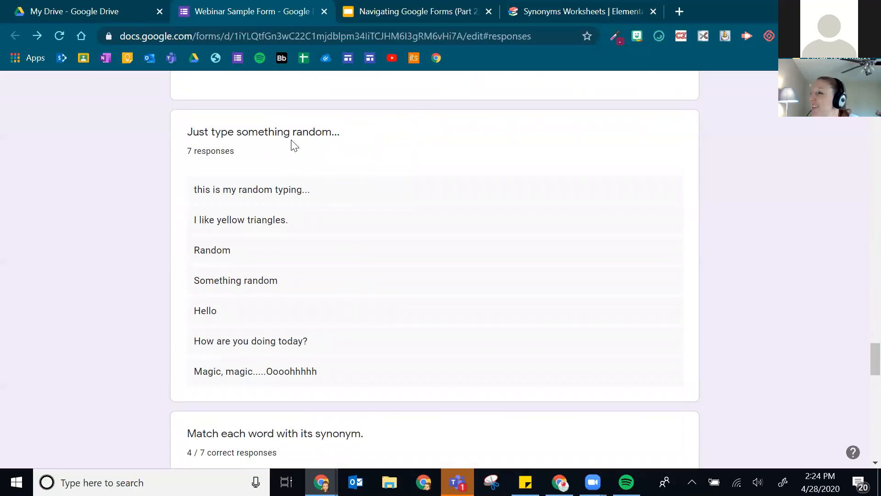
# Examine the synonym matching results for yell and advance the chart to the row for dim
pyautogui.scroll(-6, 552, 211)
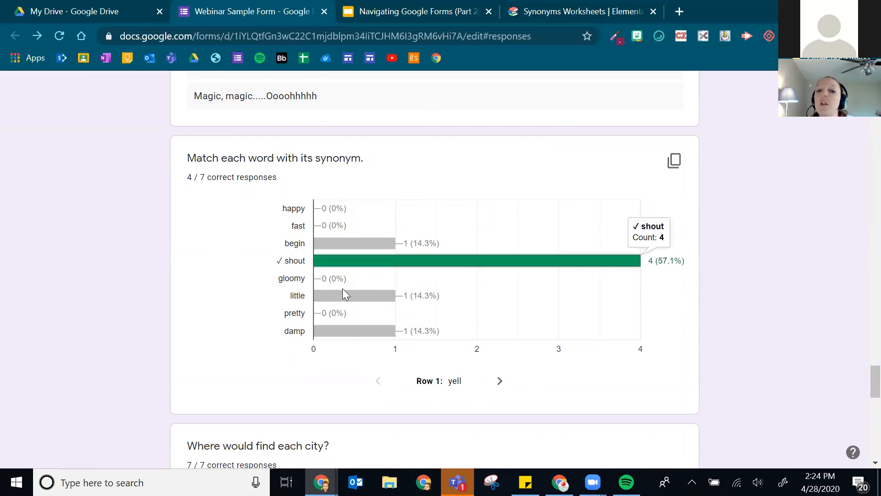
pyautogui.click(503, 385)
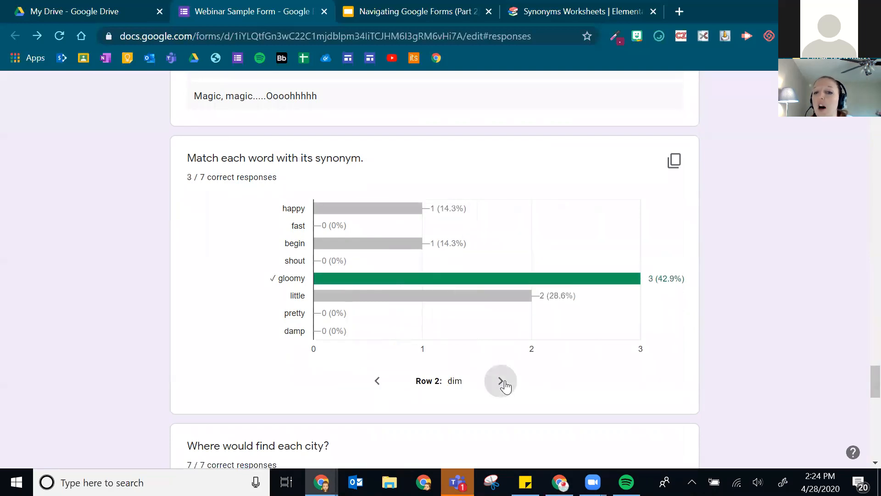
# Examine the remaining rows of the synonym matching chart, including beautiful and glad
pyautogui.click(504, 387)
pyautogui.click(508, 382)
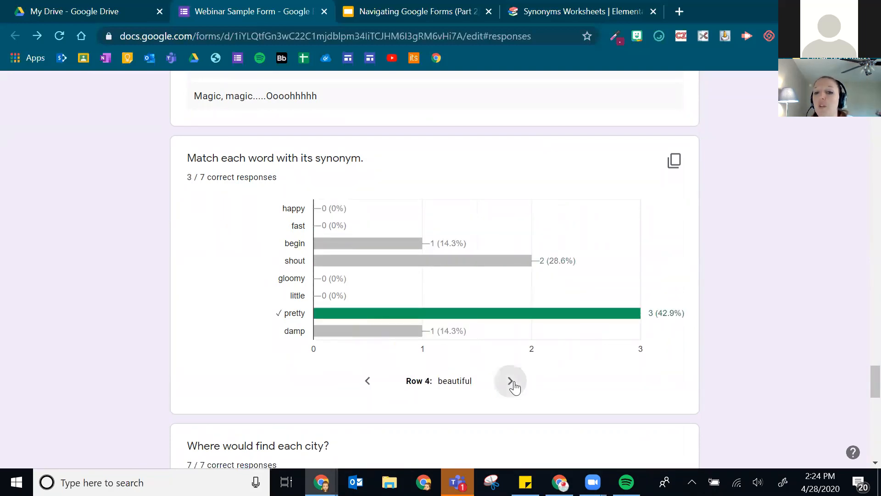
pyautogui.click(512, 383)
pyautogui.click(501, 384)
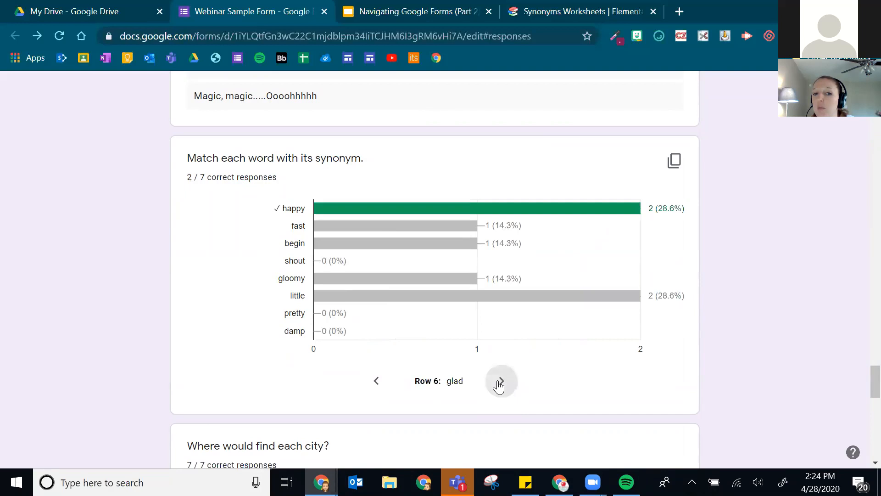
pyautogui.click(500, 383)
# Examine the answer chart for the city location question, starting with Boston and advancing through its rows
pyautogui.scroll(-7, 324, 247)
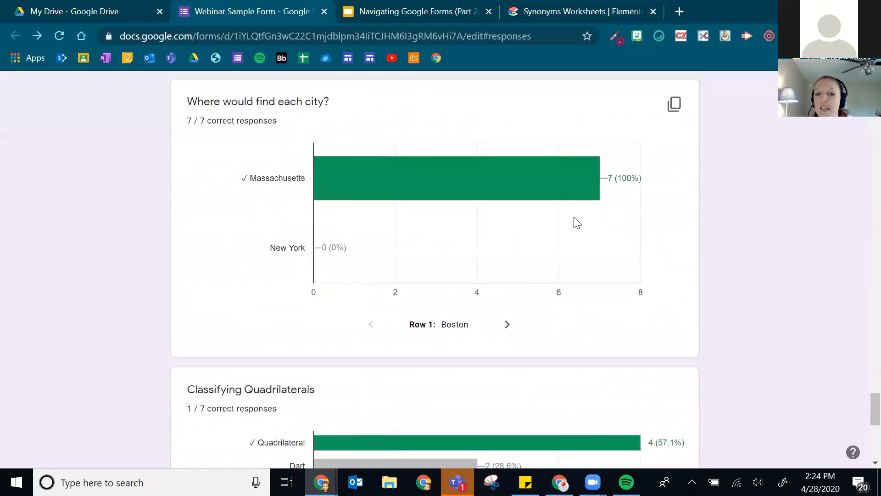
pyautogui.click(510, 329)
pyautogui.click(505, 331)
# Examine the Classifying Quadrilaterals chart row by row from Square through Kite
pyautogui.scroll(-6, 504, 329)
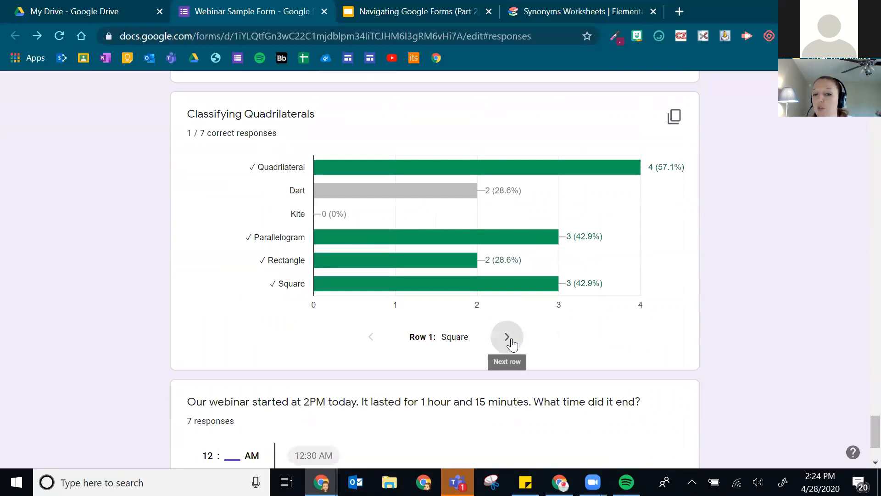
pyautogui.click(508, 338)
pyautogui.click(511, 340)
pyautogui.click(510, 342)
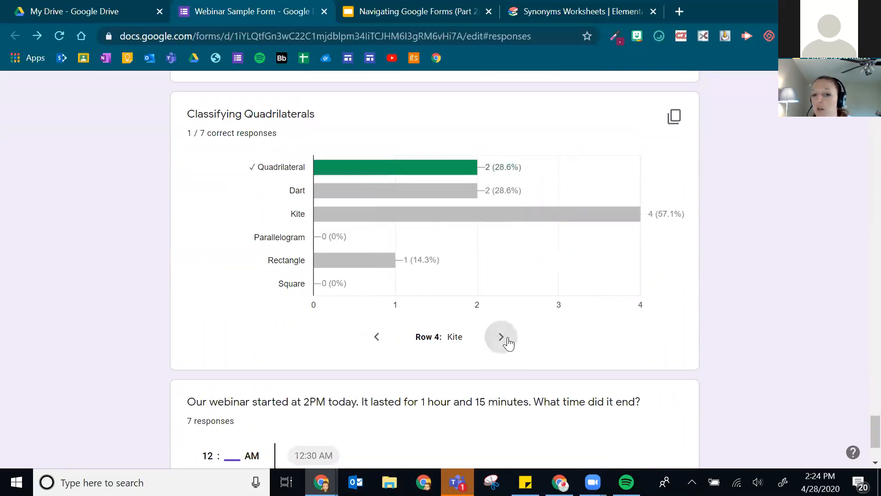
# Review the webinar end time answers, then return to the frequently missed questions and the score insights
pyautogui.scroll(-3, 493, 324)
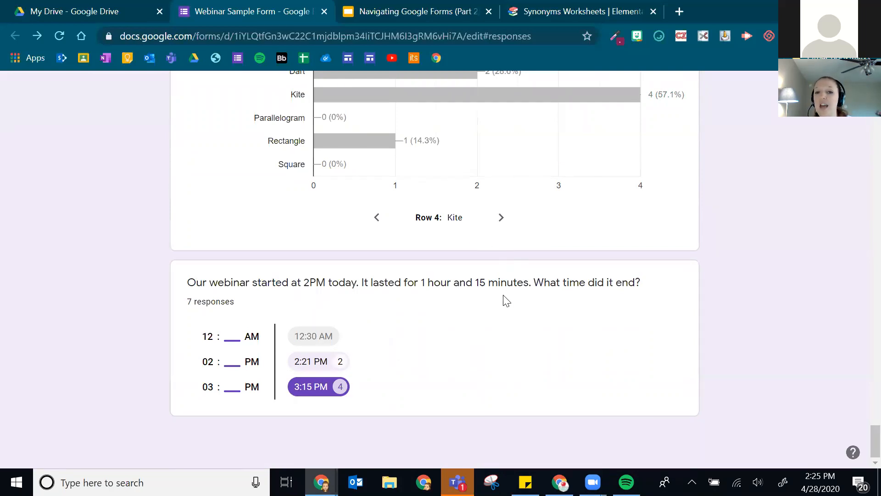
pyautogui.scroll(20, 506, 300)
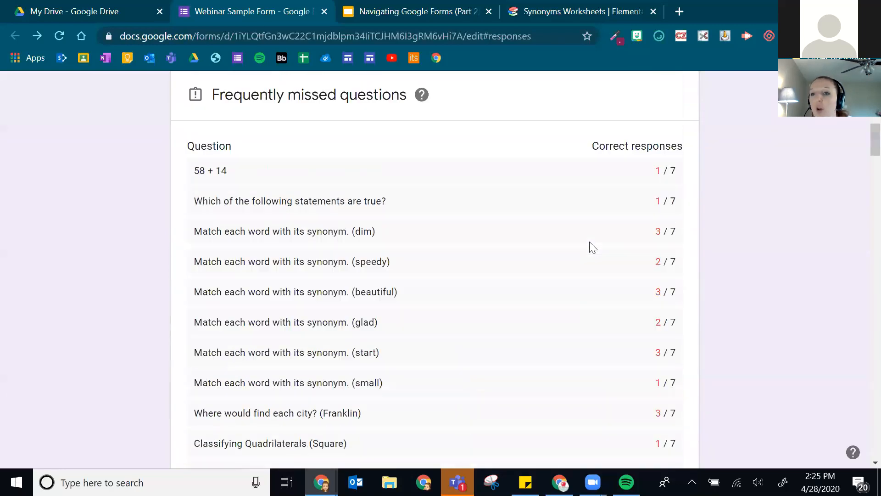
pyautogui.scroll(10, 592, 248)
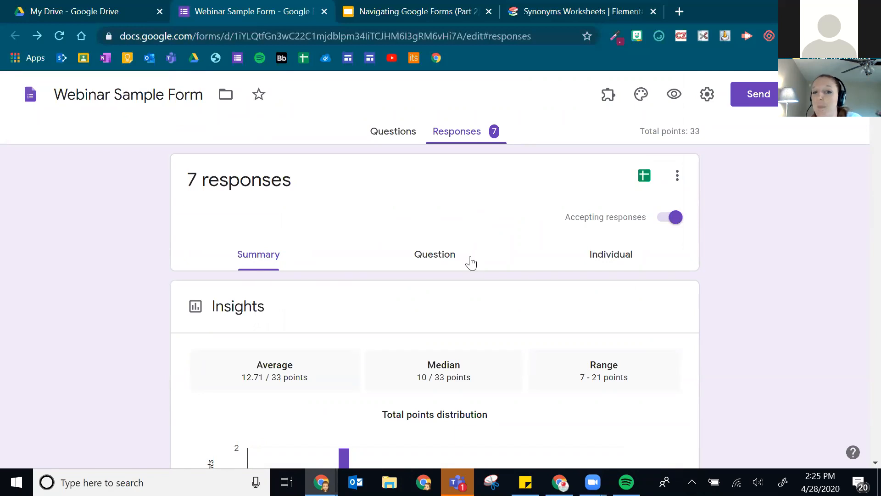
# Switch the responses to the per-question view and look through the list of selectable questions, keeping First Name selected
pyautogui.click(433, 263)
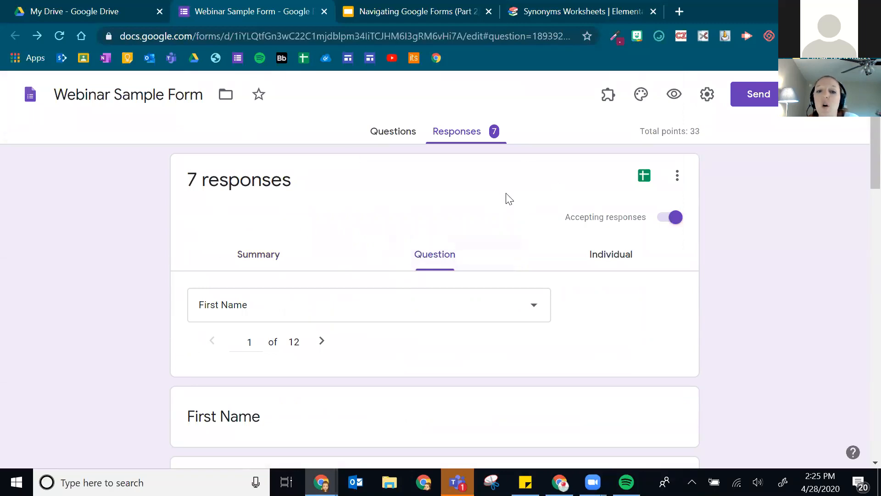
pyautogui.scroll(-1, 509, 198)
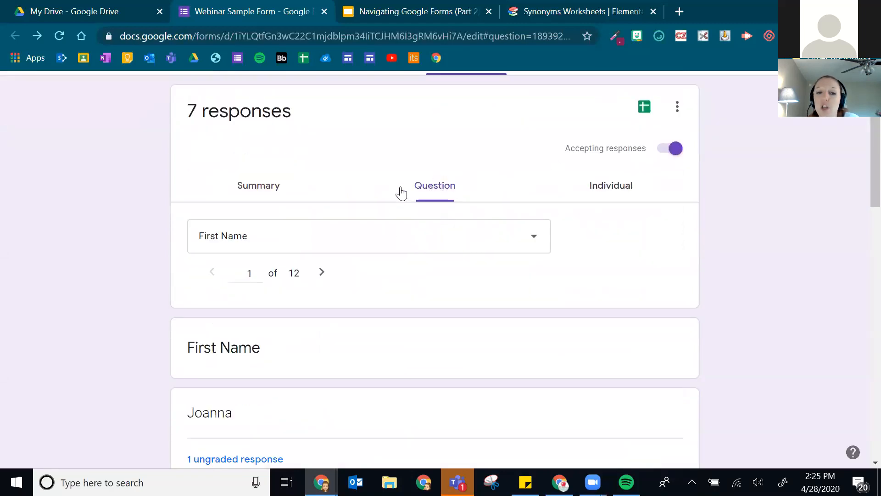
pyautogui.click(535, 235)
pyautogui.scroll(-1, 456, 294)
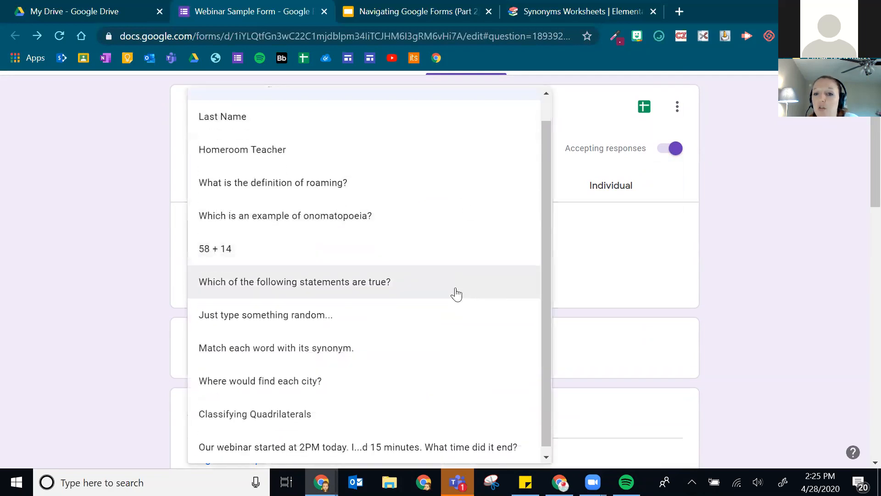
pyautogui.scroll(2, 445, 316)
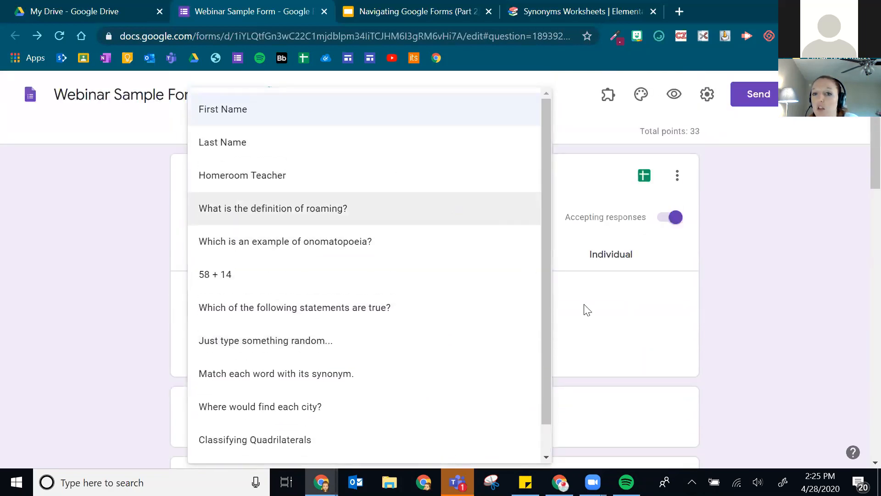
pyautogui.click(587, 309)
# Review all answers submitted for the First Name question
pyautogui.scroll(-6, 404, 354)
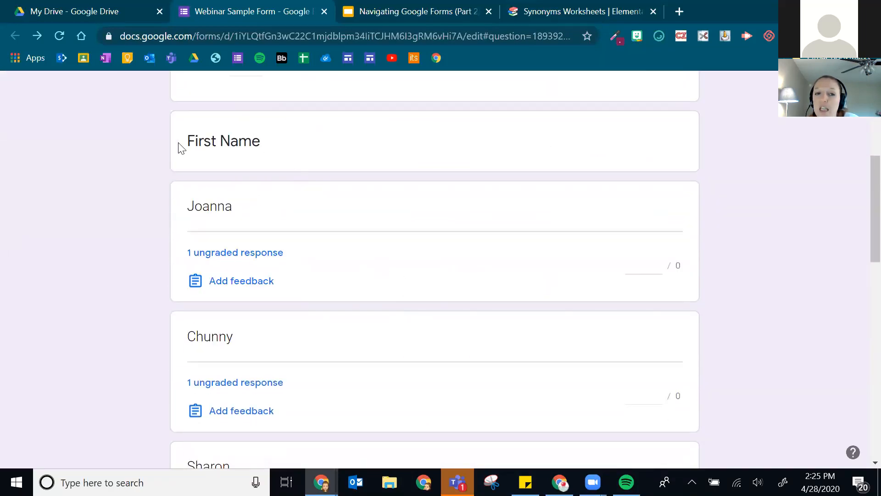
pyautogui.scroll(-10, 365, 243)
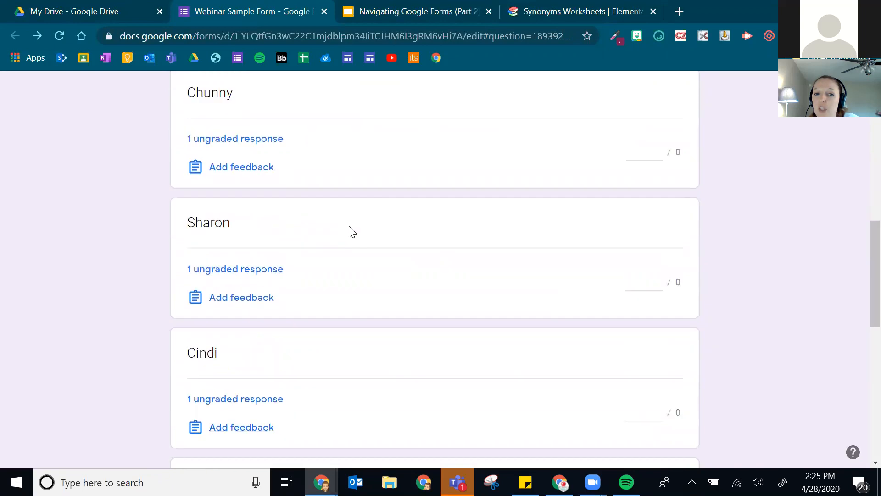
pyautogui.scroll(-5, 362, 218)
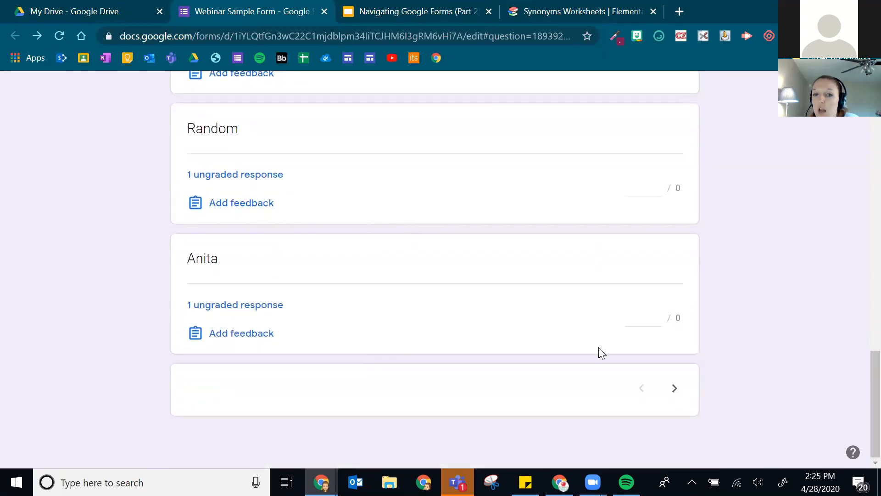
# Show the responses to "What is the definition of roaming?" and review the answers grouped by choice
pyautogui.scroll(20, 569, 321)
pyautogui.click(351, 306)
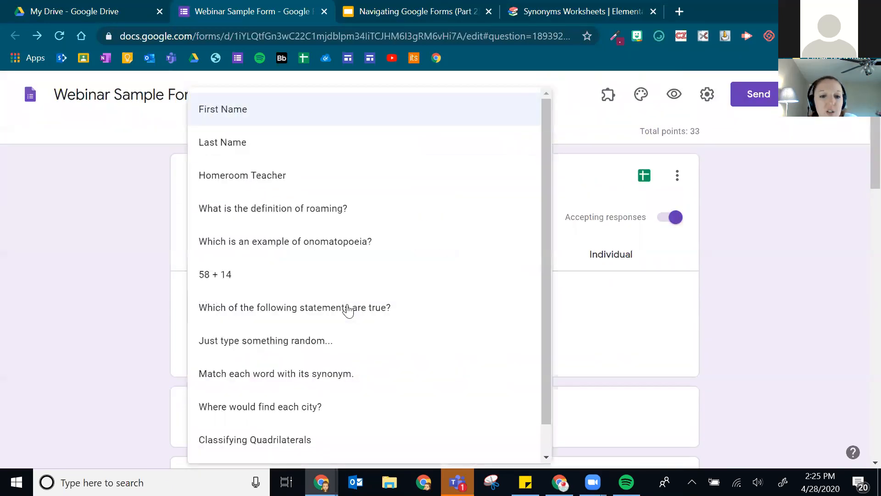
pyautogui.click(312, 207)
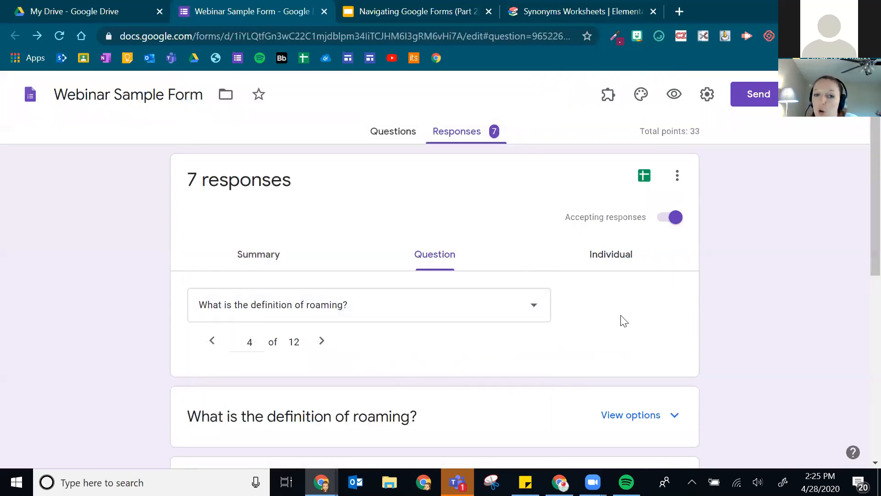
pyautogui.scroll(-4, 354, 321)
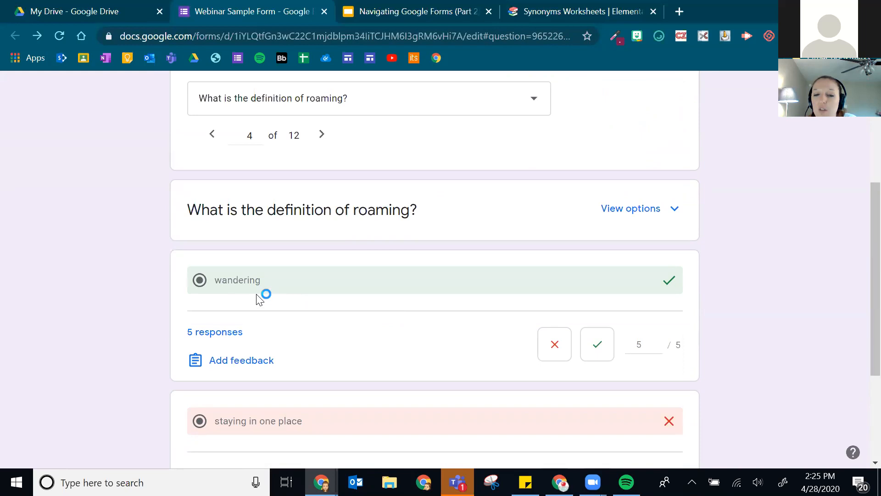
pyautogui.scroll(-3, 403, 304)
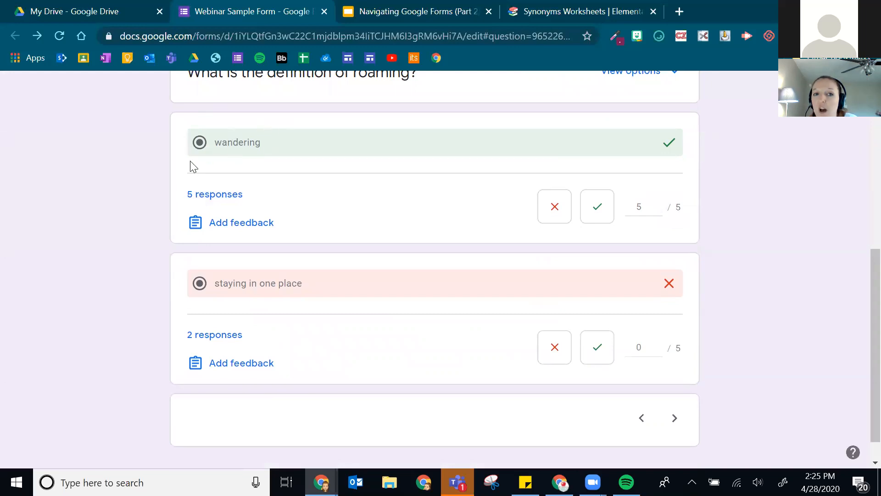
# Check which respondents chose "wandering" and which chose "staying in one place" for the roaming question
pyautogui.click(202, 202)
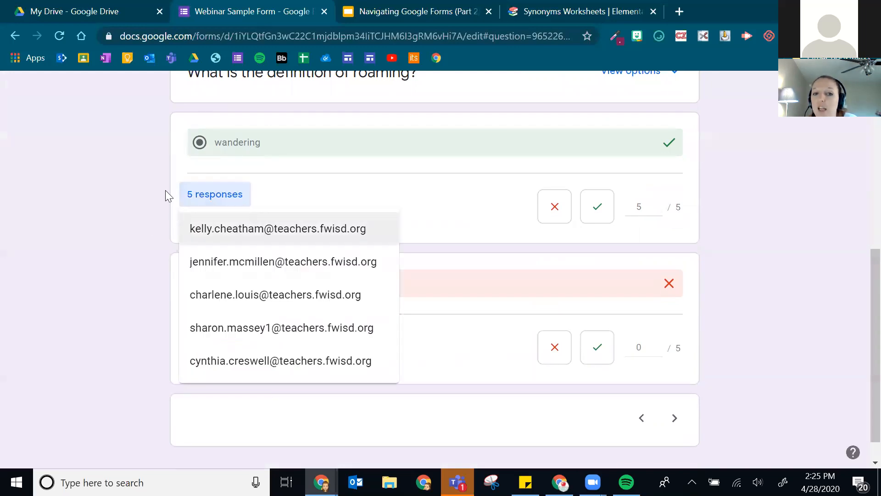
pyautogui.click(116, 208)
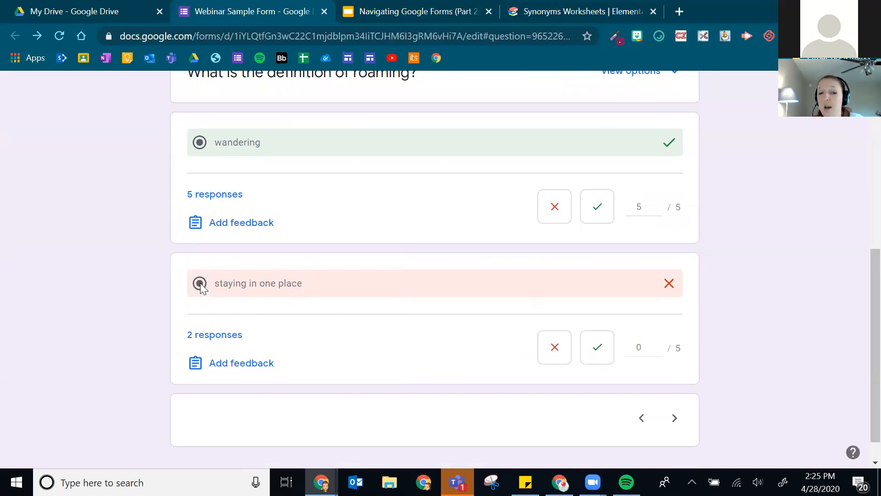
pyautogui.click(185, 350)
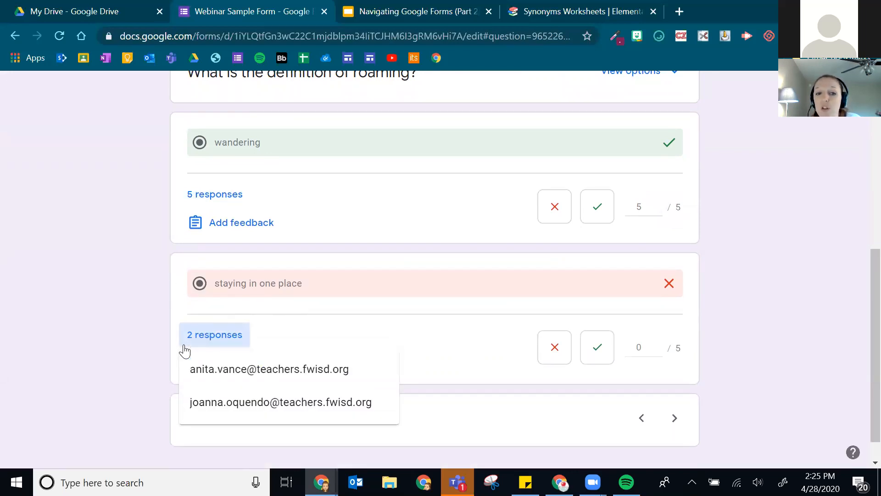
pyautogui.click(155, 345)
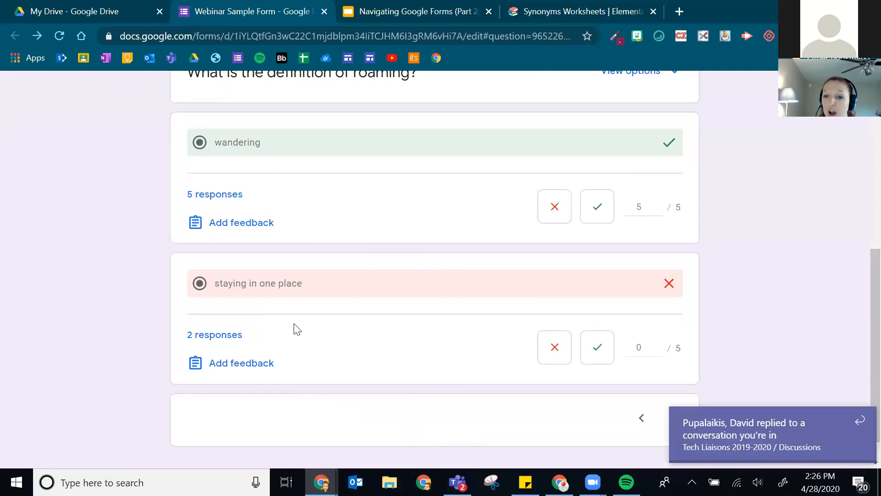
# Dismiss the chat notification and check again which respondents answered "staying in one place"
pyautogui.click(859, 420)
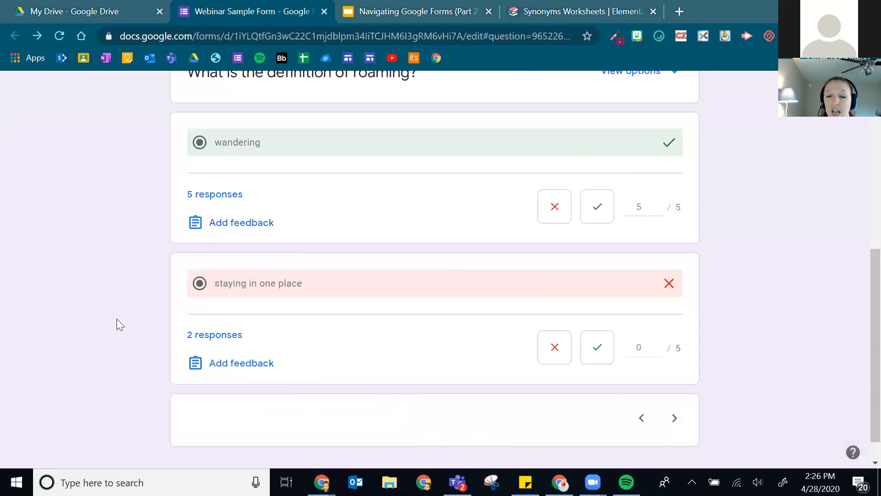
pyautogui.click(229, 335)
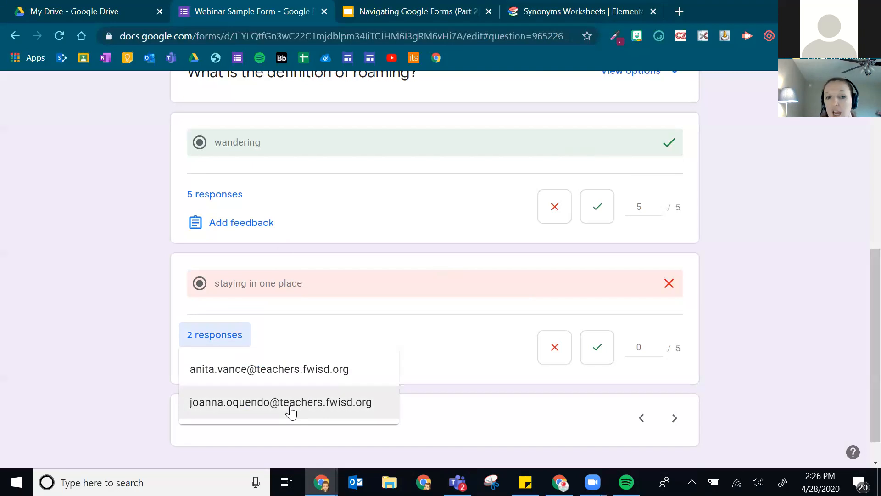
pyautogui.click(88, 265)
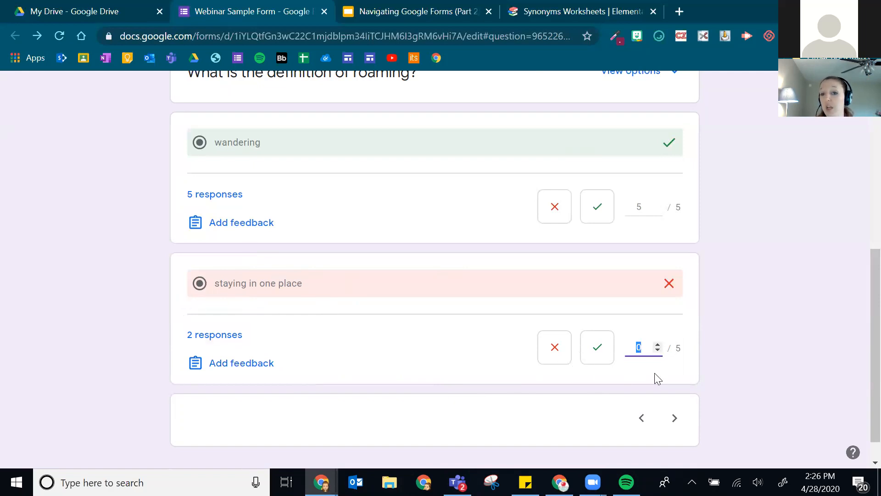
# Try a score of 5 for the "staying in one place" responses, then discard the pending edit
pyautogui.click(763, 322)
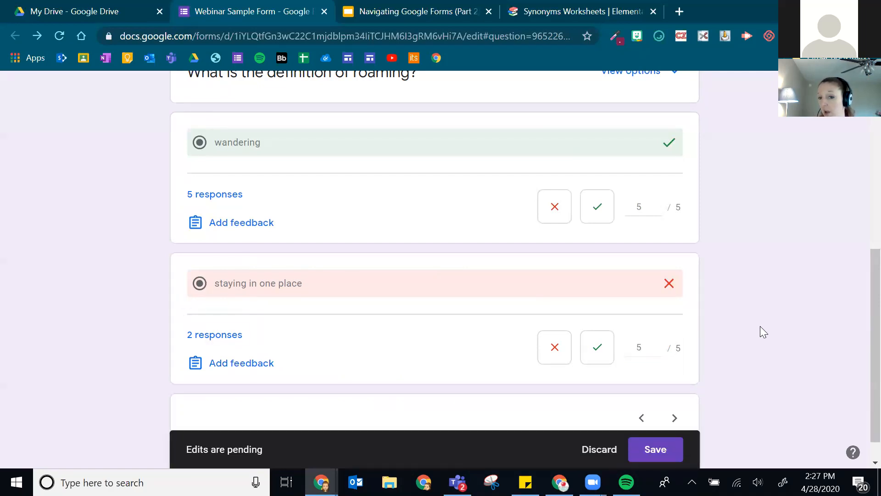
pyautogui.click(601, 450)
# Advance from the roaming question to "Which is an example of onomatopoeia?" and review its grouped answers
pyautogui.scroll(-7, 372, 307)
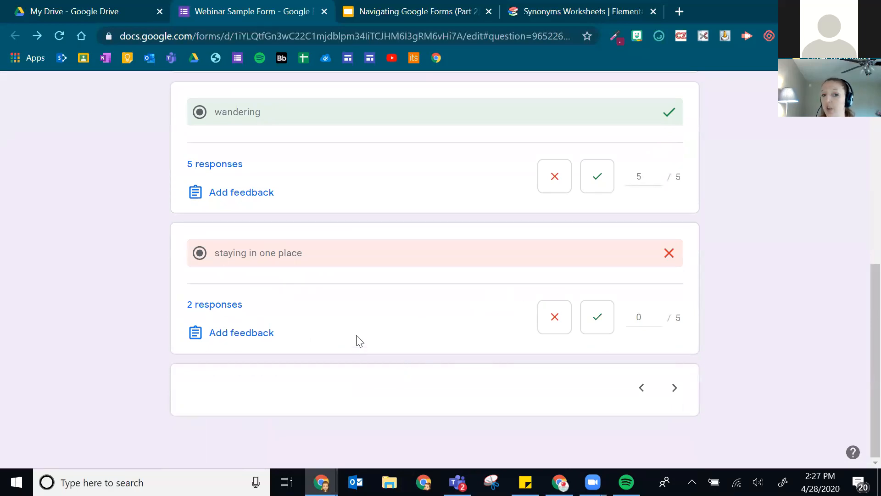
pyautogui.scroll(7, 371, 353)
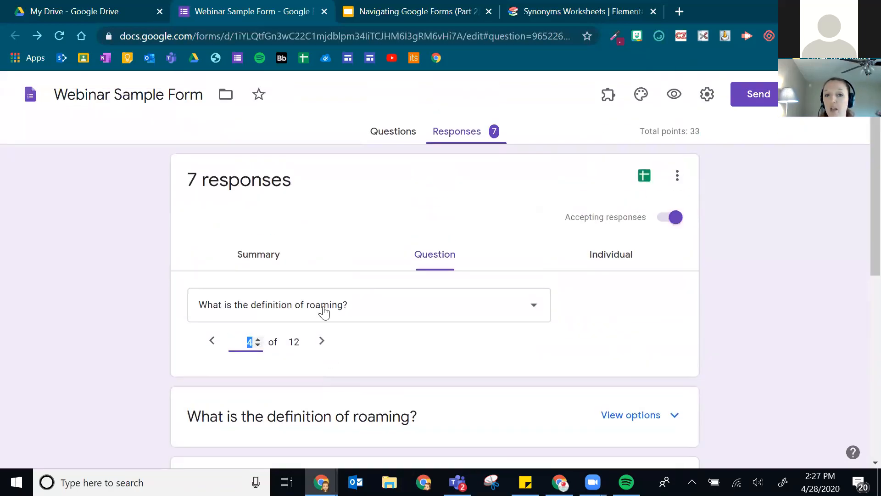
pyautogui.click(249, 308)
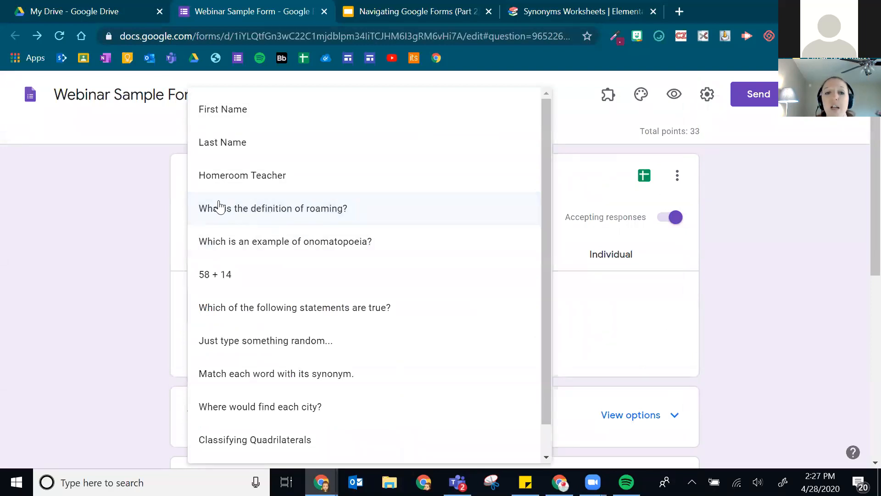
pyautogui.click(85, 261)
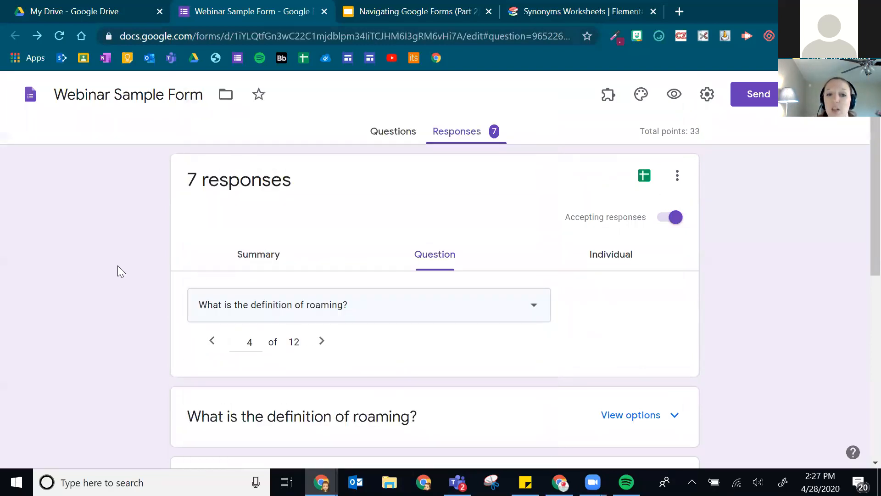
pyautogui.click(319, 343)
pyautogui.scroll(-5, 360, 278)
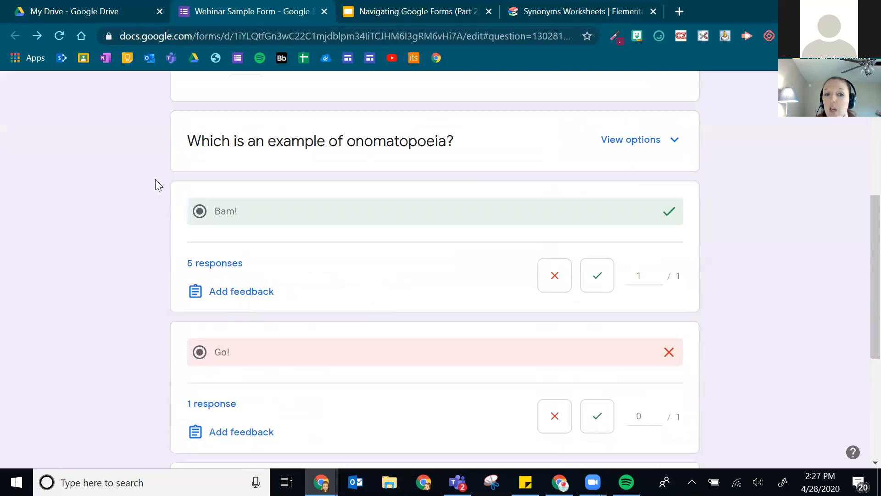
pyautogui.scroll(4, 293, 293)
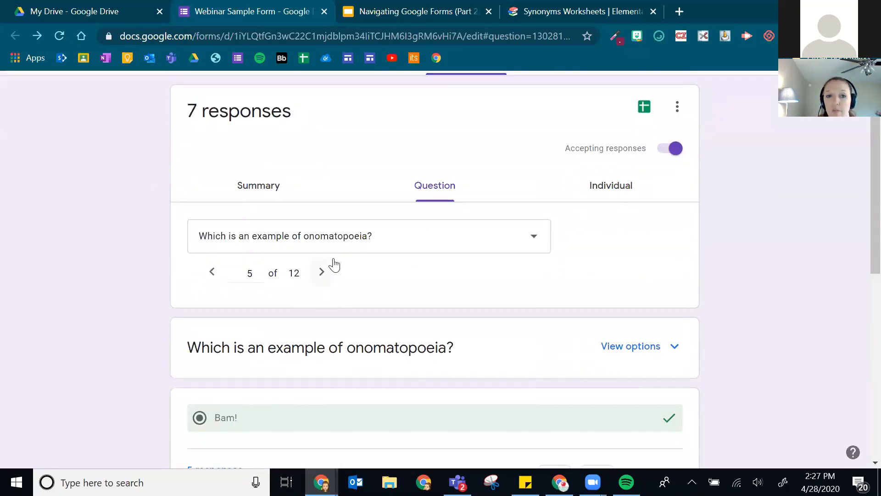
# Go to the sixth question, 58 + 14, and review the submitted answers and the points given to each
pyautogui.click(322, 271)
pyautogui.scroll(-6, 177, 282)
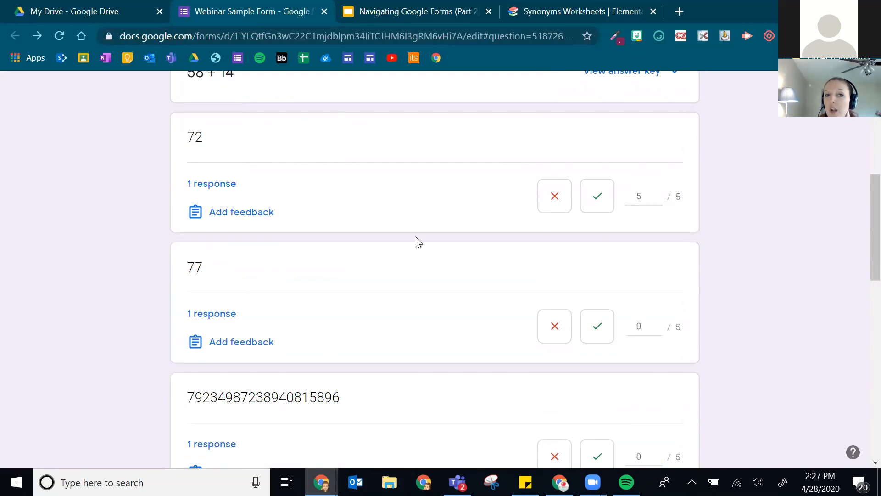
pyautogui.scroll(2, 224, 194)
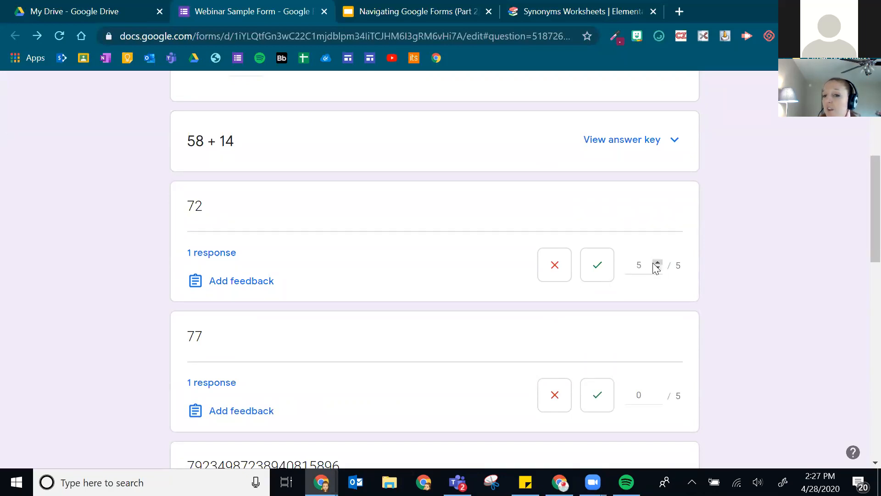
pyautogui.scroll(-3, 652, 268)
pyautogui.scroll(-9, 311, 236)
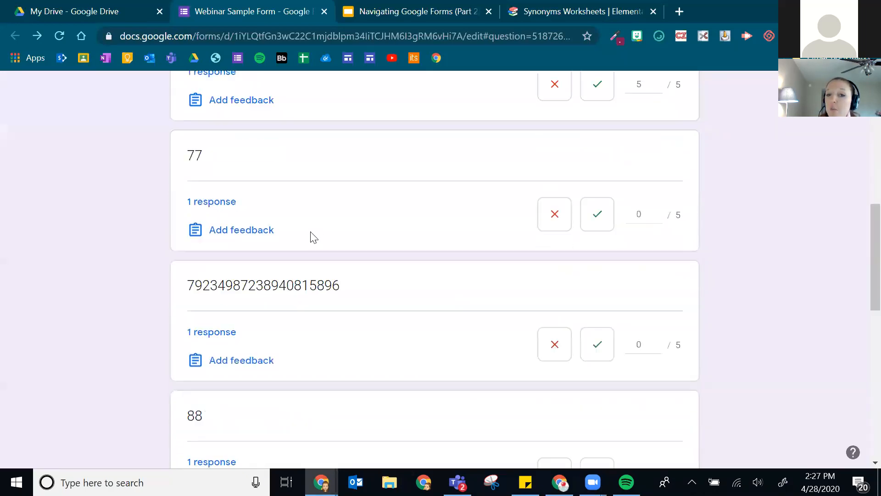
pyautogui.scroll(-4, 429, 234)
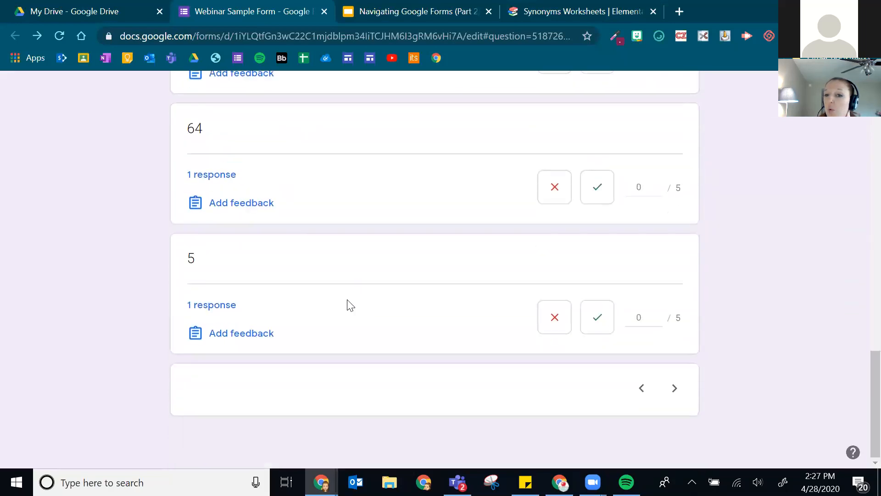
pyautogui.scroll(8, 399, 283)
pyautogui.scroll(13, 434, 299)
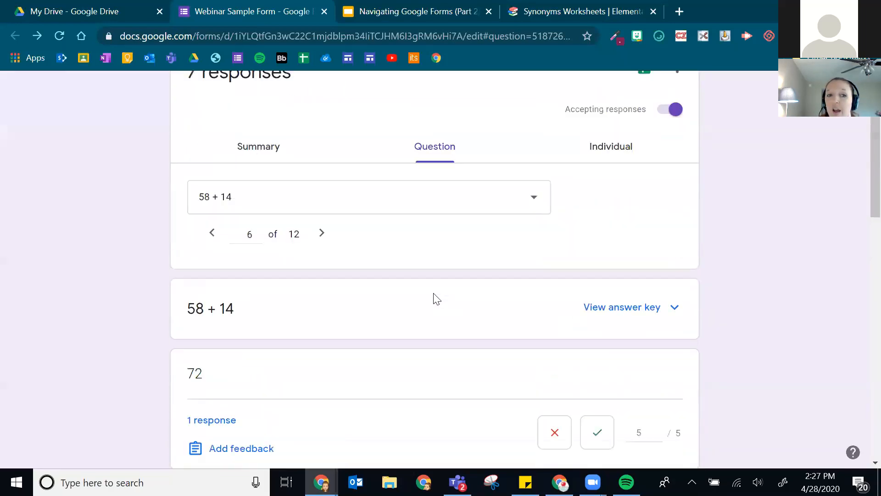
pyautogui.scroll(-3, 417, 265)
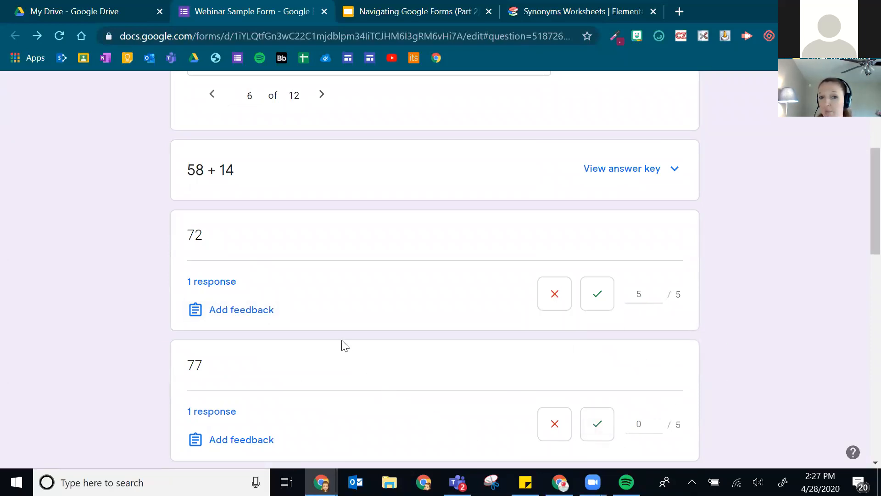
pyautogui.scroll(-6, 375, 369)
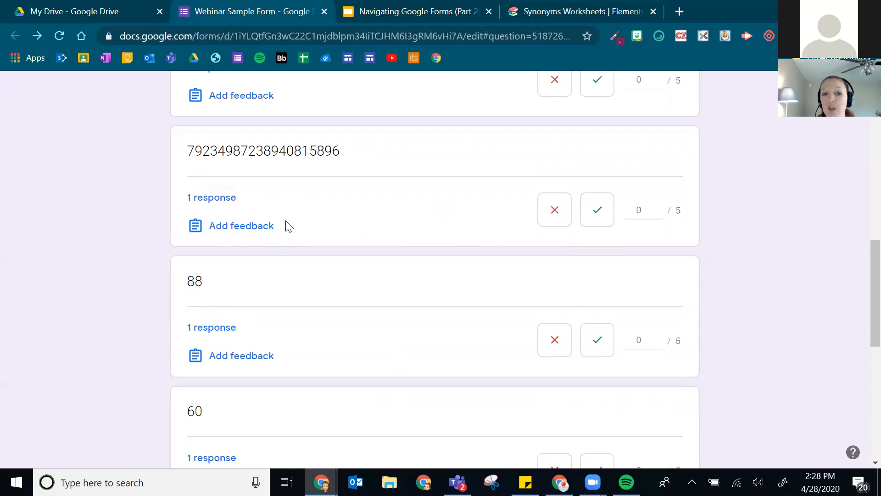
pyautogui.click(269, 226)
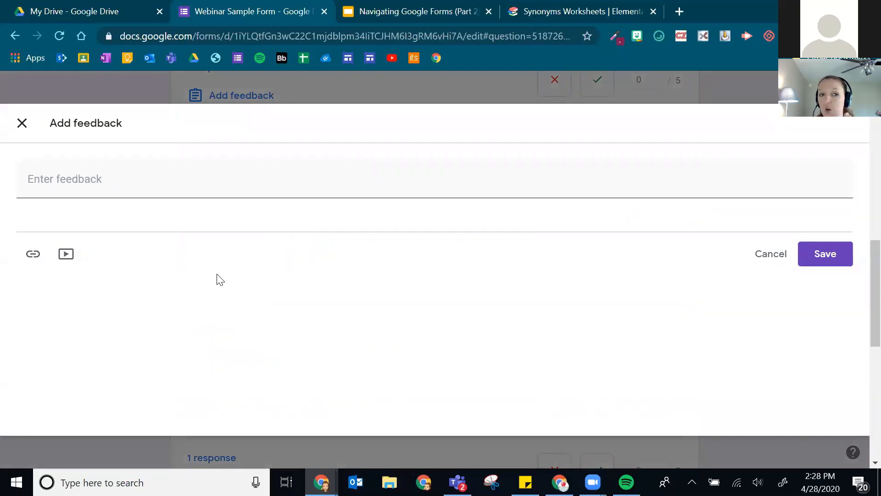
pyautogui.click(37, 166)
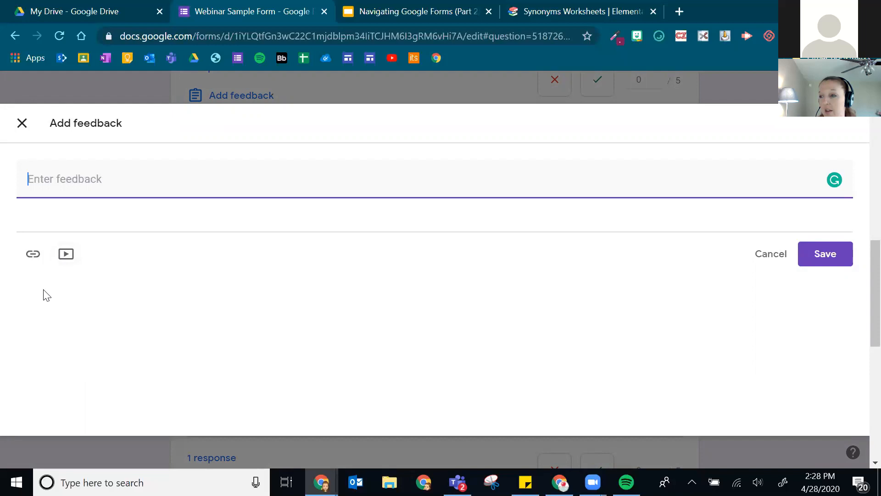
pyautogui.click(22, 124)
# Review the answers to "Which of the following statements are true?" and expand the missing correct answer under the 41<52 response
pyautogui.scroll(10, 611, 278)
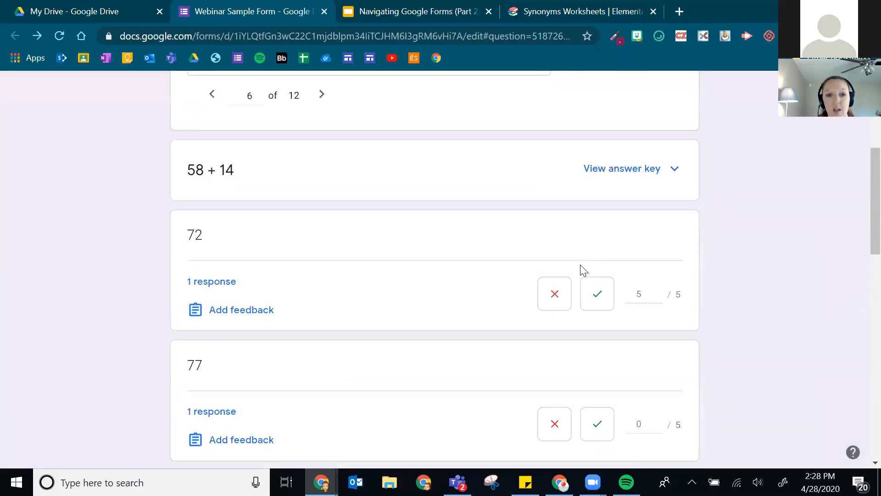
pyautogui.click(321, 341)
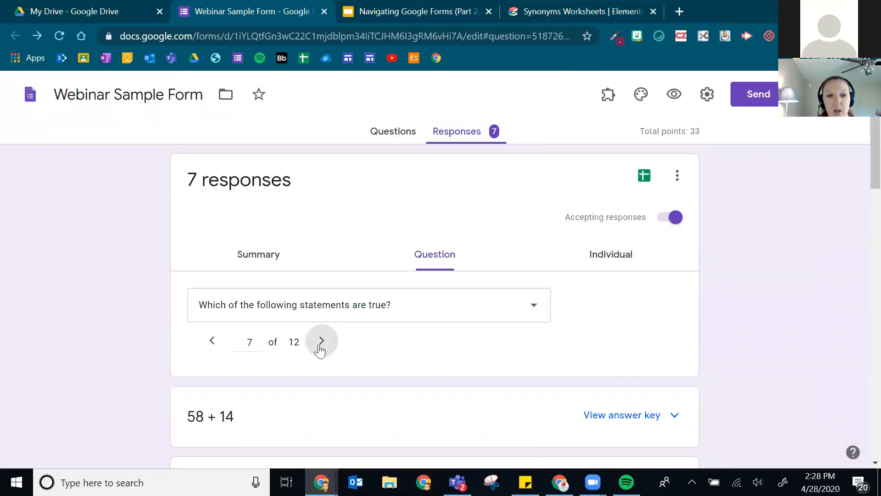
pyautogui.scroll(-5, 279, 290)
pyautogui.scroll(-2, 432, 288)
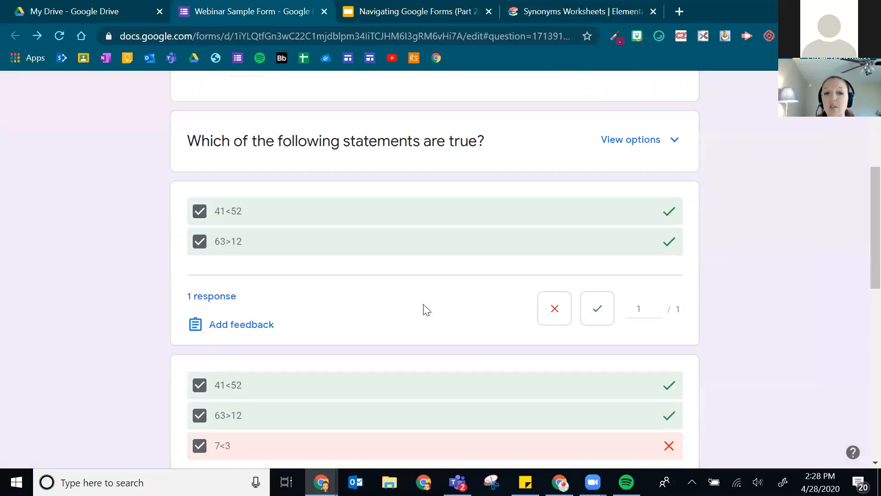
pyautogui.scroll(-4, 415, 291)
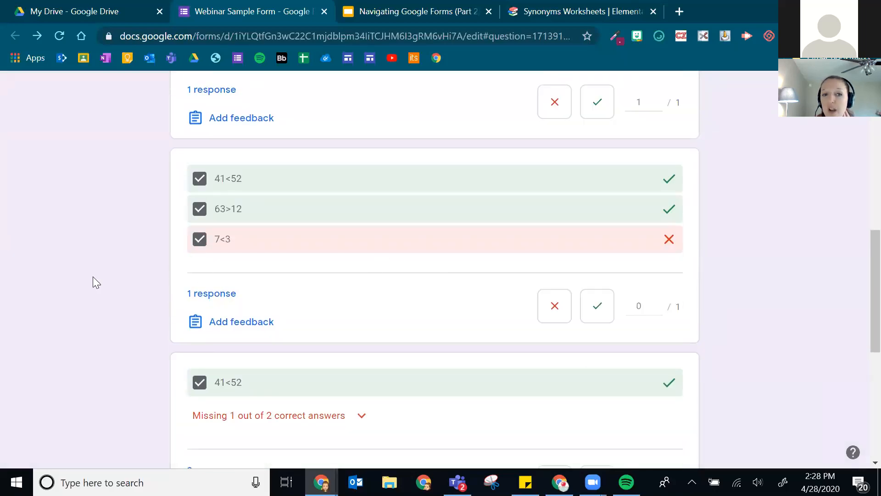
pyautogui.scroll(5, 463, 172)
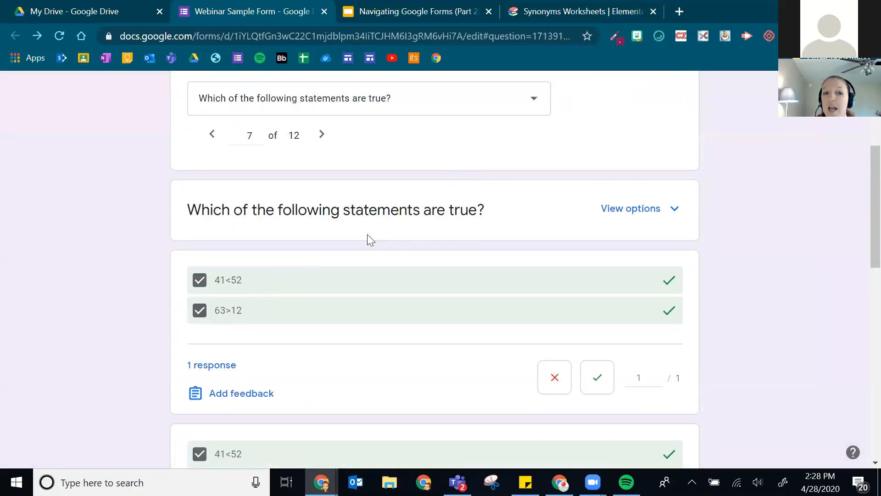
pyautogui.scroll(-1, 367, 236)
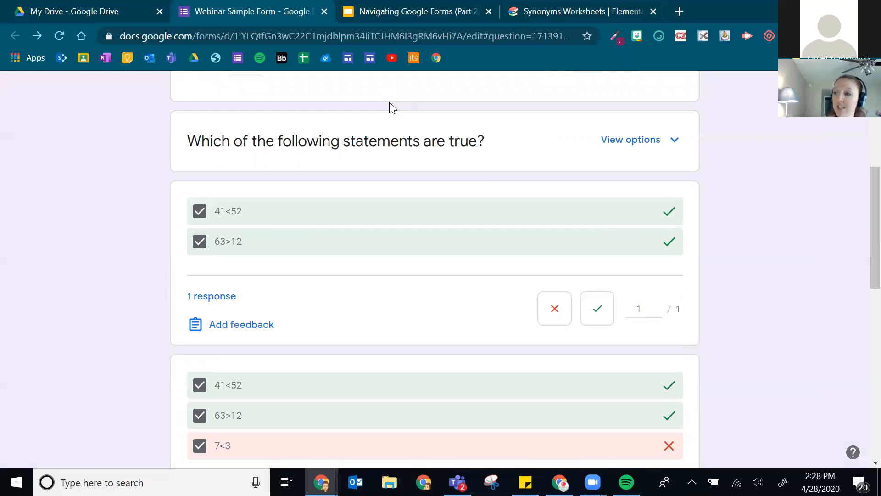
pyautogui.scroll(-3, 458, 255)
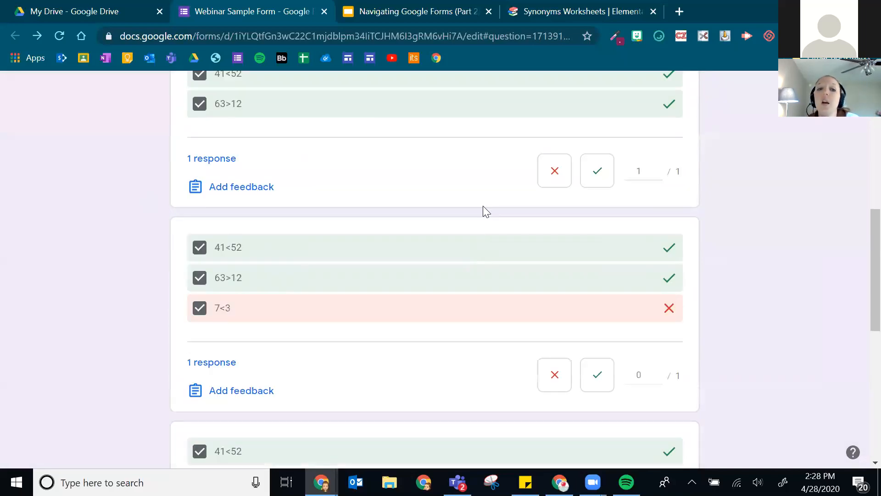
pyautogui.scroll(-3, 484, 211)
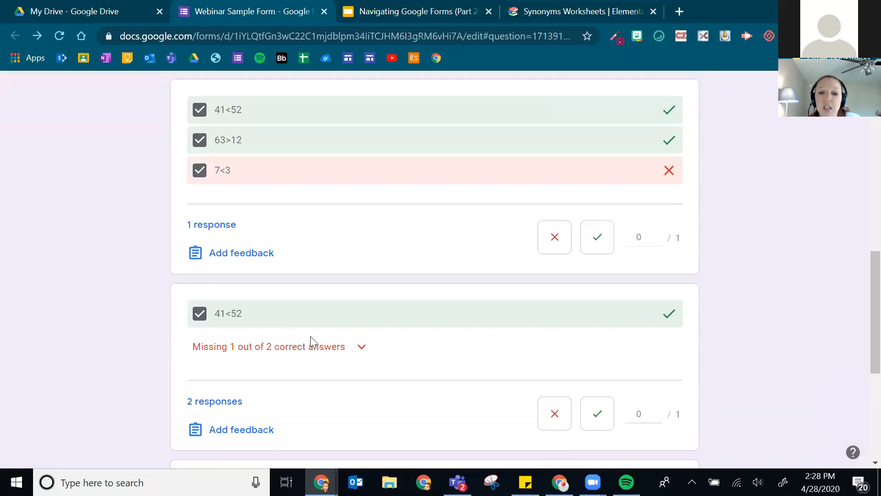
pyautogui.click(365, 348)
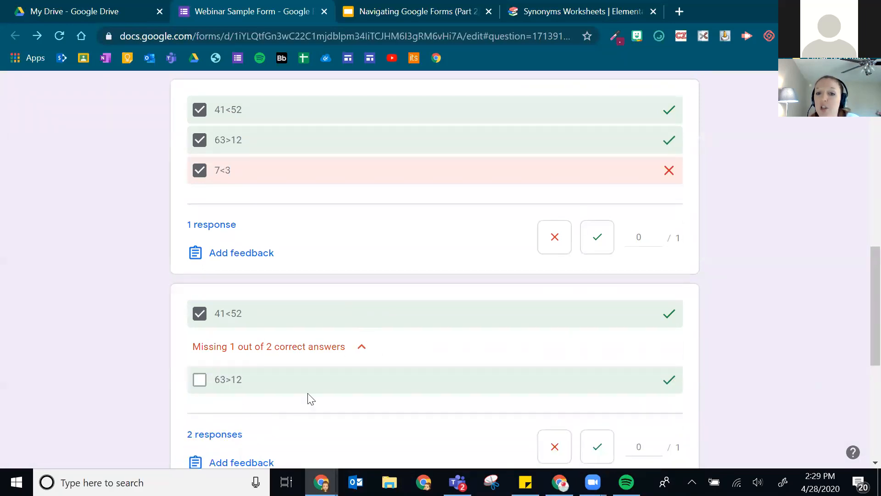
# Give the two responses that selected only 41<52 partial credit of 0.5 out of 1 point and save the grade
pyautogui.scroll(-1, 579, 375)
pyautogui.scroll(-1, 579, 375)
pyautogui.click(638, 377)
pyautogui.write('.05')
pyautogui.press('BackSpace')
pyautogui.press('BackSpace')
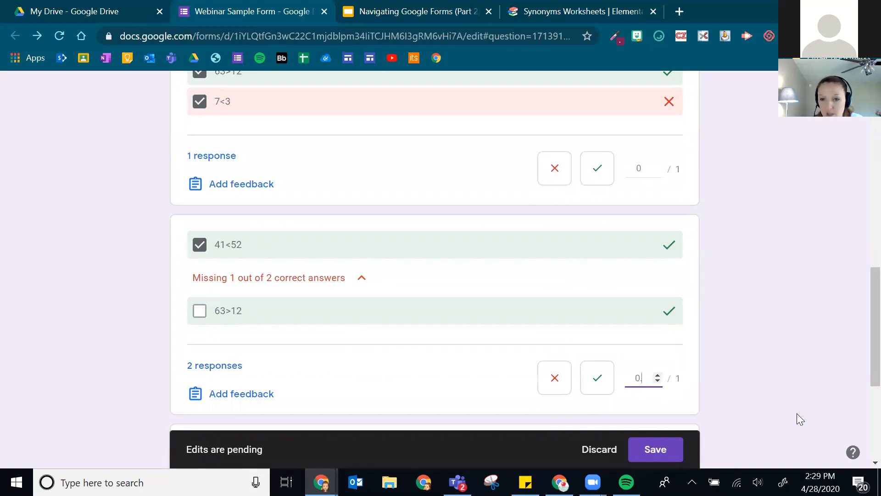
pyautogui.write('5')
pyautogui.click(599, 383)
pyautogui.click(644, 379)
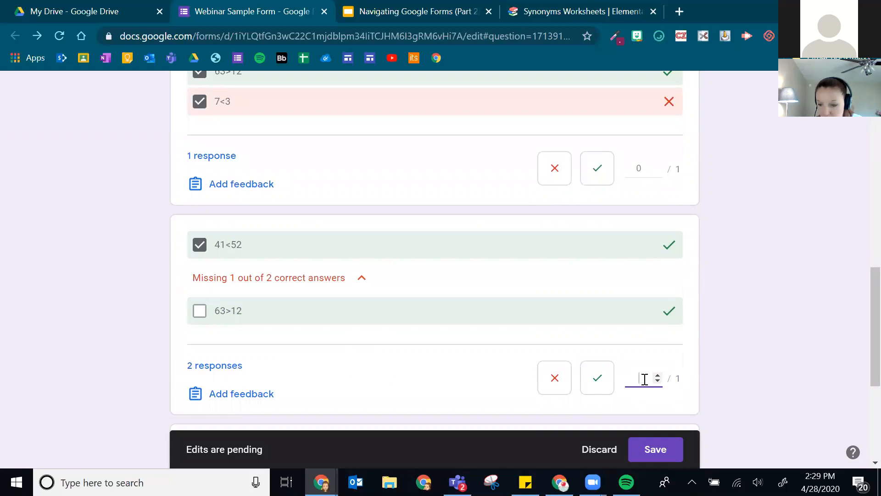
pyautogui.write('.5')
pyautogui.click(656, 449)
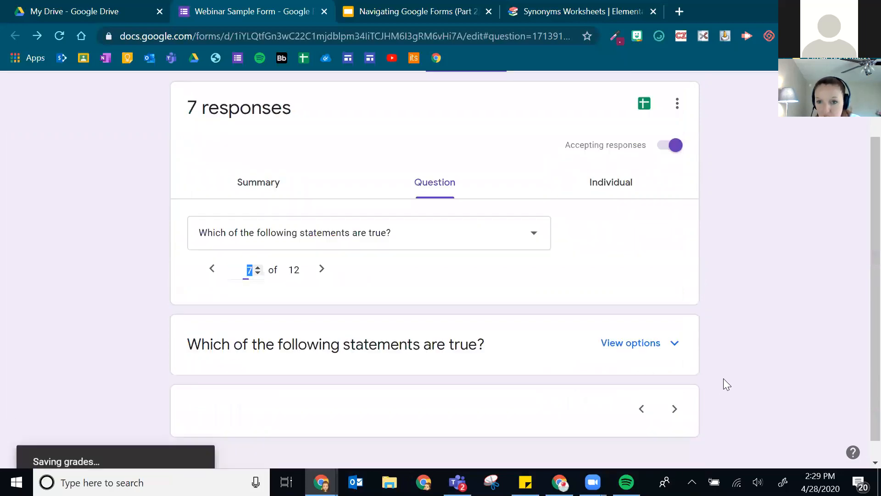
# Mark the three responses that selected only 63>12 as correct for 1 point and save the grade
pyautogui.scroll(-20, 729, 349)
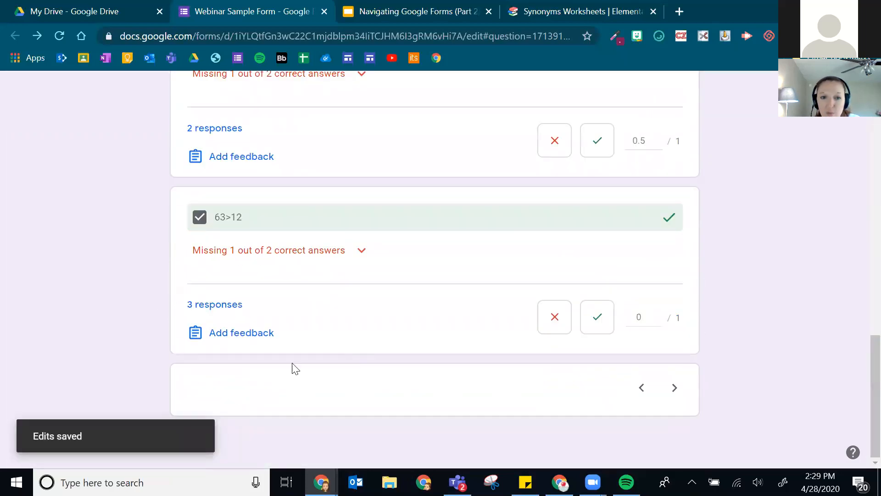
pyautogui.doubleClick(639, 317)
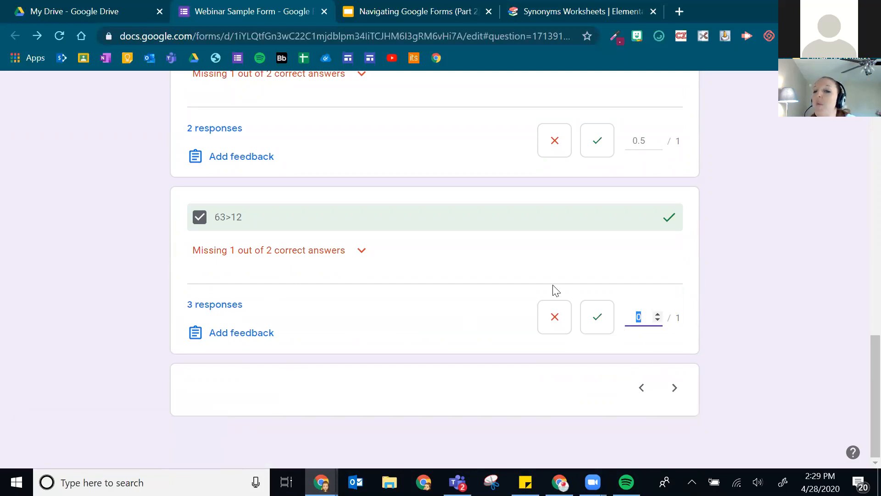
pyautogui.click(659, 312)
pyautogui.click(598, 318)
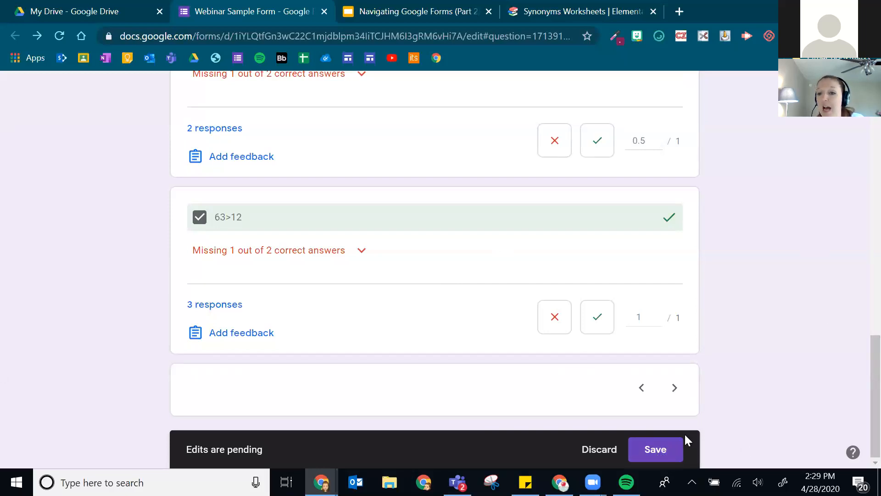
pyautogui.click(657, 450)
# Check the saved scores on the partially correct 41<52 and 63>12 answer groups
pyautogui.scroll(-5, 576, 329)
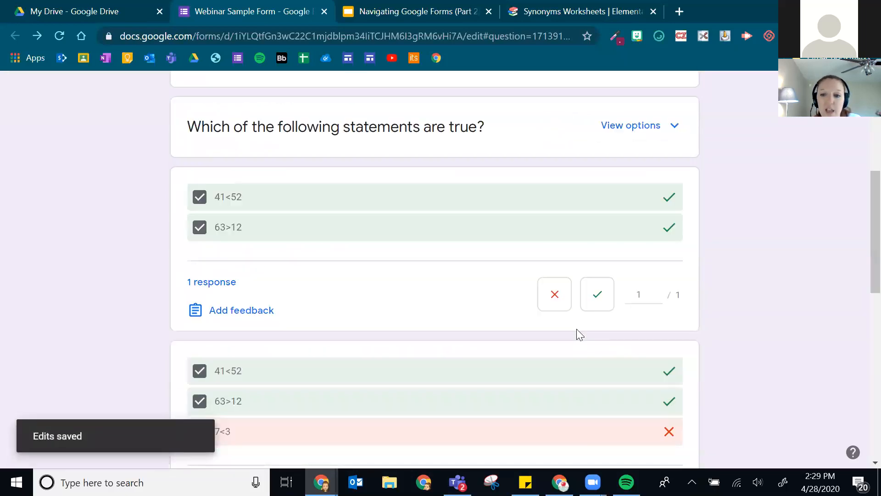
pyautogui.scroll(-8, 576, 328)
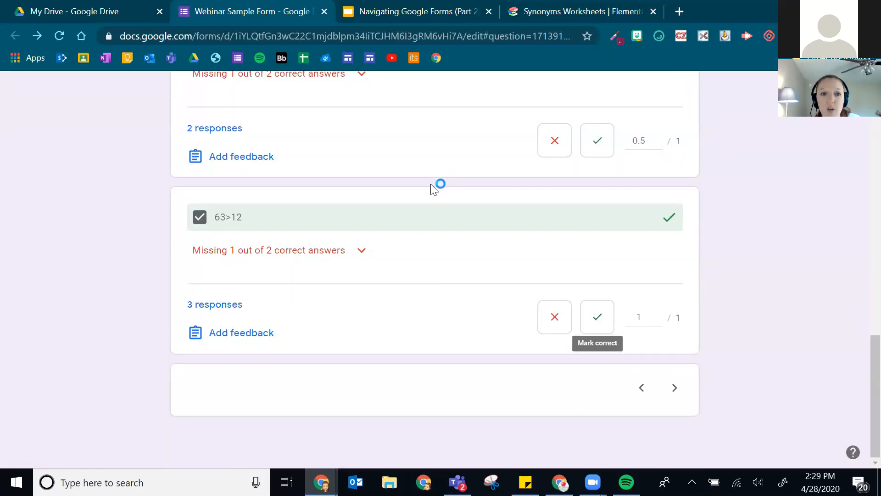
pyautogui.click(641, 281)
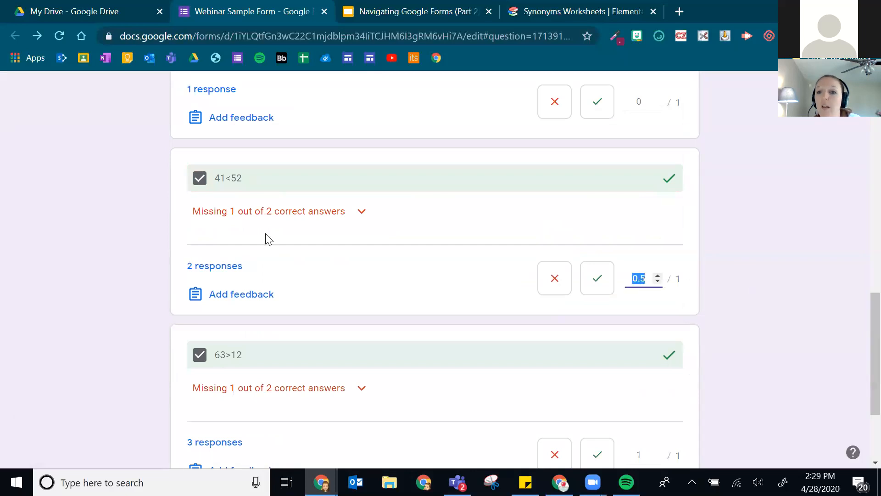
pyautogui.click(677, 273)
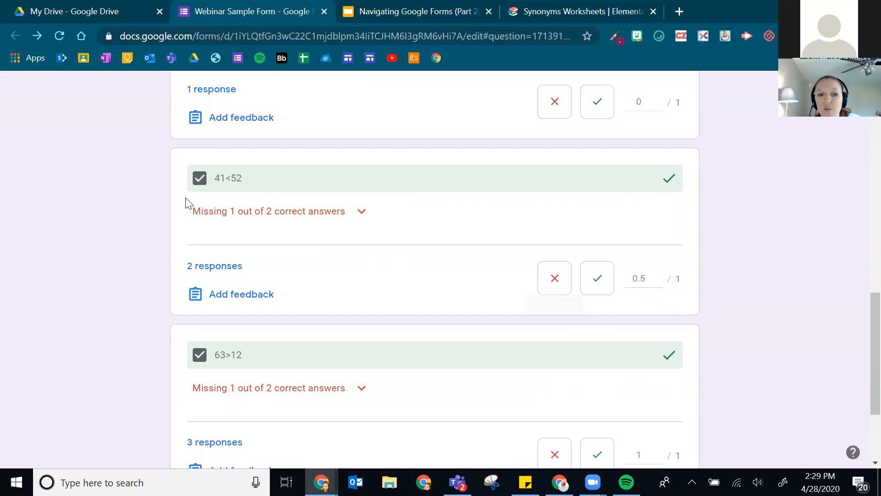
pyautogui.scroll(-3, 612, 297)
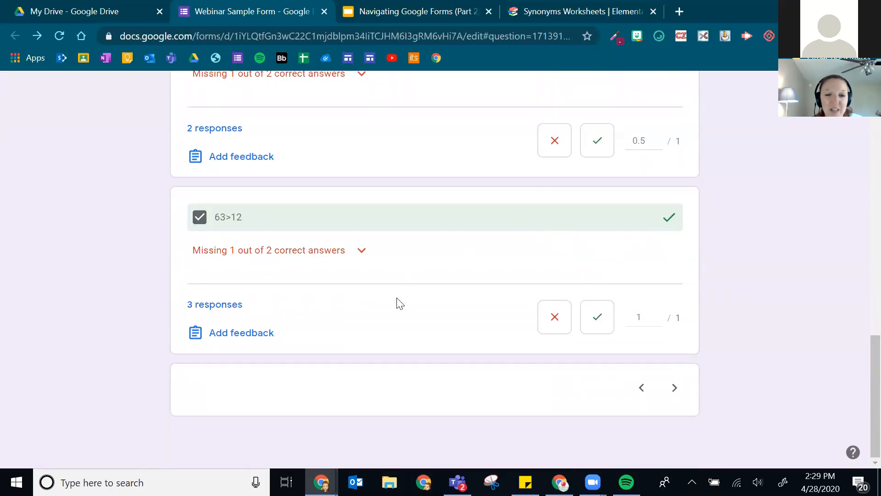
# Switch the displayed question to "Just type something random..."
pyautogui.scroll(10, 399, 303)
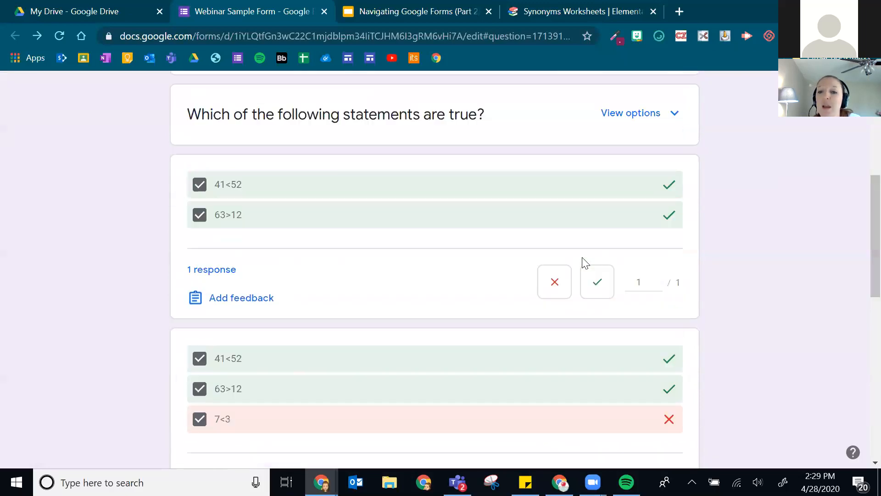
pyautogui.scroll(2, 585, 263)
pyautogui.scroll(3, 532, 307)
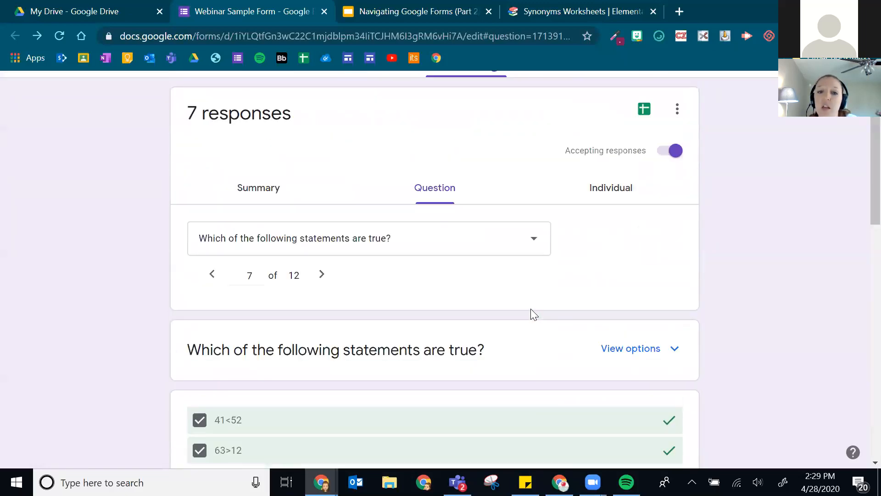
pyautogui.click(408, 253)
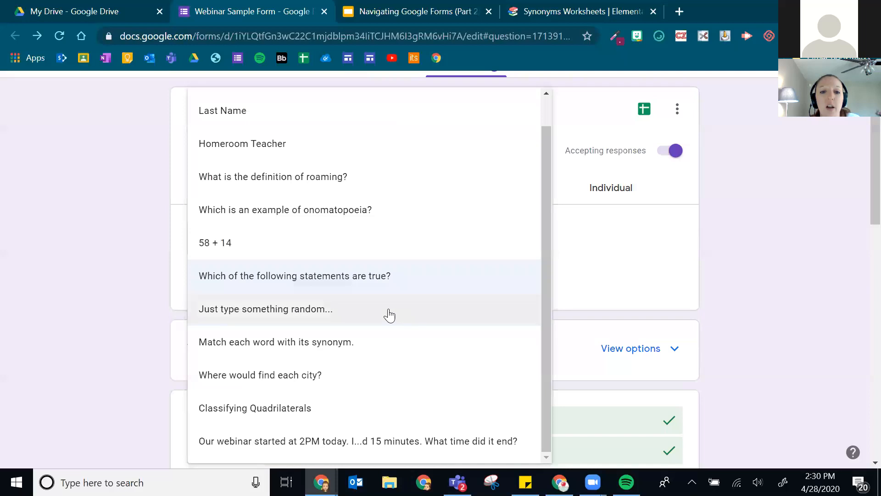
pyautogui.click(363, 321)
# Mark the "this is my random typing..." response correct for 1 point and the "Magic, magic.....Oooohhhhh" response incorrect for 0 points
pyautogui.scroll(-3, 349, 337)
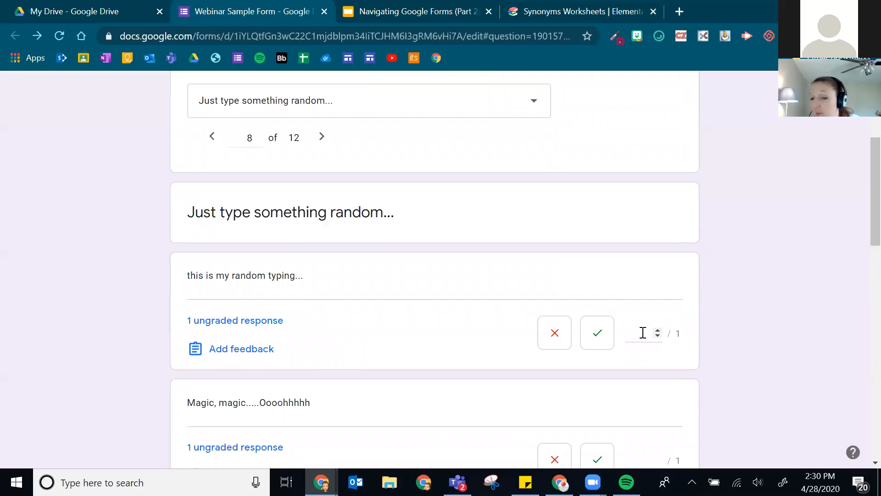
pyautogui.click(637, 342)
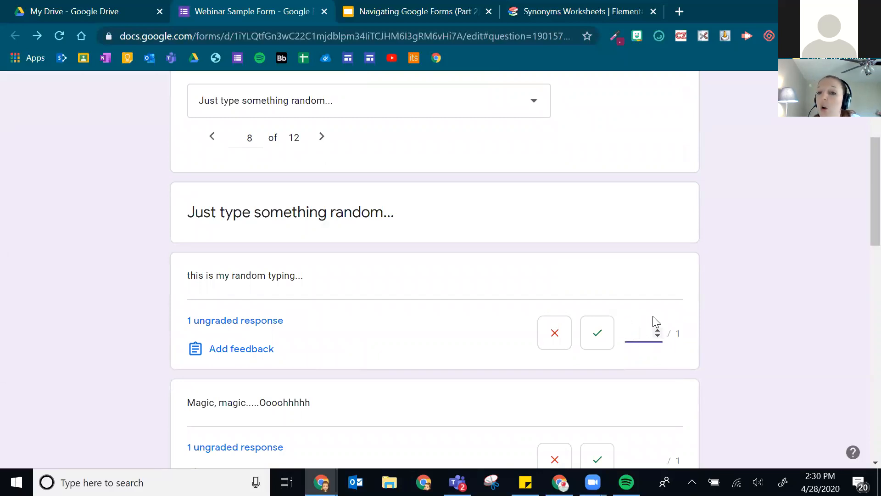
pyautogui.click(592, 332)
pyautogui.scroll(-3, 556, 401)
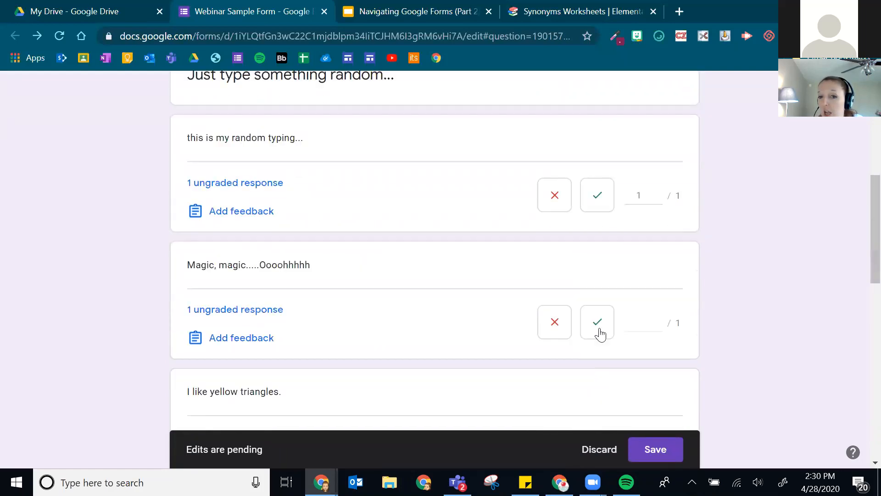
pyautogui.click(551, 332)
pyautogui.scroll(-4, 582, 305)
# Mark the "I like yellow triangles." response correct, the response after it incorrect, and the "Something random" response correct
pyautogui.click(582, 309)
pyautogui.scroll(-1, 584, 310)
pyautogui.click(555, 300)
pyautogui.scroll(-2, 594, 300)
pyautogui.click(595, 359)
pyautogui.scroll(-3, 533, 321)
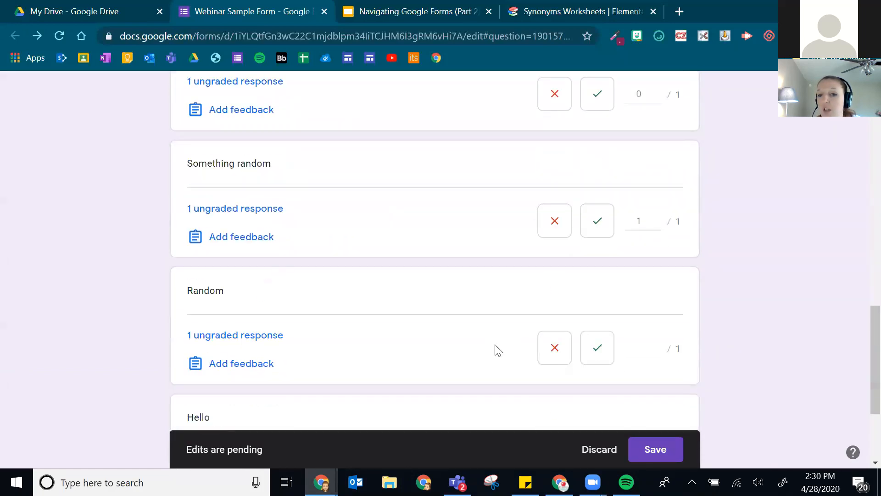
# Mark the "Random" and "Hello" responses correct for 1 point each and save the grades
pyautogui.click(598, 351)
pyautogui.scroll(-1, 591, 335)
pyautogui.scroll(-2, 591, 329)
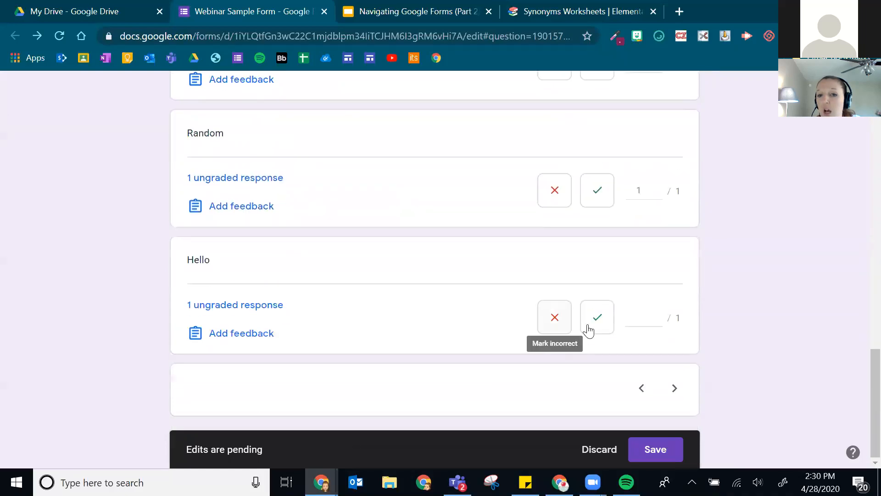
pyautogui.click(597, 317)
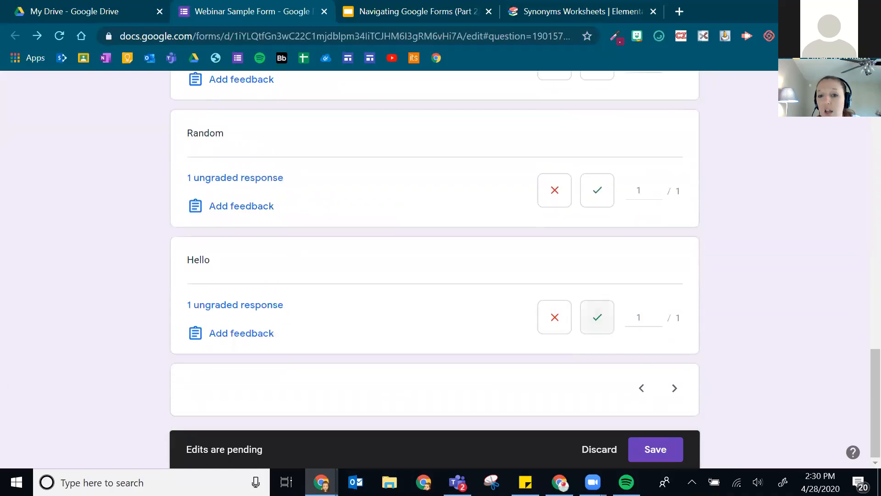
pyautogui.click(655, 450)
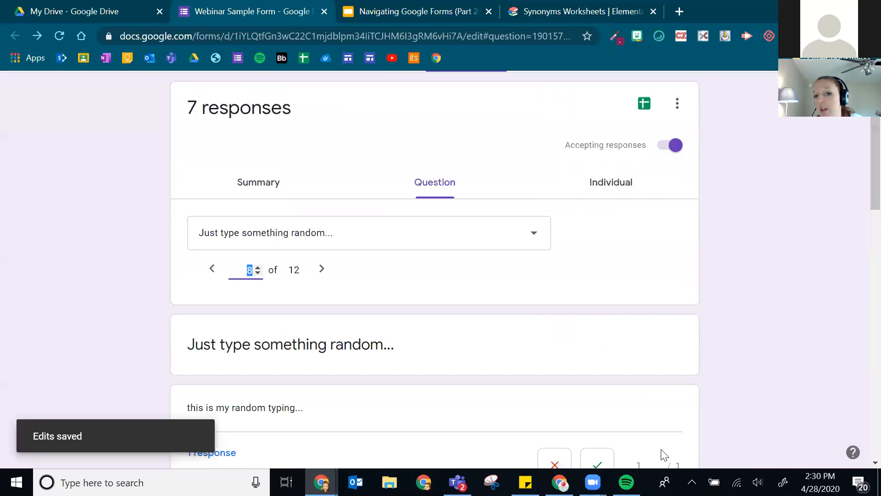
# Switch to the question "Match each word with its synonym." and look over its answers
pyautogui.click(348, 232)
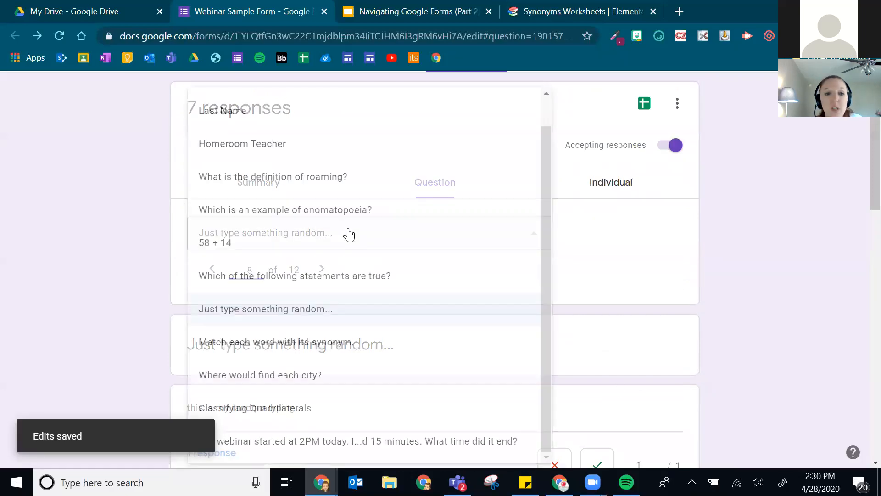
pyautogui.click(316, 354)
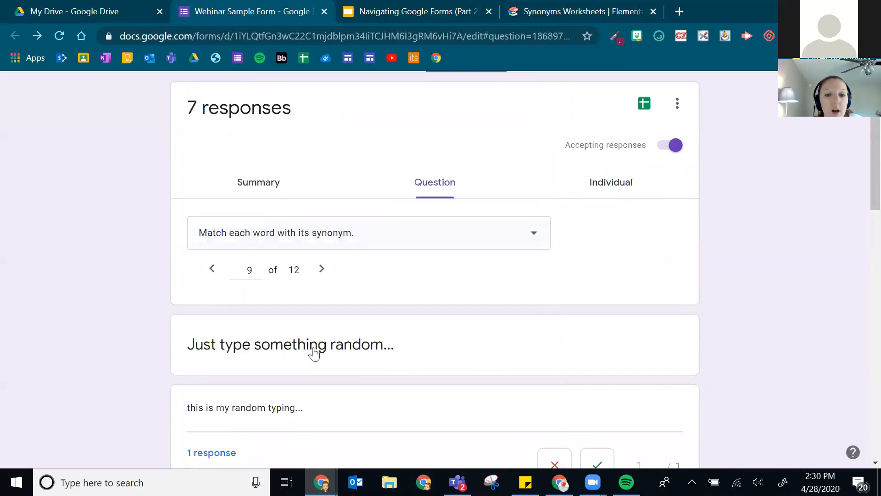
pyautogui.scroll(-5, 469, 367)
pyautogui.scroll(5, 469, 367)
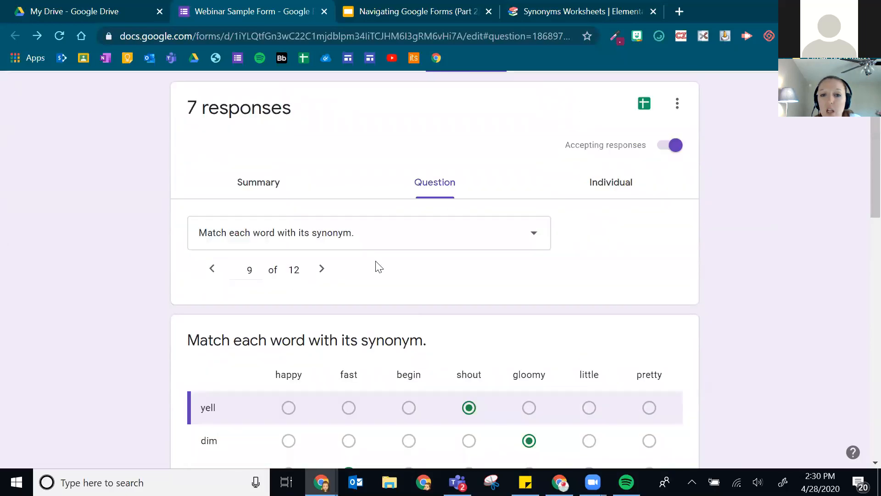
# Switch to the question "Where would find each city?" and look over its answers
pyautogui.click(364, 238)
pyautogui.click(324, 377)
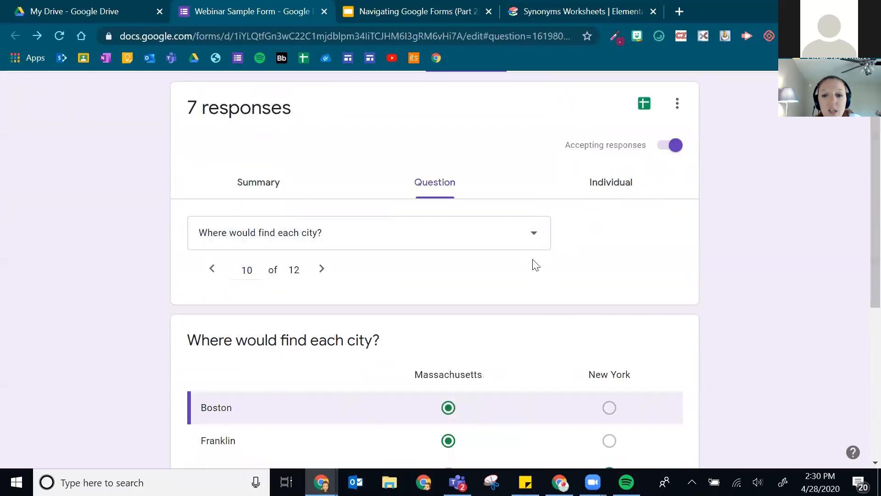
pyautogui.scroll(-7, 525, 285)
pyautogui.scroll(6, 458, 289)
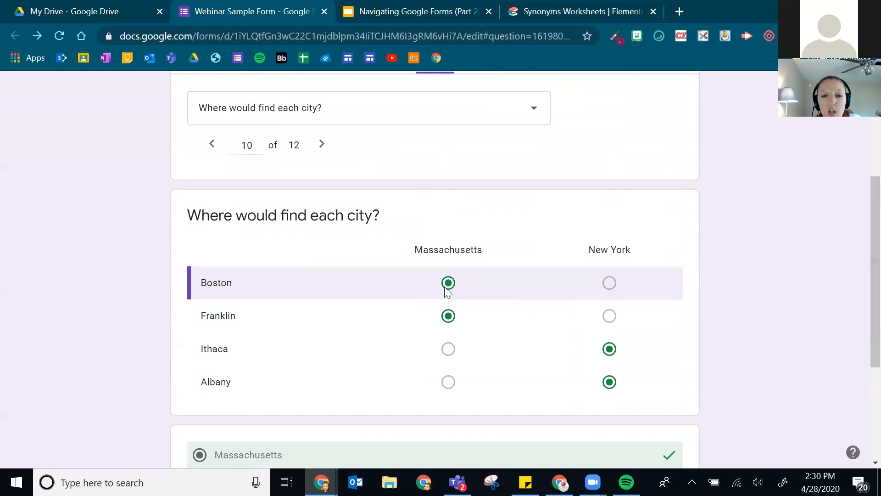
# Switch to the "Classifying Quadrilaterals" question and check how its grouped answers are scored
pyautogui.click(304, 275)
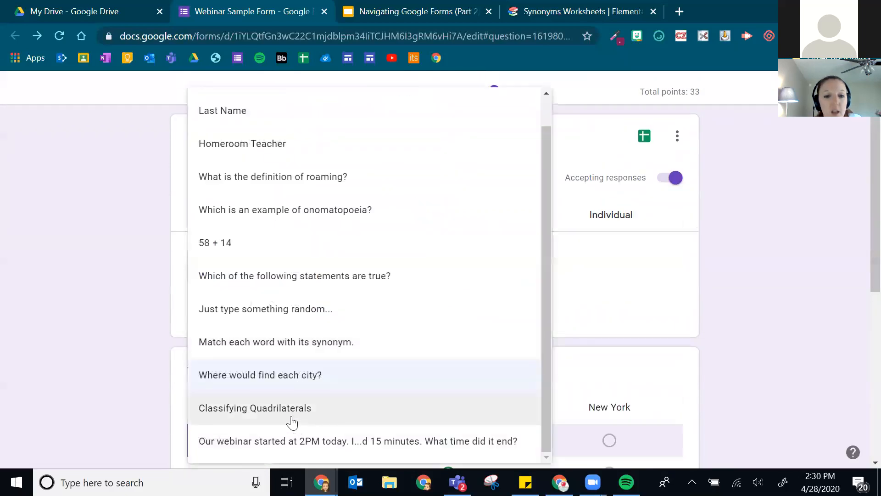
pyautogui.click(277, 416)
pyautogui.scroll(-1, 609, 337)
pyautogui.scroll(-13, 628, 314)
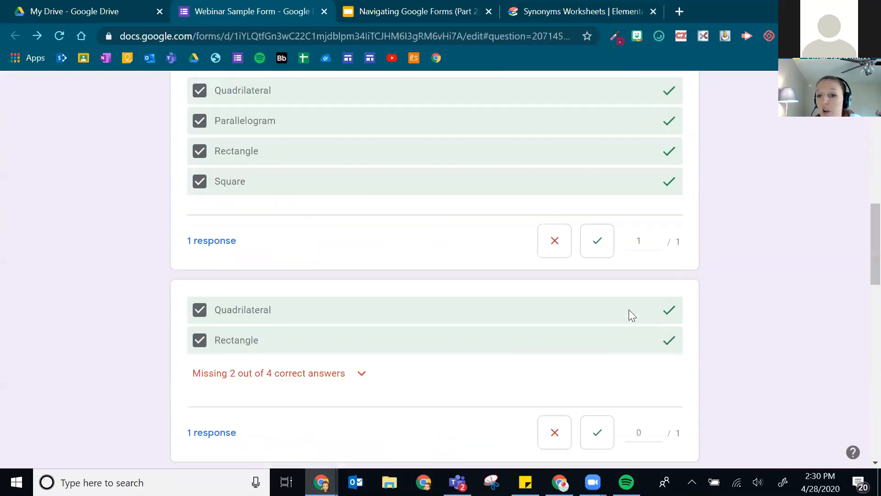
pyautogui.scroll(15, 607, 334)
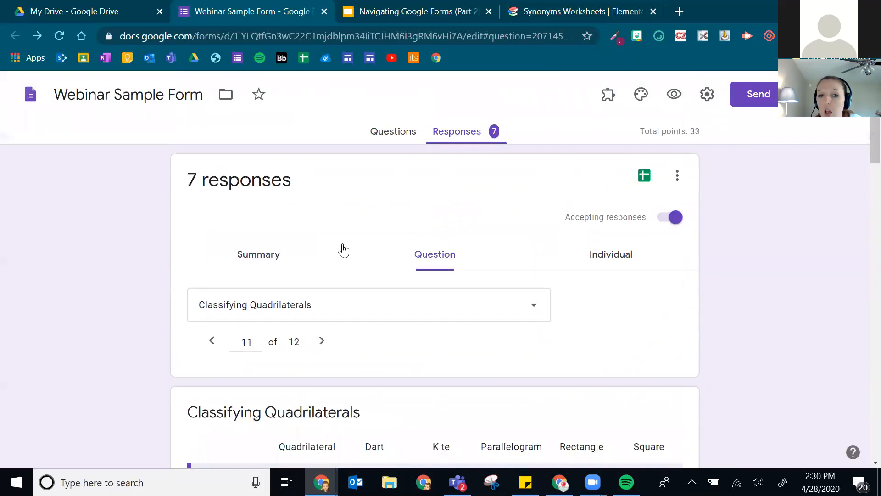
# Switch to the question about when the webinar ended and mark the 03:15 PM responses correct for 1 point
pyautogui.click(285, 313)
pyautogui.scroll(-2, 303, 416)
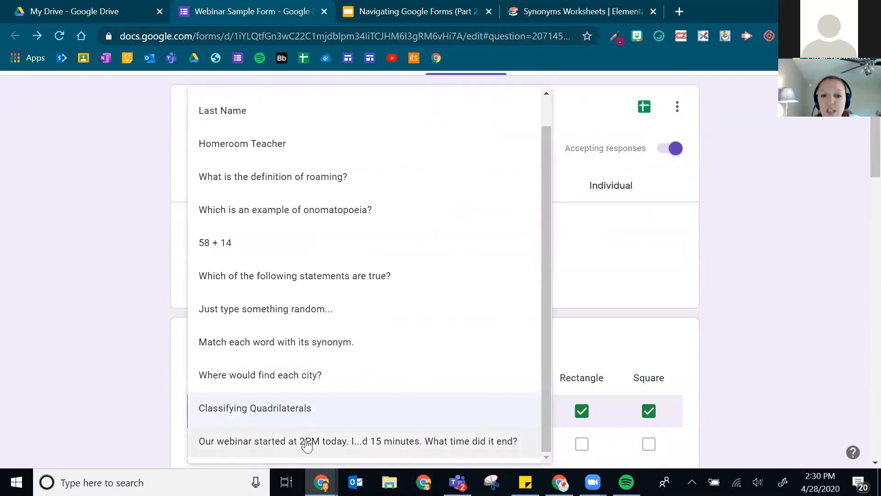
pyautogui.click(280, 442)
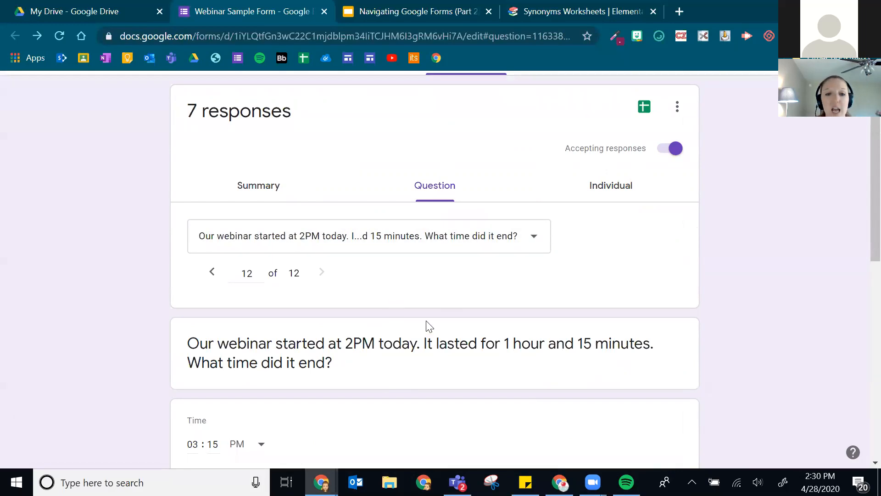
pyautogui.scroll(-3, 429, 326)
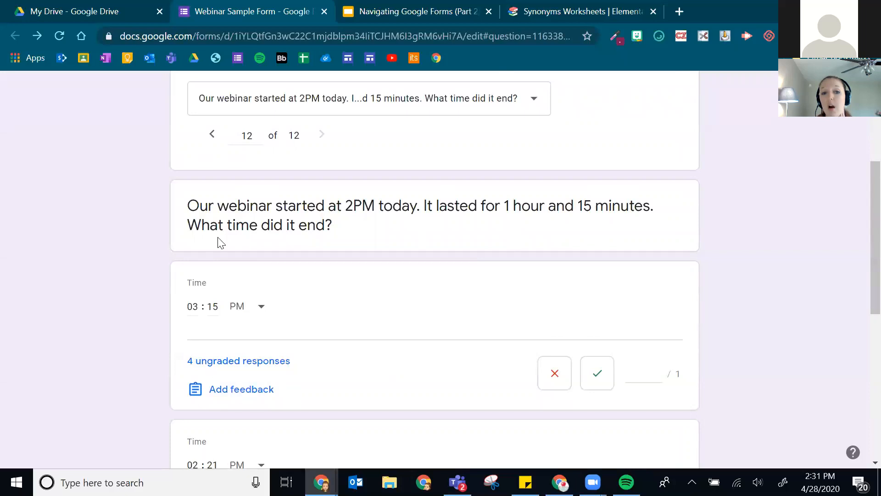
pyautogui.click(601, 386)
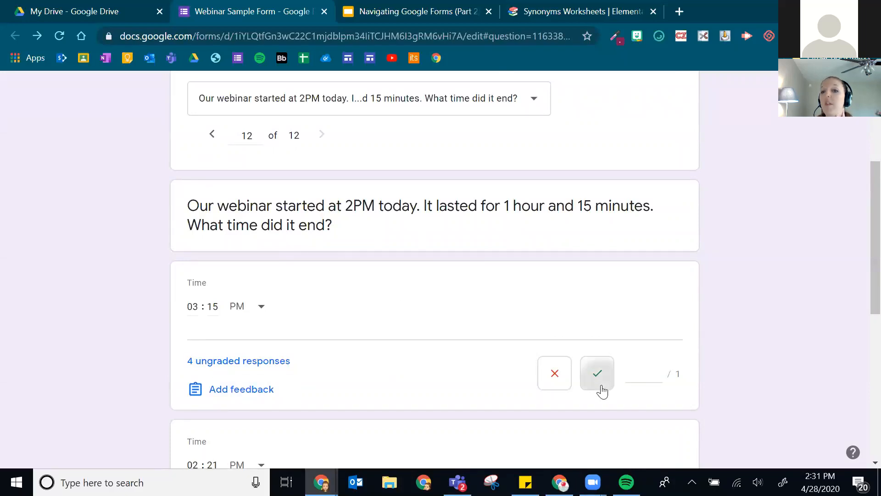
pyautogui.scroll(-5, 333, 311)
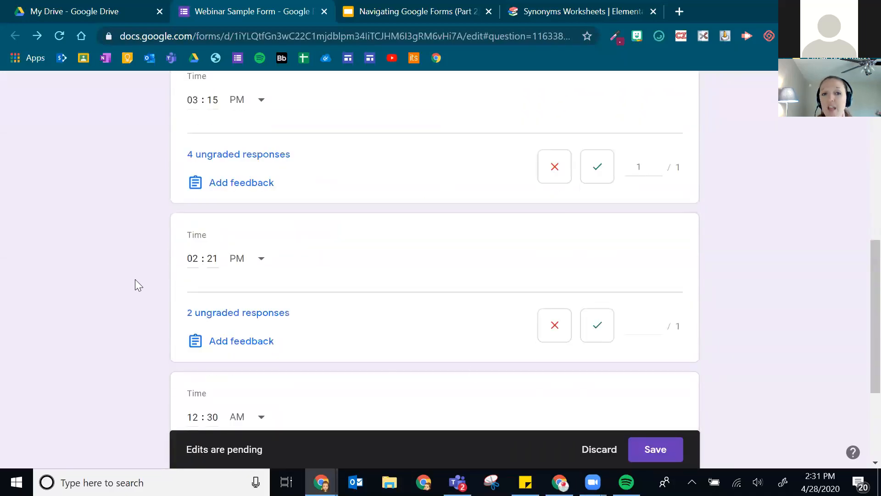
# Mark the 02:21 PM and 12:30 AM responses incorrect for 0 points and save the grades
pyautogui.click(557, 334)
pyautogui.scroll(-3, 367, 273)
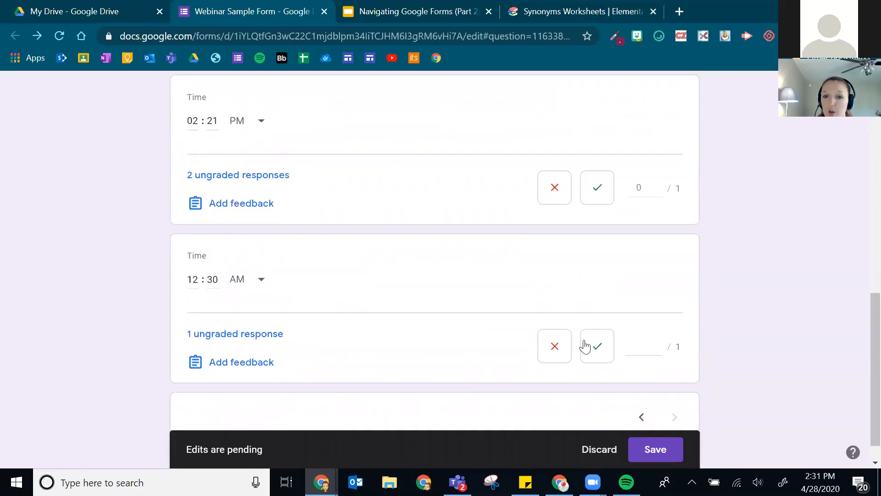
pyautogui.click(553, 351)
pyautogui.scroll(-1, 620, 404)
pyautogui.click(656, 449)
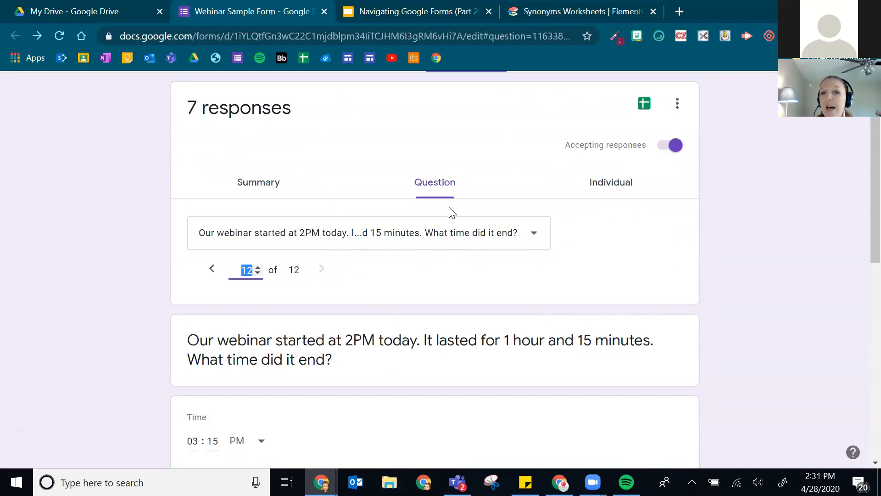
# Show the summary of all responses and examine the average, median, range and points distribution
pyautogui.click(247, 179)
pyautogui.scroll(-3, 533, 311)
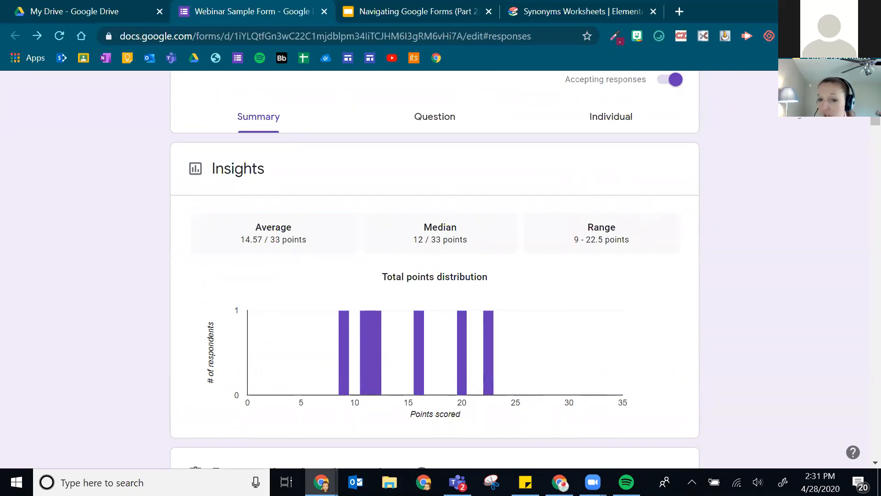
pyautogui.scroll(2, 453, 218)
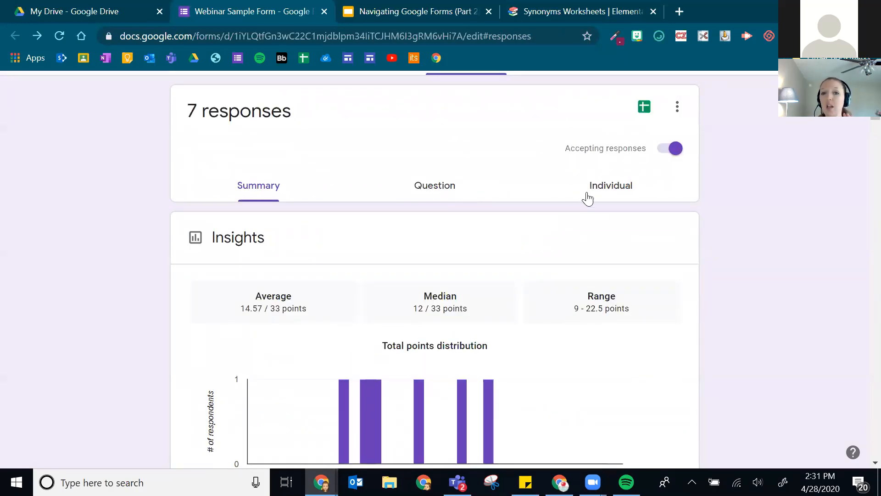
# Switch to individual responses and view the list of respondents without changing the selected one
pyautogui.click(609, 200)
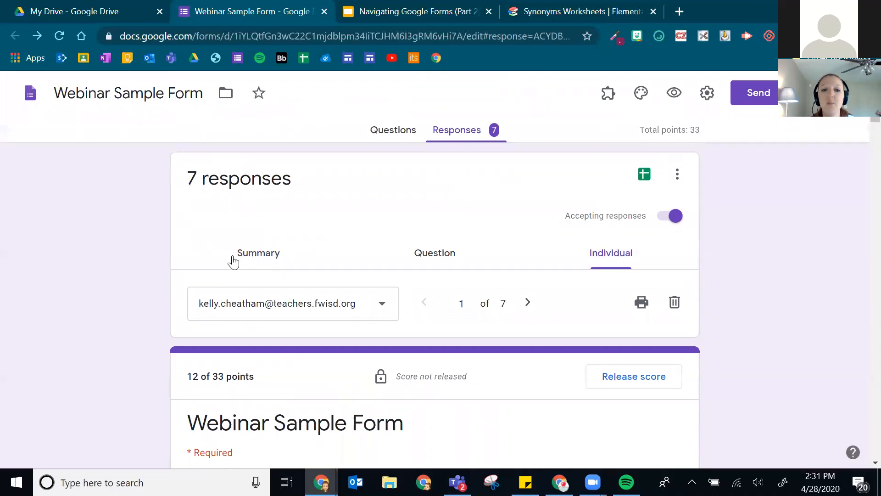
pyautogui.scroll(-1, 201, 243)
pyautogui.click(343, 247)
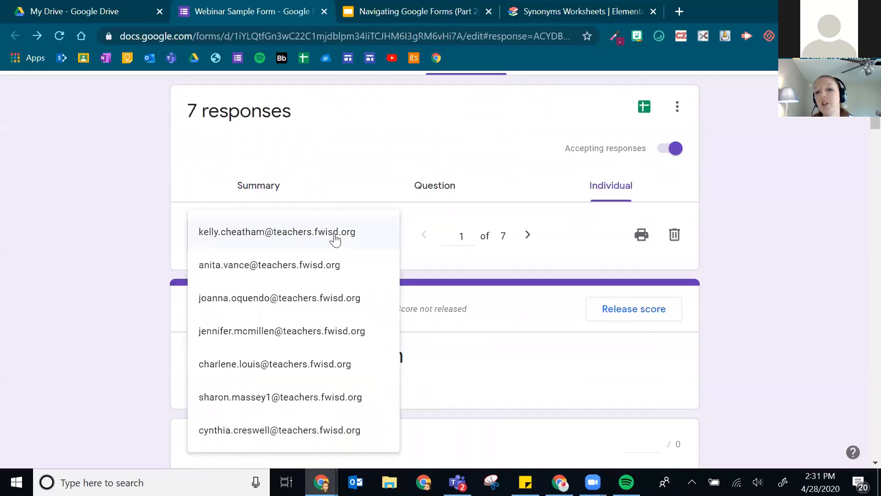
pyautogui.click(153, 217)
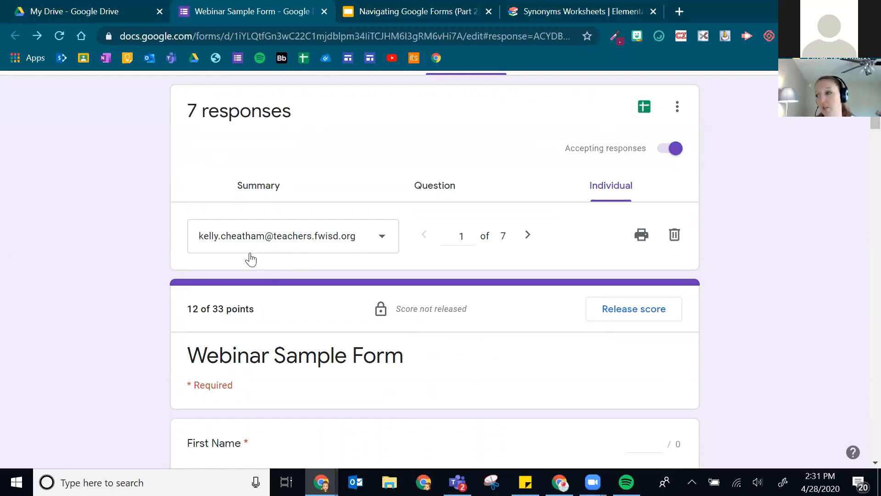
# Page back and forth between the first and second individual responses, ending on the first
pyautogui.click(527, 236)
pyautogui.click(424, 234)
pyautogui.click(531, 234)
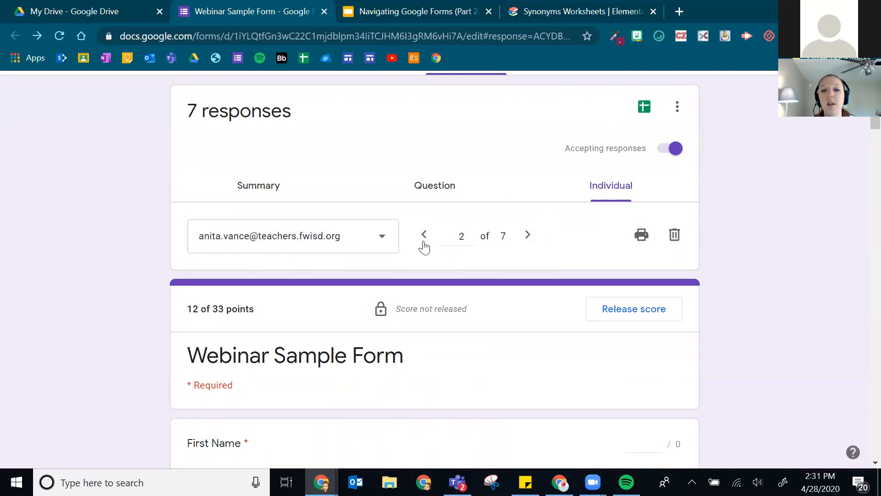
pyautogui.click(422, 239)
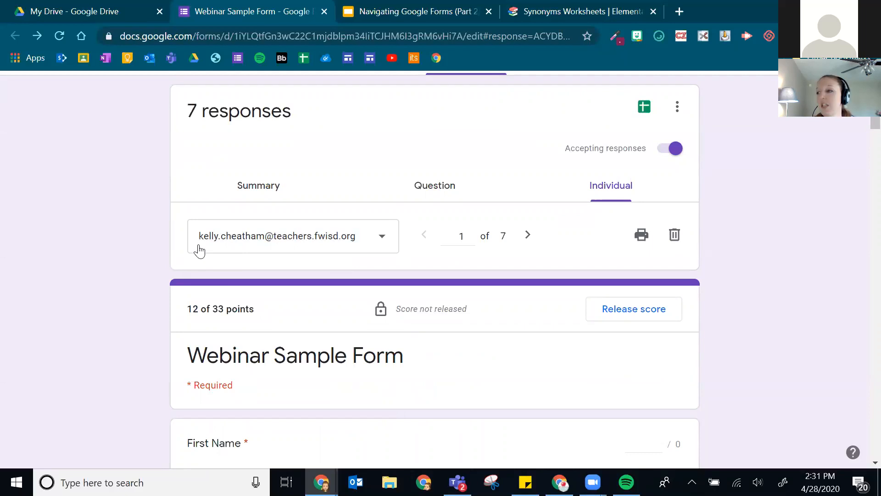
# Look over the first respondent's score, release option, name answers and individual feedback options
pyautogui.scroll(-3, 276, 294)
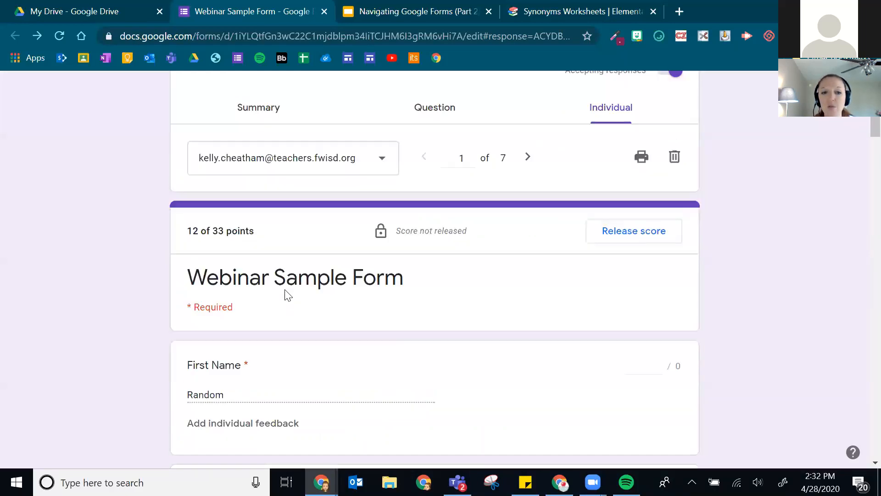
pyautogui.scroll(-1, 312, 279)
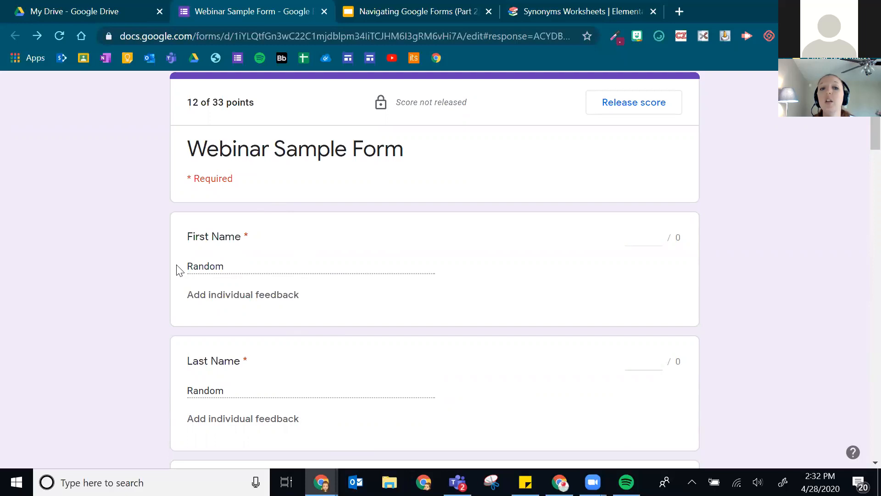
pyautogui.scroll(3, 259, 227)
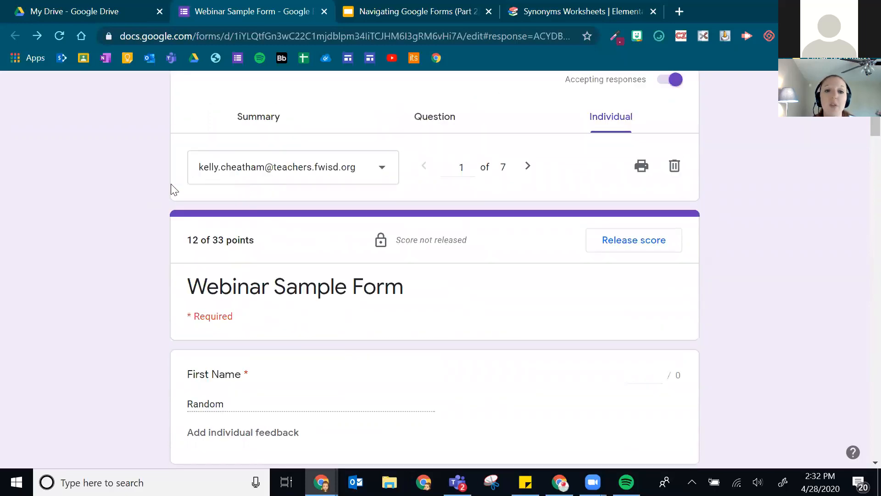
pyautogui.scroll(-3, 262, 373)
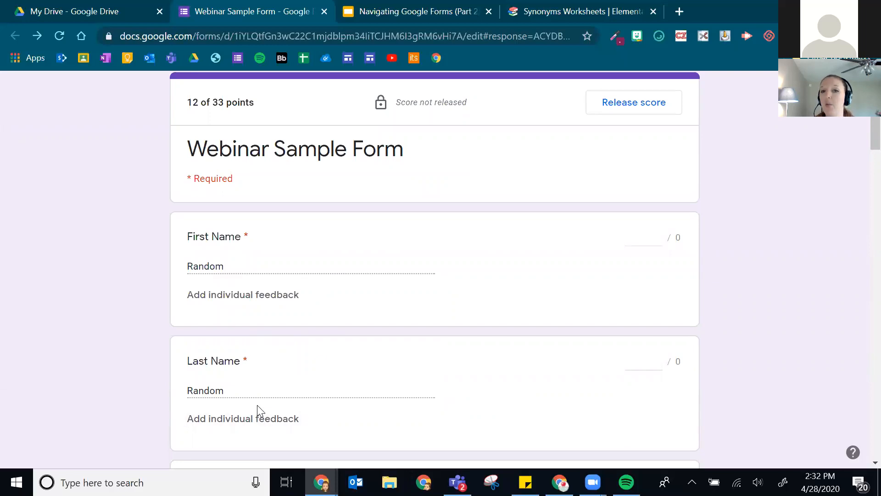
pyautogui.scroll(-2, 353, 258)
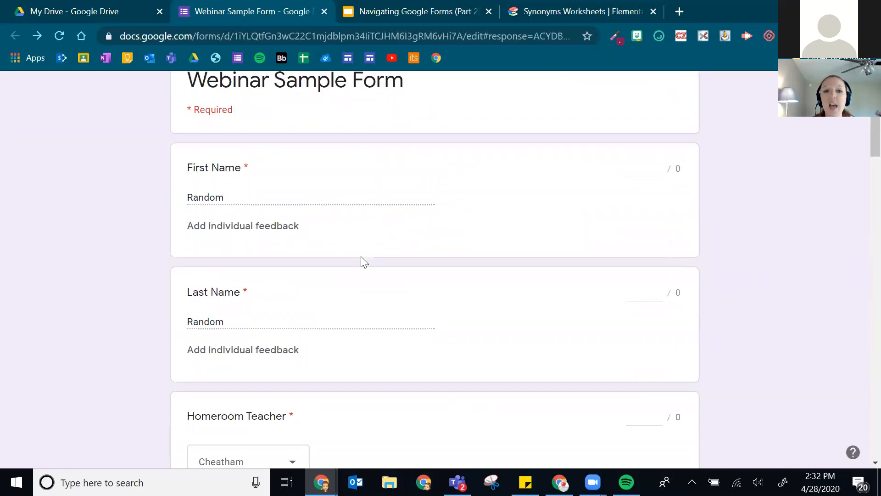
pyautogui.scroll(8, 362, 262)
pyautogui.scroll(-7, 321, 312)
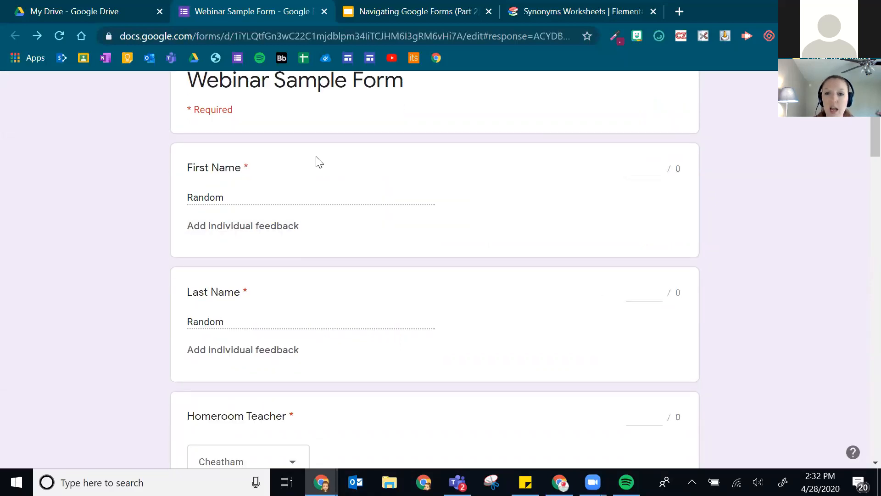
# Examine the first respondent's marked answers and points from the Homeroom Teacher question through the Classifying Quadrilaterals grid
pyautogui.scroll(-3, 285, 329)
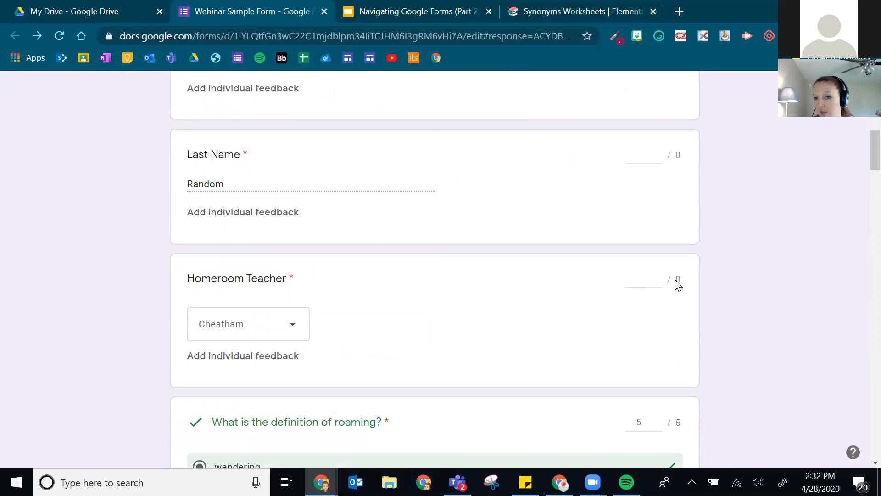
pyautogui.scroll(-5, 384, 252)
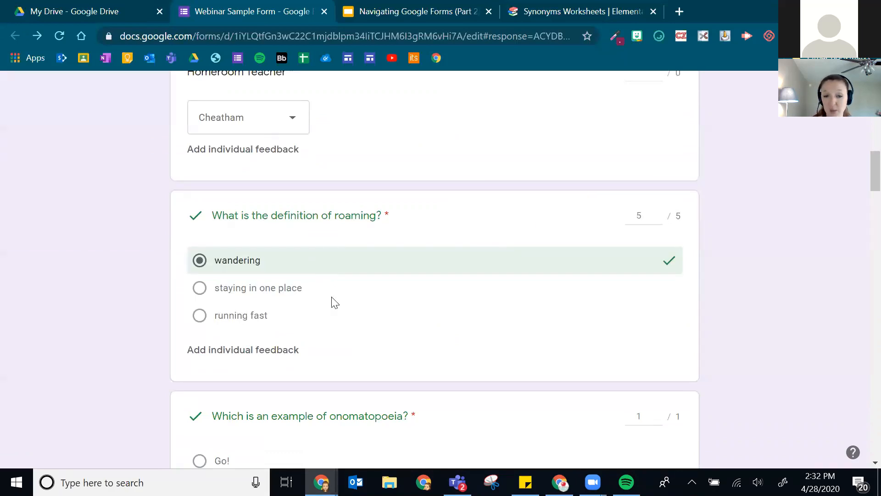
pyautogui.scroll(-8, 417, 289)
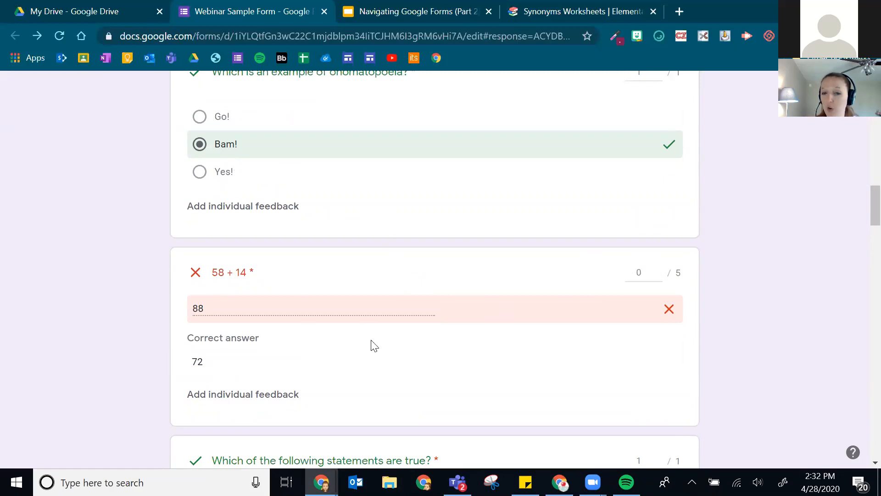
pyautogui.scroll(-1, 487, 316)
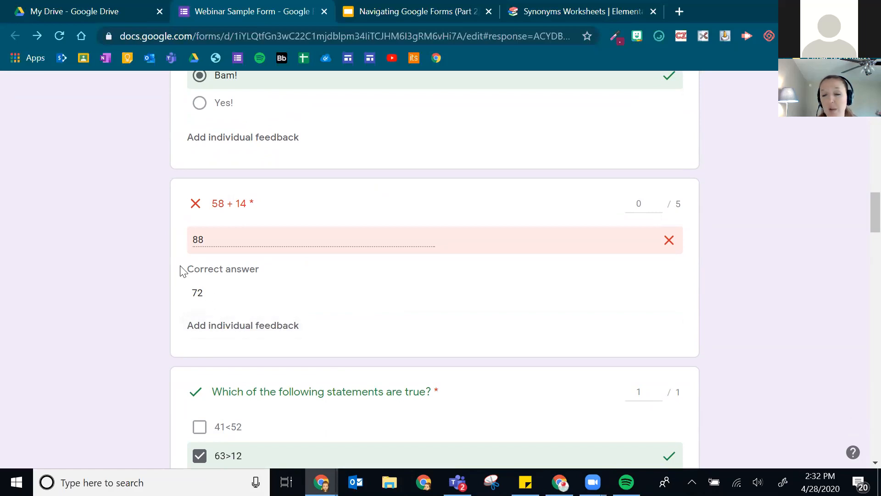
pyautogui.scroll(-1, 450, 296)
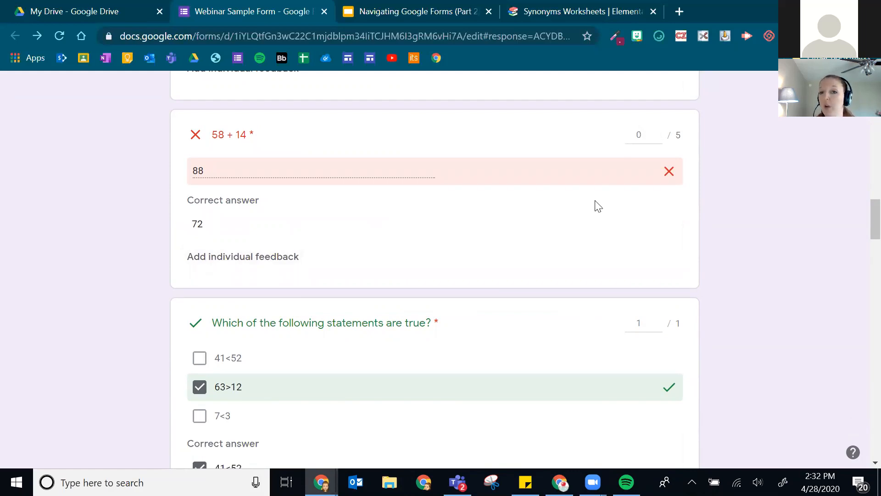
pyautogui.scroll(-2, 437, 318)
pyautogui.scroll(-3, 437, 321)
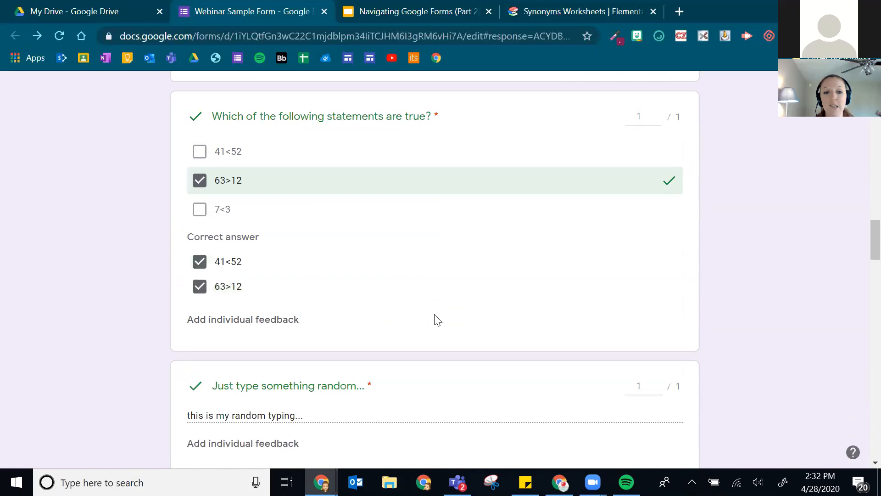
pyautogui.scroll(-3, 571, 212)
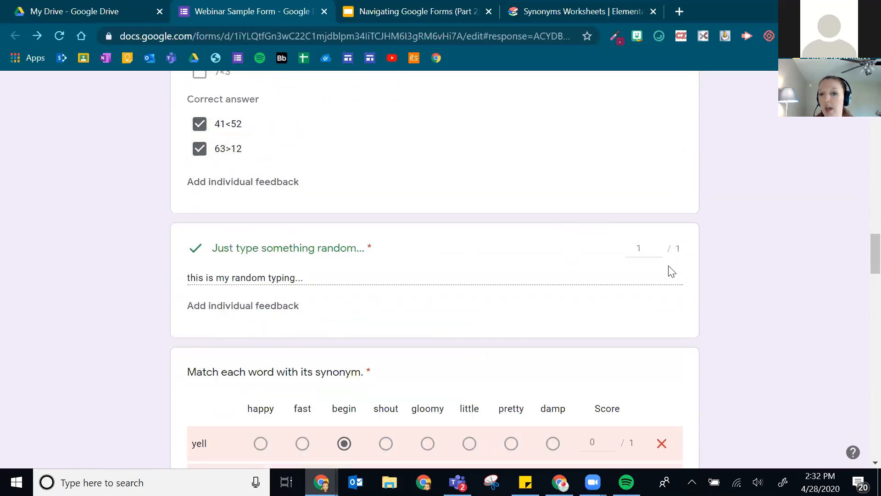
pyautogui.scroll(-2, 646, 252)
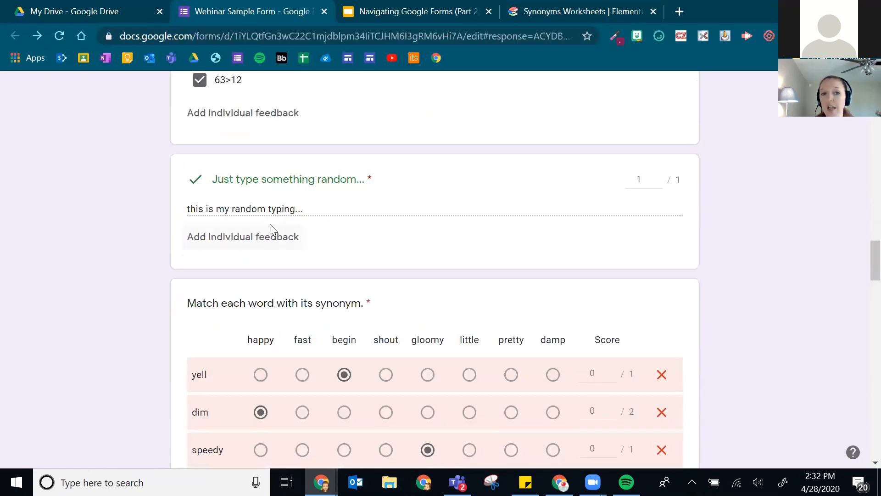
pyautogui.scroll(-18, 513, 327)
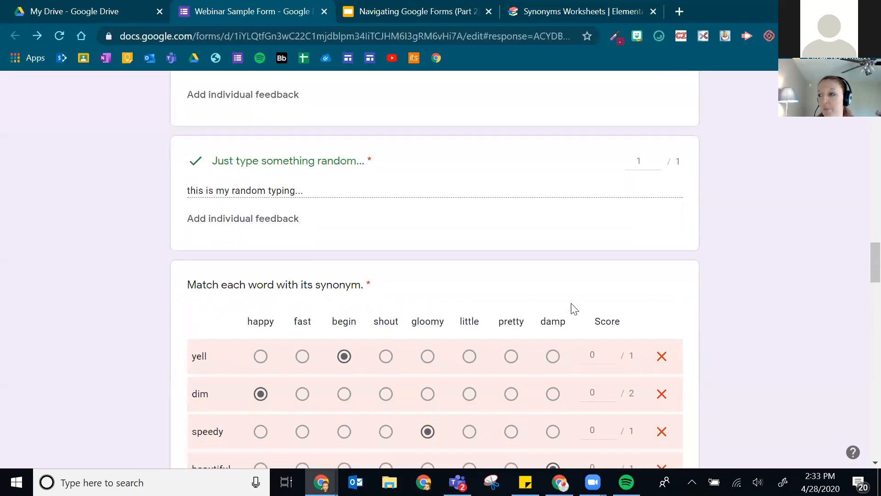
pyautogui.scroll(-16, 470, 337)
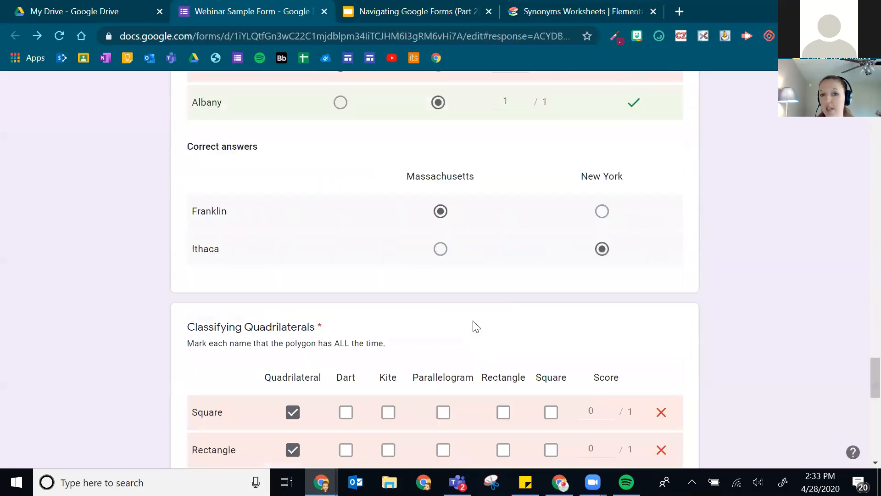
# Stop the Webinar Sample Form from accepting responses
pyautogui.scroll(20, 521, 301)
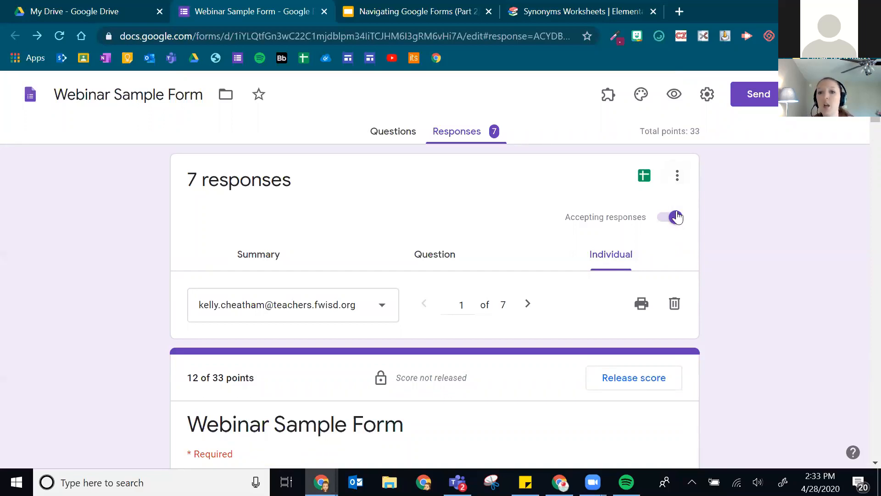
pyautogui.click(661, 219)
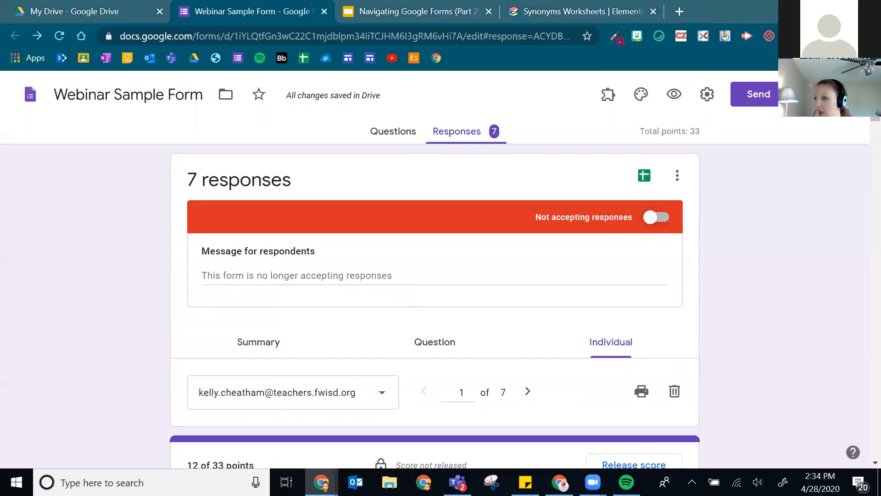
pyautogui.press('super+v')
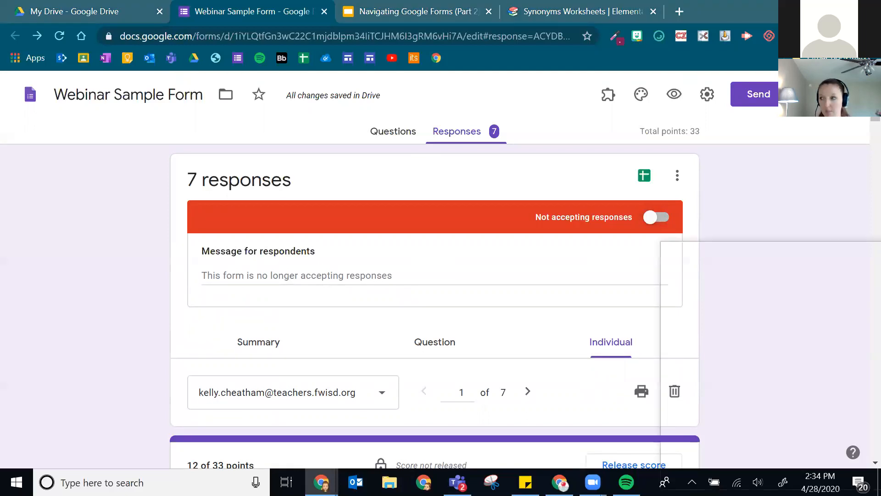
pyautogui.press('Escape')
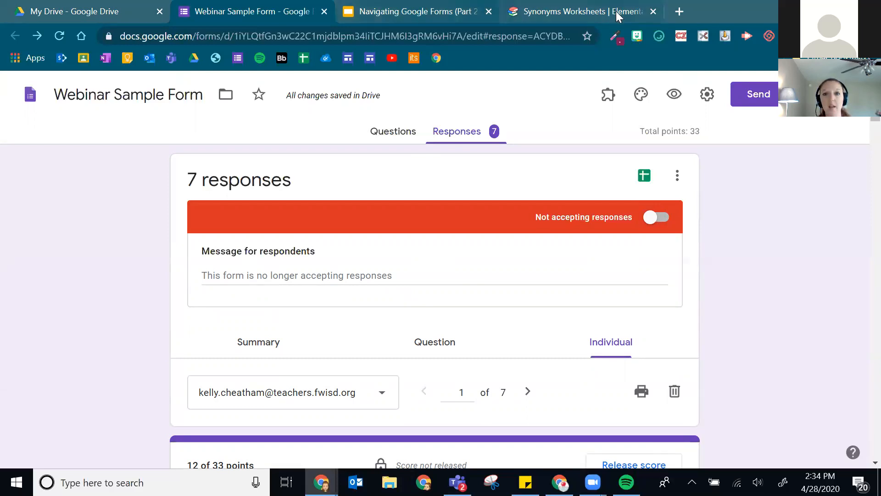
pyautogui.click(677, 10)
pyautogui.write('https://forms.gle/8oXoZYMAm51cNJju6')
pyautogui.press('Return')
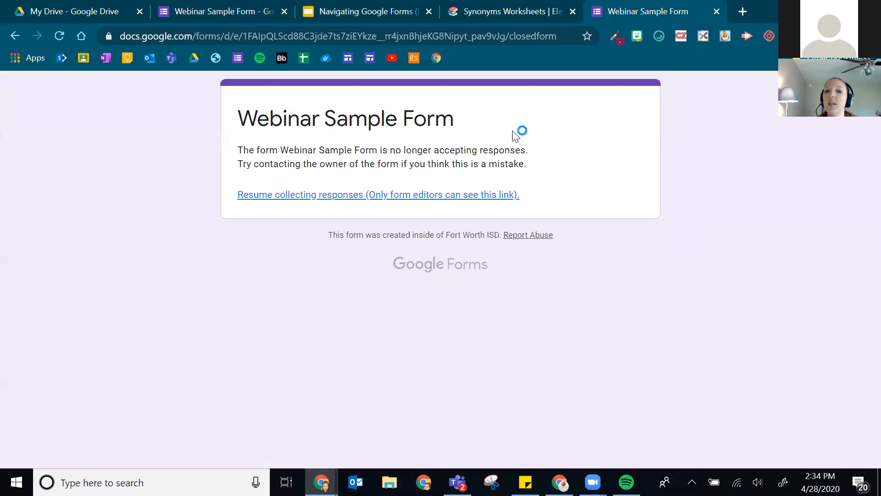
# Close the respondent page and set the form to accept responses again
pyautogui.click(716, 13)
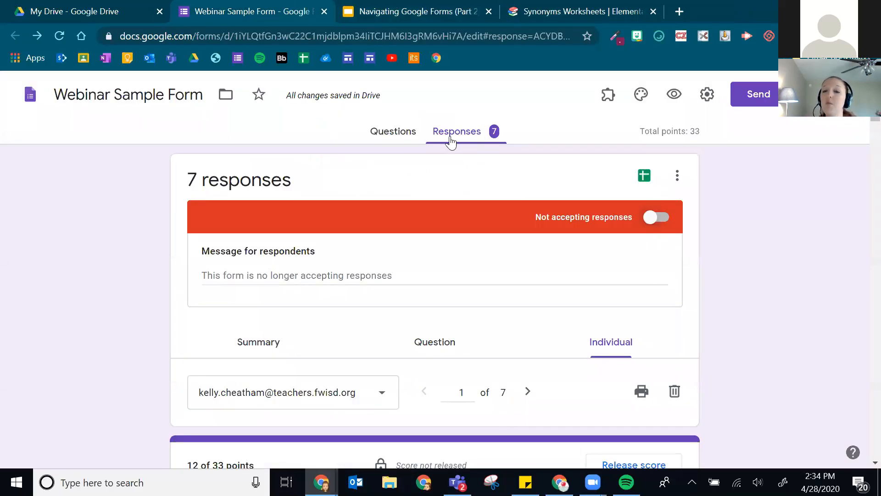
pyautogui.click(662, 219)
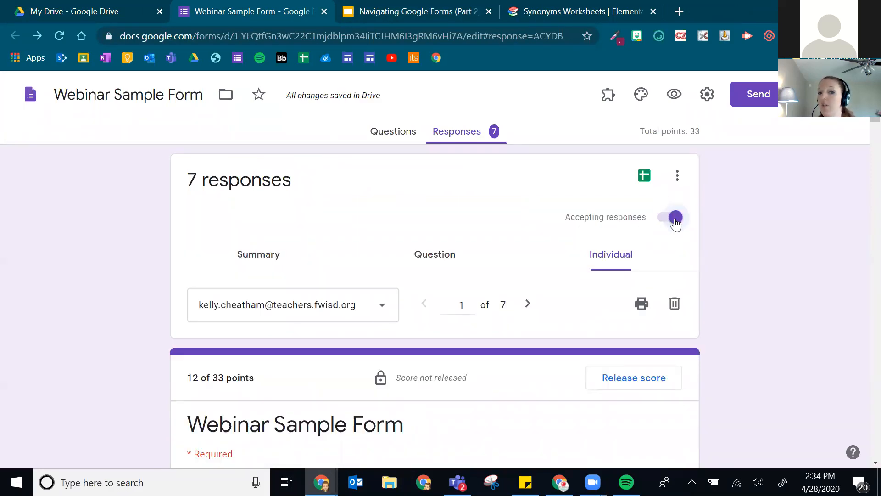
# Delete the first individual response and confirm the deletion
pyautogui.scroll(-1, 640, 232)
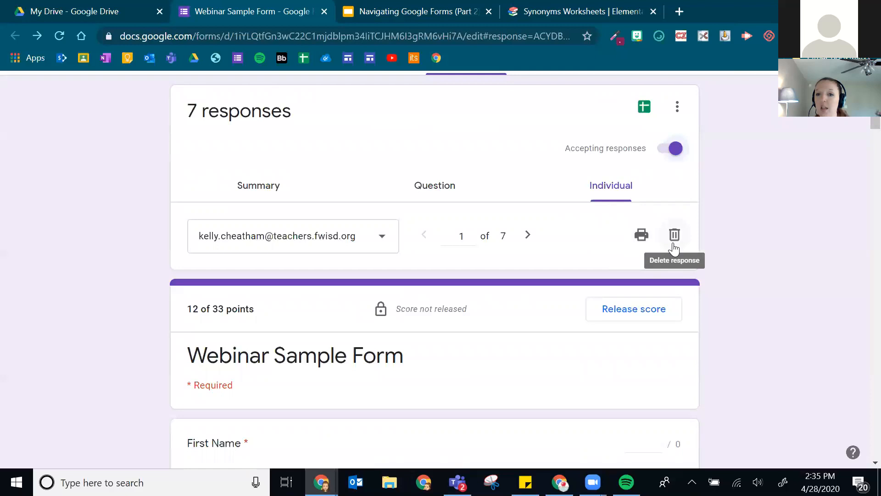
pyautogui.scroll(2, 627, 353)
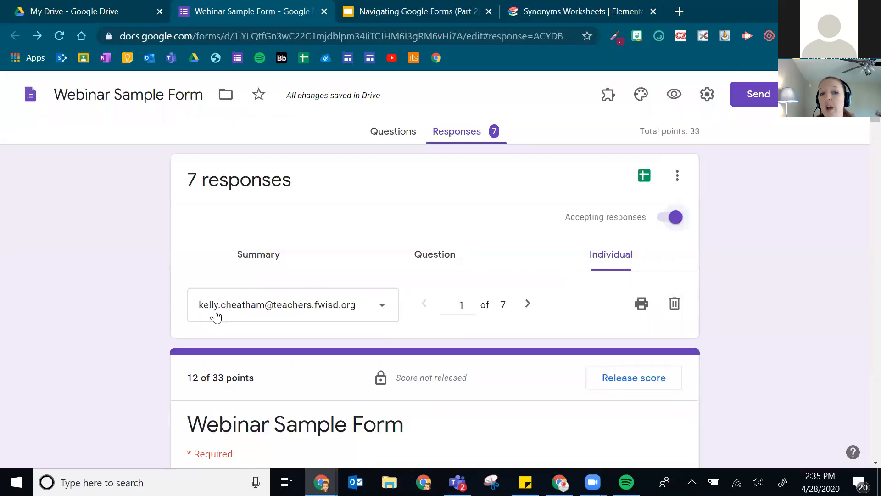
pyautogui.click(676, 303)
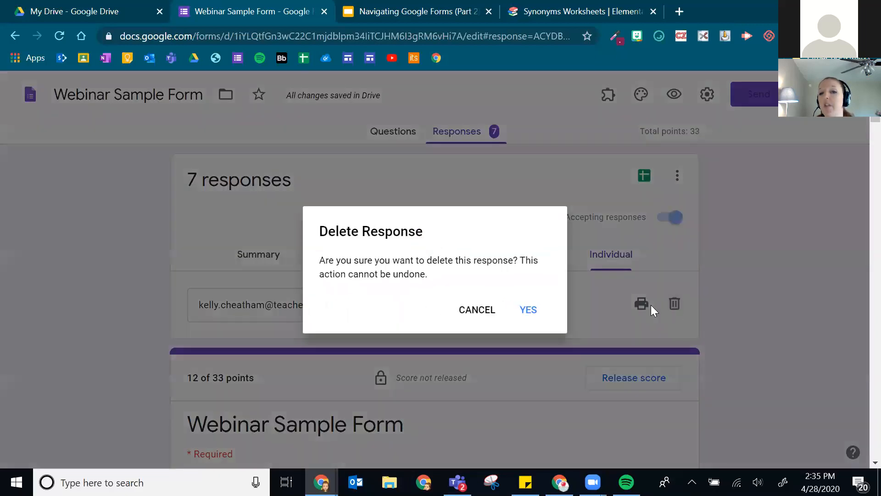
pyautogui.click(530, 311)
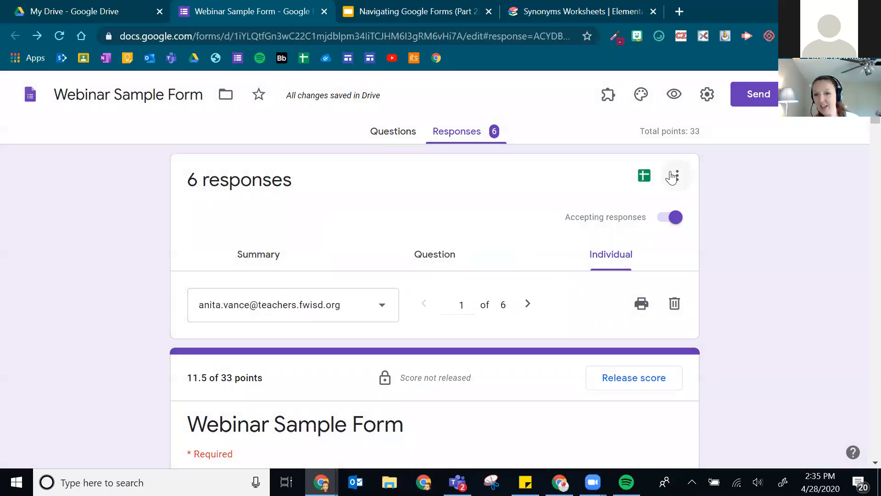
# Create a new spreadsheet as the destination for the form's responses
pyautogui.click(643, 178)
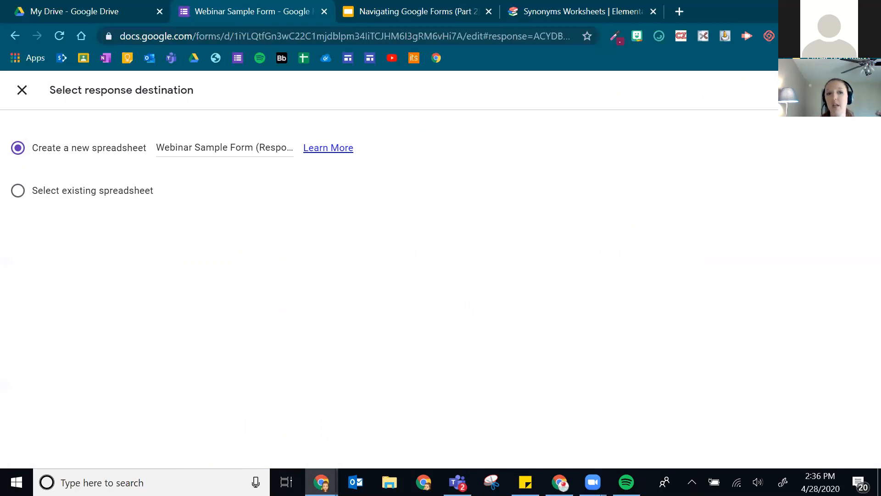
pyautogui.click(847, 90)
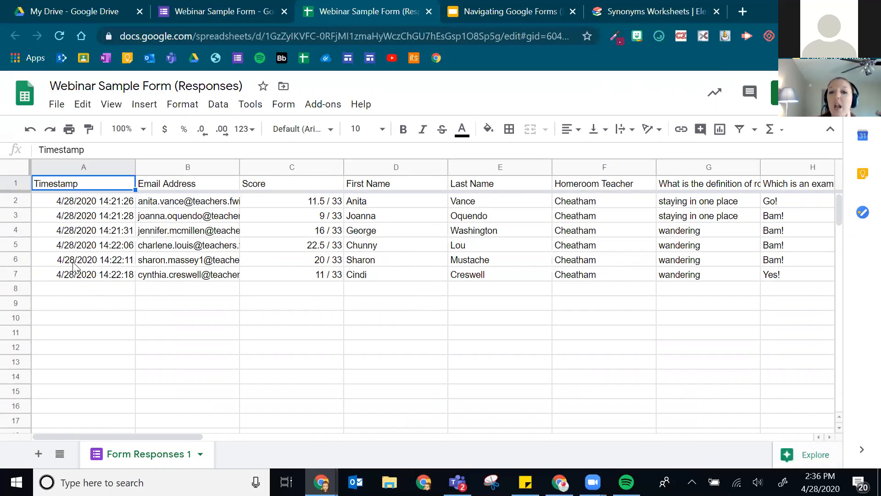
# Look over the Homeroom Teacher, First Name and Last Name columns and the question answers in the response spreadsheet
pyautogui.click(601, 216)
pyautogui.press('Up')
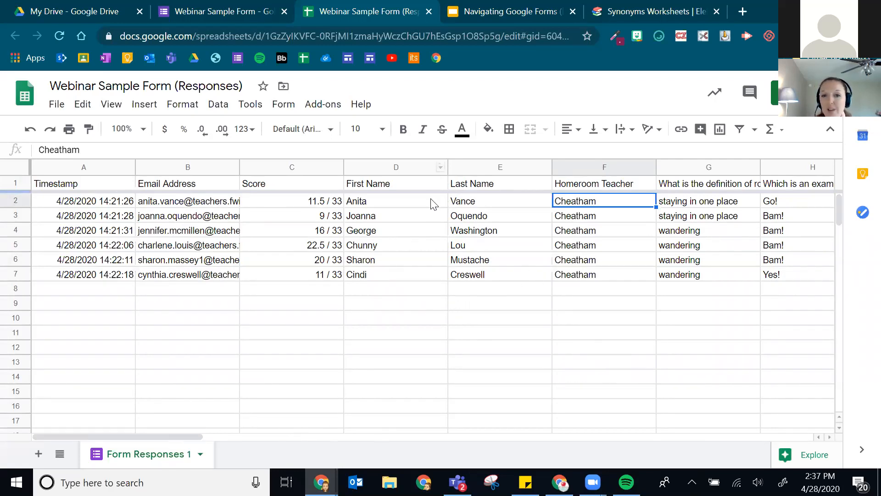
pyautogui.click(413, 185)
pyautogui.click(370, 182)
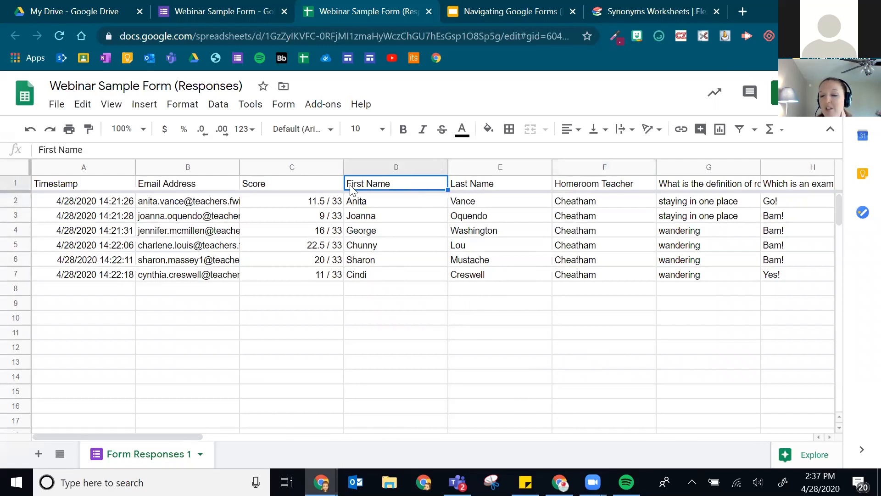
pyautogui.click(492, 187)
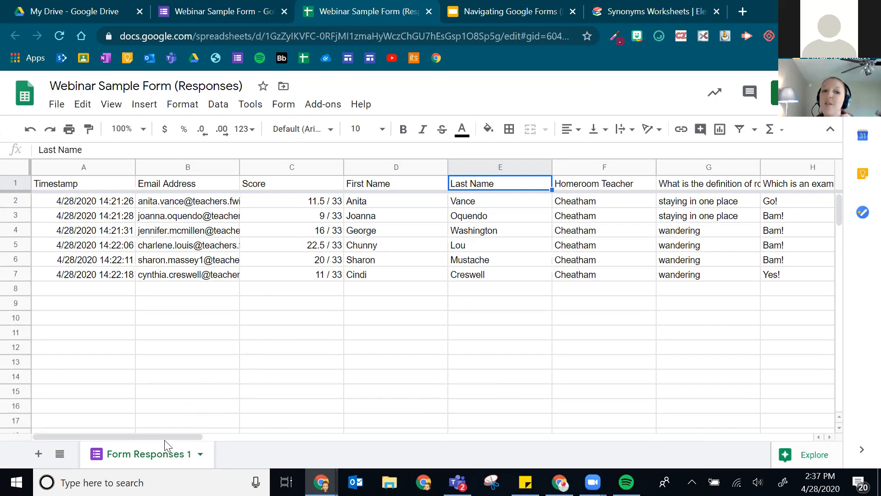
pyautogui.moveTo(151, 432); pyautogui.dragTo(201, 429)
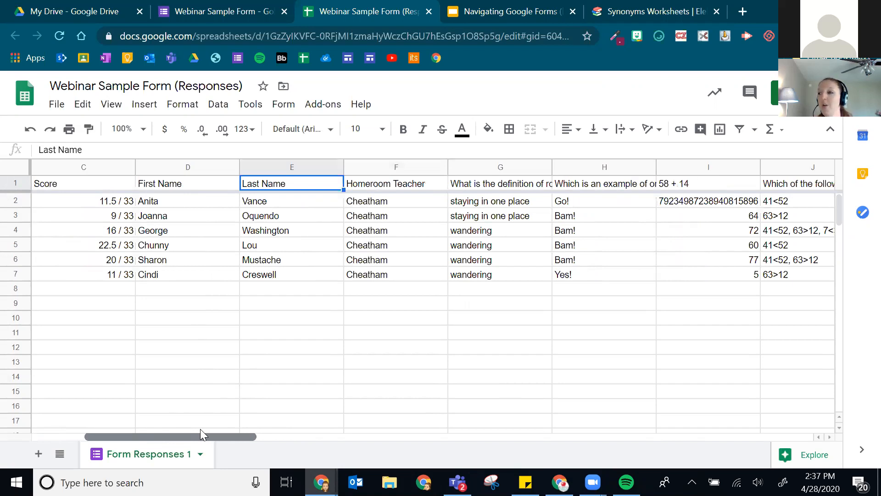
pyautogui.moveTo(200, 428); pyautogui.dragTo(145, 425)
# Examine the first two entries in the Score column and the last respondent's first-name cell
pyautogui.click(268, 204)
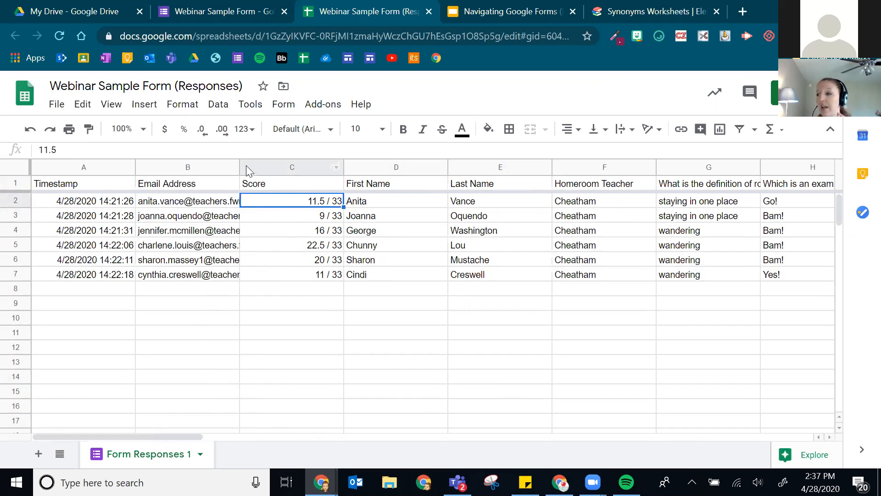
pyautogui.click(293, 222)
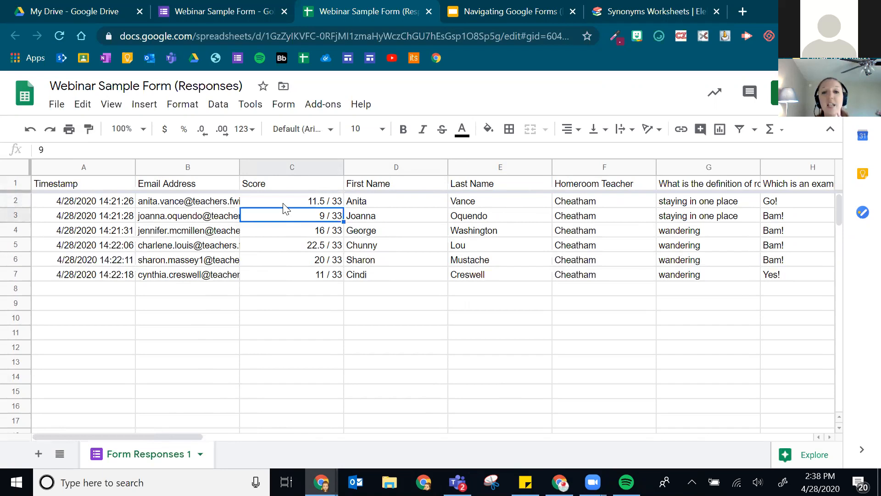
pyautogui.click(285, 208)
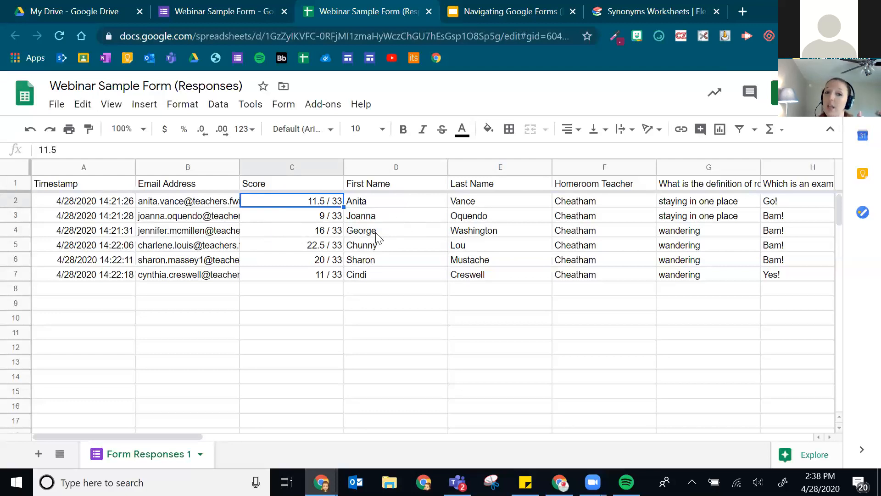
pyautogui.click(433, 291)
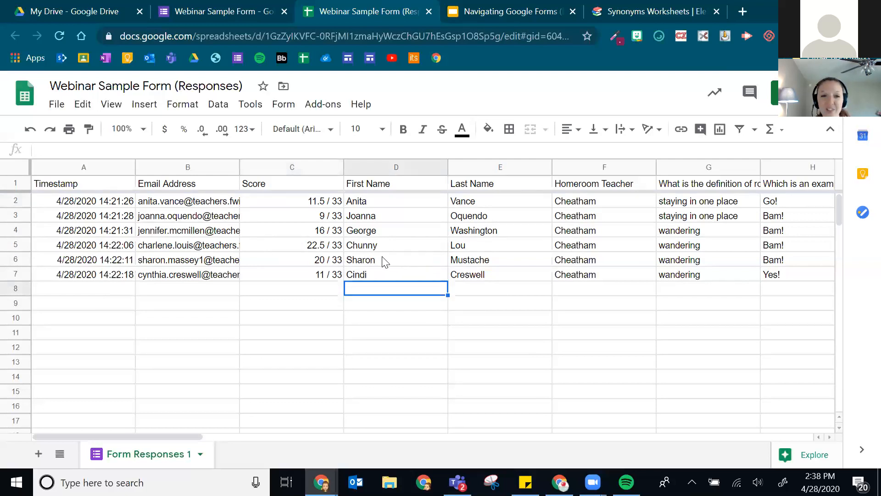
pyautogui.click(354, 279)
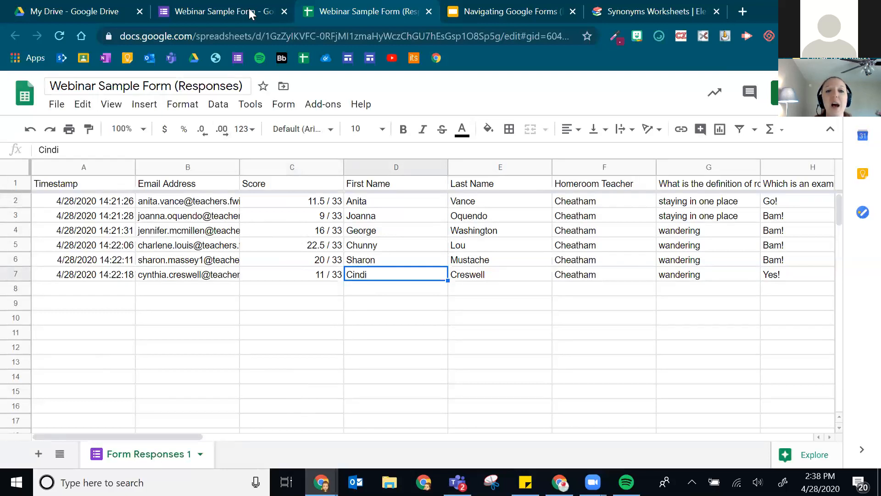
# Return to the form's responses and view the extra options for managing all responses
pyautogui.click(181, 10)
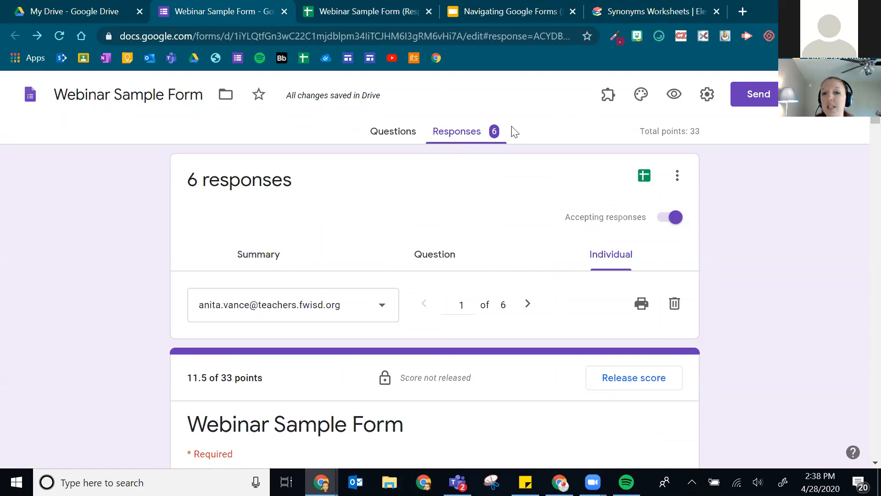
pyautogui.click(643, 175)
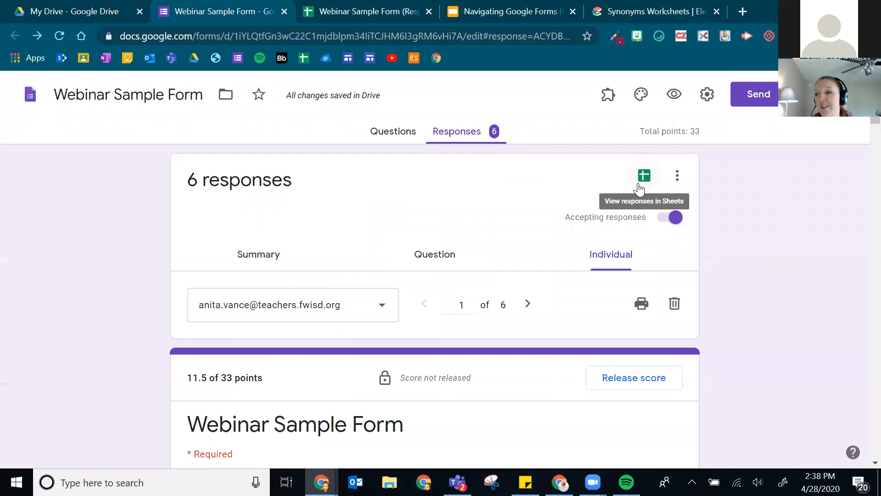
pyautogui.click(677, 182)
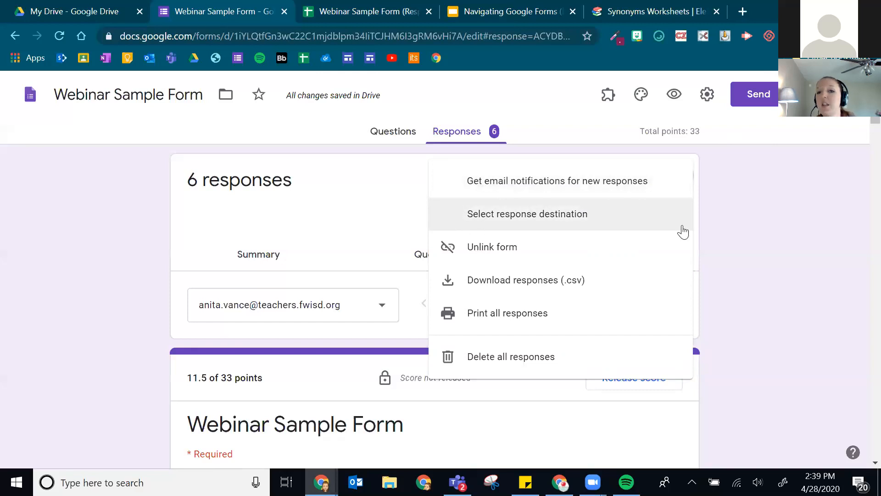
# Check the response spreadsheet again, along with the form's options for managing all responses
pyautogui.click(815, 211)
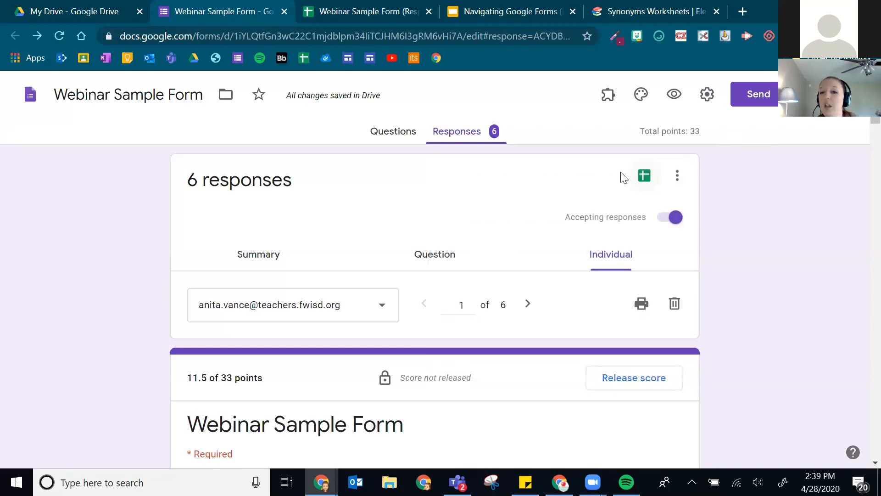
pyautogui.click(356, 9)
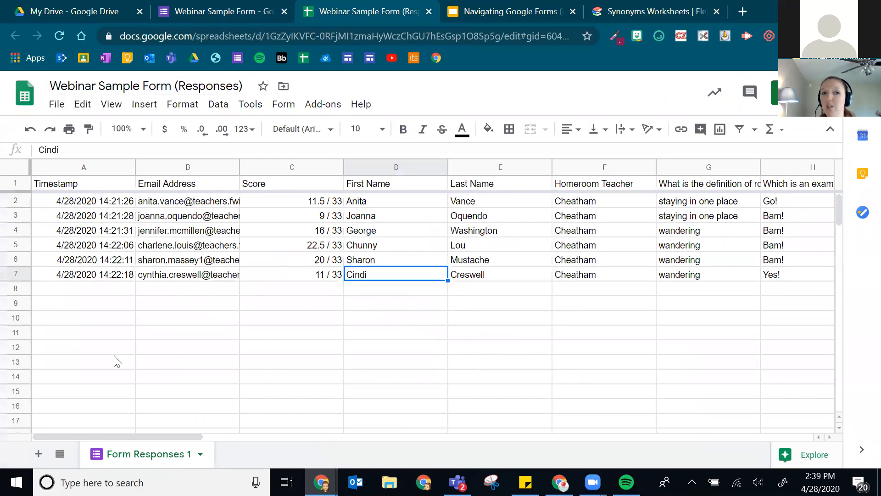
pyautogui.hotkey('ctrl', 'shift', 'Tab')
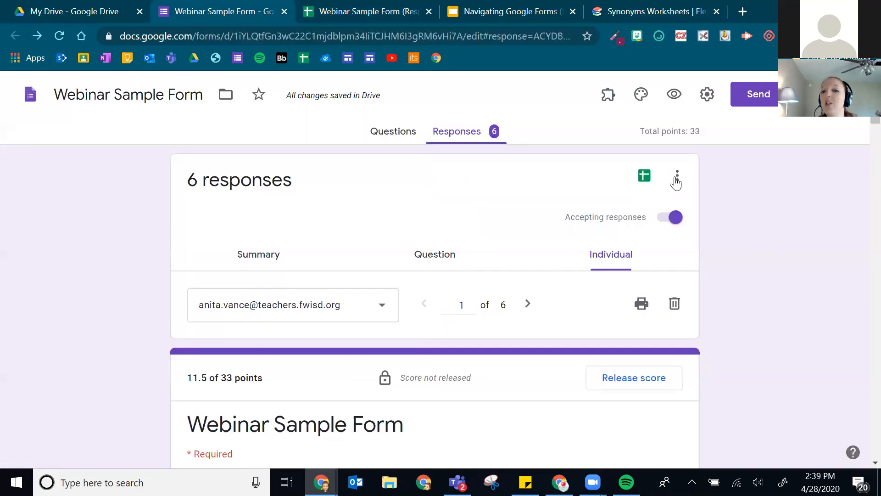
pyautogui.click(677, 178)
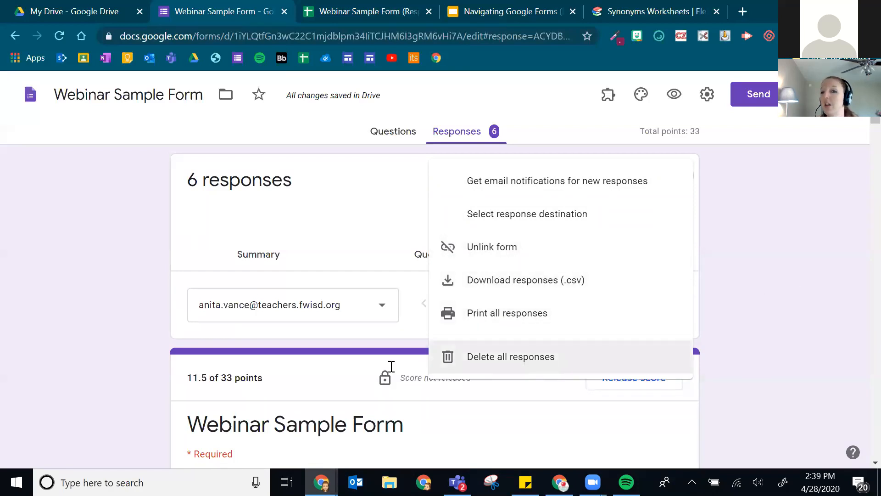
pyautogui.click(754, 299)
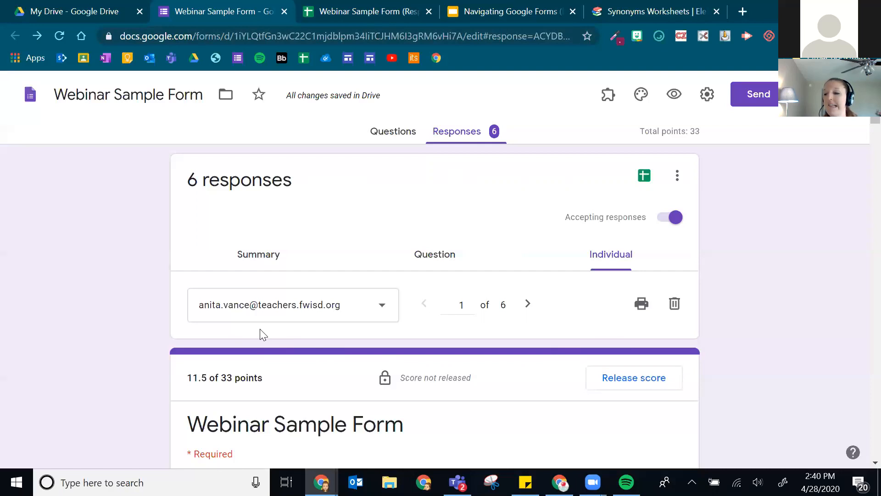
# Switch to Google Classroom in a new tab and open the classwork of Google Classroom Demo Class
pyautogui.click(19, 5)
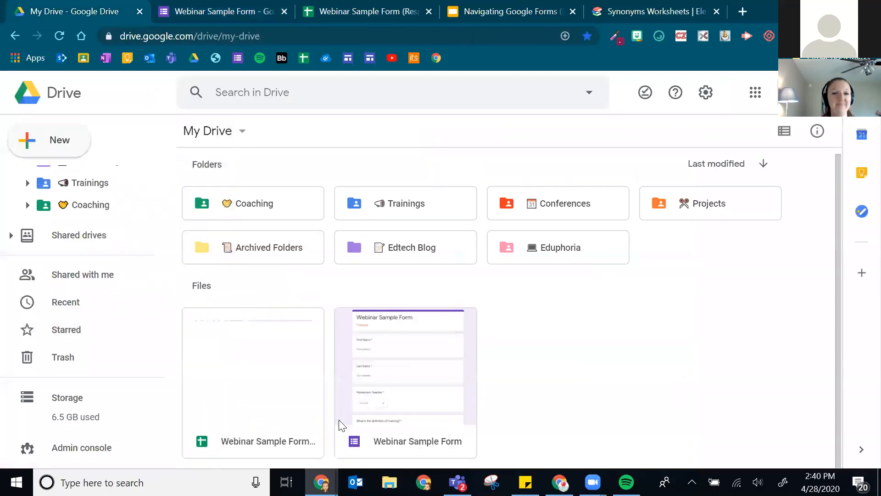
pyautogui.click(743, 12)
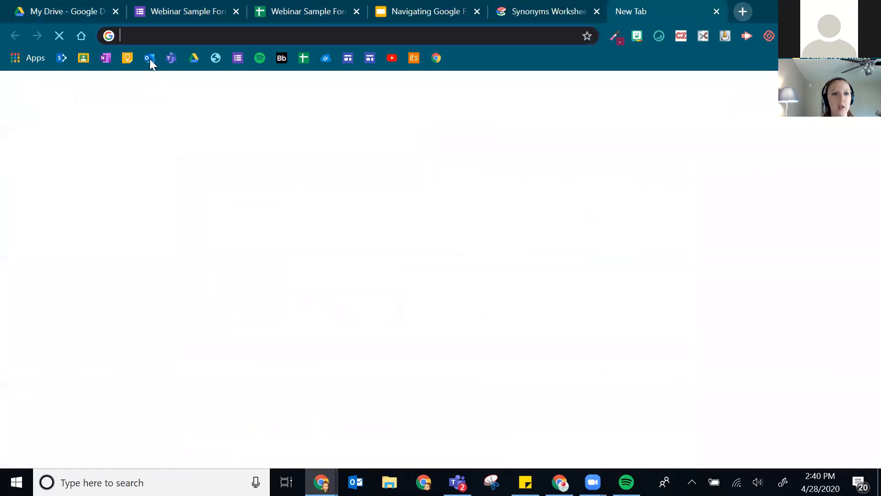
pyautogui.click(86, 57)
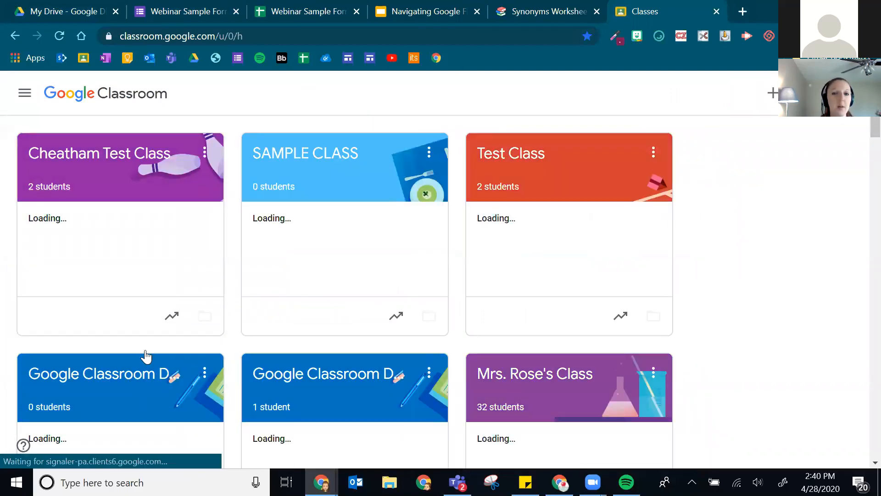
pyautogui.scroll(-3, 600, 252)
pyautogui.click(289, 236)
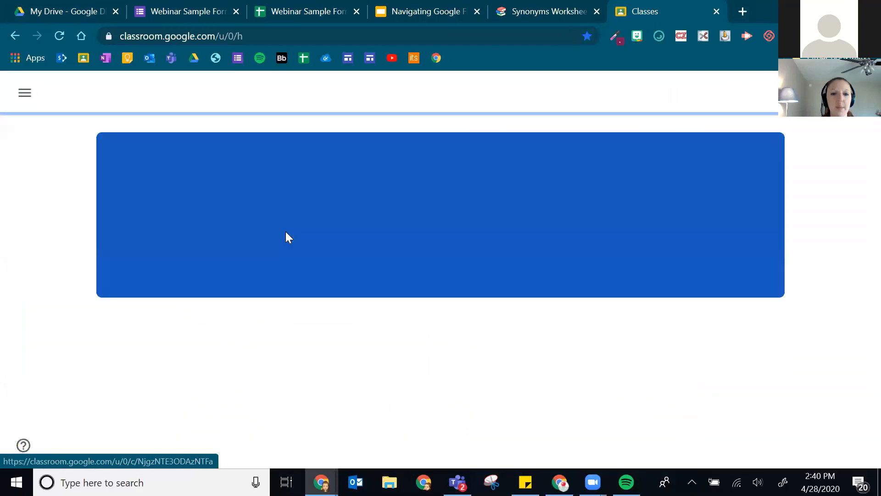
pyautogui.click(415, 96)
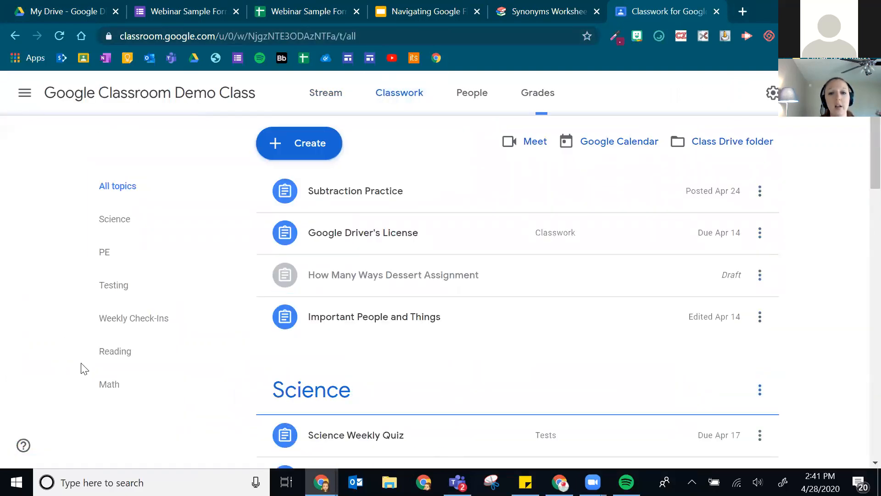
# Find the Vocabulary Quiz under the Reading topic and open its full assignment view
pyautogui.scroll(-8, 474, 377)
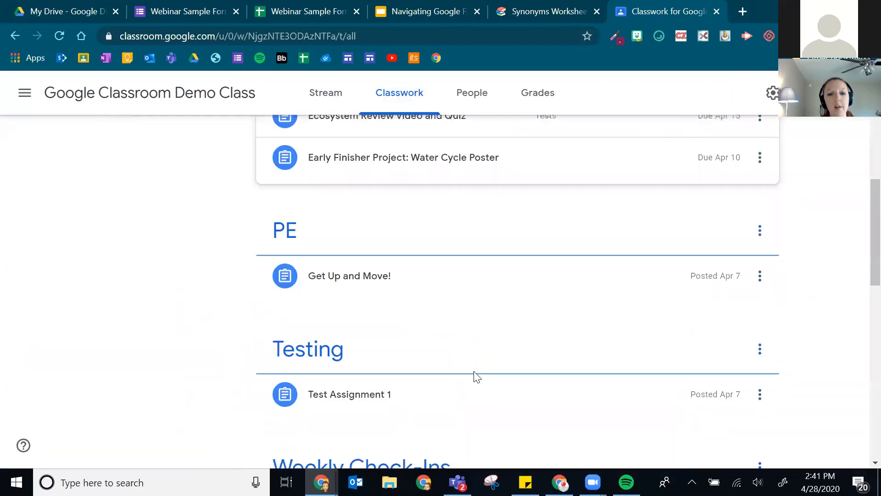
pyautogui.scroll(-9, 474, 377)
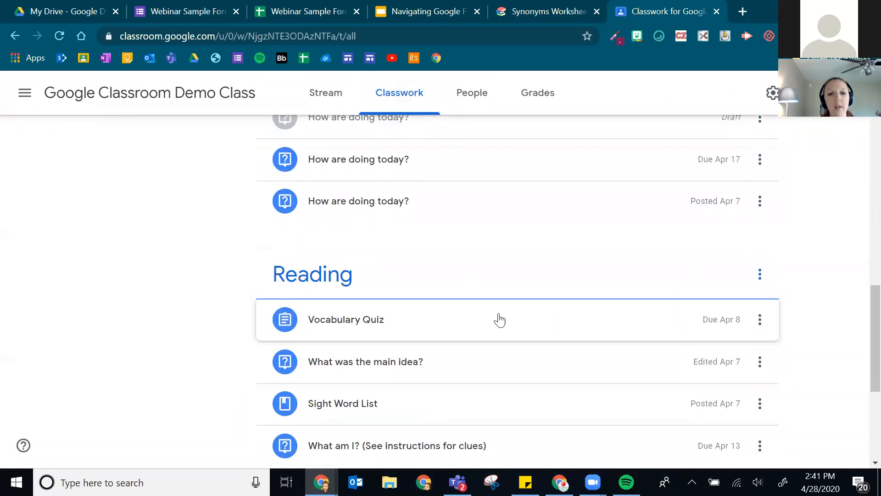
pyautogui.scroll(-3, 481, 304)
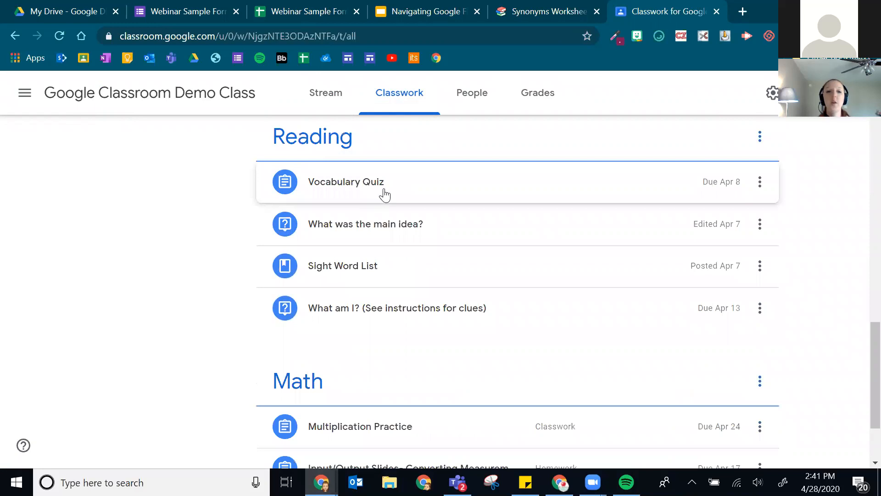
pyautogui.click(367, 198)
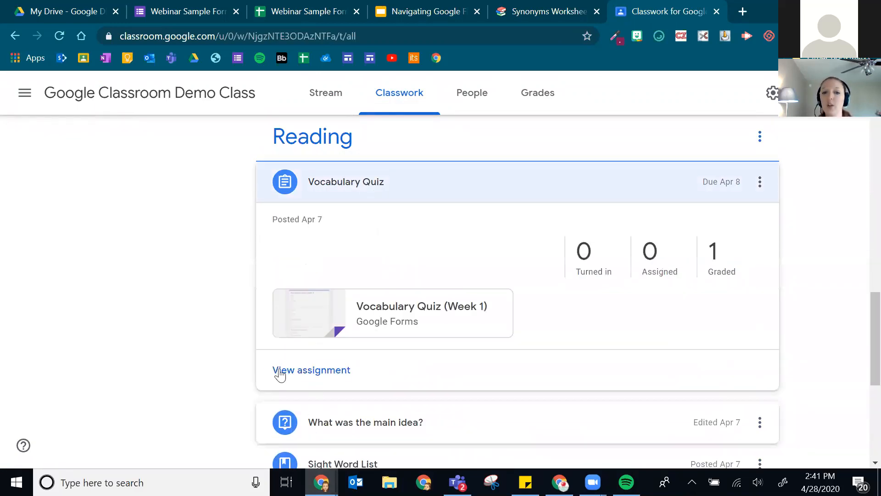
pyautogui.click(316, 380)
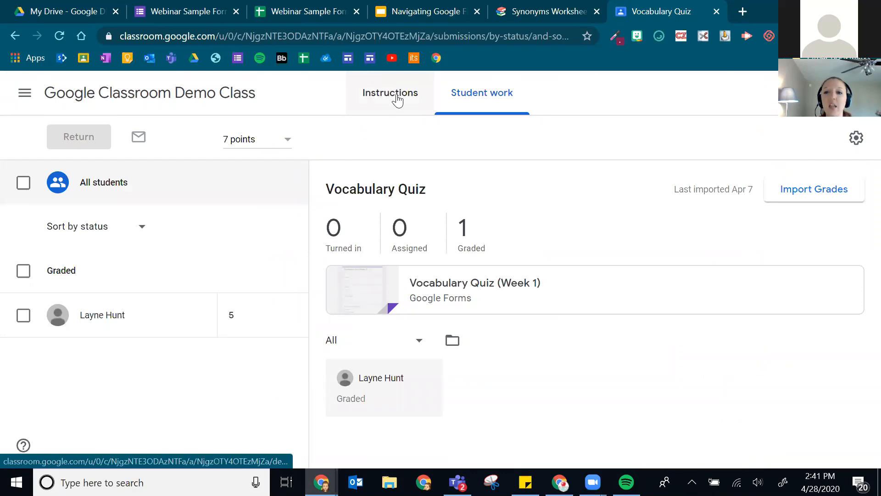
# Open the Vocabulary Quiz for editing from its instructions, check its grade importing setting, and save it without a grade category
pyautogui.click(379, 110)
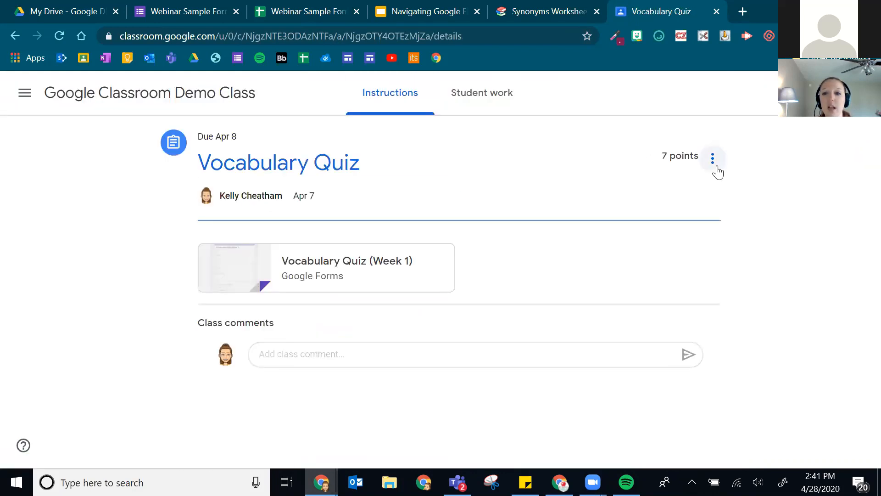
pyautogui.click(712, 159)
pyautogui.click(694, 194)
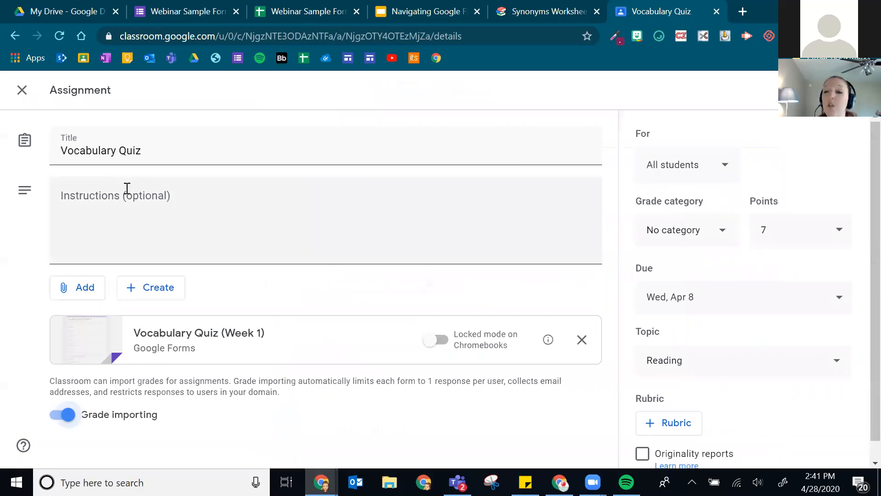
pyautogui.click(836, 90)
pyautogui.click(486, 308)
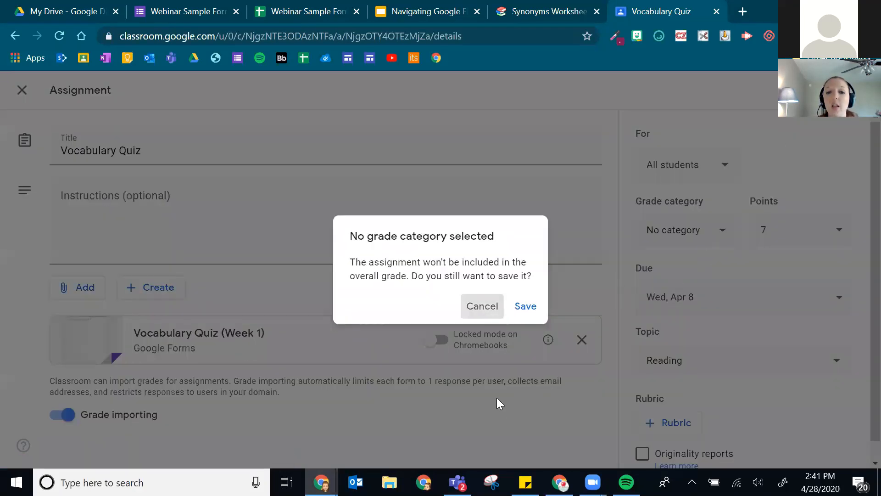
pyautogui.click(525, 306)
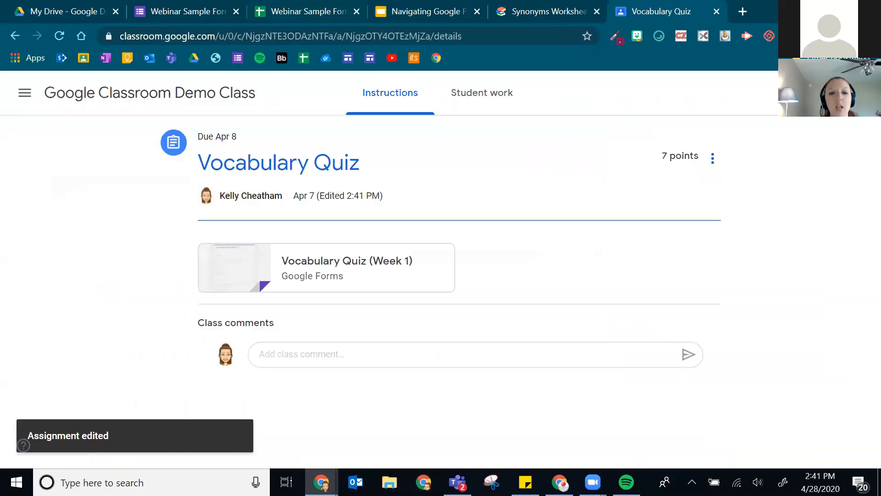
# Return to the class's classwork list, reopen the Vocabulary Quiz for editing and save the assignment again
pyautogui.click(178, 101)
pyautogui.click(414, 96)
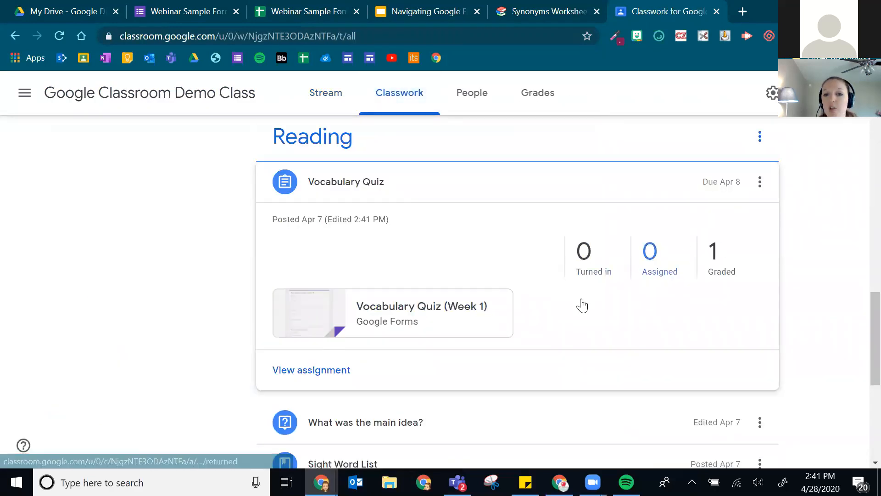
pyautogui.click(760, 184)
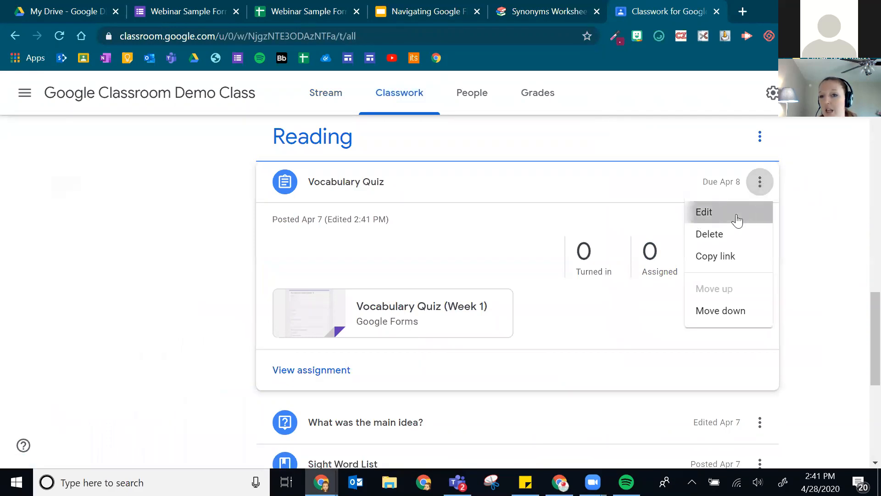
pyautogui.click(736, 219)
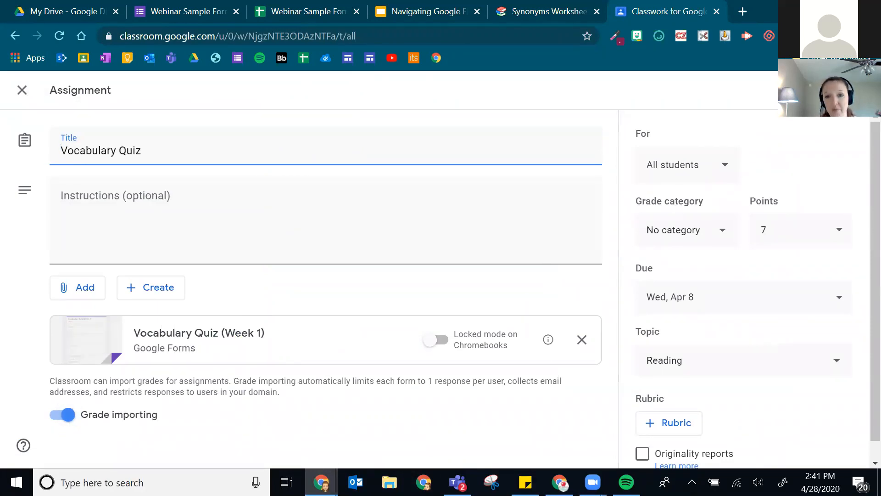
pyautogui.press('Return')
pyautogui.click(523, 308)
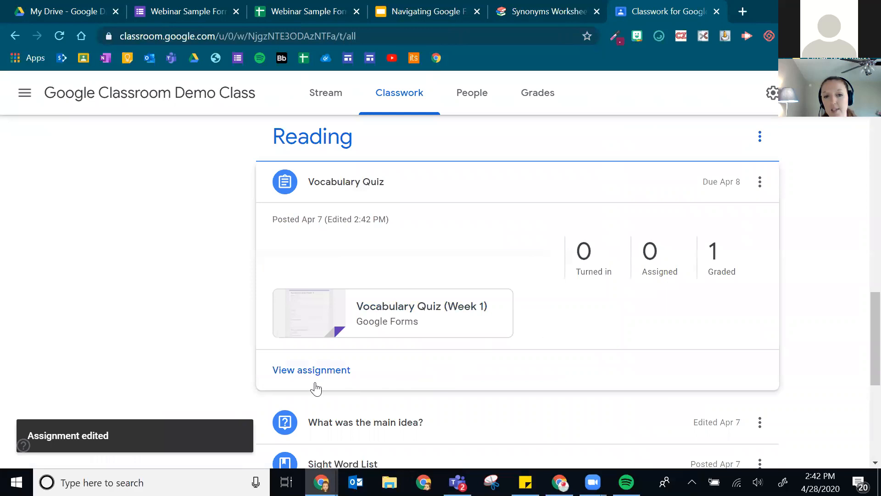
# View the Vocabulary Quiz's student work and inspect the graded student's submission and score
pyautogui.click(304, 376)
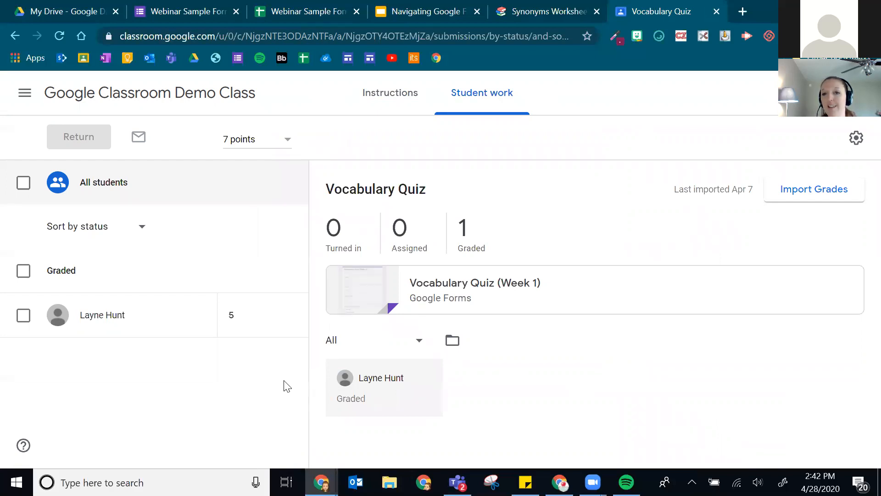
pyautogui.click(238, 320)
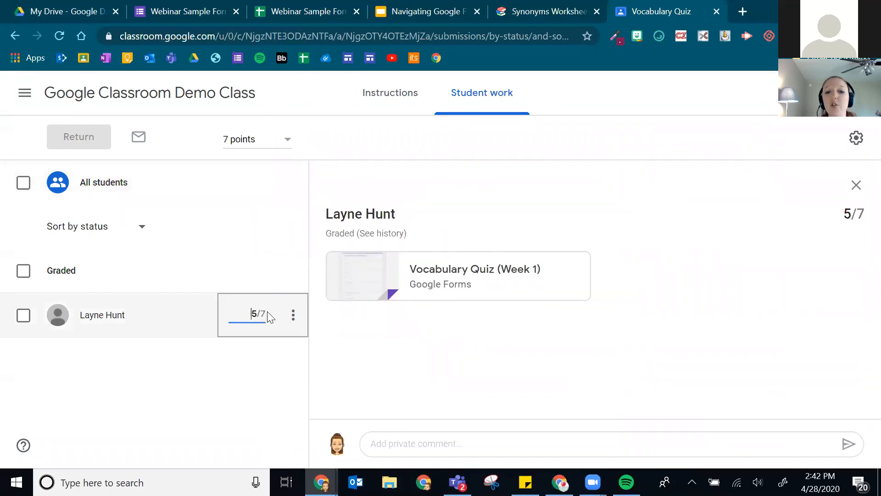
pyautogui.click(464, 165)
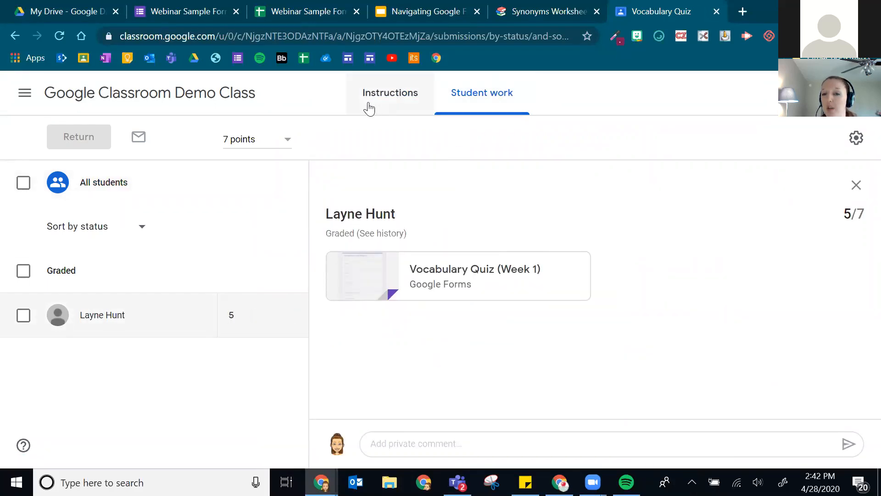
pyautogui.click(855, 185)
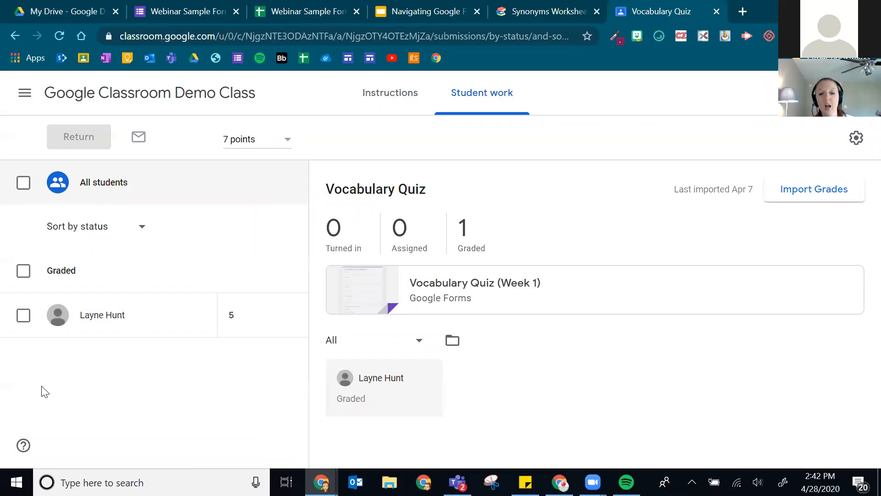
# Clear the student's Vocabulary Quiz grade and import the grades from the quiz form
pyautogui.click(235, 315)
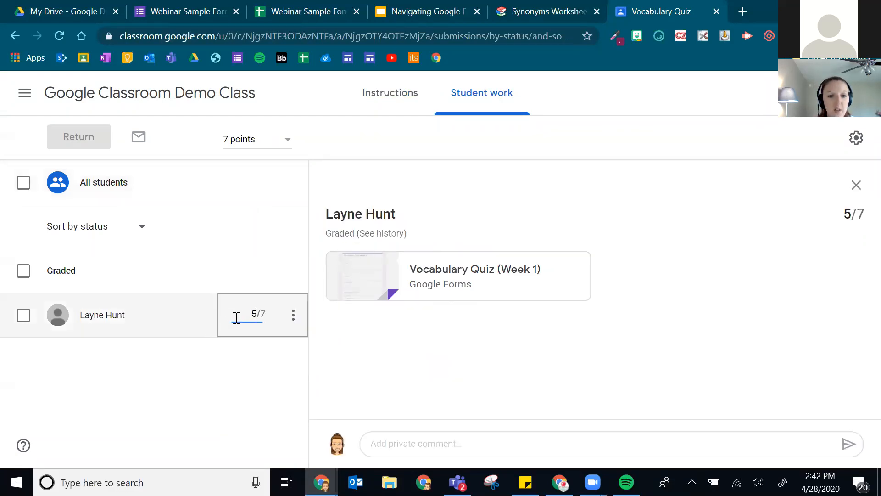
pyautogui.press('BackSpace')
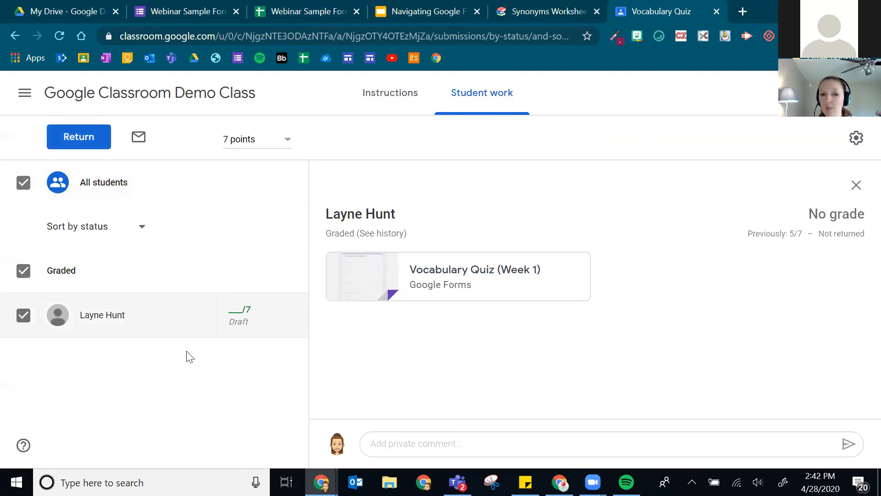
pyautogui.click(856, 185)
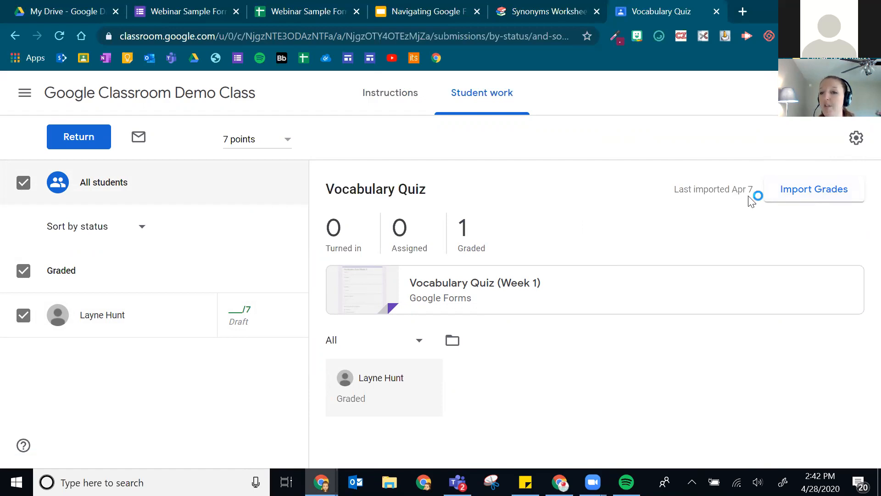
pyautogui.click(836, 197)
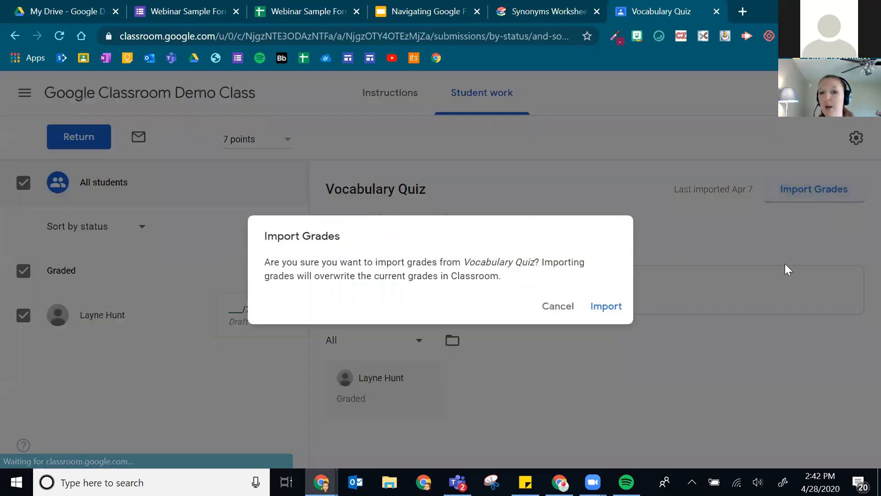
pyautogui.click(612, 307)
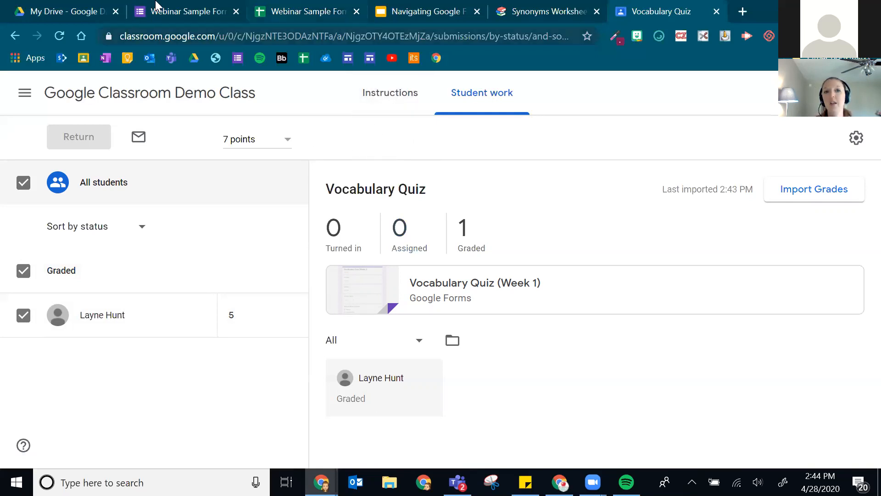
# Close the response spreadsheet and return to the questions of the Webinar Sample Form
pyautogui.click(325, 9)
pyautogui.click(358, 12)
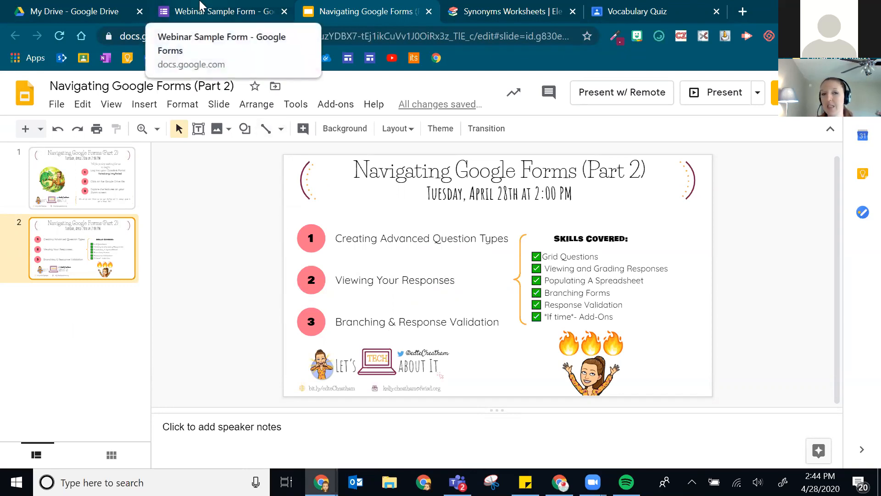
pyautogui.click(201, 4)
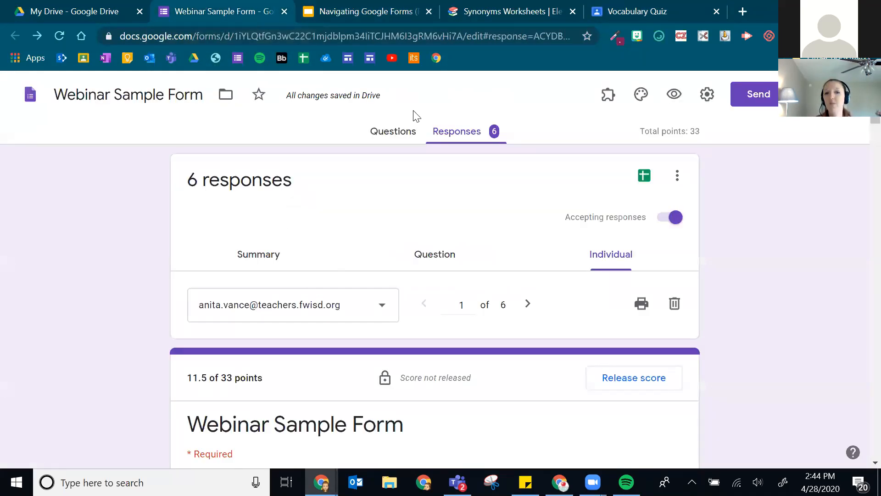
pyautogui.click(400, 134)
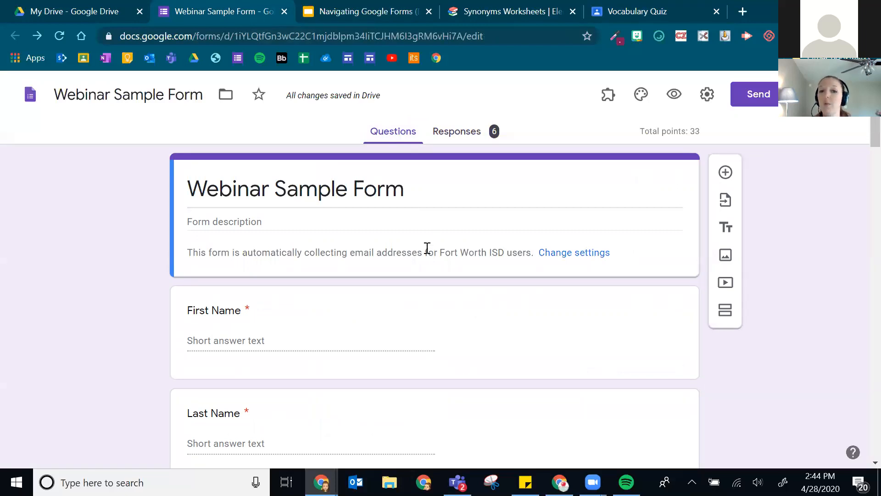
# Add a new section after the form's last question, about what time the webinar ended
pyautogui.scroll(-5, 409, 278)
pyautogui.scroll(-5, 443, 284)
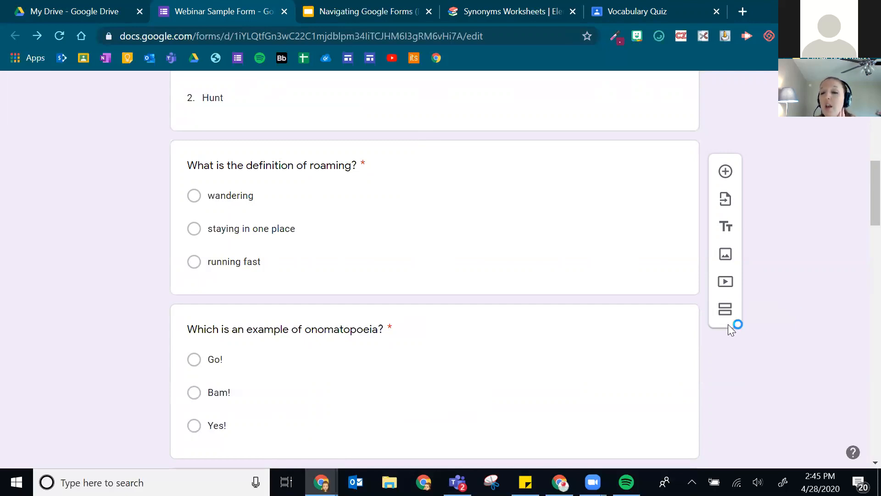
pyautogui.scroll(-20, 383, 261)
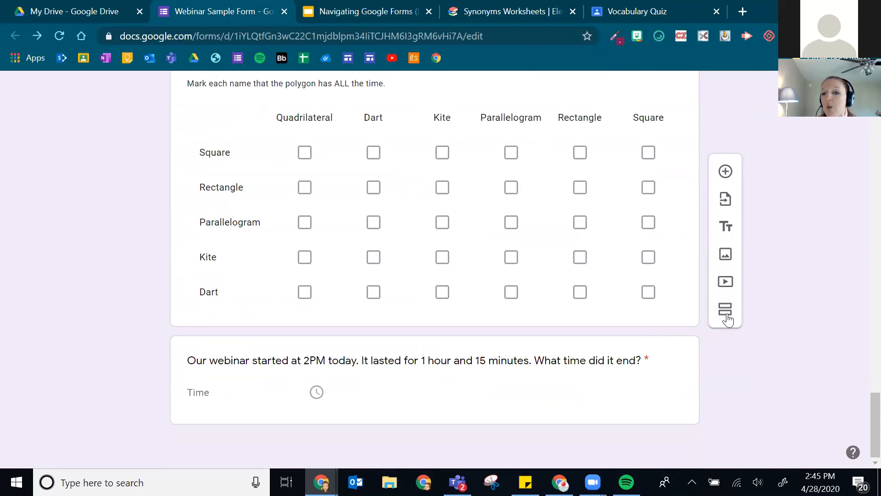
pyautogui.click(679, 376)
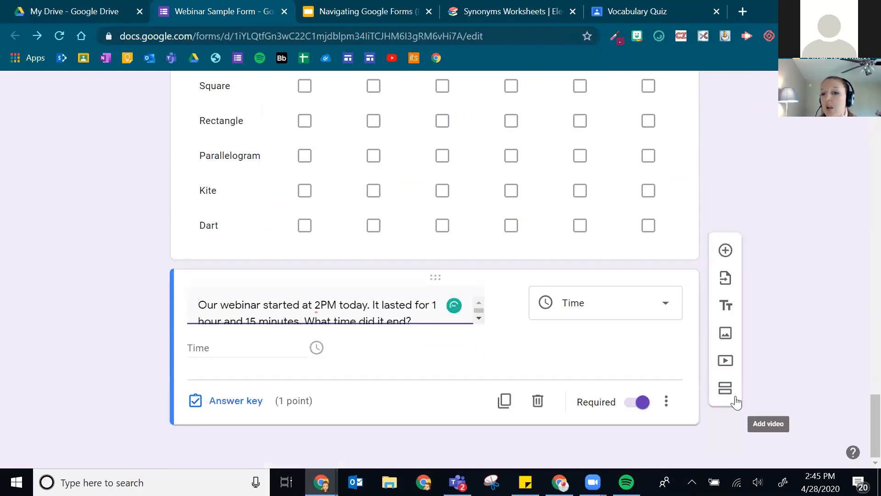
pyautogui.click(724, 426)
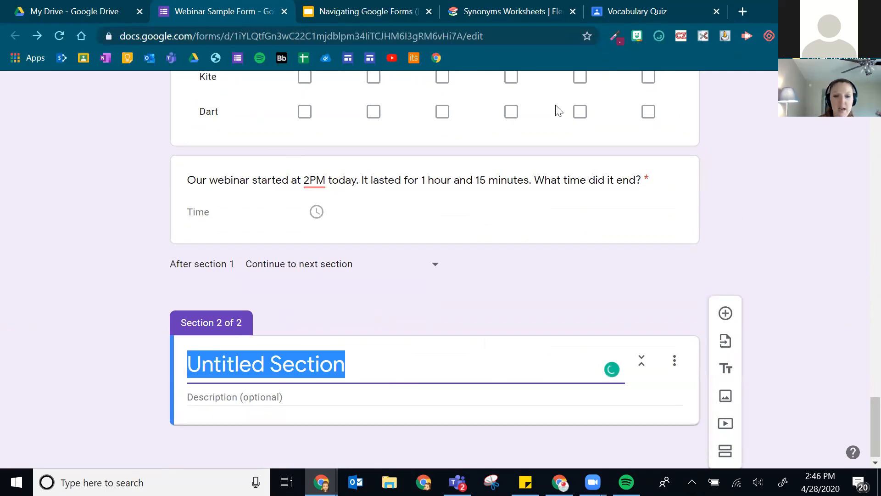
# Title the new second section "Synonym Re-Teach"
pyautogui.write('S')
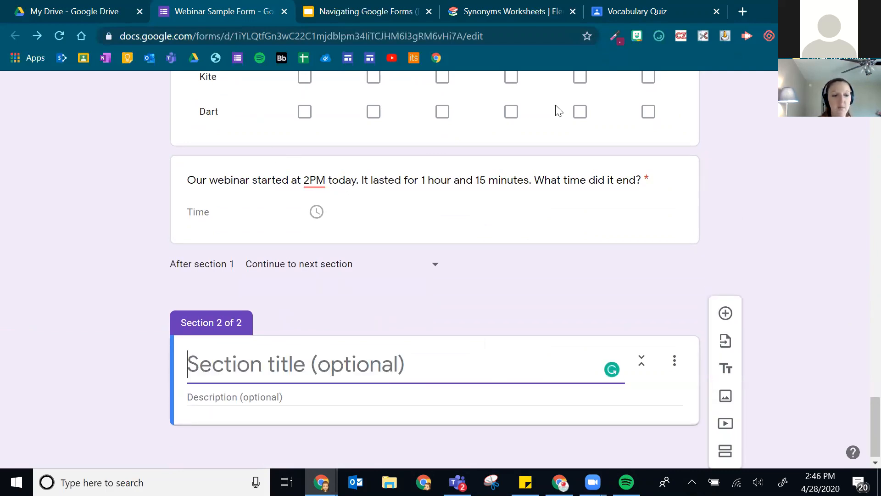
pyautogui.write('Synonym')
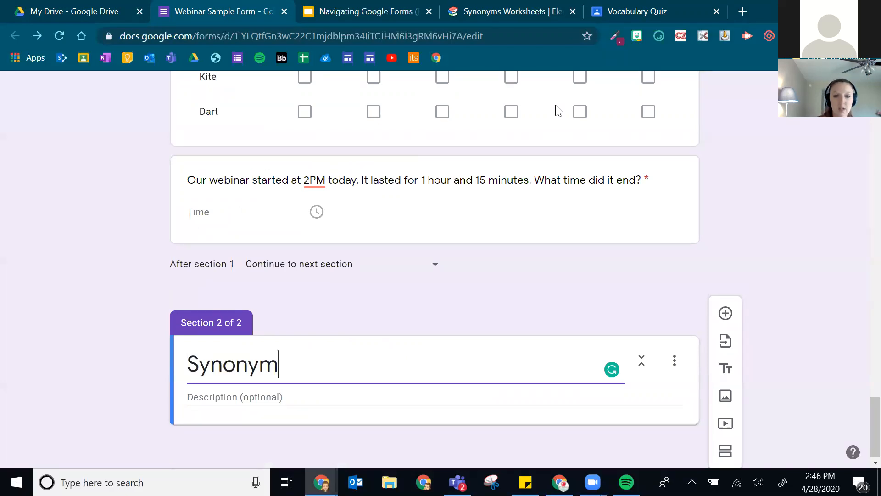
pyautogui.write(' Re-teac')
pyautogui.press('BackSpace')
pyautogui.press('BackSpace')
pyautogui.press('BackSpace')
pyautogui.write('Teache')
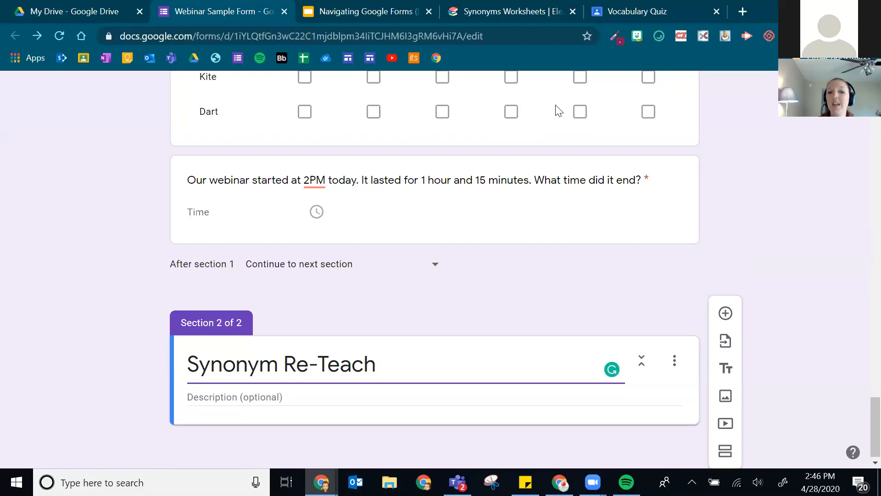
pyautogui.click(134, 311)
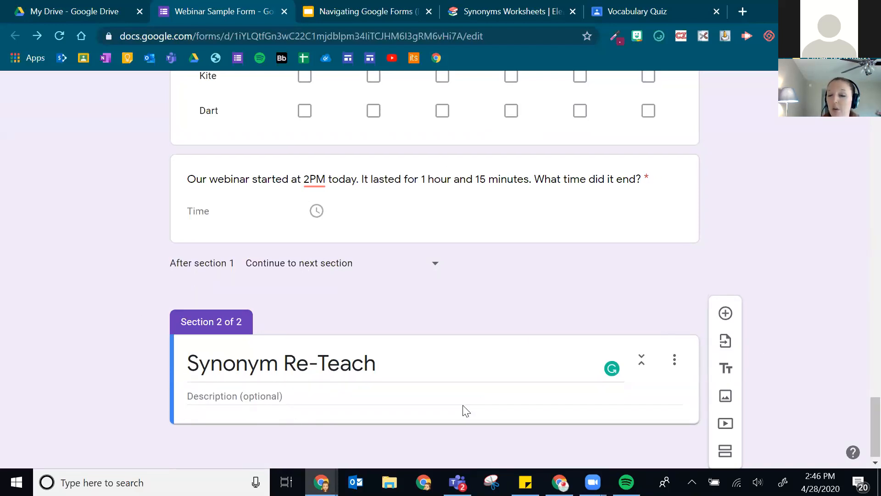
# Search YouTube for "synonyms" and insert the video "Synonyms | First Grade Language Arts Learning Lesson Videos" into the Synonym Re-Teach section
pyautogui.click(726, 398)
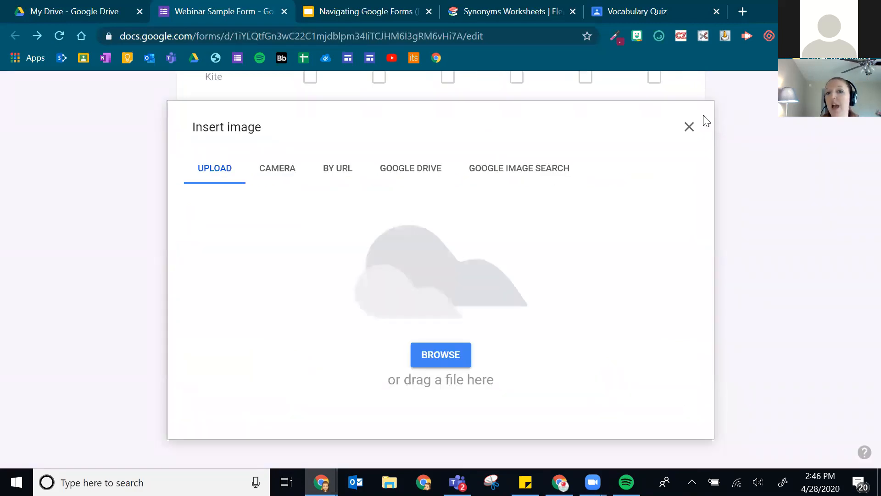
pyautogui.click(689, 126)
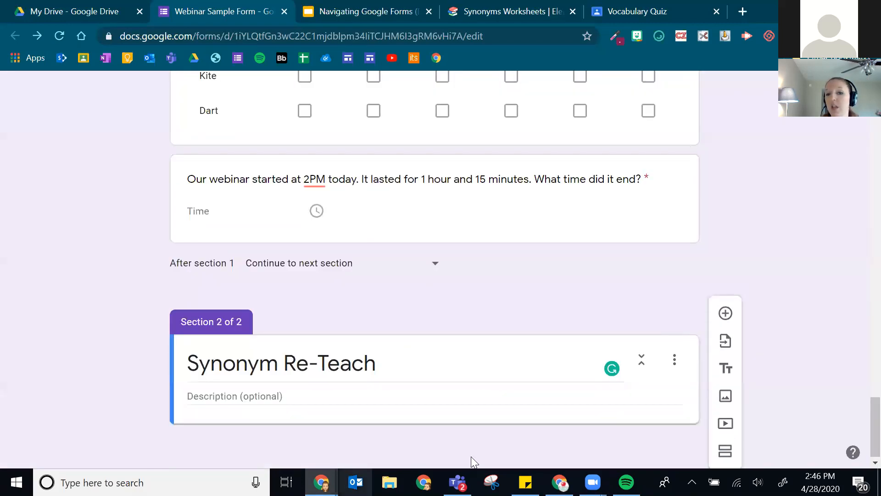
pyautogui.click(725, 423)
pyautogui.click(281, 189)
pyautogui.write('synonyms')
pyautogui.press('Return')
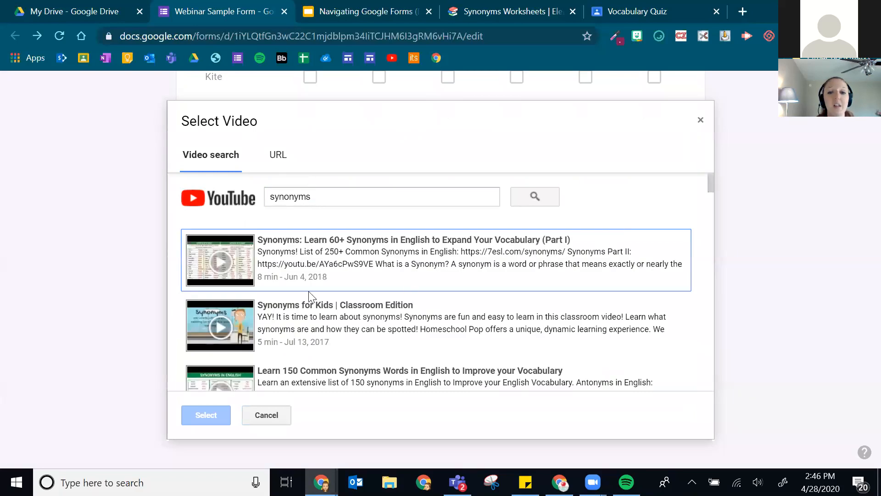
pyautogui.scroll(-2, 357, 348)
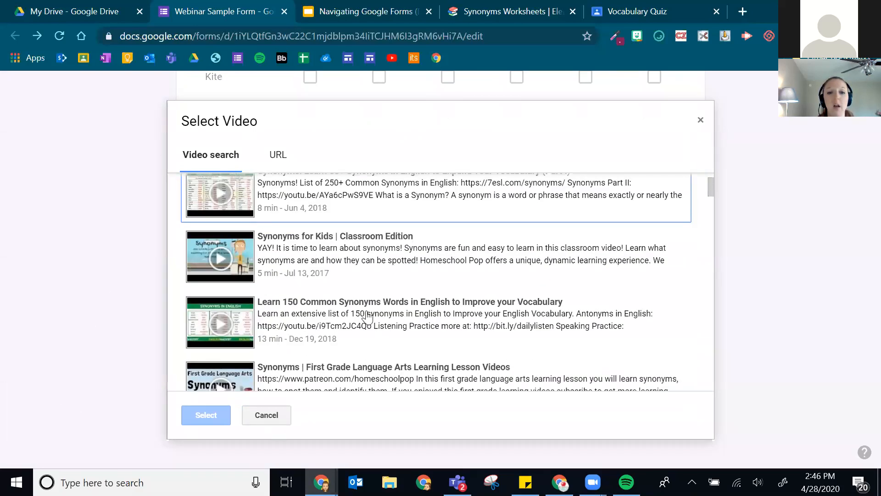
pyautogui.scroll(-2, 367, 316)
pyautogui.click(358, 298)
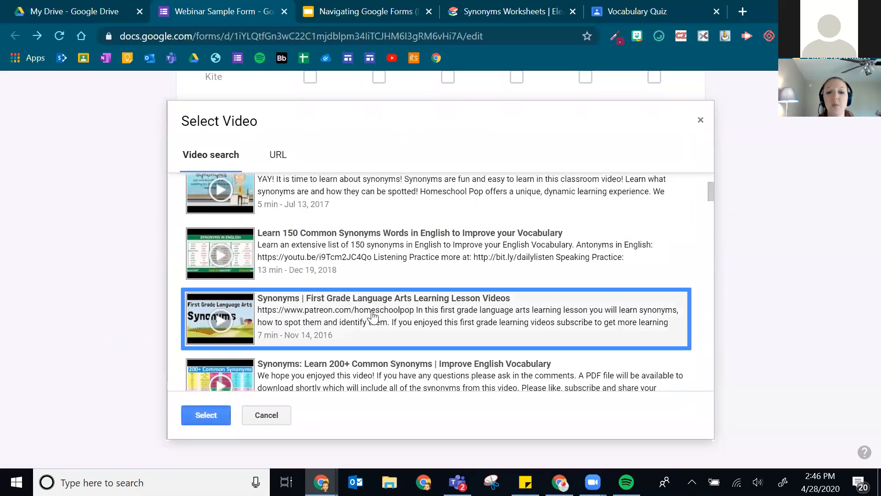
pyautogui.click(208, 413)
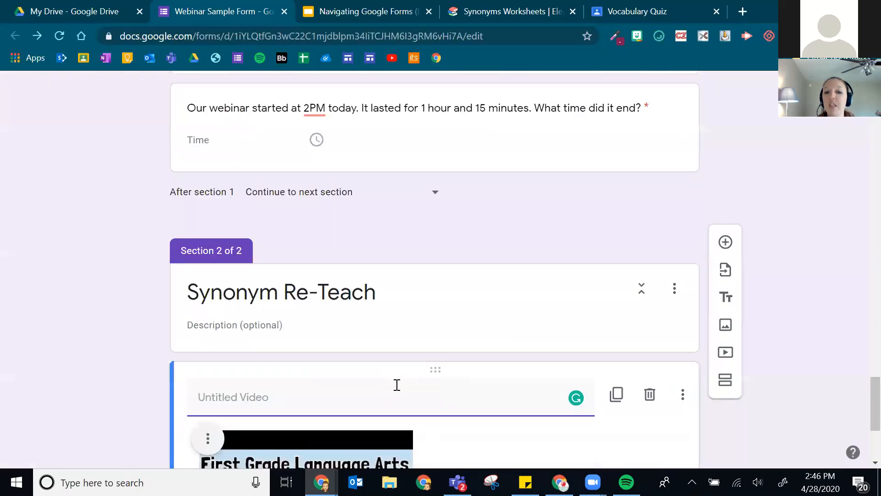
# Add a title and description block below the synonyms video, leaving its text at the default
pyautogui.scroll(-4, 299, 375)
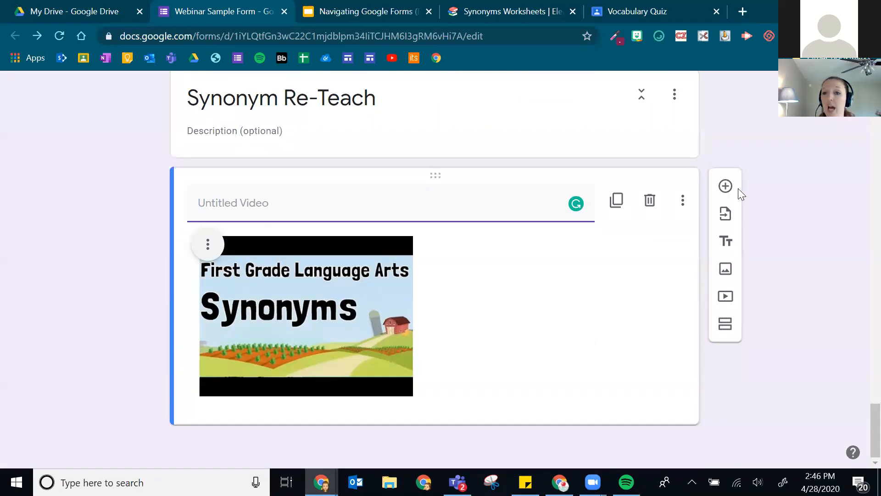
pyautogui.click(727, 243)
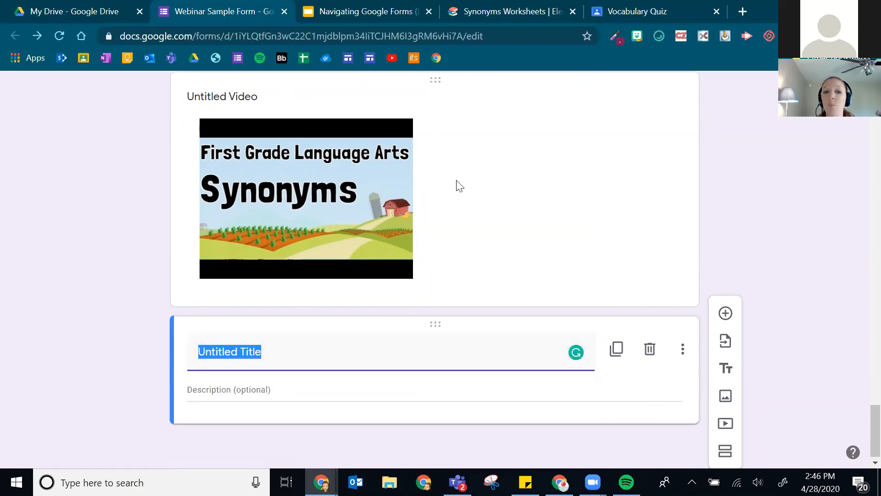
pyautogui.scroll(3, 352, 278)
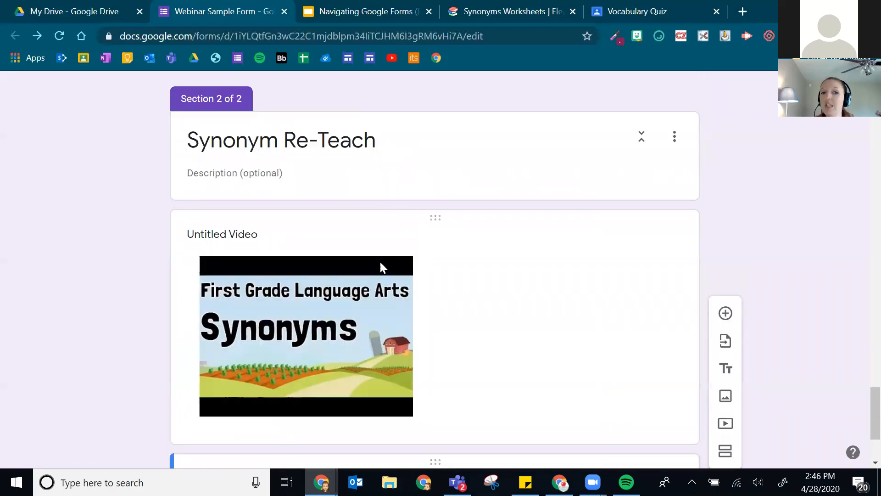
pyautogui.scroll(-3, 397, 257)
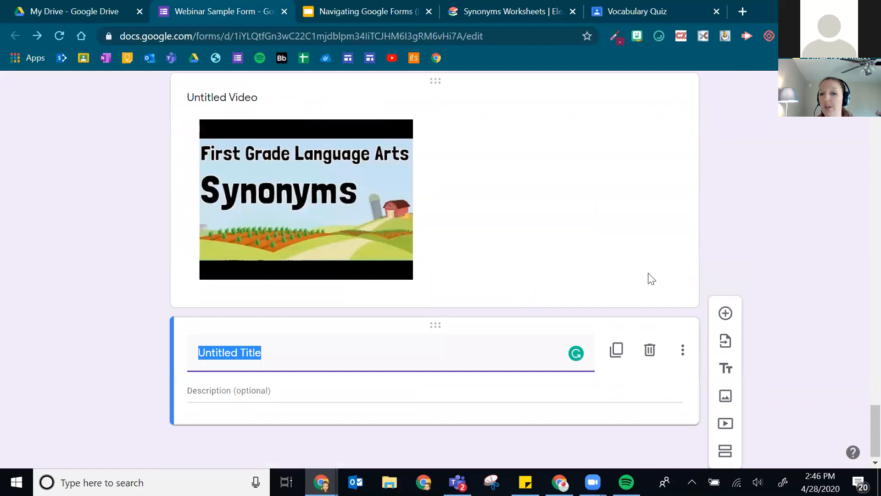
pyautogui.scroll(2, 417, 346)
pyautogui.scroll(-2, 433, 330)
# Add a third section at the end of the form and title it "Continuing On..."
pyautogui.click(730, 450)
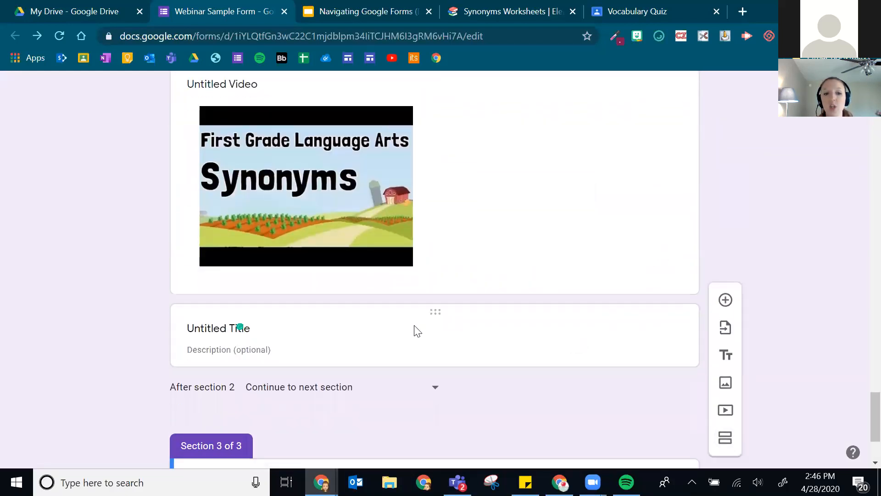
pyautogui.write('Continuing On...')
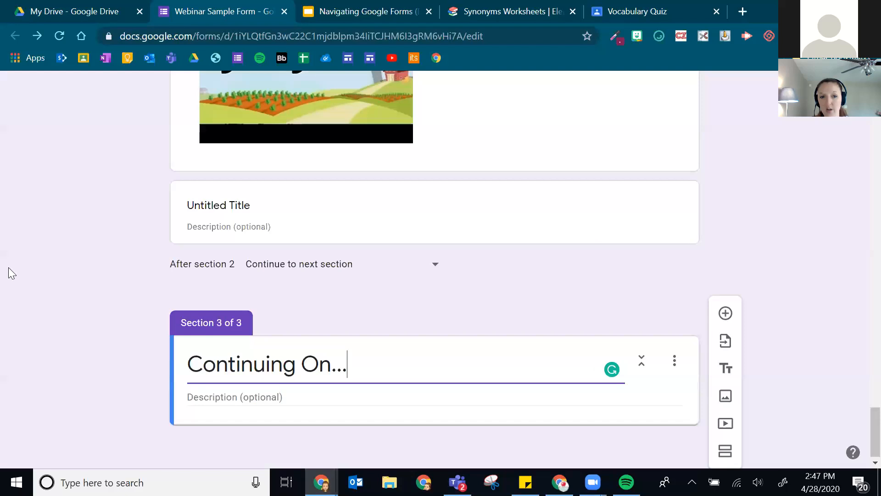
pyautogui.click(89, 410)
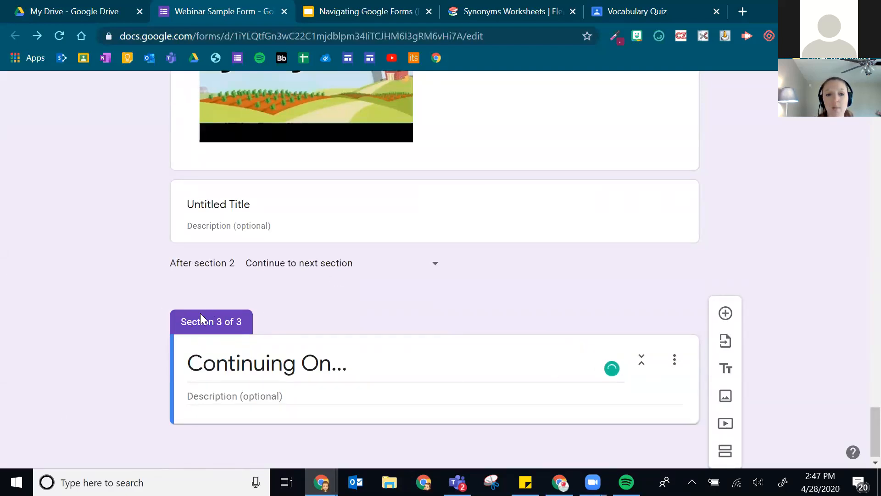
# Add a multiple choice question titled "Synonym Extension Question..." to the Continuing On... section
pyautogui.click(725, 312)
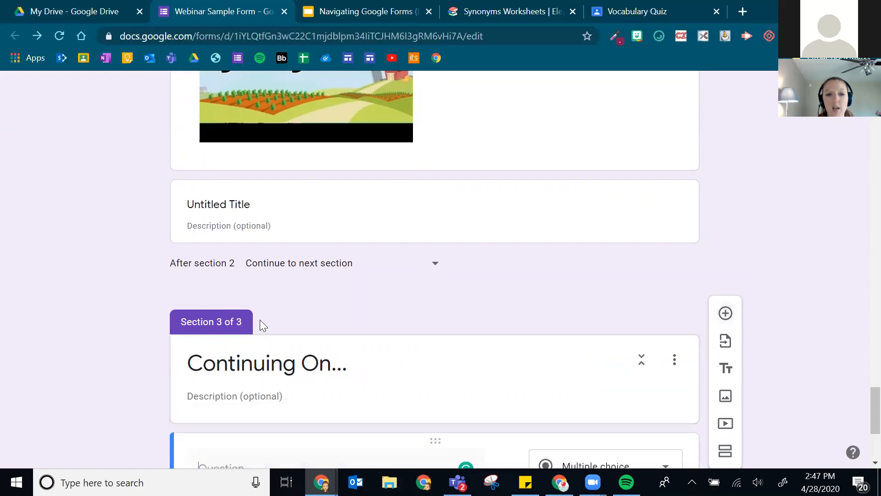
pyautogui.write('Synonym Extens')
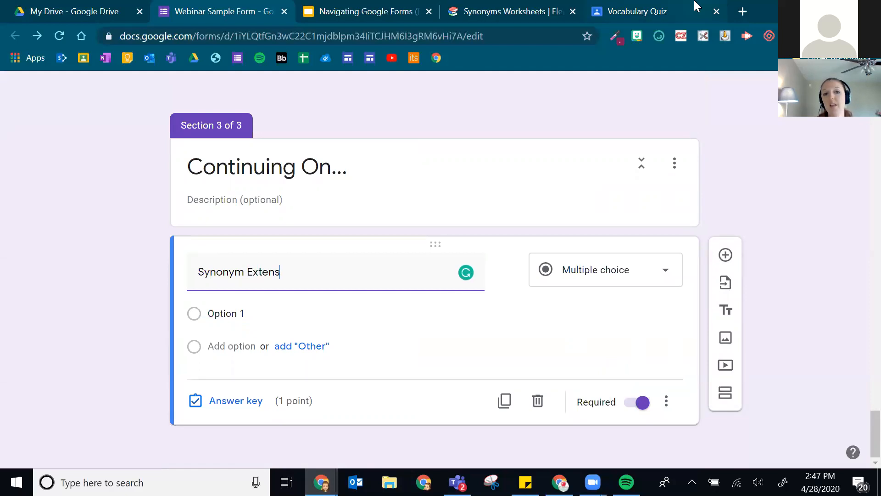
pyautogui.write('...')
pyautogui.click(326, 293)
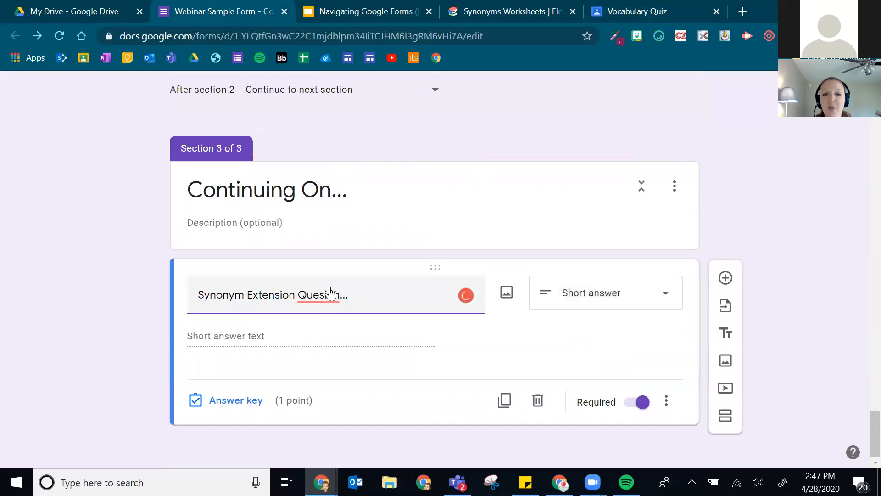
pyautogui.write('t')
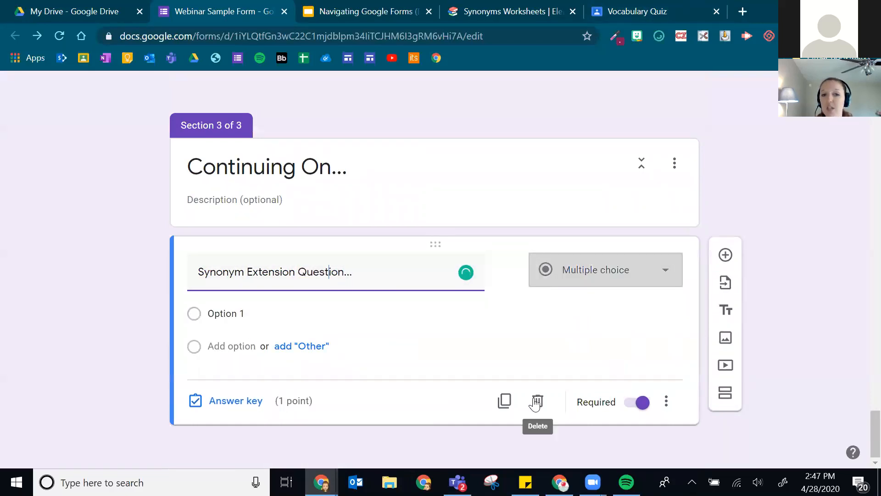
pyautogui.click(129, 291)
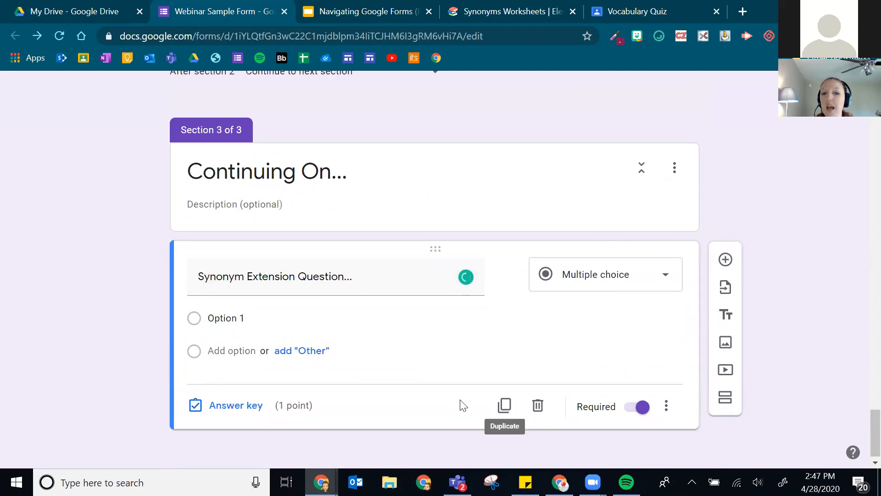
# Enable going to a section based on the answer for the question "What is the definition of roaming?"
pyautogui.scroll(6, 459, 404)
pyautogui.scroll(20, 467, 419)
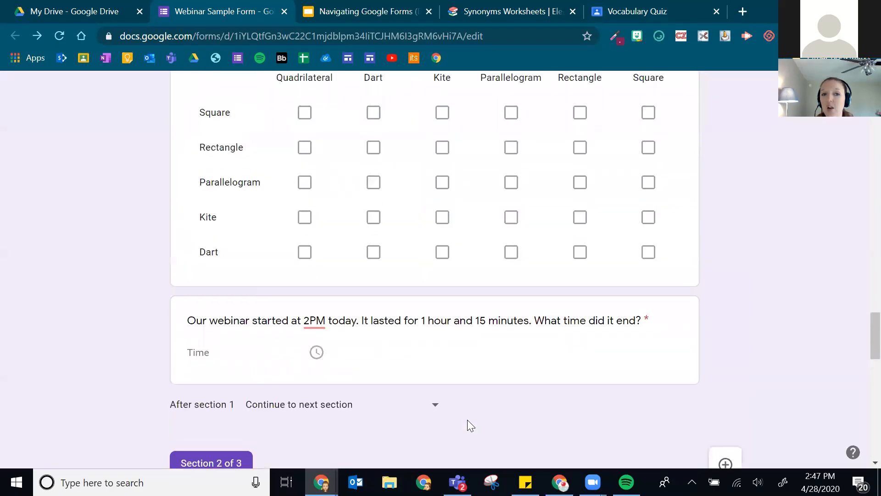
pyautogui.scroll(-2, 429, 383)
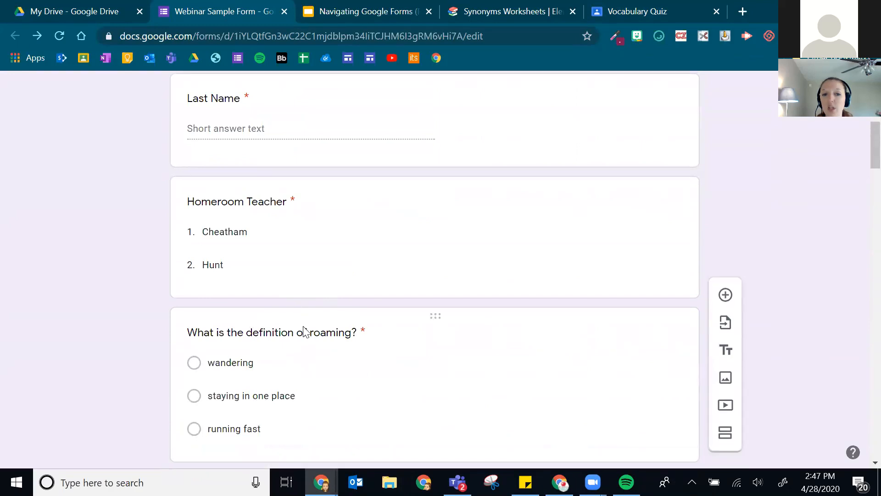
pyautogui.scroll(-8, 461, 319)
pyautogui.scroll(8, 469, 318)
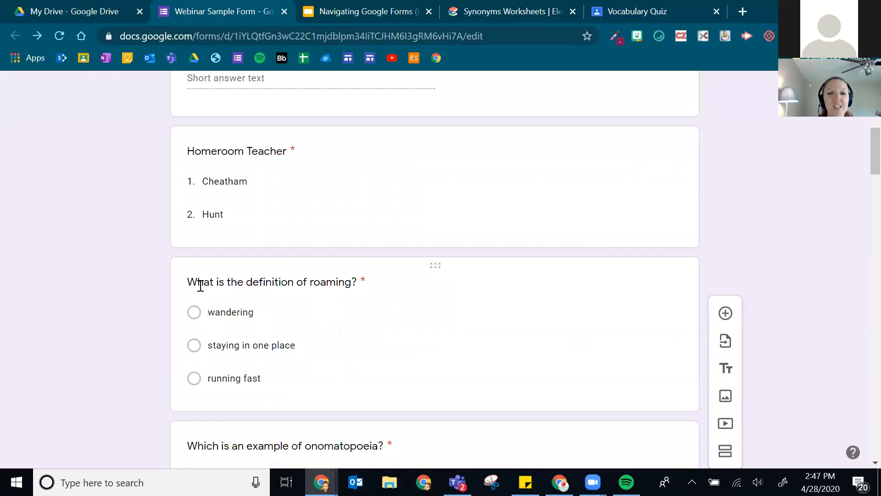
pyautogui.click(348, 283)
pyautogui.scroll(-3, 461, 286)
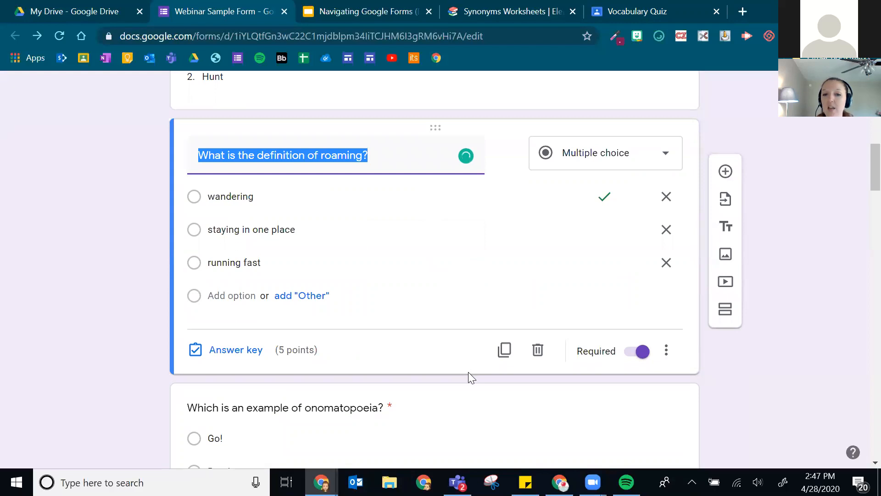
pyautogui.click(667, 351)
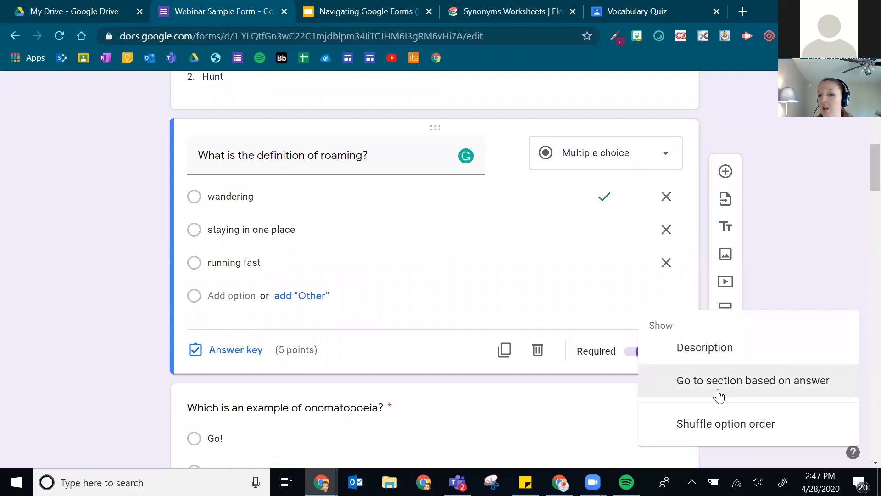
pyautogui.click(782, 380)
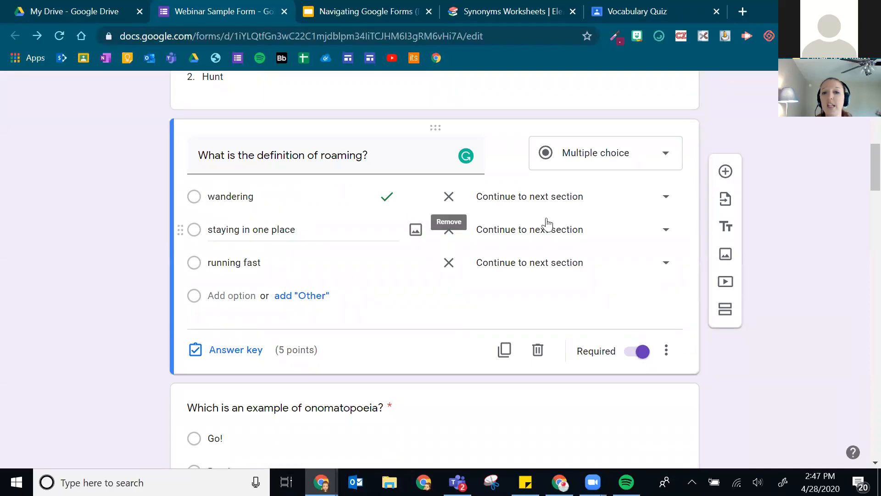
# Route the roaming question's "wandering" answer to section 3 (Continuing On...), and "staying in one place" and "running fast" to section 2 (Synonym Re-Teach)
pyautogui.click(503, 202)
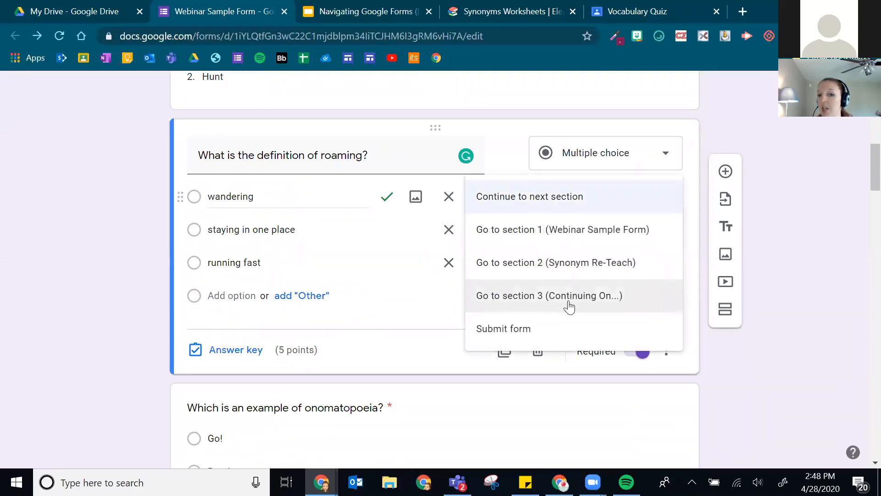
pyautogui.click(595, 296)
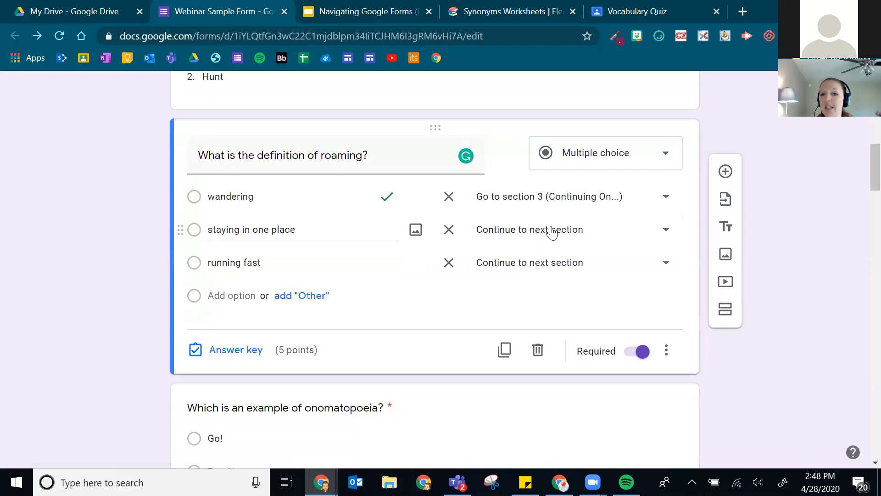
pyautogui.click(552, 231)
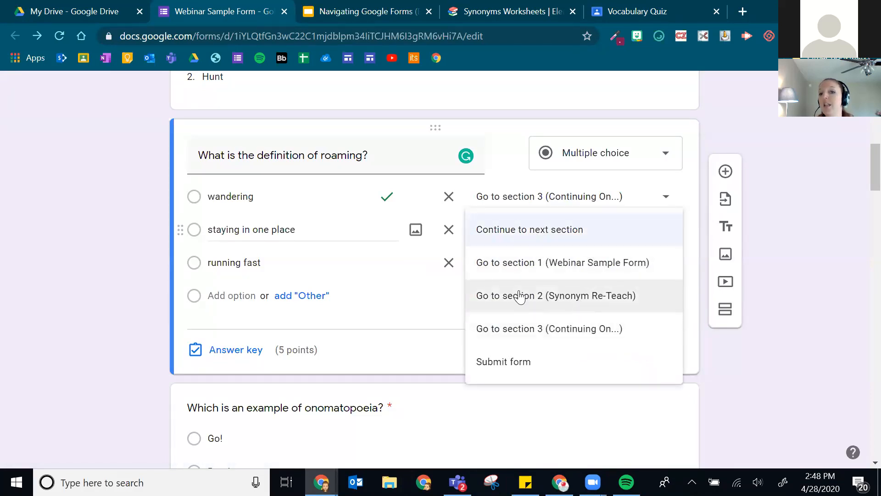
pyautogui.click(600, 301)
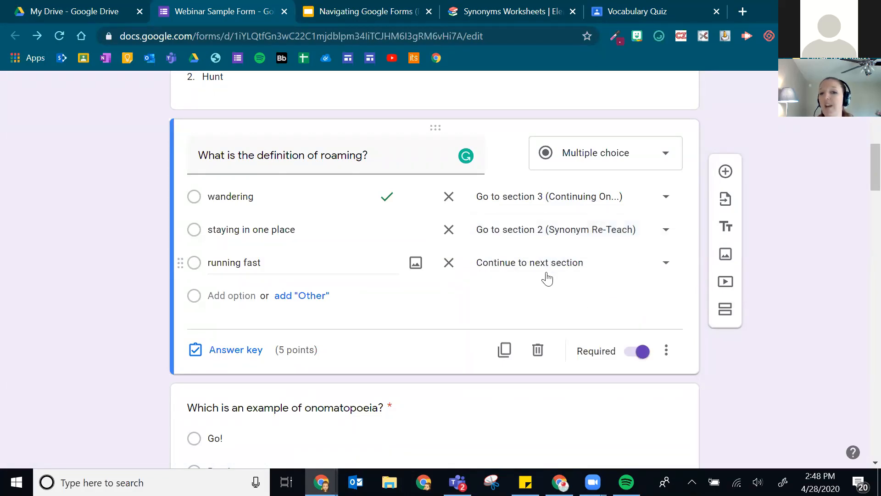
pyautogui.click(548, 277)
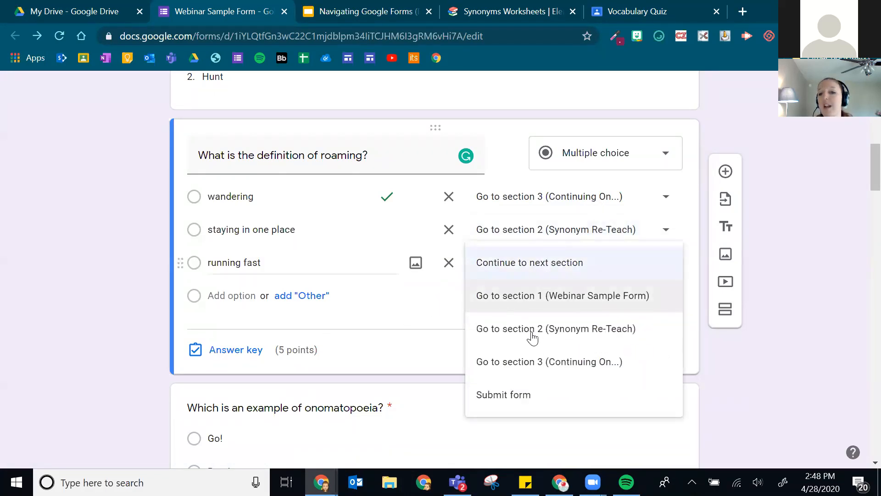
pyautogui.click(635, 340)
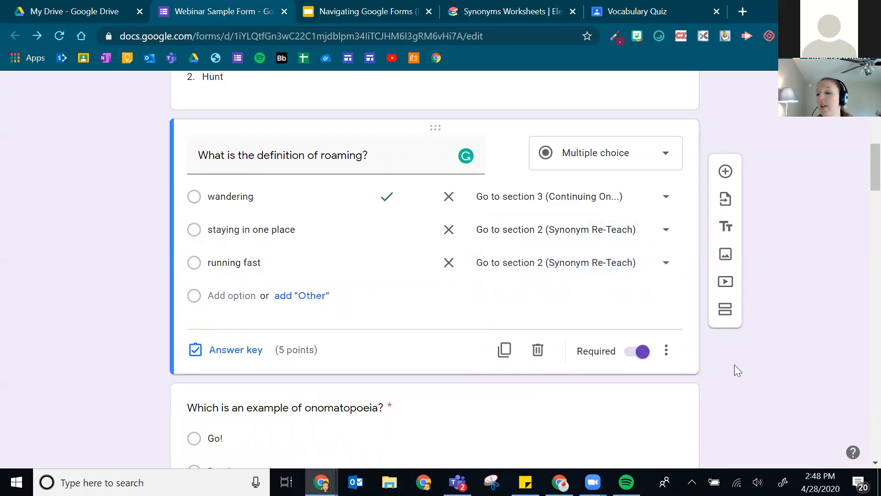
# Preview the form and enter "test" as both the first name and the last name
pyautogui.scroll(15, 698, 246)
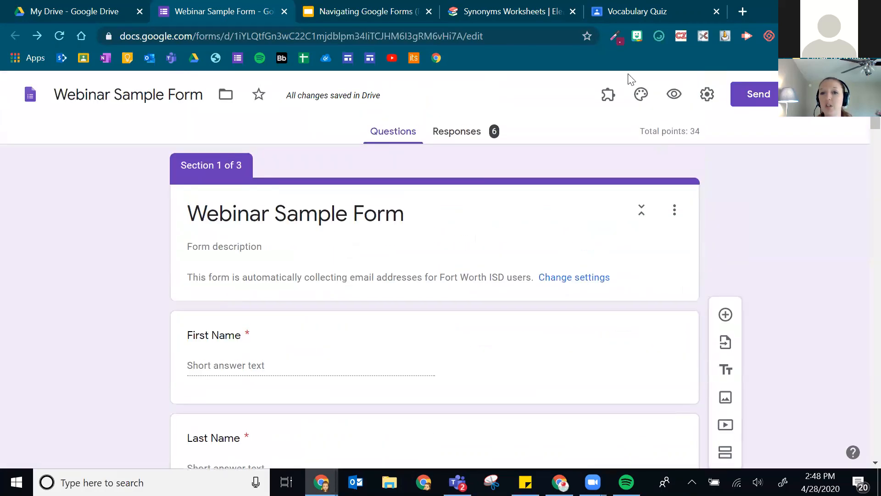
pyautogui.click(688, 102)
pyautogui.scroll(-5, 401, 190)
pyautogui.scroll(5, 462, 205)
pyautogui.click(367, 271)
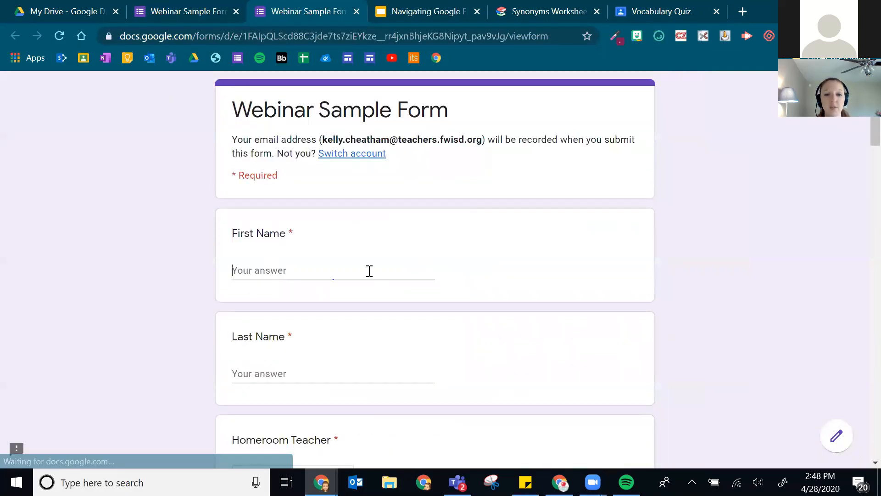
pyautogui.write('test')
pyautogui.click(325, 373)
pyautogui.write('test')
# Choose the first listed homeroom teacher and answer the roaming question with "wandering"
pyautogui.scroll(-3, 312, 362)
pyautogui.click(308, 347)
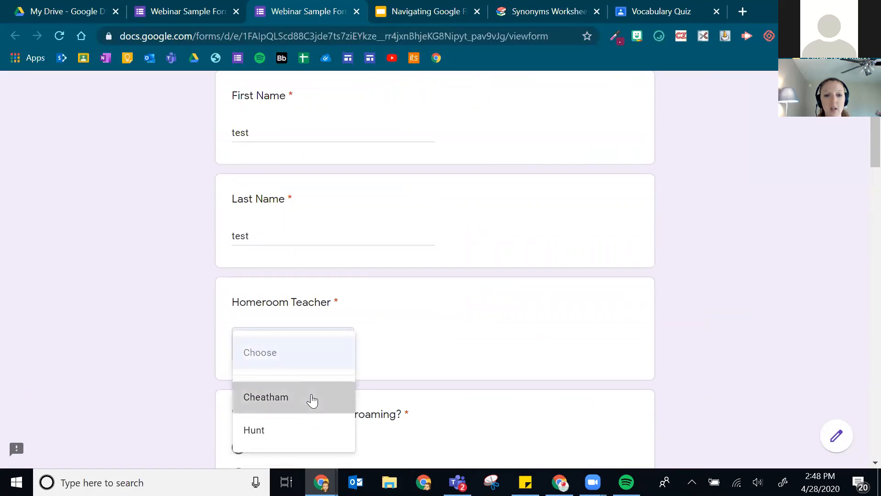
pyautogui.click(311, 398)
pyautogui.scroll(-3, 305, 381)
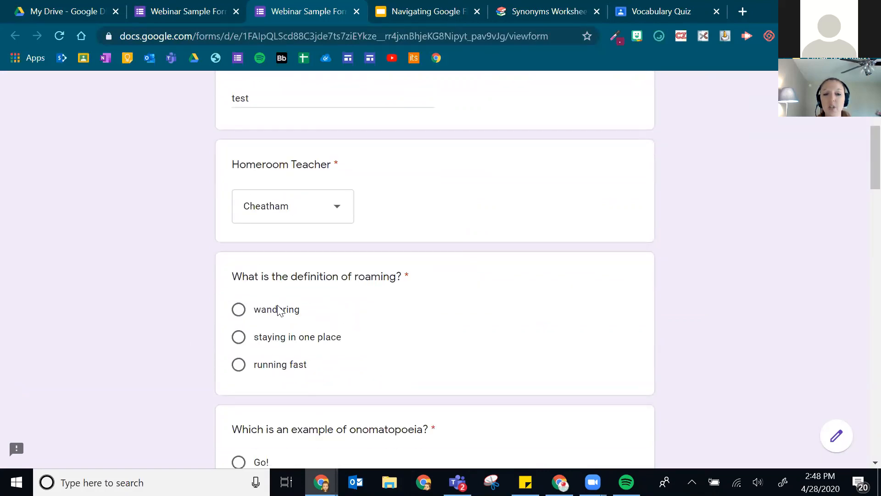
pyautogui.click(238, 310)
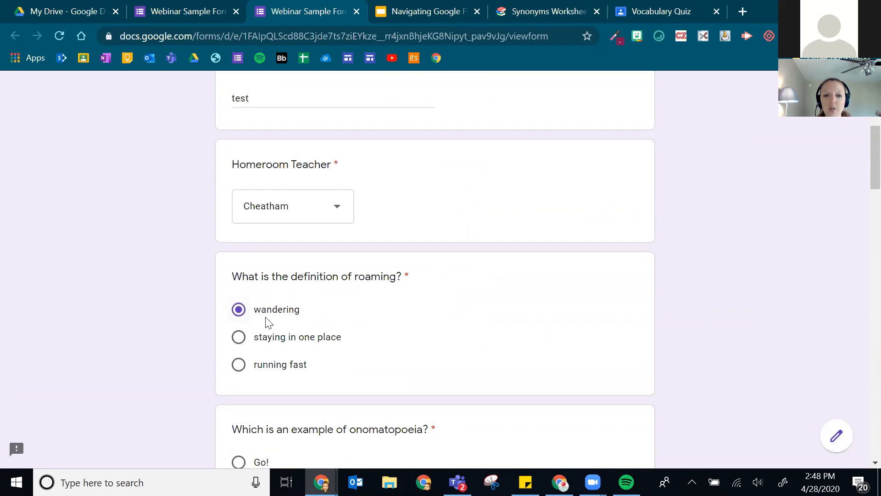
# Answer the onomatopoeia question with "Bam!" and mark 7<3 in the question about true statements
pyautogui.scroll(-3, 256, 271)
pyautogui.click(262, 353)
pyautogui.scroll(-6, 266, 357)
pyautogui.click(265, 355)
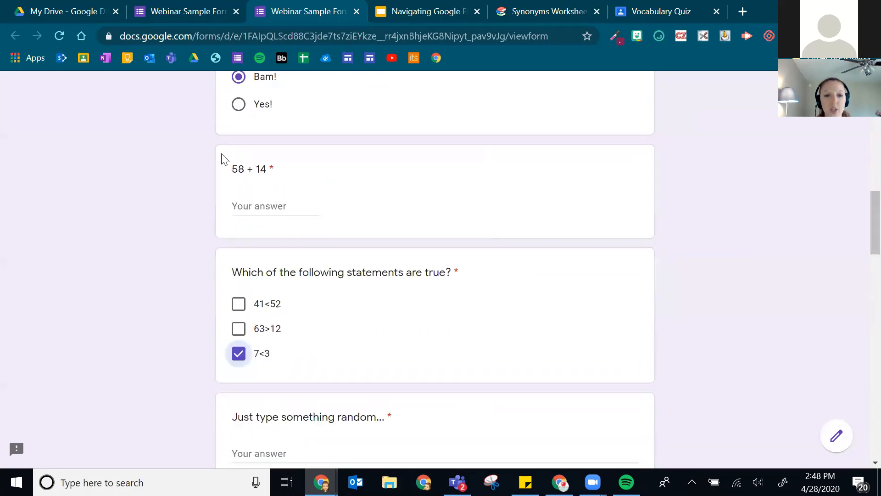
# Enter 65345 as the answer to 58 + 14 and "teata" as the random text
pyautogui.click(276, 206)
pyautogui.write('65345')
pyautogui.scroll(-3, 315, 364)
pyautogui.click(307, 321)
pyautogui.write('teat')
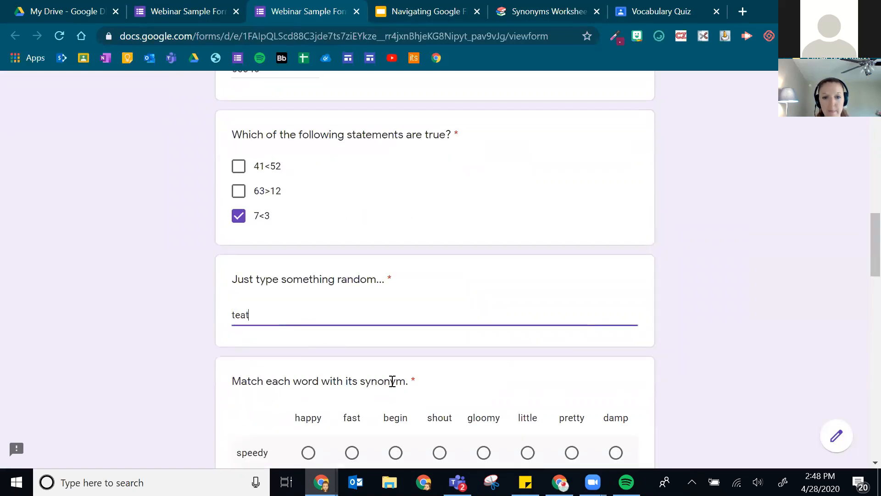
pyautogui.write('a')
# Fill the synonym grid: speedy–damp, dim–gloomy, start–little, beautiful–begin, wet–little, small–shout, yell–happy, glad–fast
pyautogui.scroll(-4, 404, 358)
pyautogui.click(395, 358)
pyautogui.click(483, 284)
pyautogui.click(483, 321)
pyautogui.click(528, 321)
pyautogui.click(527, 397)
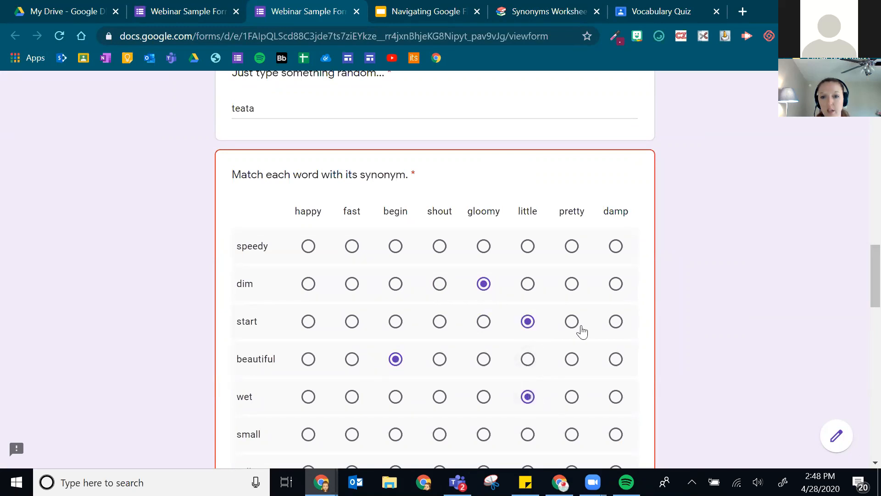
pyautogui.click(616, 246)
pyautogui.scroll(-3, 449, 374)
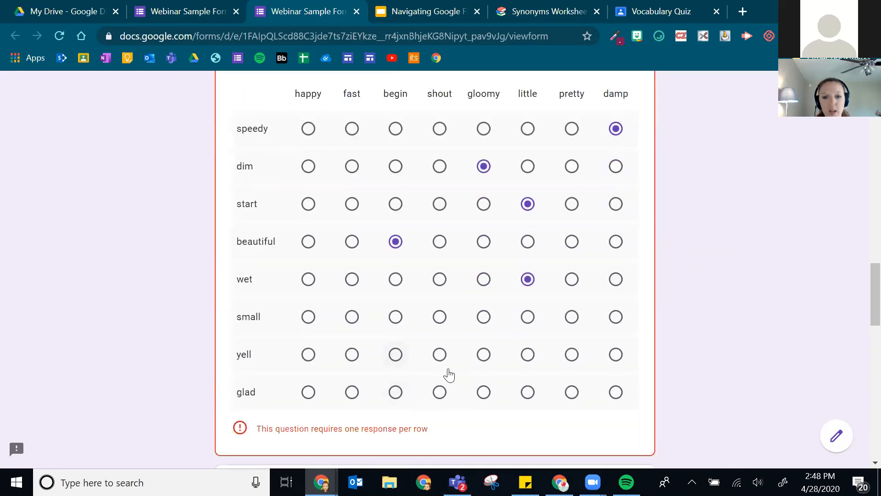
pyautogui.click(352, 371)
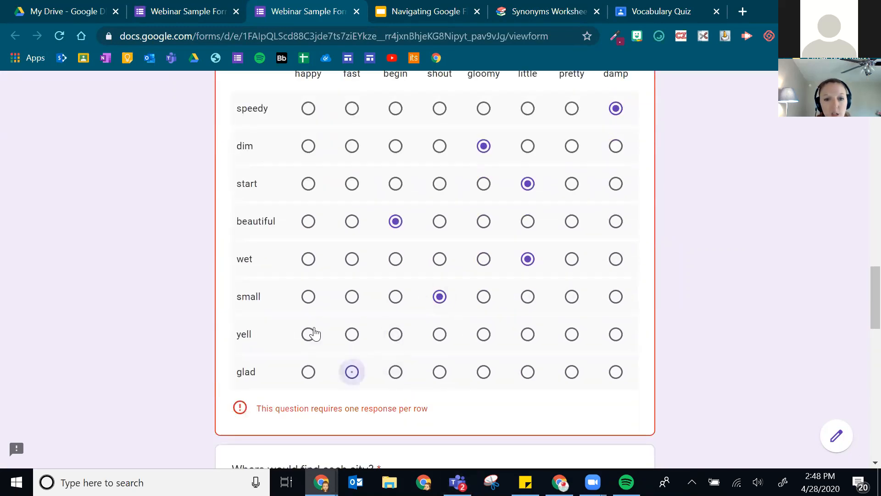
pyautogui.click(308, 334)
# Fill the city grid with Massachusetts for Boston, Ithaca and Albany, and New York for Franklin
pyautogui.scroll(-3, 567, 257)
pyautogui.moveTo(439, 348); pyautogui.dragTo(446, 349)
pyautogui.click(446, 384)
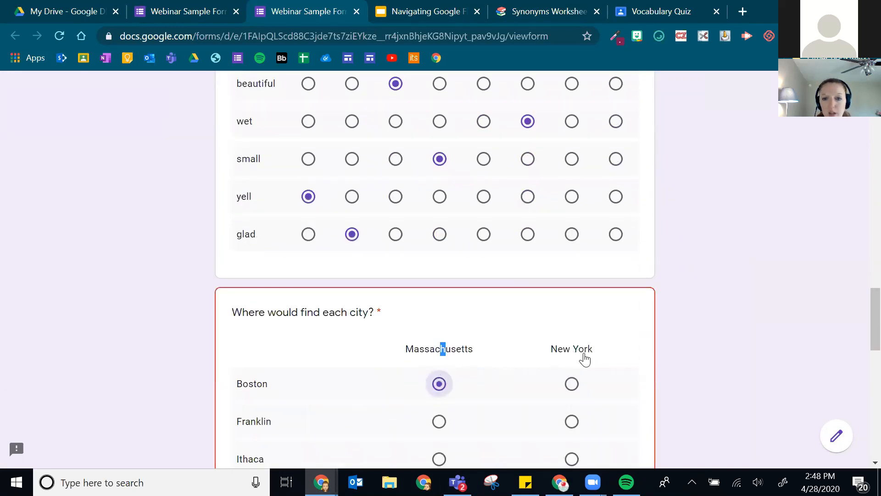
pyautogui.scroll(-3, 578, 321)
pyautogui.click(571, 283)
pyautogui.click(441, 323)
pyautogui.click(439, 361)
# Fill the quadrilaterals grid: Square–Quadrilateral, Rectangle–Dart, Parallelogram–Dart and Kite, Kite–Parallelogram, Dart–Rectangle
pyautogui.scroll(-5, 328, 351)
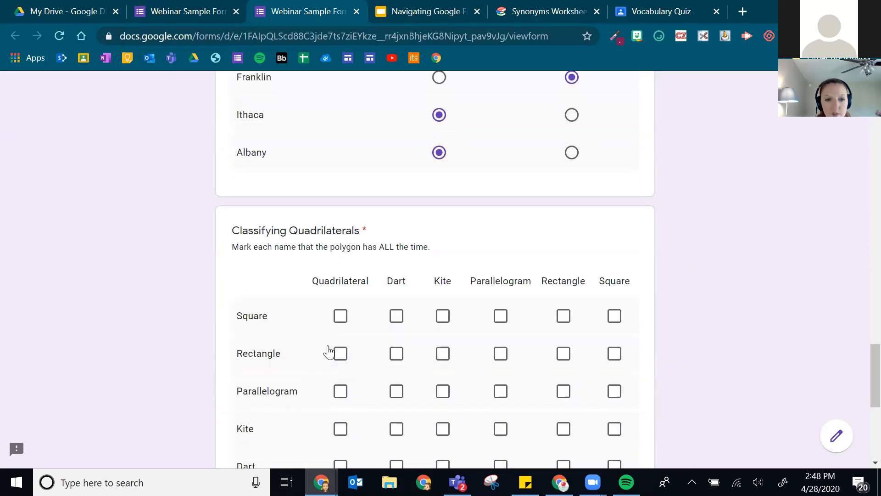
pyautogui.click(340, 316)
pyautogui.click(397, 353)
pyautogui.scroll(-2, 442, 335)
pyautogui.click(442, 322)
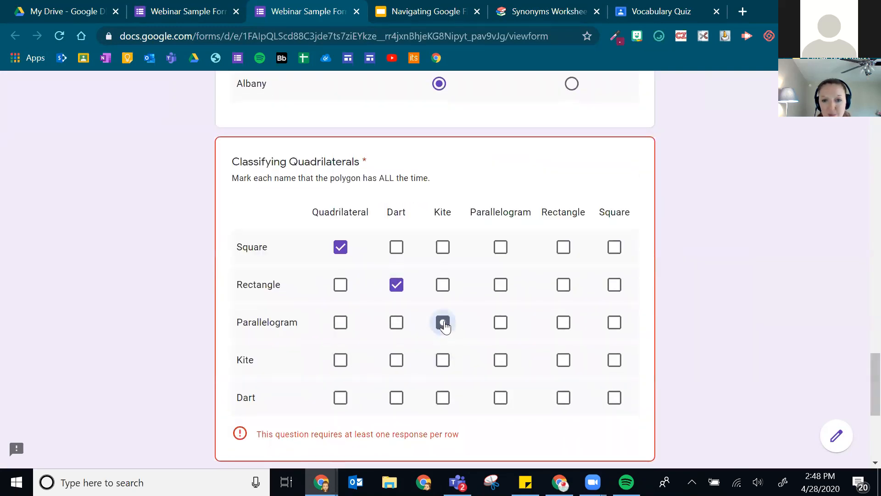
pyautogui.click(396, 322)
pyautogui.click(442, 322)
pyautogui.click(500, 360)
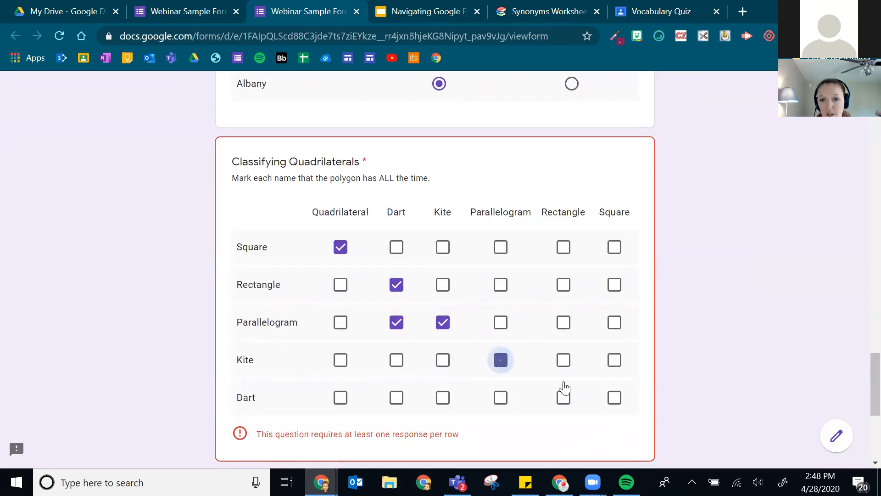
pyautogui.click(563, 397)
# Enter 12:00 AM as the webinar's end time and continue to the section that follows the "wandering" answer
pyautogui.scroll(-5, 487, 351)
pyautogui.click(252, 336)
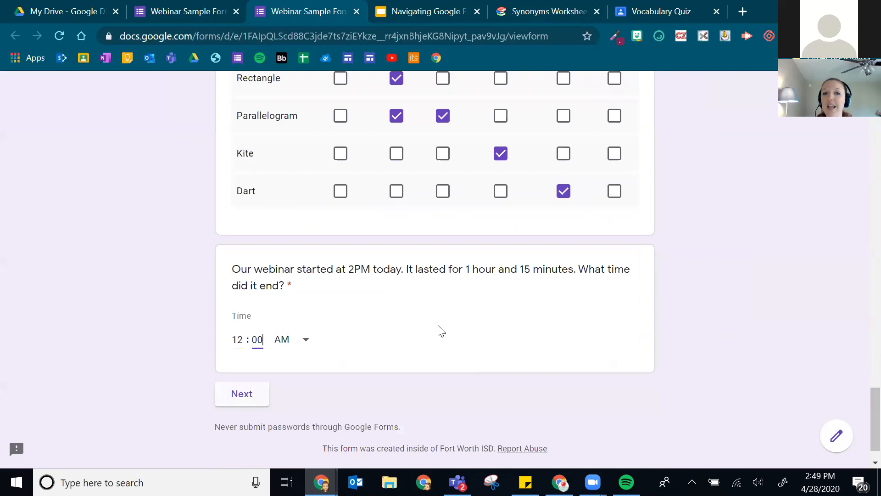
pyautogui.scroll(20, 650, 289)
pyautogui.scroll(-5, 449, 347)
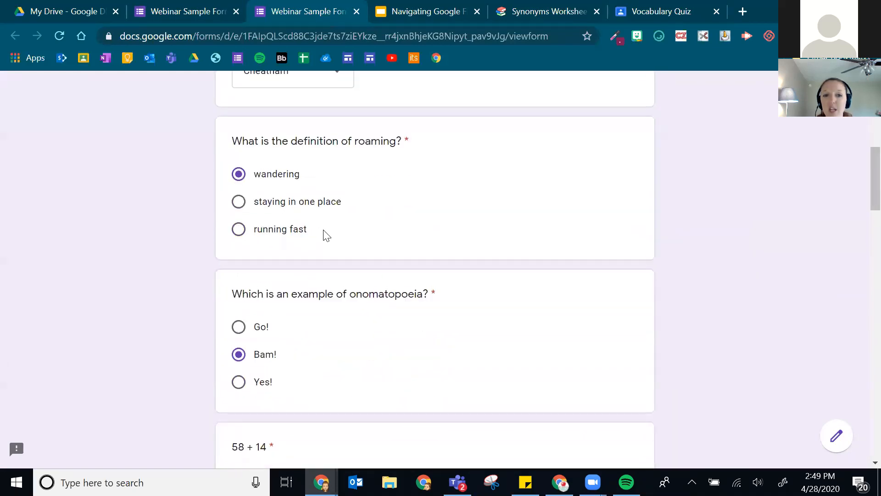
pyautogui.scroll(-20, 433, 179)
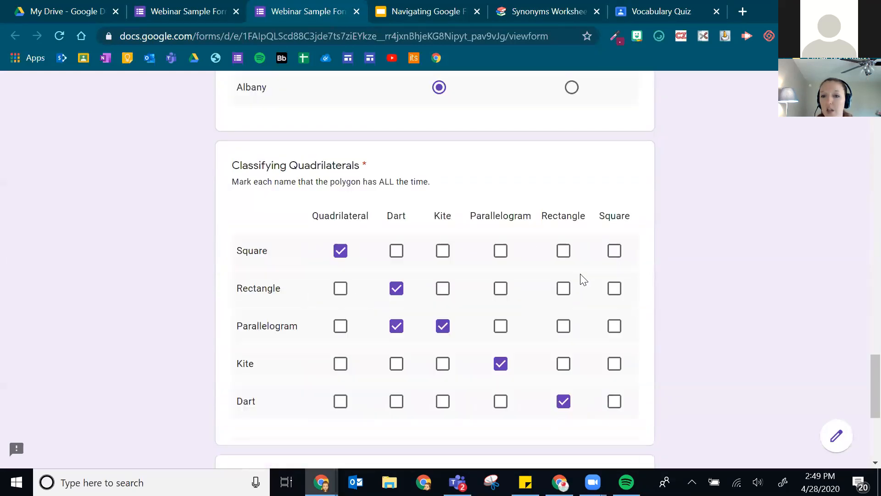
pyautogui.click(248, 361)
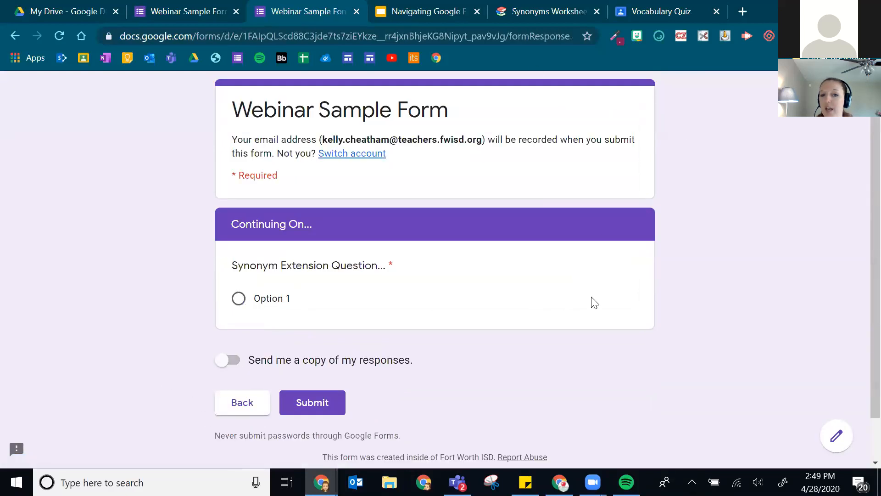
# Return to the first section, change the roaming answer to "staying in one place", and continue to the section it leads to
pyautogui.click(251, 403)
pyautogui.scroll(-4, 433, 302)
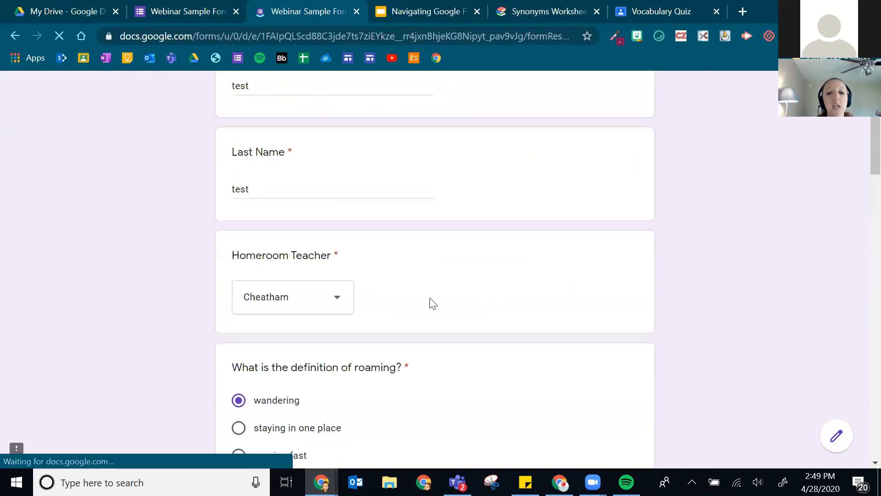
pyautogui.scroll(-3, 433, 303)
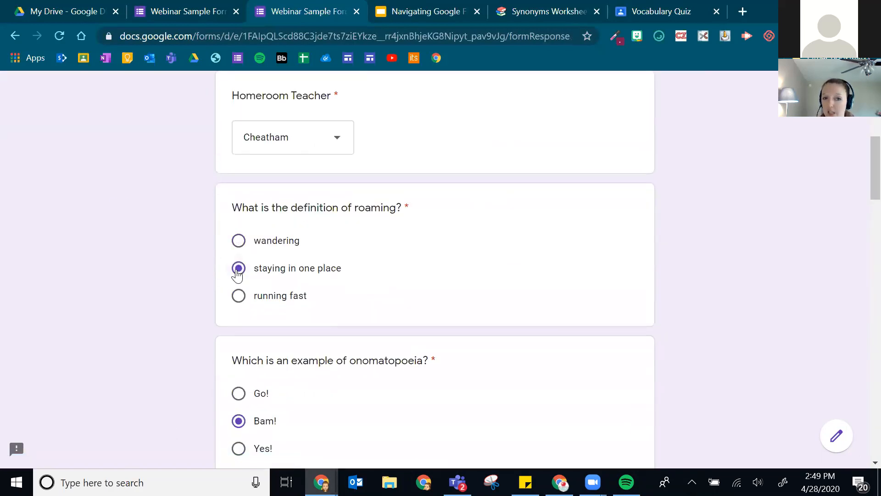
pyautogui.scroll(-20, 527, 238)
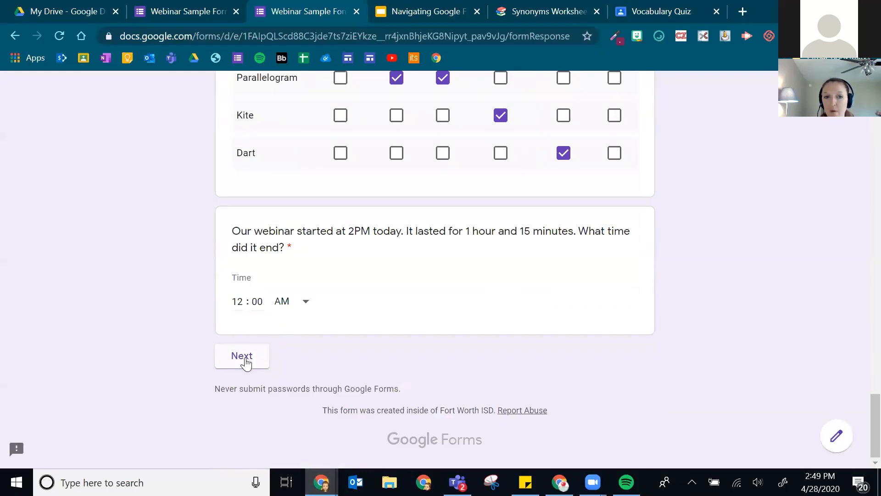
pyautogui.click(245, 361)
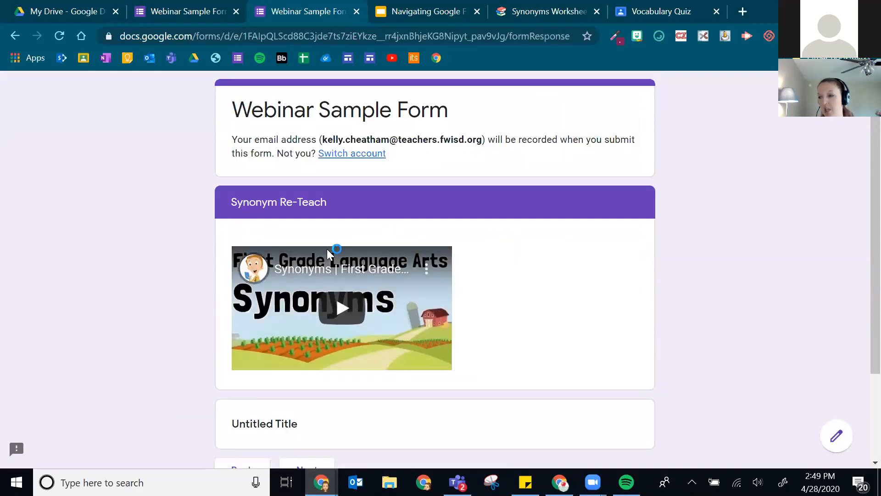
pyautogui.scroll(-3, 257, 211)
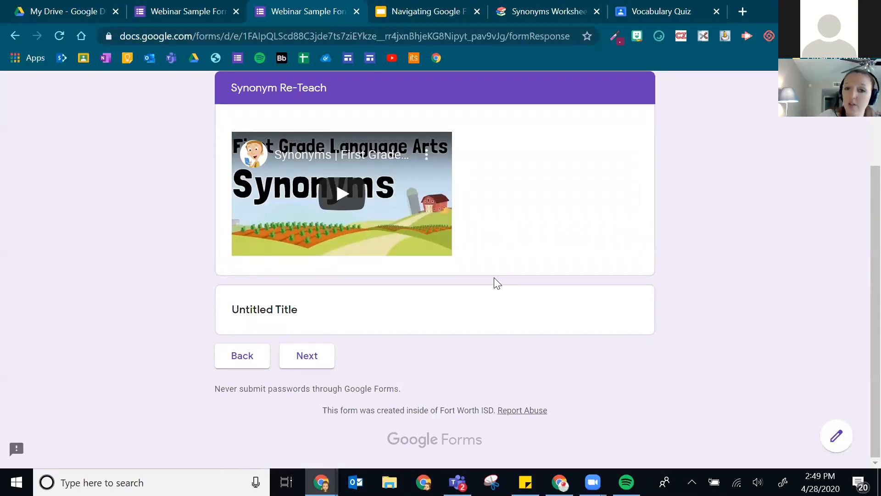
# Return to the form editor and review the section branching set on the roaming question's answers
pyautogui.click(190, 9)
pyautogui.scroll(-4, 459, 201)
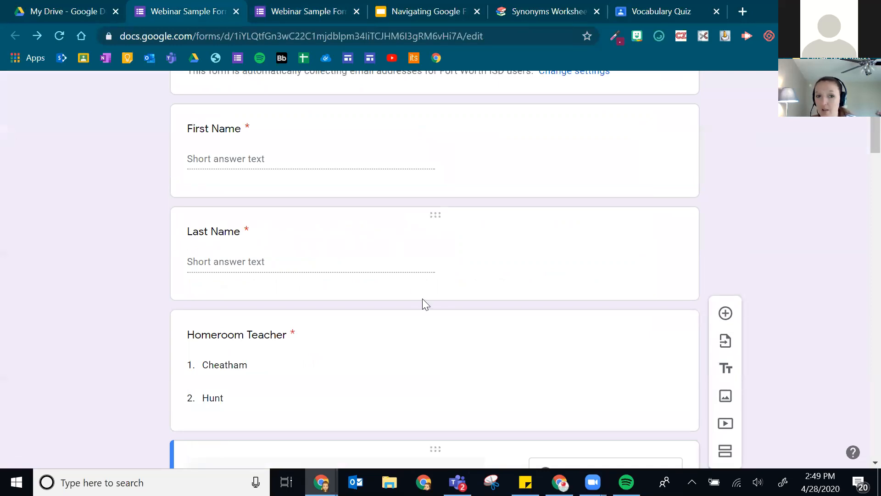
pyautogui.scroll(-1, 422, 298)
pyautogui.scroll(-4, 358, 306)
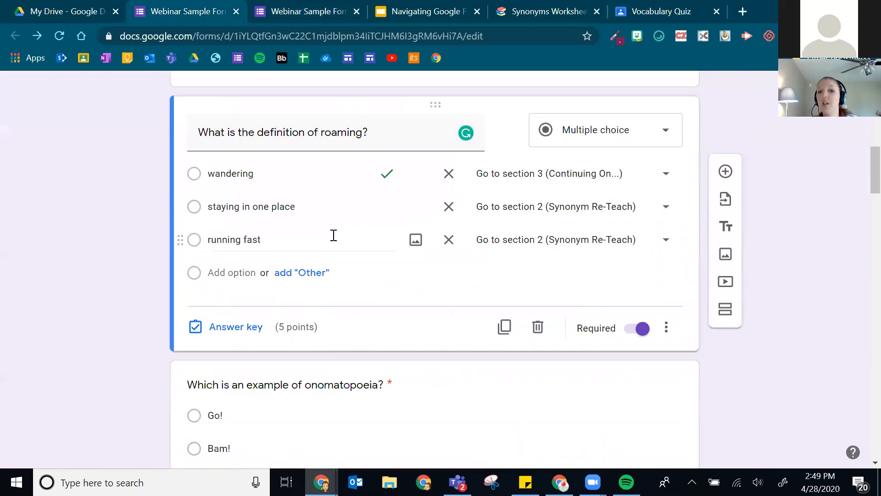
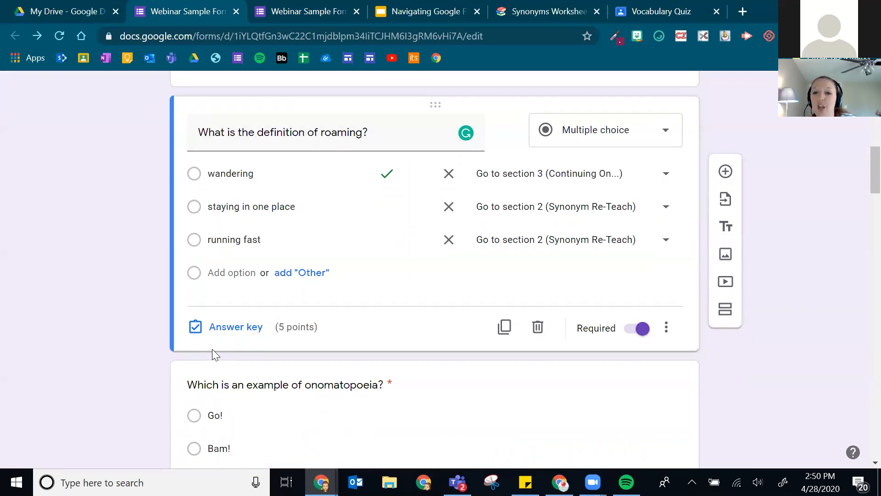
pyautogui.scroll(-3, 225, 340)
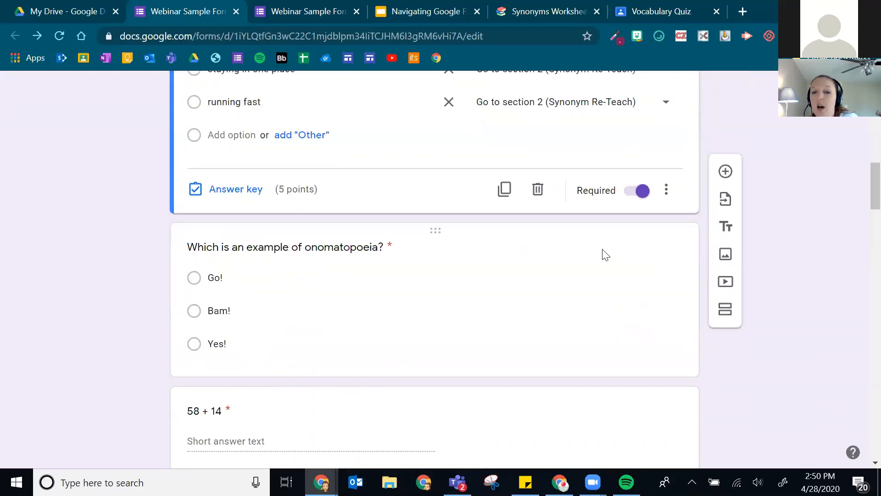
pyautogui.scroll(3, 548, 188)
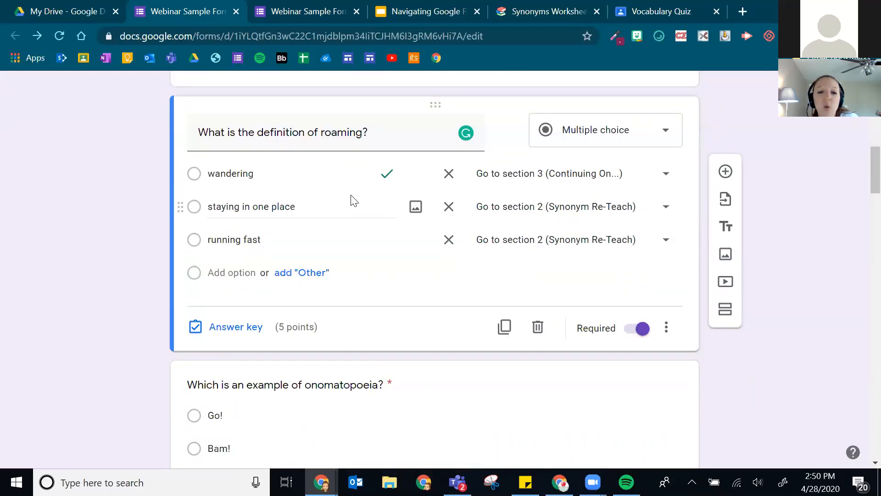
pyautogui.scroll(-3, 467, 173)
pyautogui.scroll(3, 515, 228)
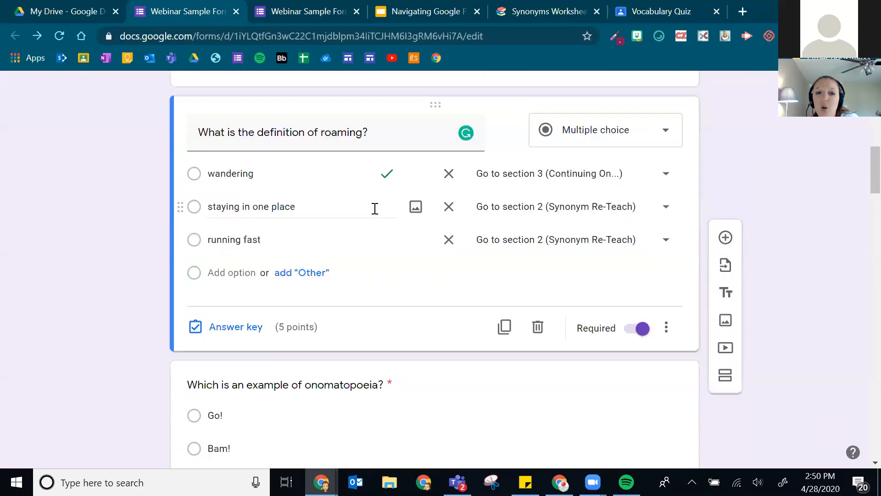
# Examine the additional options offered for the "Which of the following statements are true?" and "58 + 14" questions
pyautogui.scroll(-3, 305, 226)
pyautogui.scroll(-6, 336, 177)
pyautogui.click(292, 273)
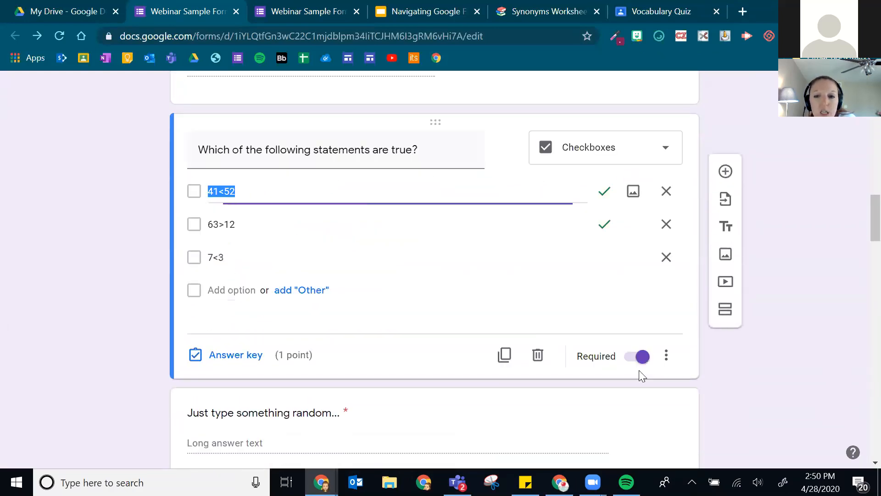
pyautogui.click(666, 355)
pyautogui.click(833, 231)
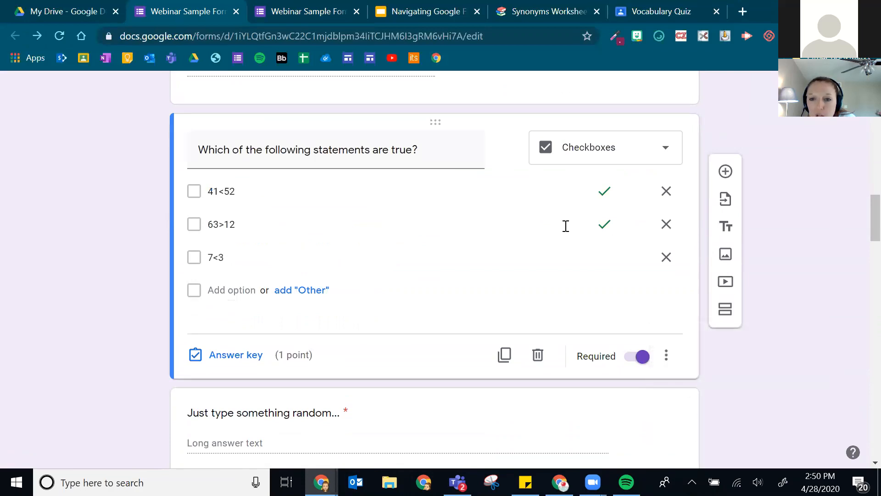
pyautogui.scroll(3, 565, 226)
pyautogui.click(612, 185)
pyautogui.click(667, 356)
pyautogui.click(810, 221)
# Set the point value of the webinar end-time question to 0 in its answer key
pyautogui.scroll(-9, 560, 252)
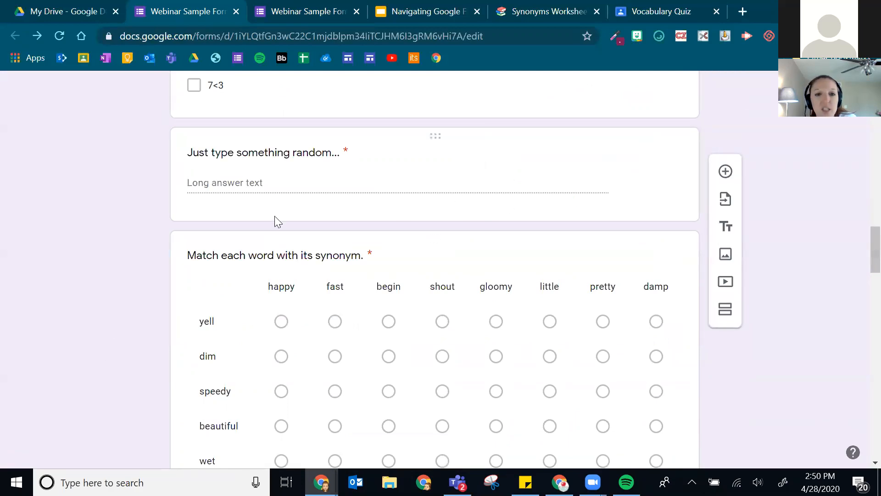
pyautogui.scroll(-20, 326, 169)
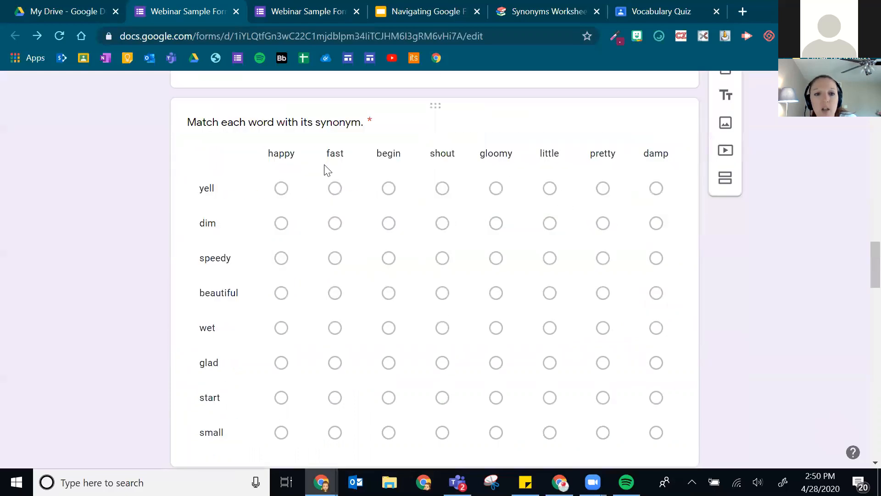
pyautogui.scroll(3, 356, 243)
pyautogui.scroll(20, 358, 245)
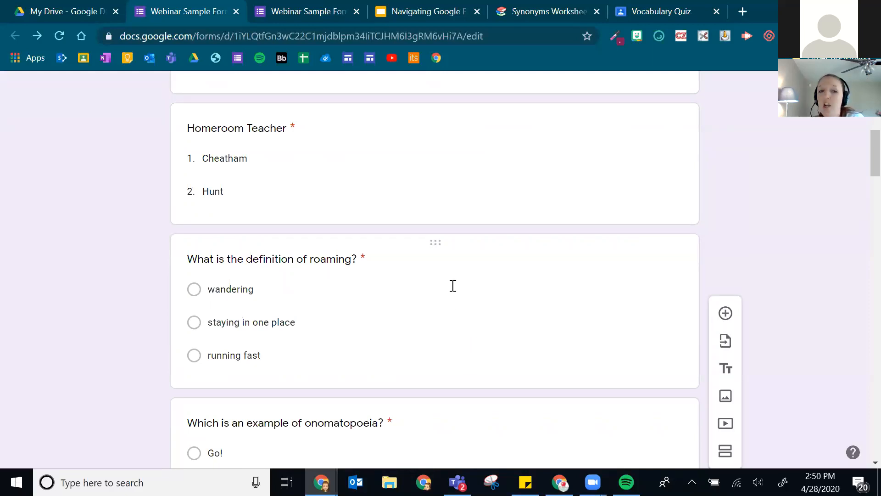
pyautogui.scroll(-1, 278, 361)
pyautogui.scroll(-20, 281, 363)
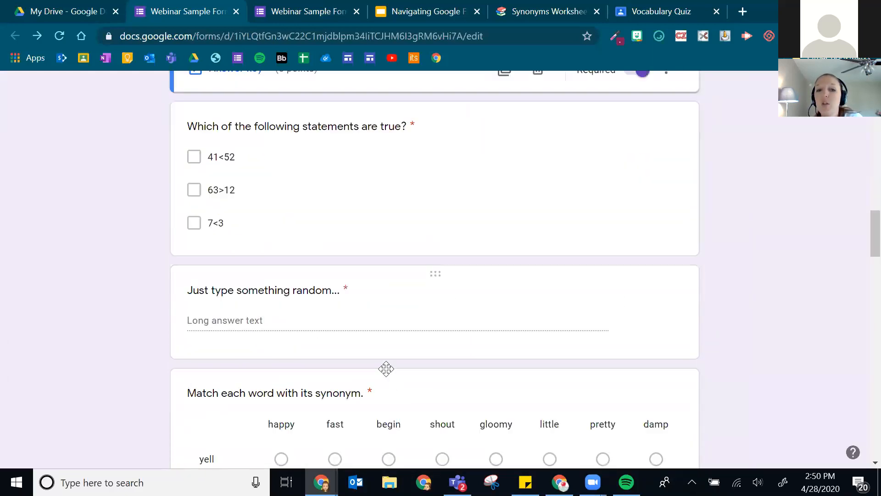
pyautogui.scroll(7, 570, 240)
pyautogui.scroll(3, 584, 245)
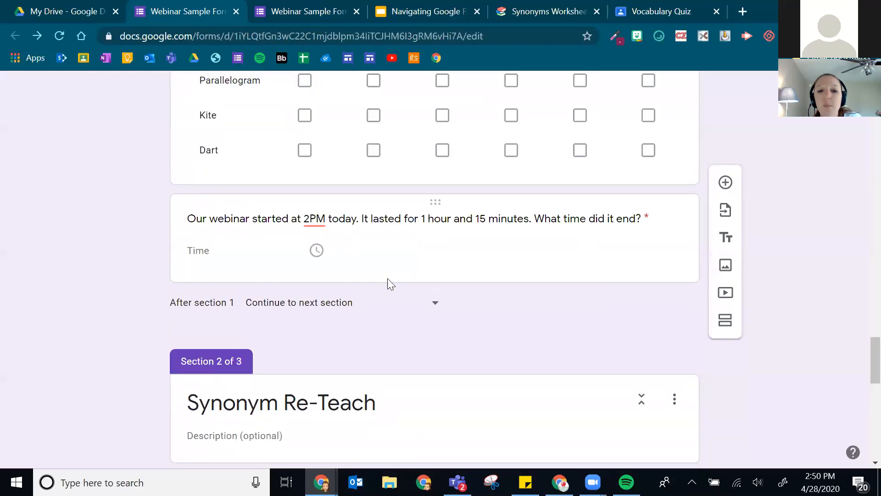
pyautogui.click(416, 317)
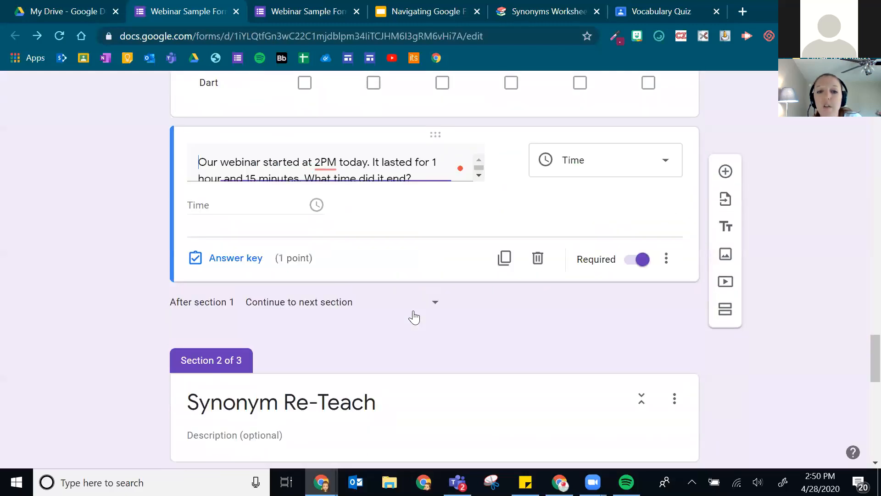
pyautogui.click(213, 260)
pyautogui.click(646, 214)
pyautogui.click(631, 298)
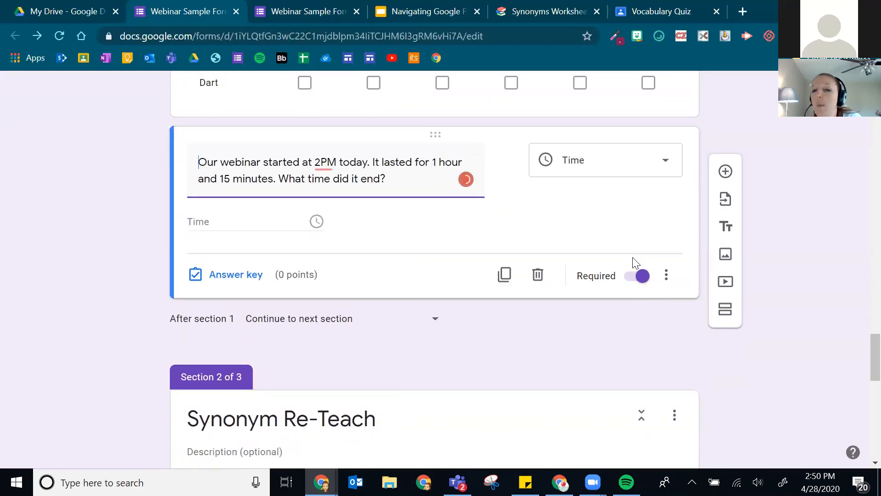
# Open the form's responses grouped by question and bring up the answers to the webinar end-time question
pyautogui.scroll(20, 631, 275)
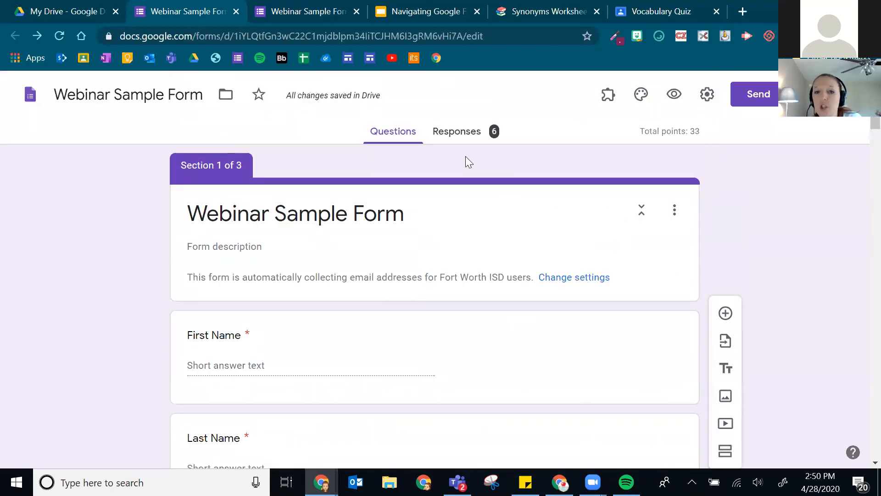
pyautogui.click(459, 131)
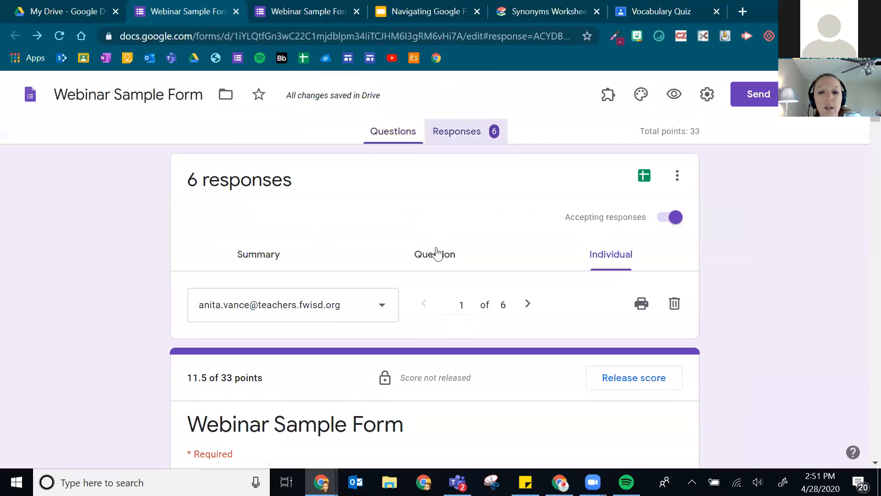
pyautogui.click(436, 254)
pyautogui.click(336, 319)
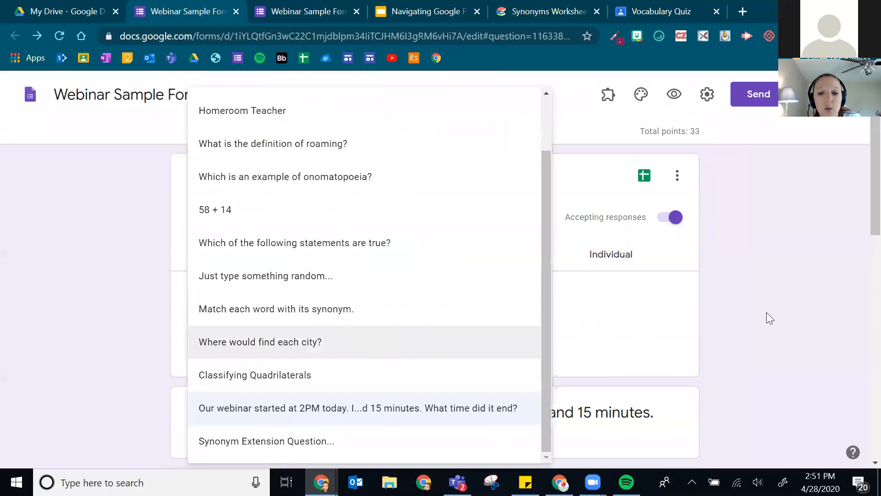
pyautogui.click(766, 314)
pyautogui.scroll(-6, 660, 316)
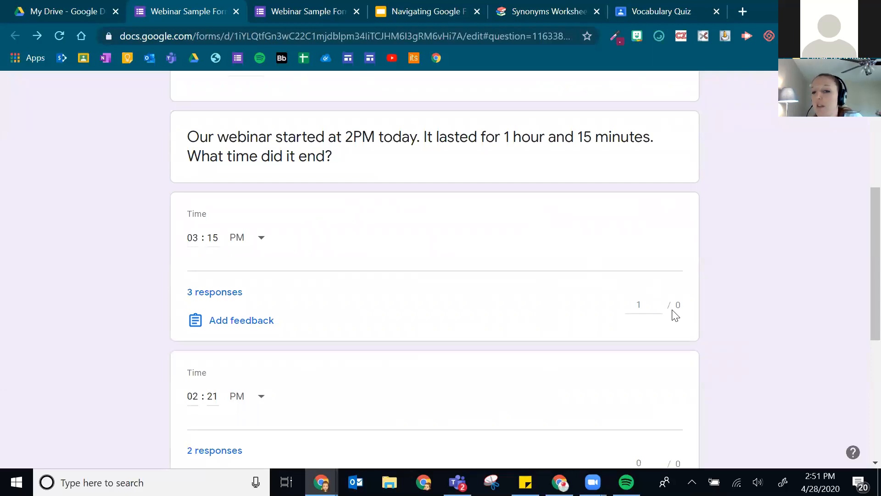
# Give the 03:15 PM answers to the webinar end-time question 5 points and save the grading
pyautogui.click(639, 306)
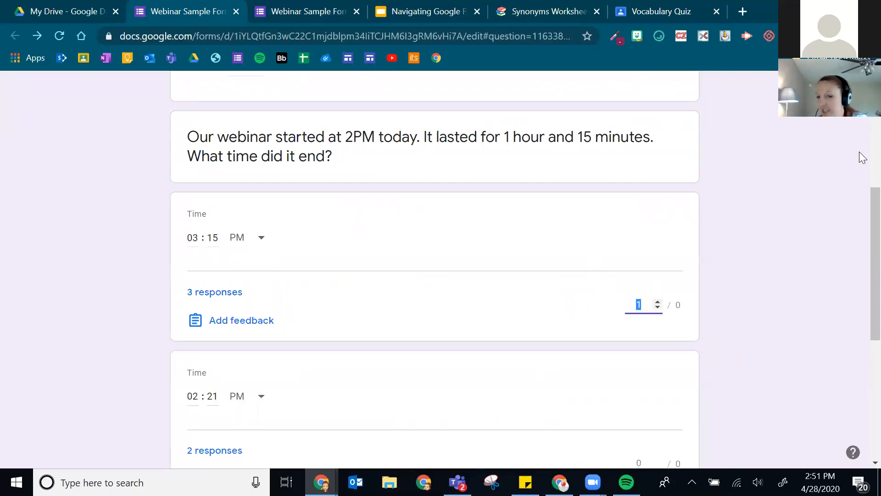
pyautogui.write('5')
pyautogui.click(705, 319)
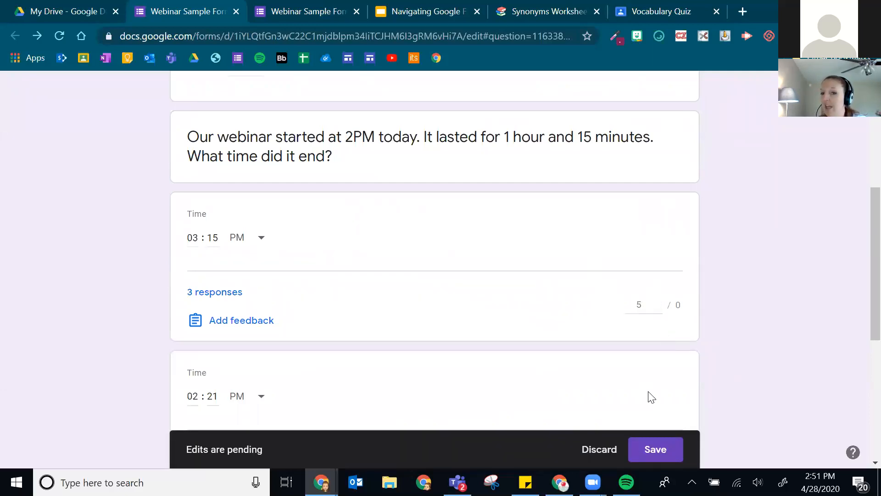
pyautogui.click(655, 449)
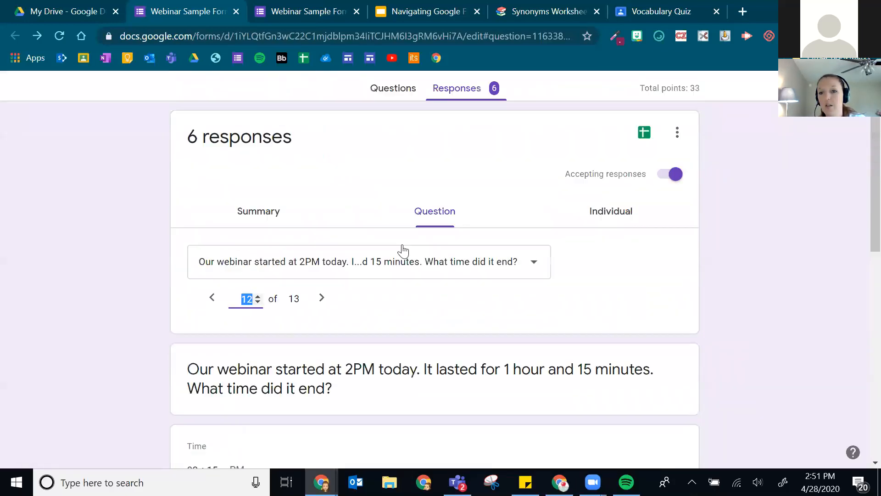
# Return to the form's questions and check the additional options of the webinar end-time question
pyautogui.scroll(6, 402, 247)
pyautogui.click(406, 138)
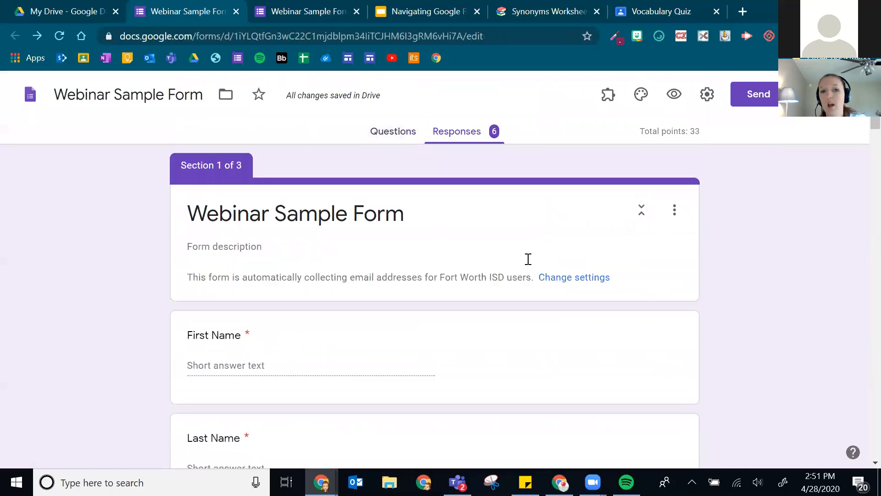
pyautogui.scroll(-5, 495, 289)
pyautogui.scroll(-15, 495, 288)
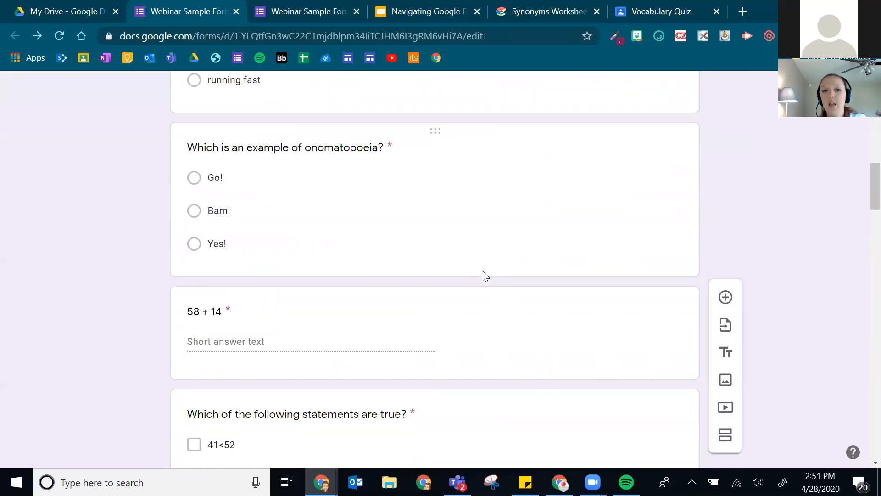
pyautogui.scroll(-8, 480, 274)
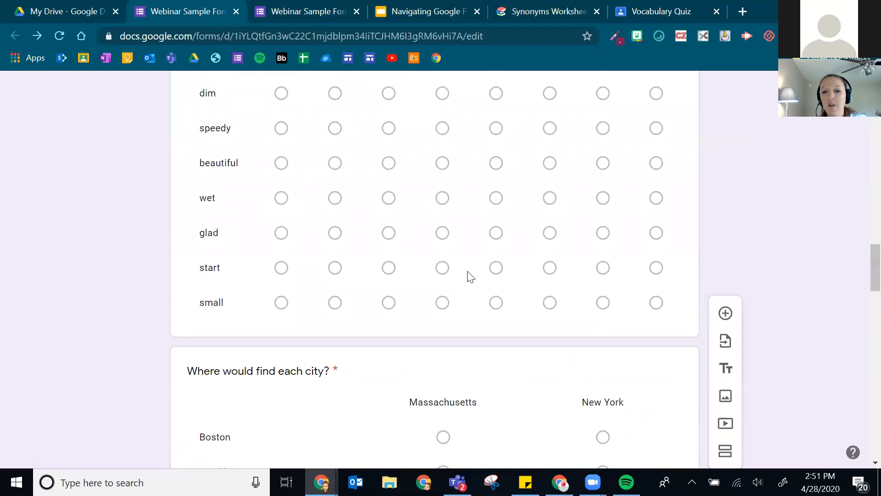
pyautogui.scroll(-12, 454, 282)
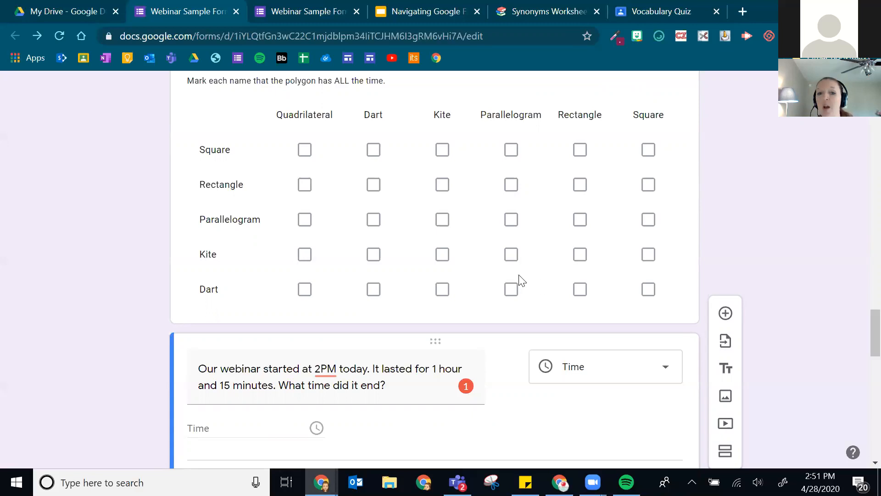
pyautogui.scroll(-3, 482, 304)
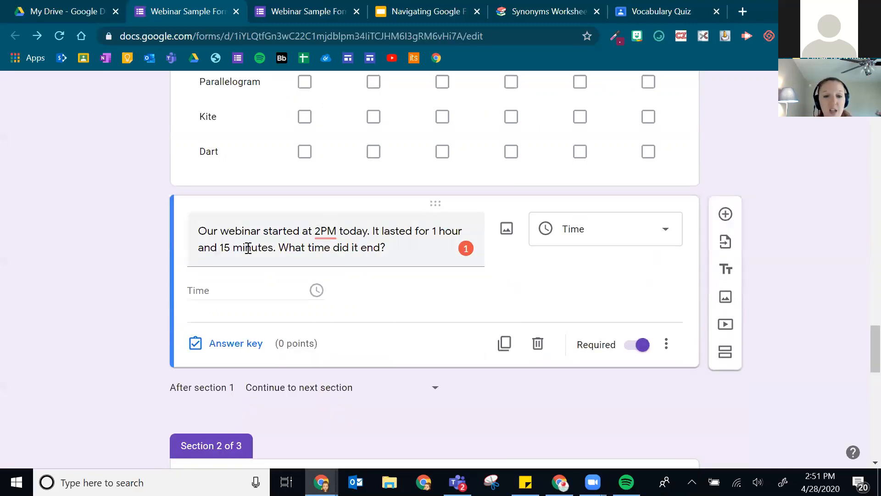
pyautogui.click(664, 348)
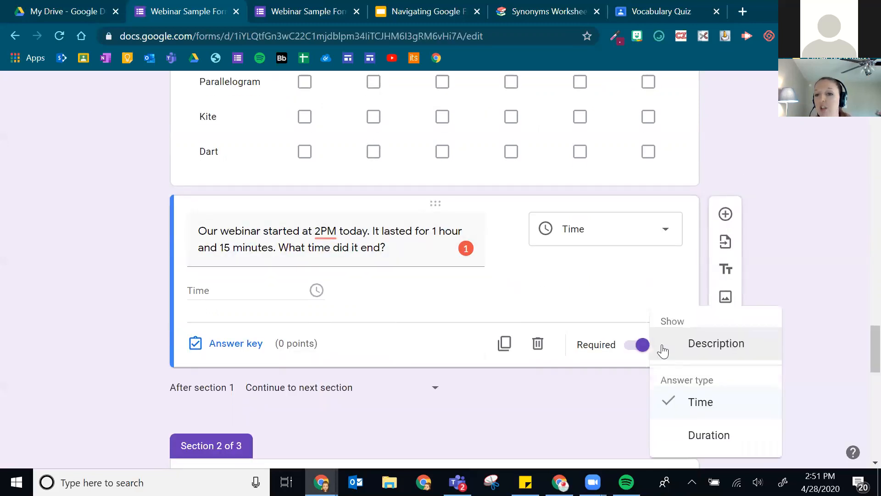
pyautogui.click(514, 419)
# Change the answer type of the webinar end-time question to Duration and check the setting
pyautogui.scroll(1, 734, 432)
pyautogui.click(666, 416)
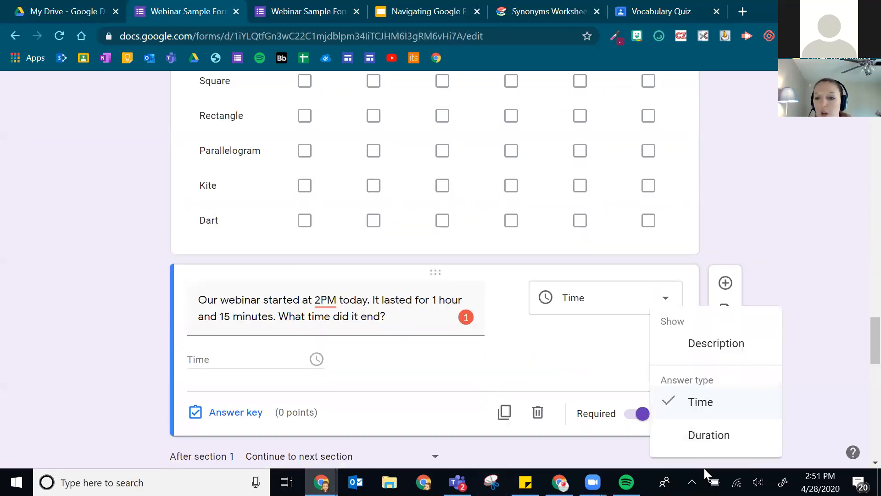
pyautogui.click(706, 435)
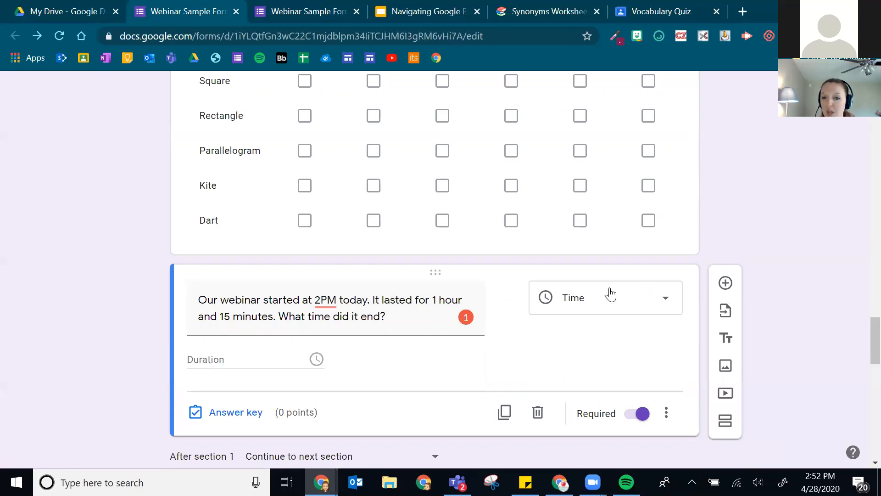
pyautogui.click(666, 413)
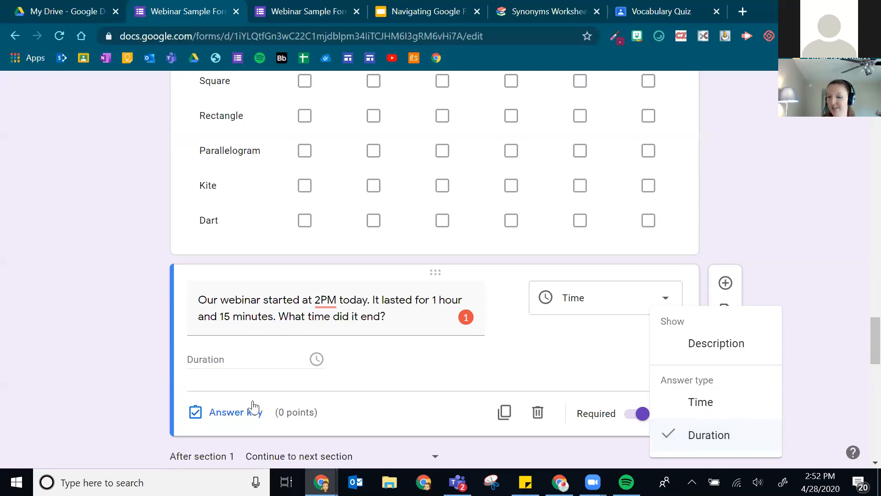
pyautogui.click(382, 376)
# Add a short-answer question below the "Synonym Extension Question..." in the "Continuing On..." section
pyautogui.scroll(-5, 462, 348)
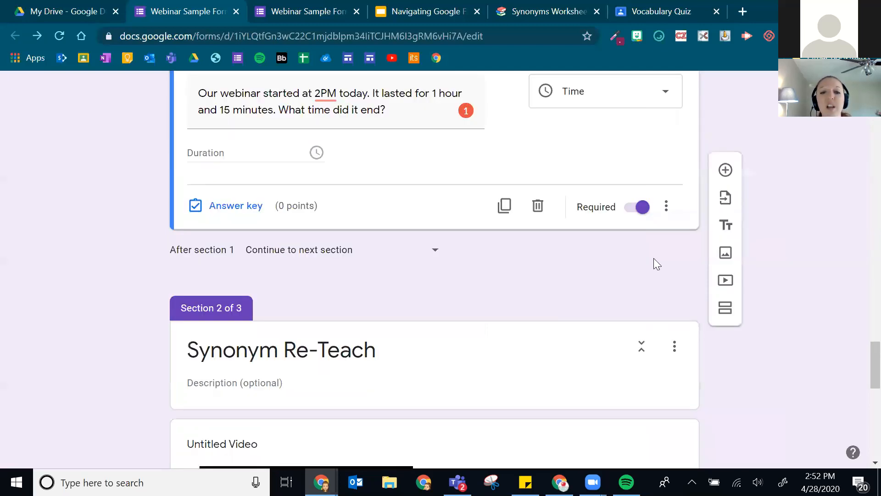
pyautogui.scroll(-12, 466, 428)
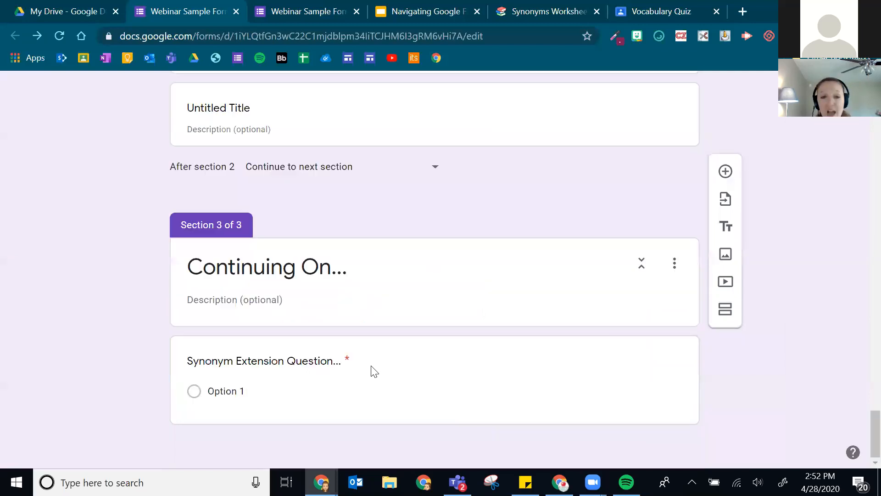
pyautogui.click(362, 388)
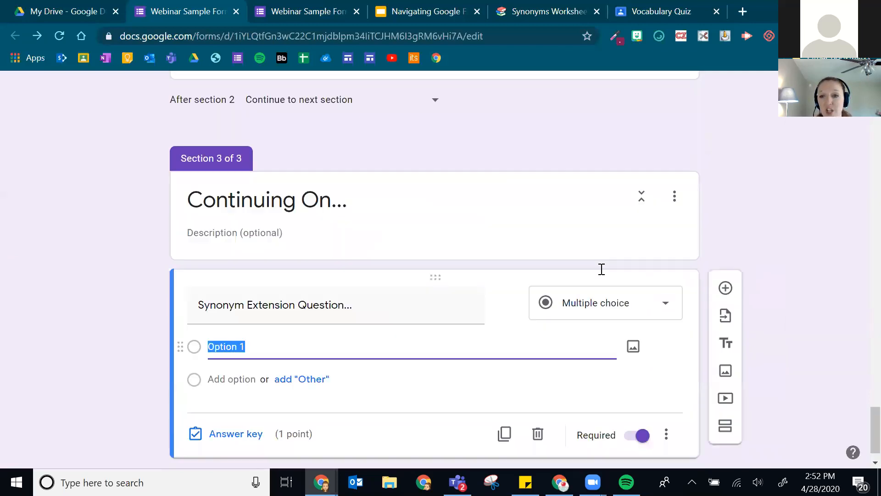
pyautogui.click(726, 289)
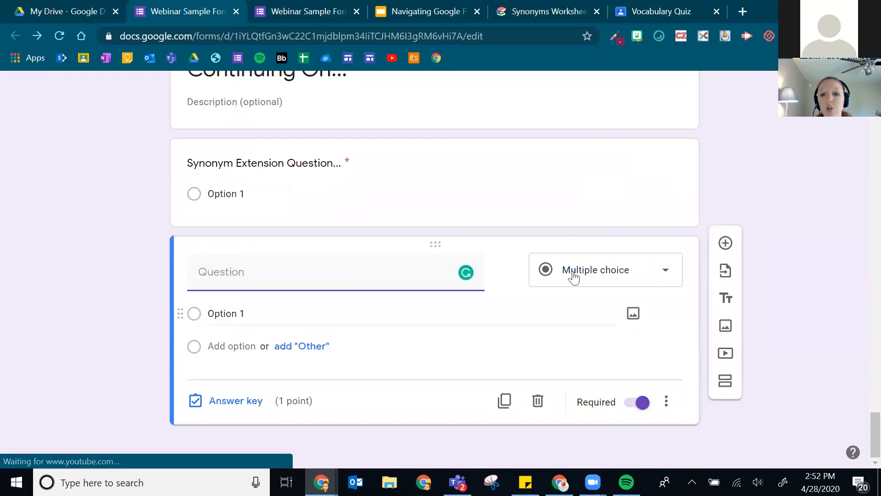
pyautogui.click(573, 275)
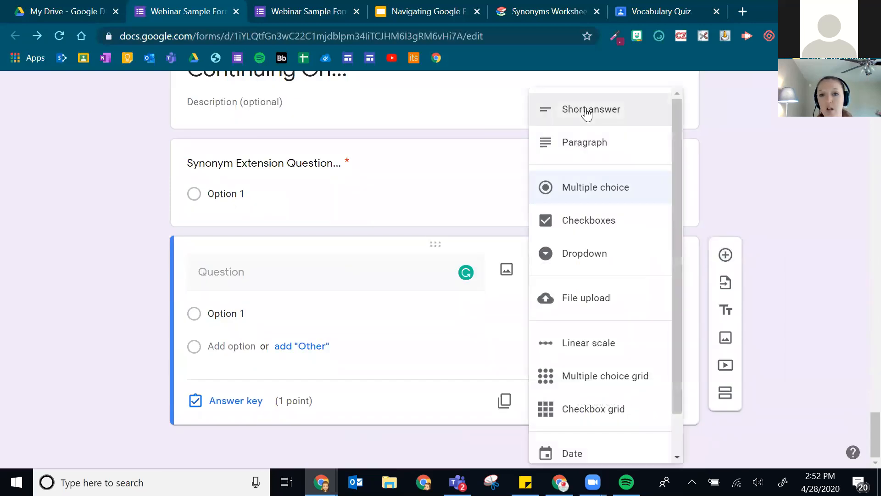
pyautogui.click(588, 110)
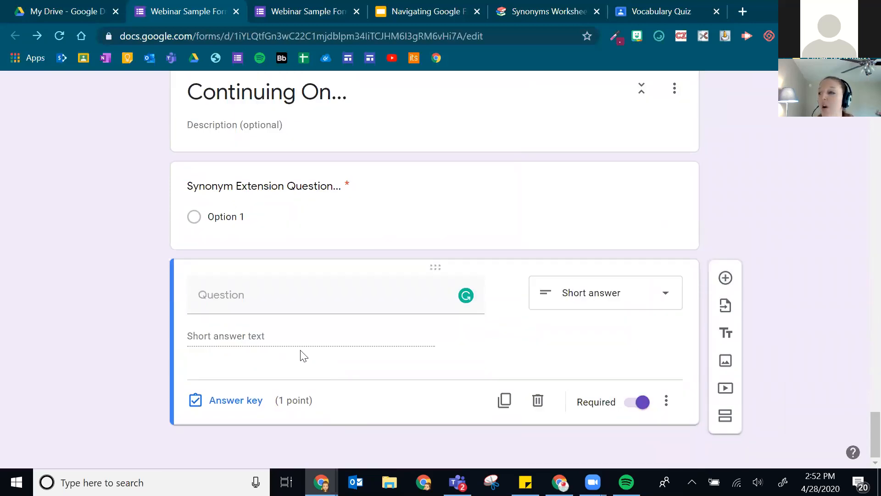
# Title the new short-answer question in the "Continuing On..." section "BONUS WORD"
pyautogui.click(228, 302)
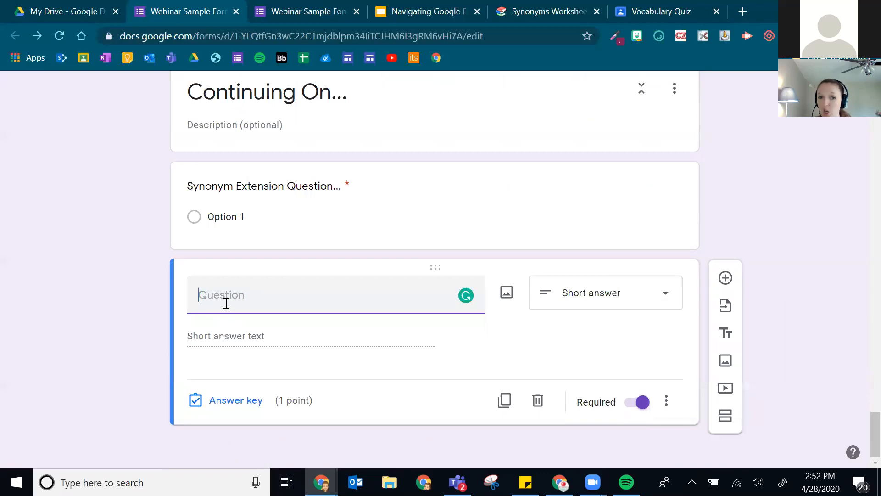
pyautogui.write('BONU')
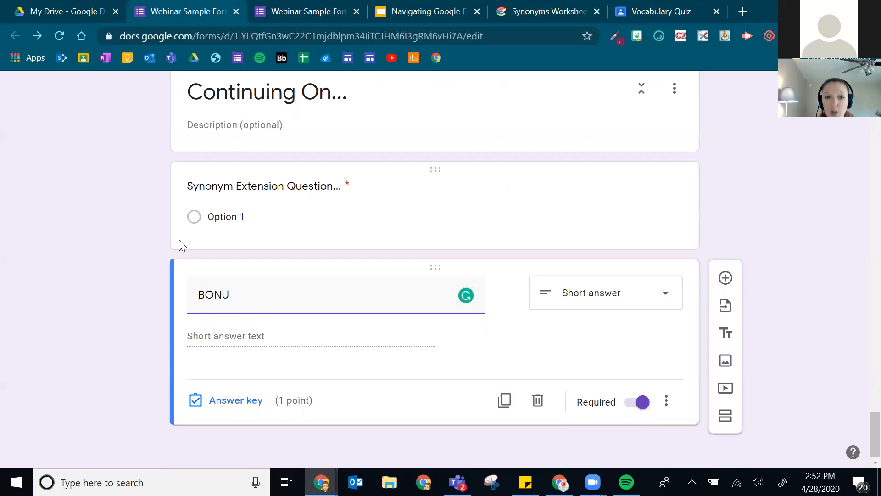
pyautogui.write('S WORD')
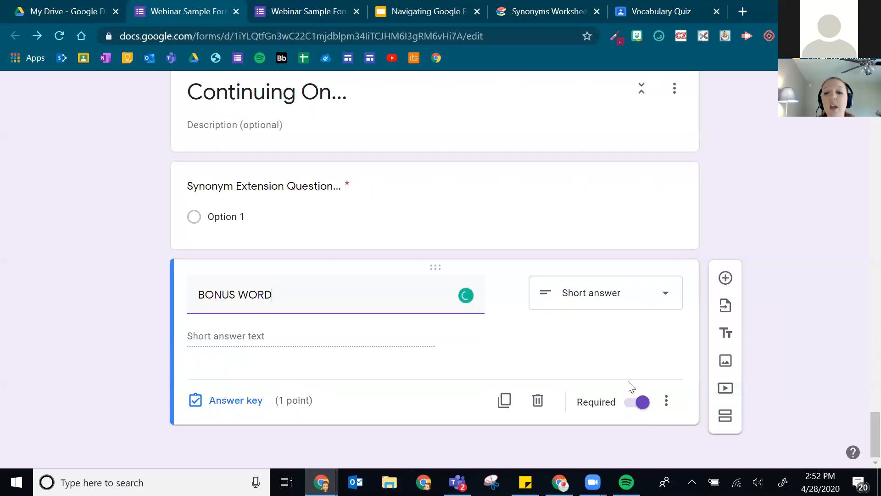
# Add response validation to the BONUS WORD question that requires text containing "bonus"
pyautogui.click(666, 404)
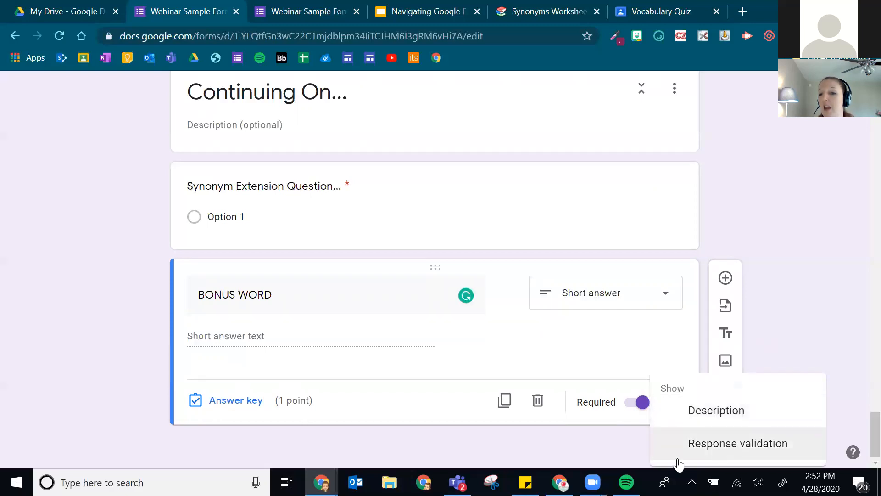
pyautogui.click(762, 443)
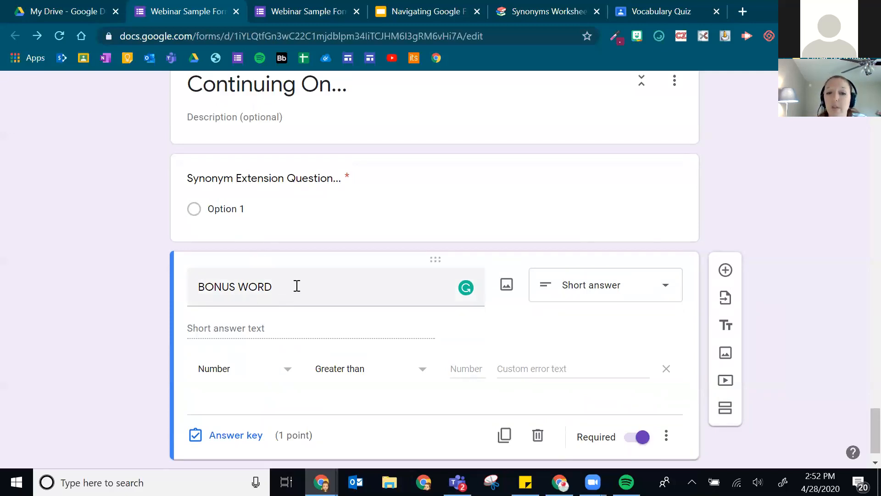
pyautogui.click(242, 376)
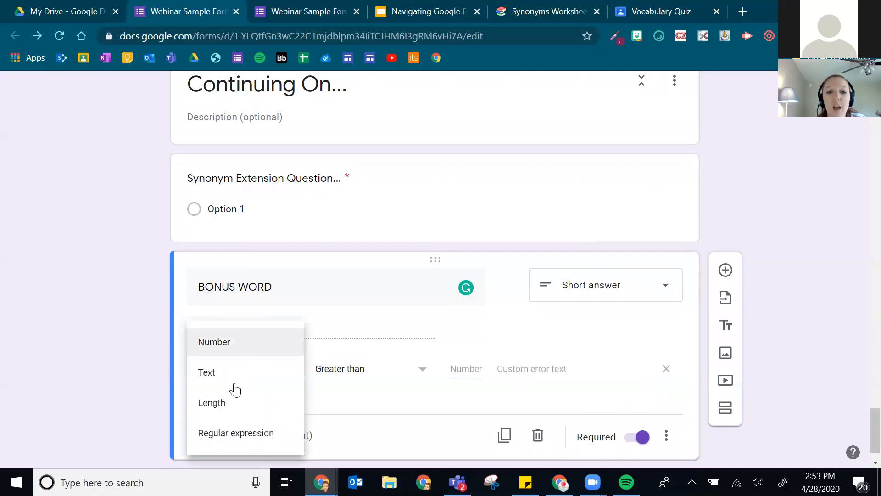
pyautogui.click(207, 372)
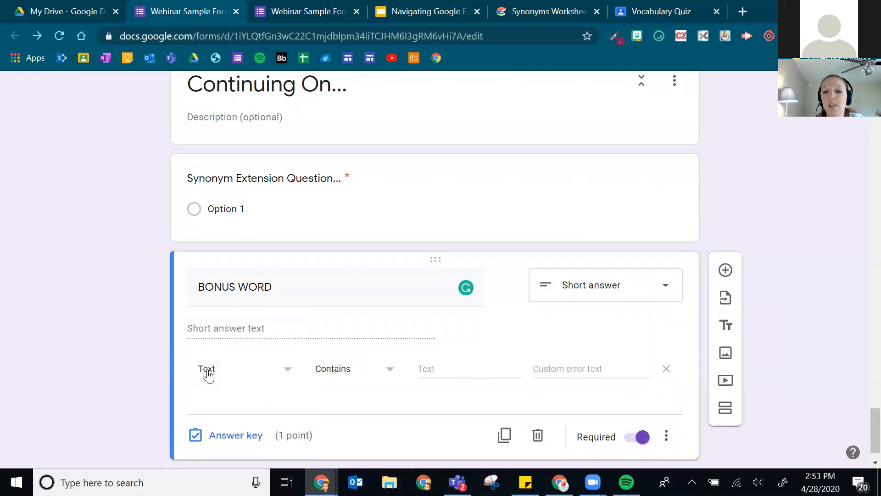
pyautogui.click(351, 380)
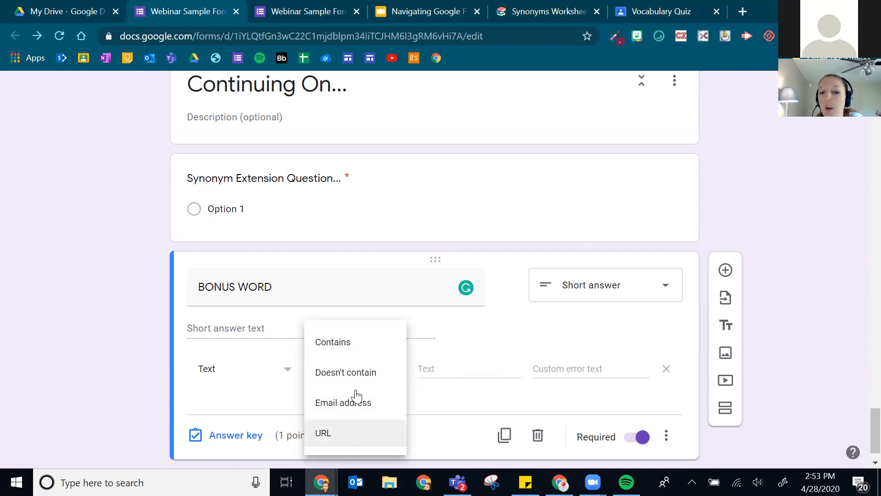
pyautogui.click(358, 352)
pyautogui.click(446, 366)
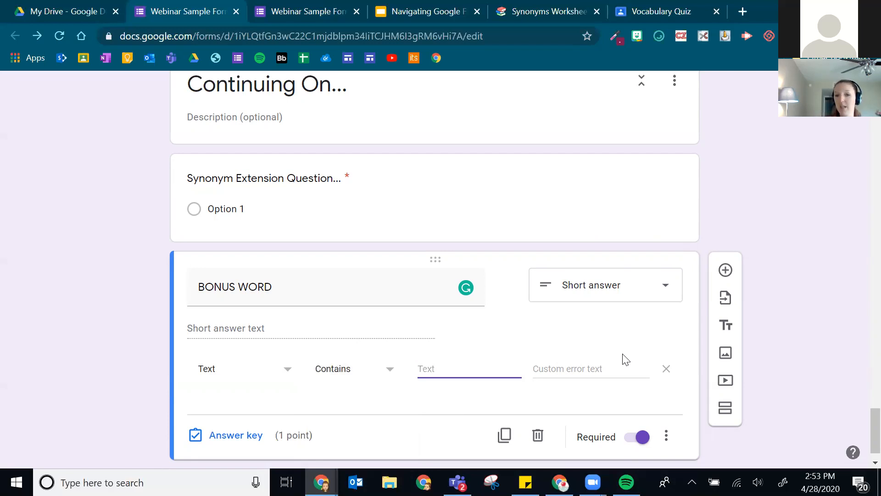
pyautogui.click(624, 397)
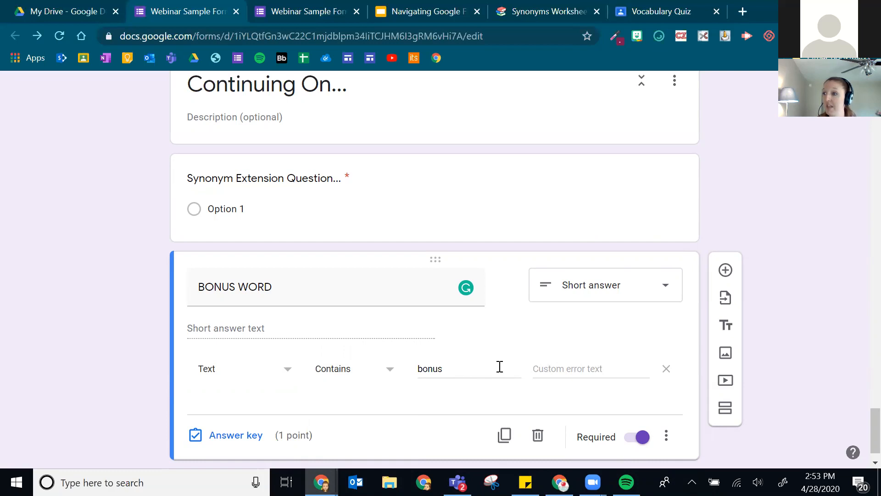
# Set the validation's custom error text on the BONUS WORD question to "Oops, that's not the right word. Try again!"
pyautogui.click(576, 370)
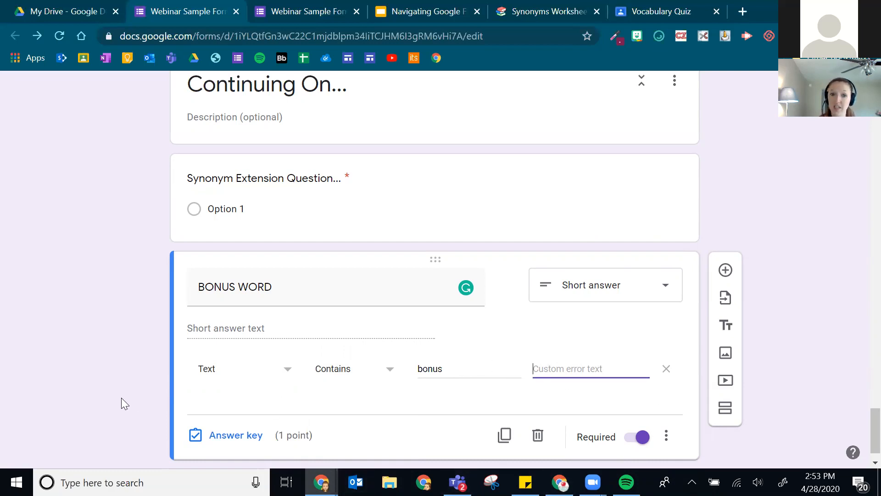
pyautogui.write("Oops, that's not t")
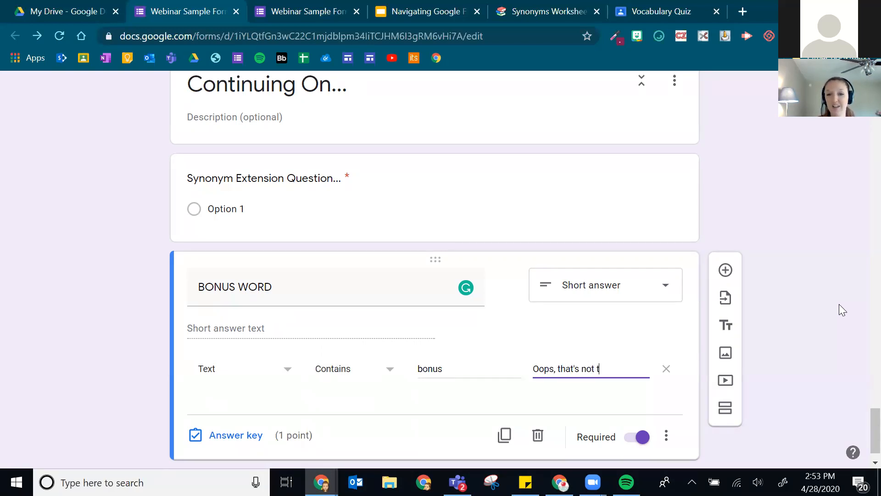
pyautogui.write('rd. Try again!')
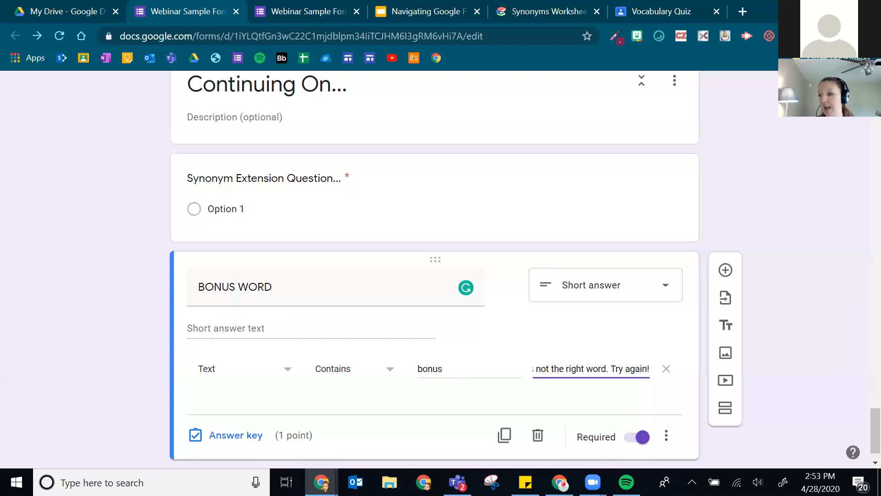
pyautogui.click(146, 348)
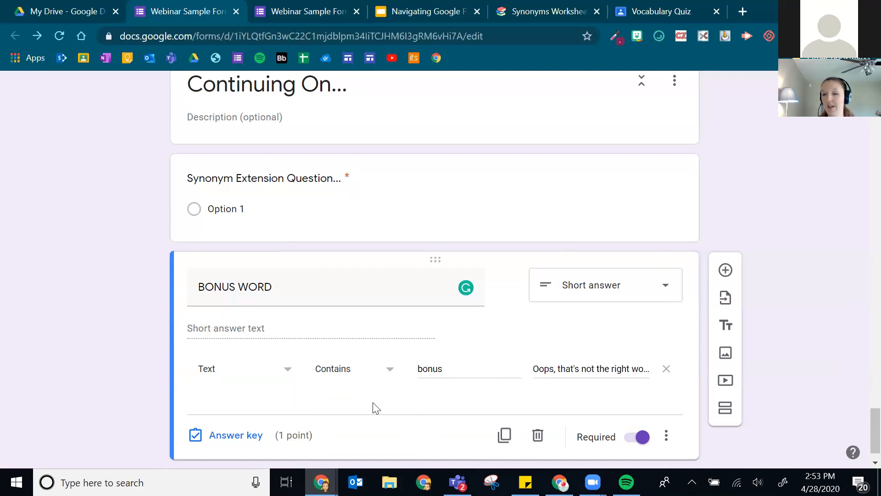
# Create a new blank form in a separate browser tab using the forms.new address
pyautogui.click(43, 4)
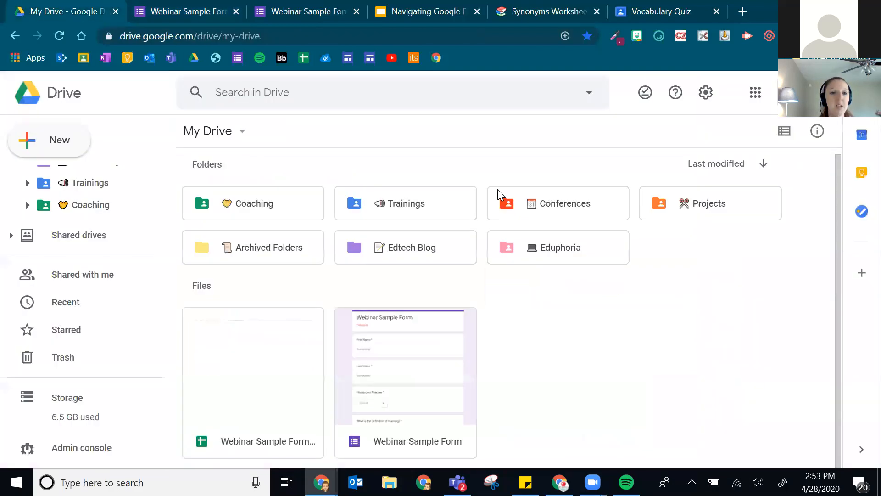
pyautogui.click(743, 11)
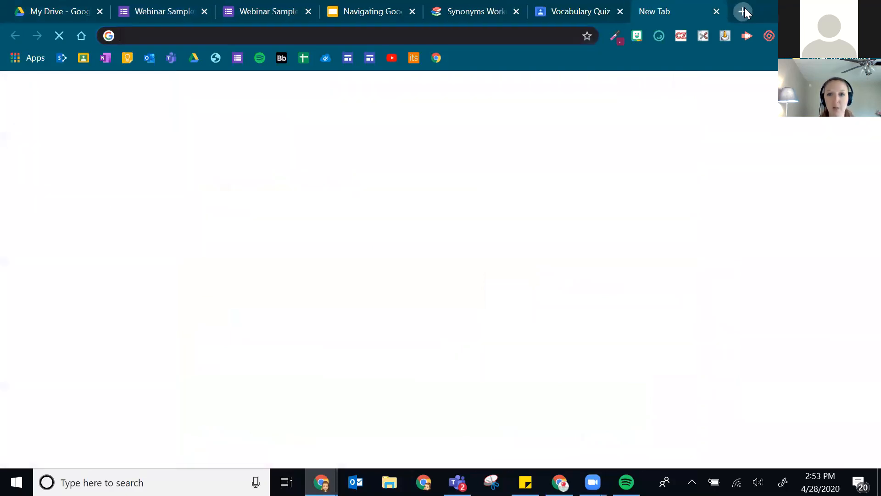
pyautogui.write('forms.')
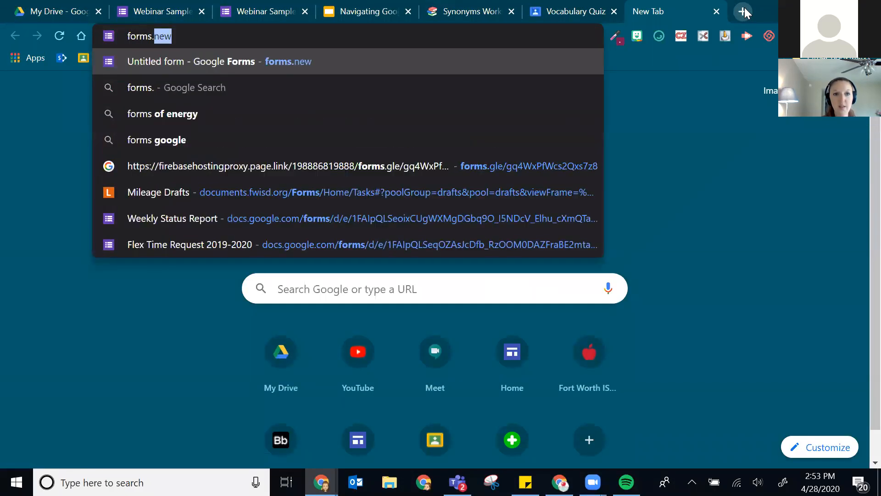
pyautogui.press('Return')
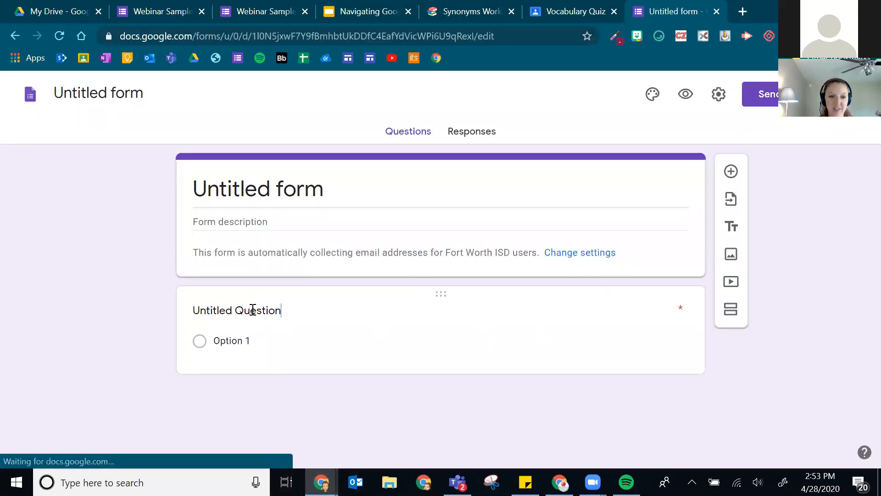
# Title the blank form's first question "Bonus Question" and change its type to Short answer
pyautogui.write('Bonus Question')
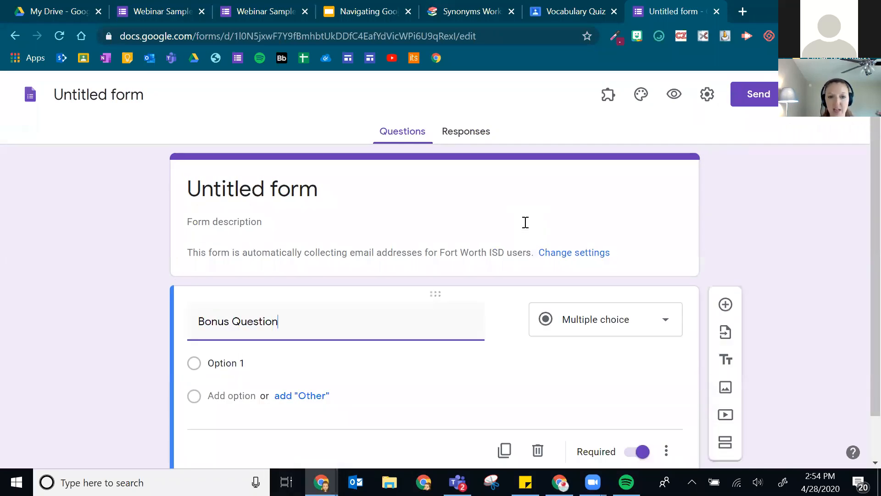
pyautogui.click(603, 320)
pyautogui.click(591, 114)
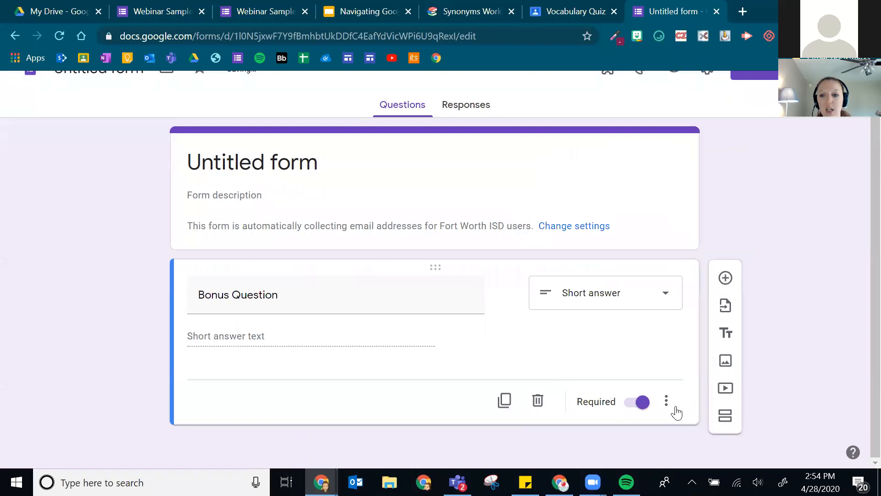
# Add response validation to the Bonus Question requiring text that contains "bonus", with the custom error text "Oops! Try again!"
pyautogui.click(666, 401)
pyautogui.click(697, 439)
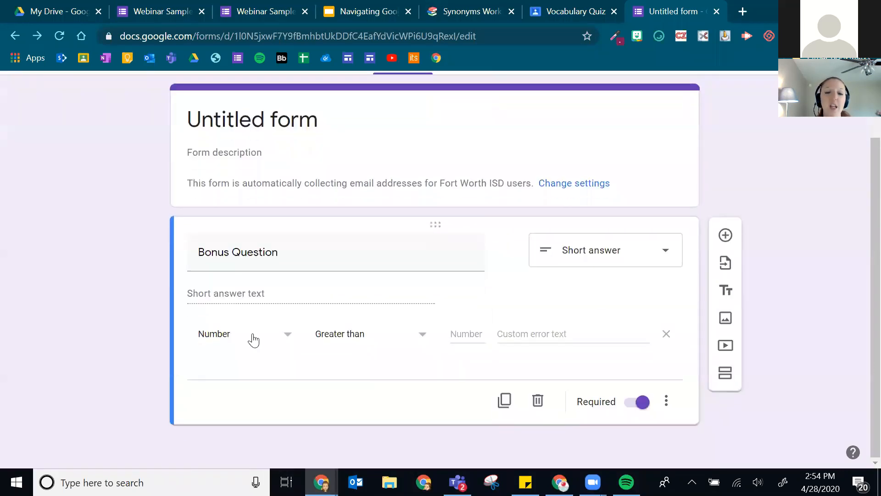
pyautogui.click(226, 335)
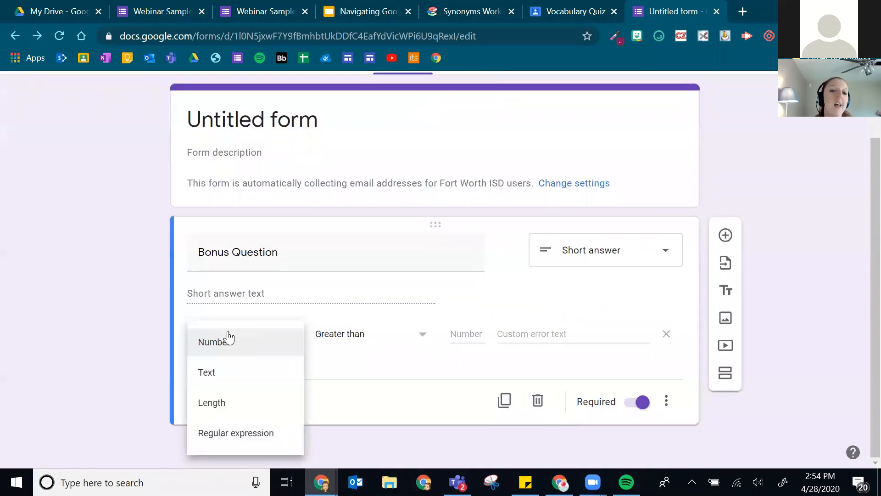
pyautogui.click(246, 384)
pyautogui.click(446, 337)
pyautogui.write('bonus')
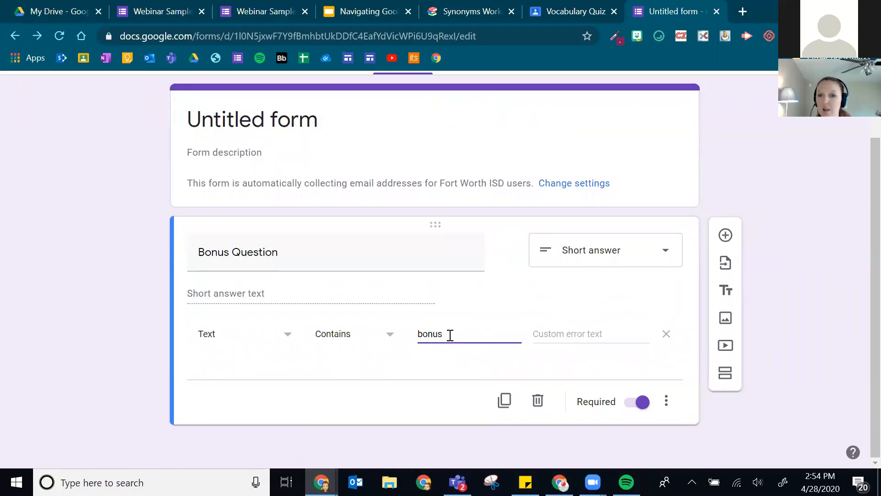
pyautogui.click(588, 329)
pyautogui.write('Oops! Try again!')
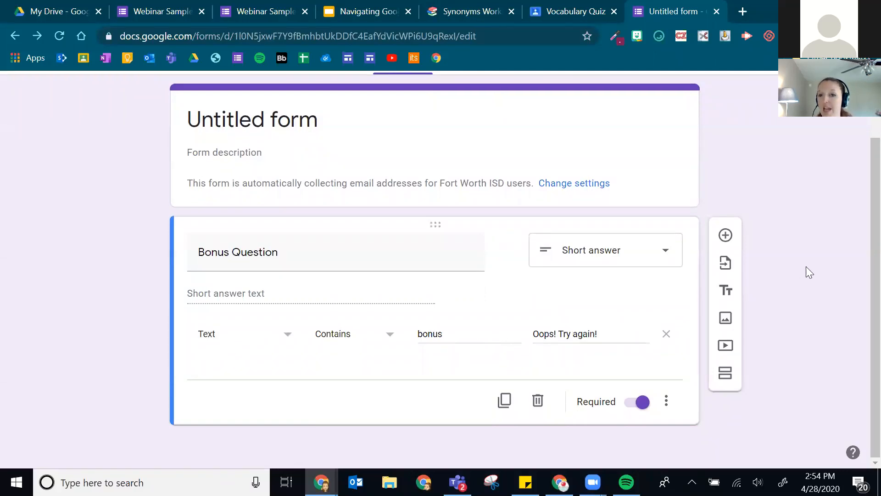
# Preview the untitled form and try to submit it with "wrong" as the Bonus Question answer
pyautogui.scroll(2, 734, 193)
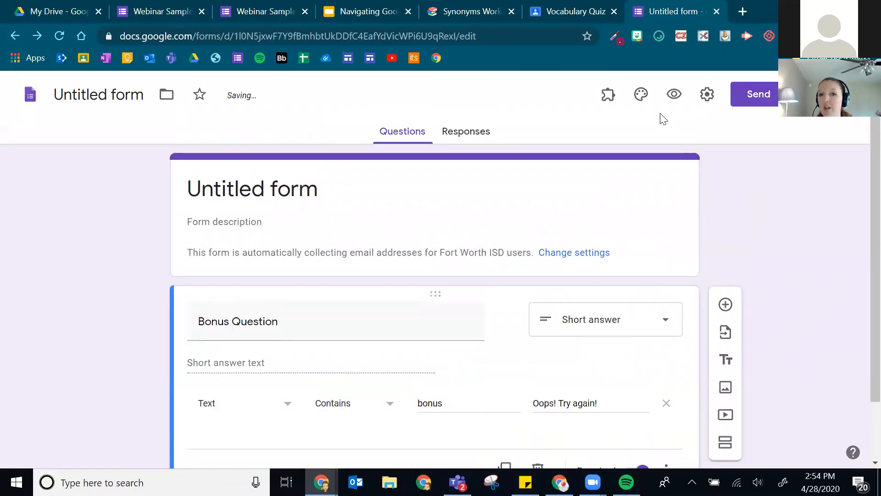
pyautogui.click(668, 91)
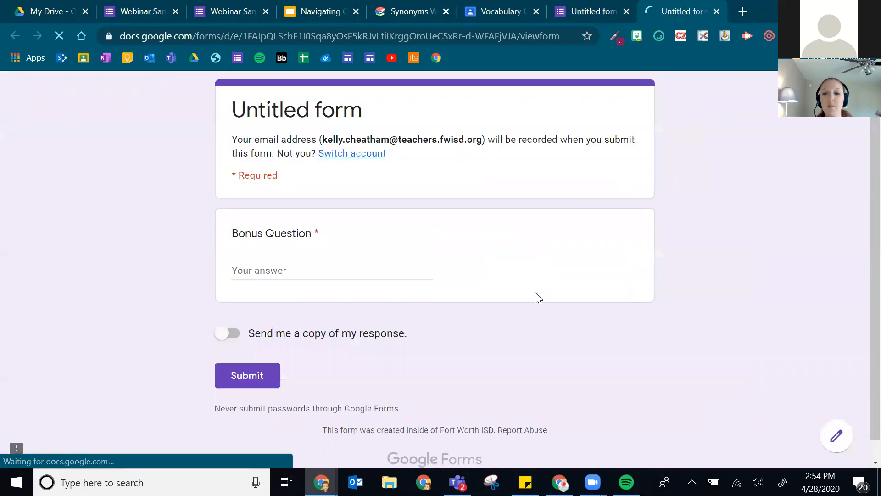
pyautogui.click(279, 268)
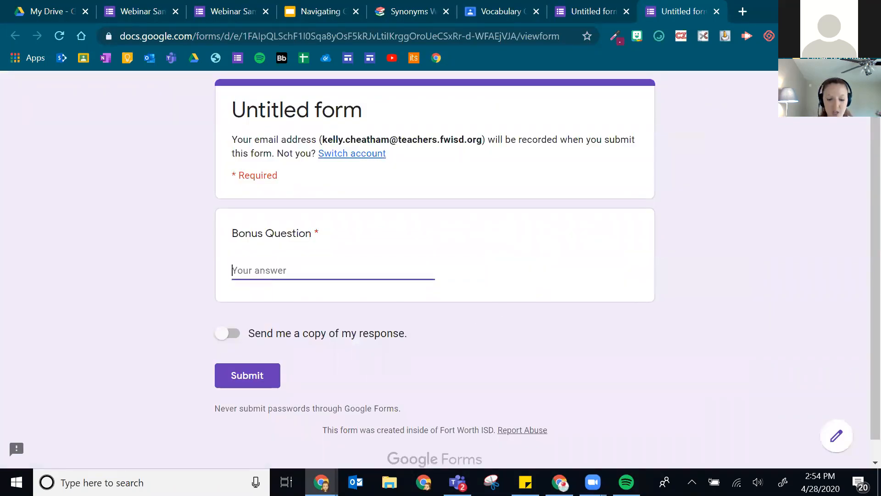
pyautogui.write('wrong')
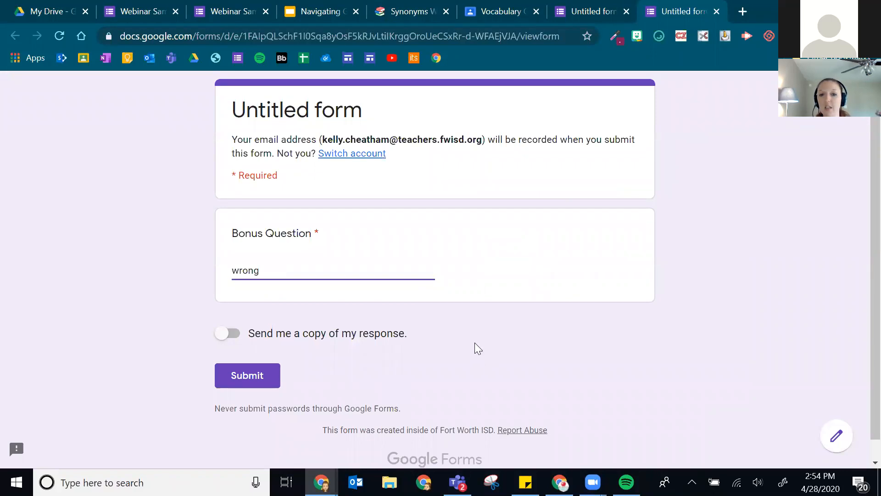
pyautogui.click(271, 383)
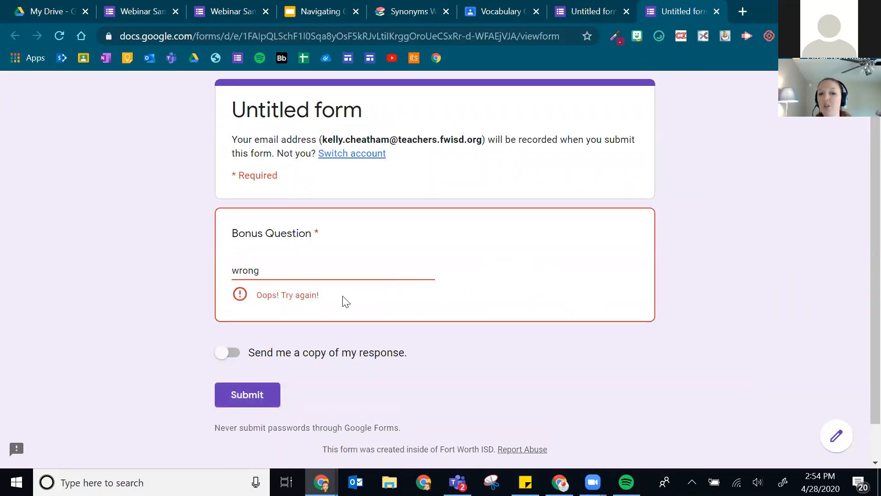
# Replace the Bonus Question answer with "this one?" and try to submit the form
pyautogui.moveTo(309, 275); pyautogui.dragTo(77, 281)
pyautogui.write('t')
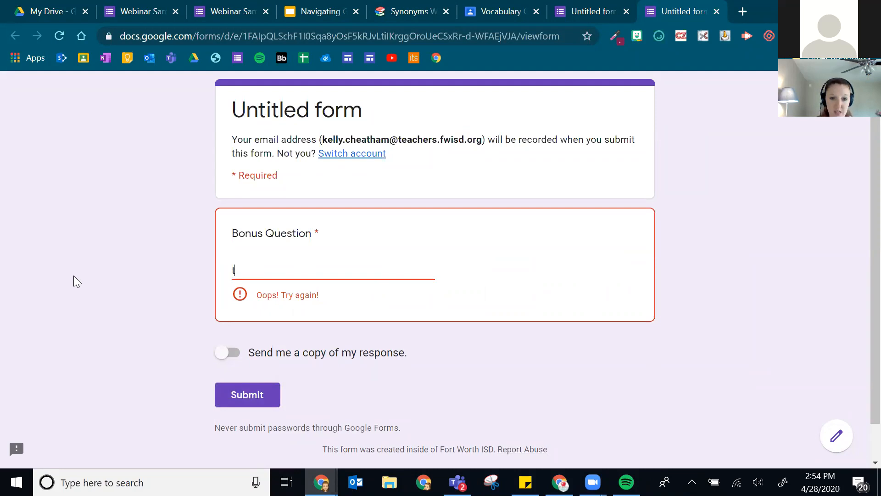
pyautogui.click(274, 398)
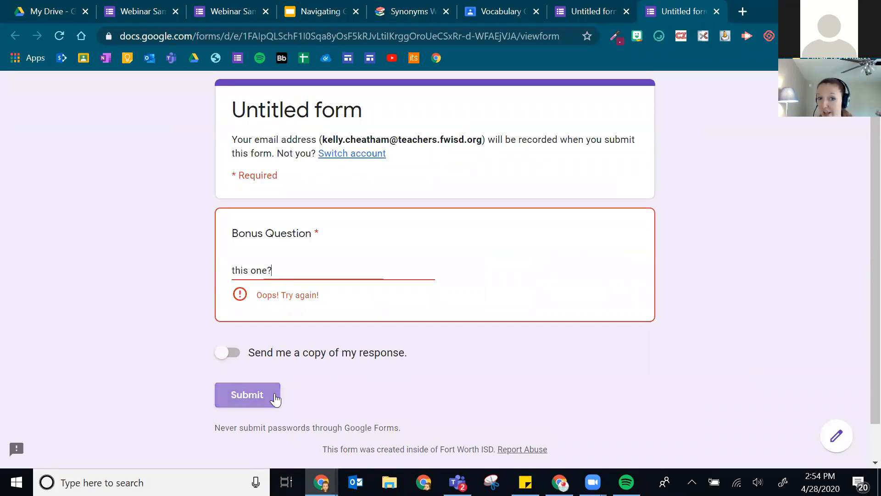
# Replace the Bonus Question answer with "bonus" and submit the form
pyautogui.moveTo(294, 275); pyautogui.dragTo(82, 268)
pyautogui.write('bonus')
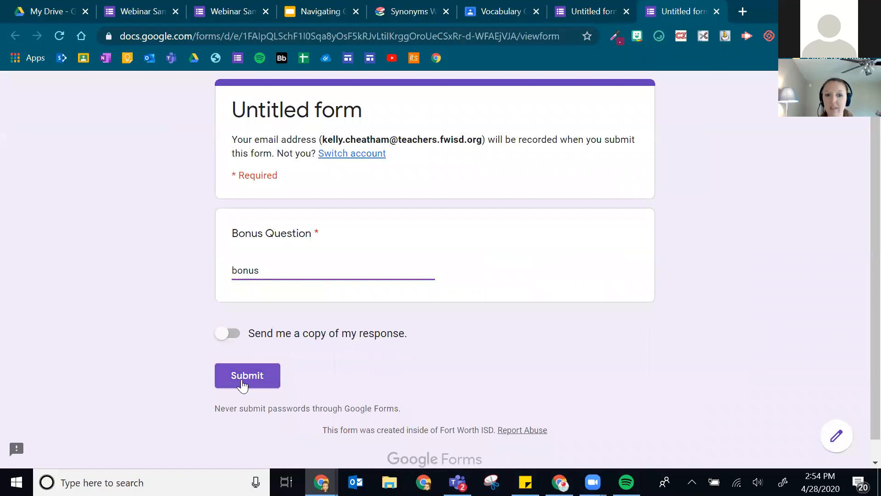
pyautogui.click(241, 379)
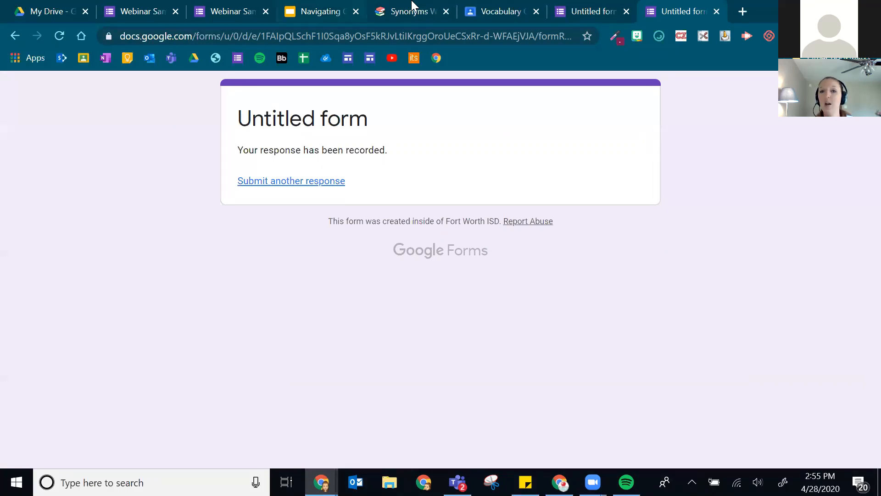
# Return to the form editor, set the question's validation type to Number, and retitle the question "What is 14 + 28?"
pyautogui.click(573, 10)
pyautogui.scroll(-3, 379, 373)
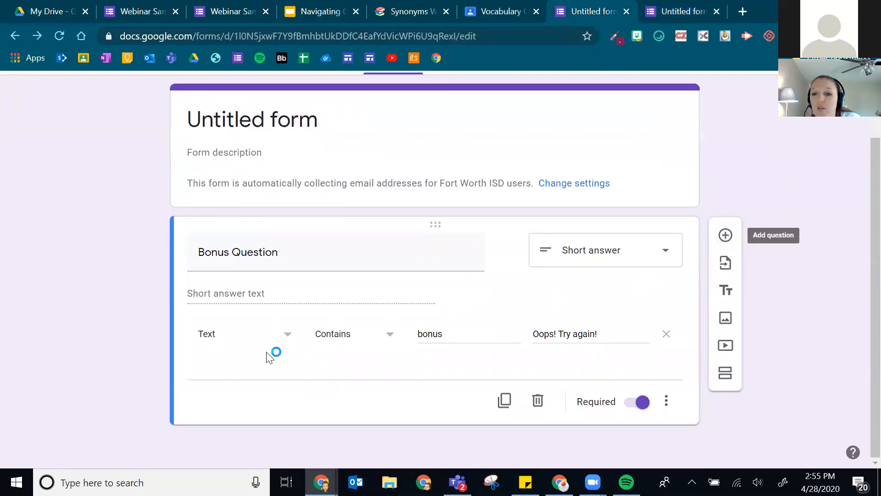
pyautogui.click(229, 340)
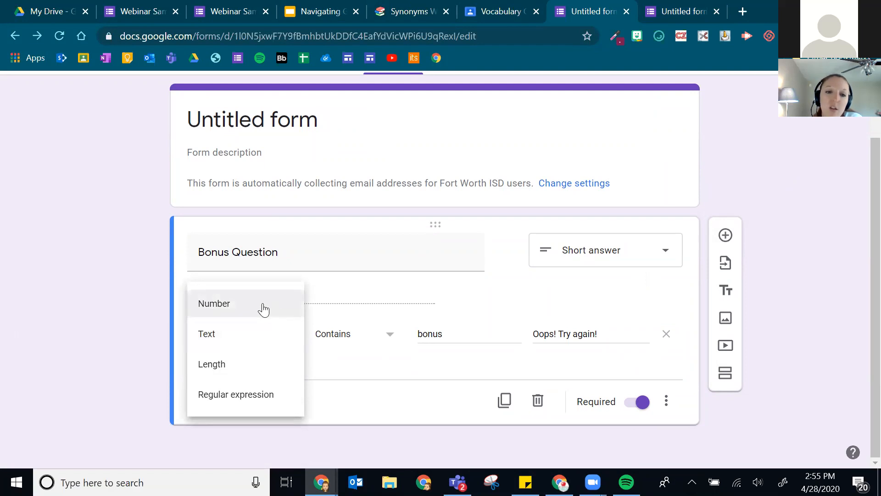
pyautogui.click(222, 307)
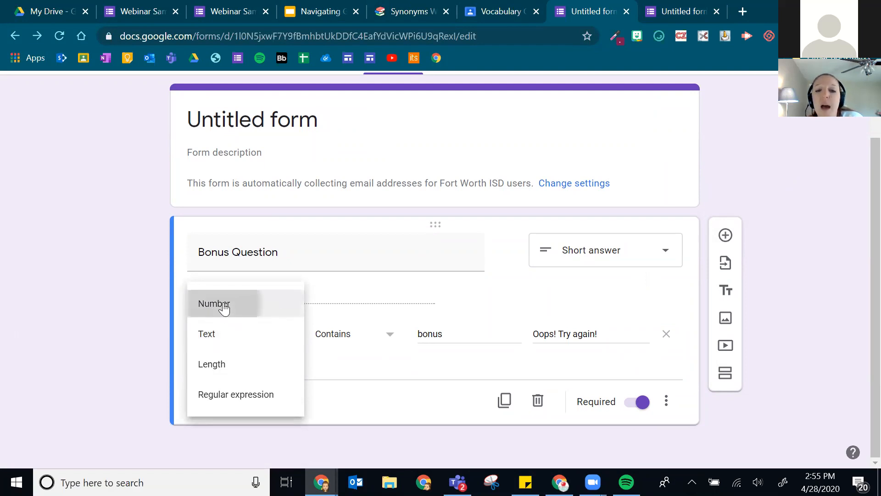
pyautogui.tripleClick(270, 257)
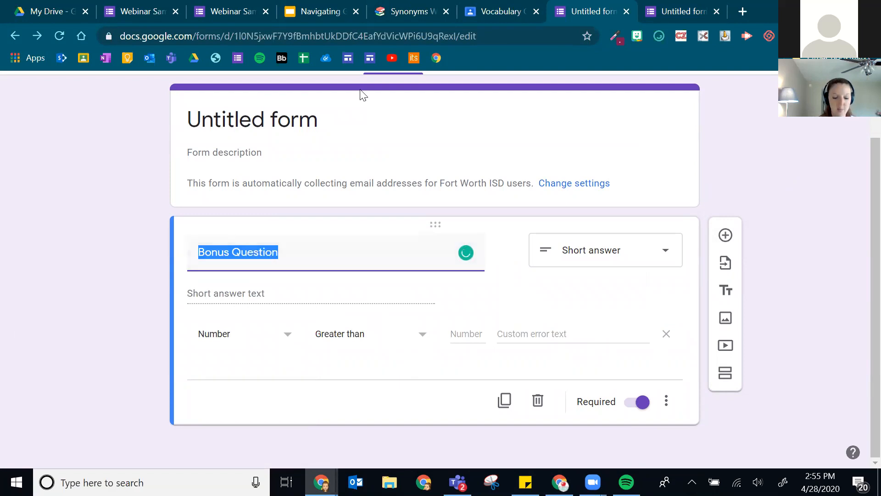
pyautogui.write('What is 14 + 28?')
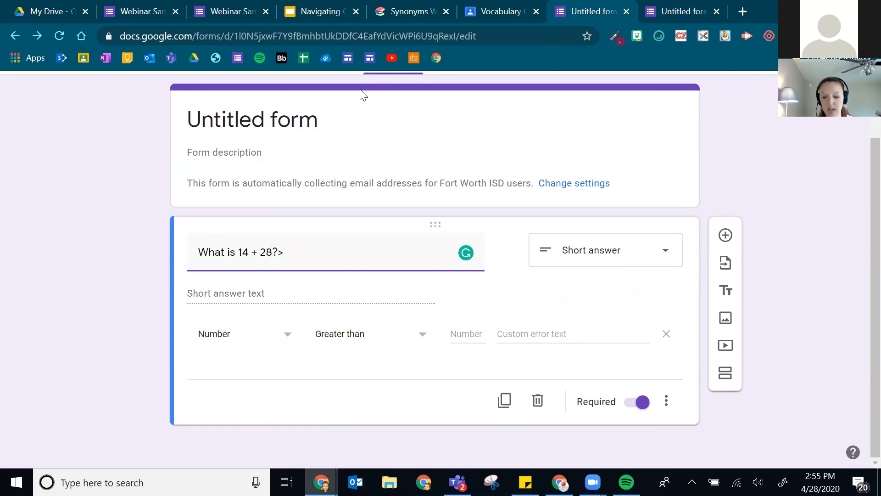
pyautogui.click(116, 304)
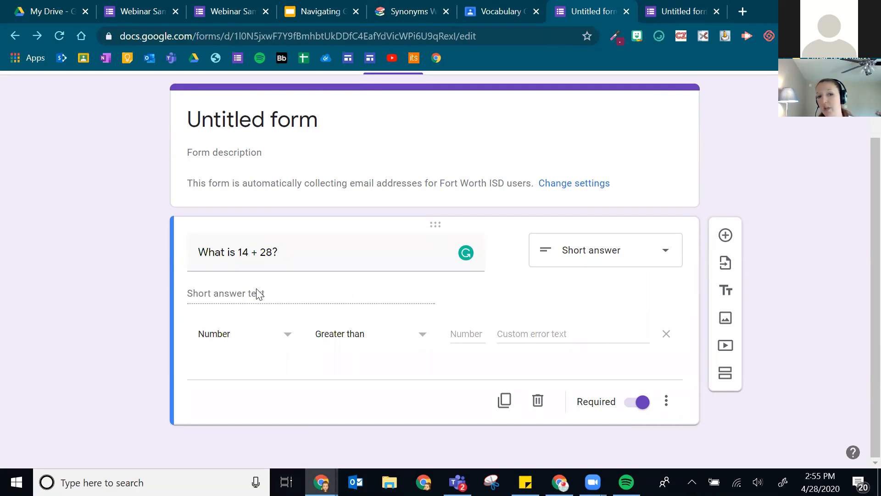
pyautogui.click(349, 337)
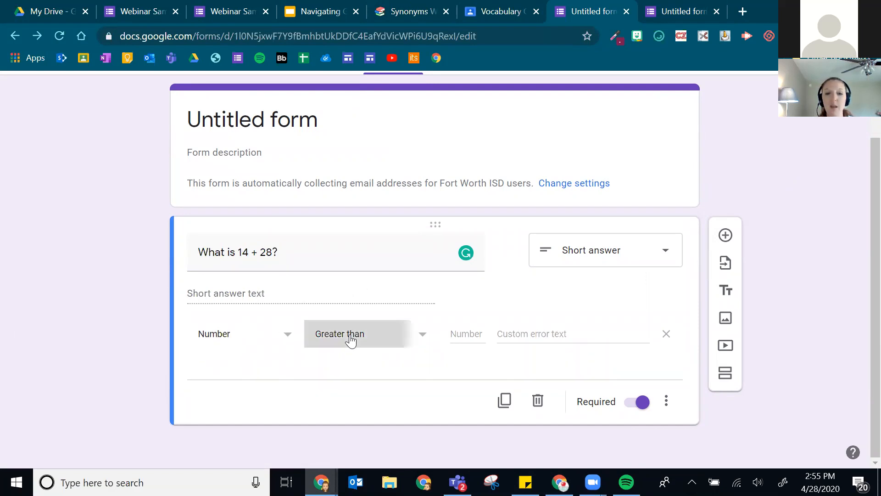
pyautogui.click(183, 403)
pyautogui.click(228, 341)
pyautogui.click(231, 372)
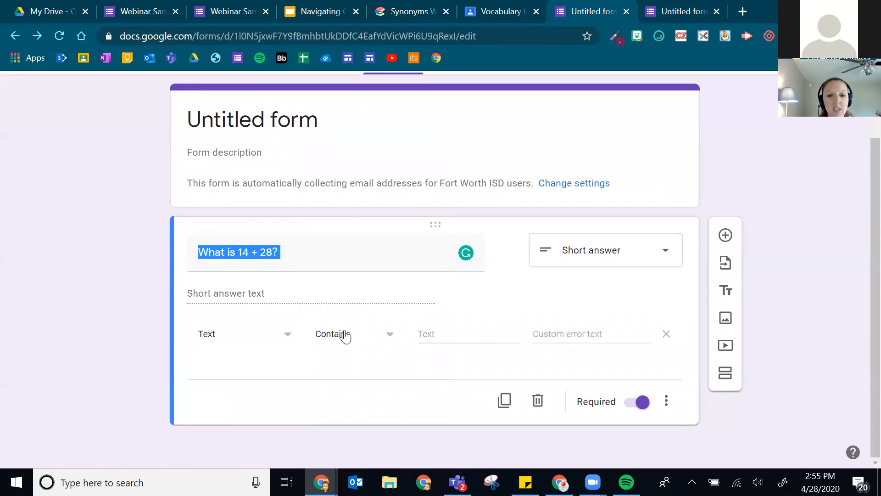
pyautogui.click(342, 334)
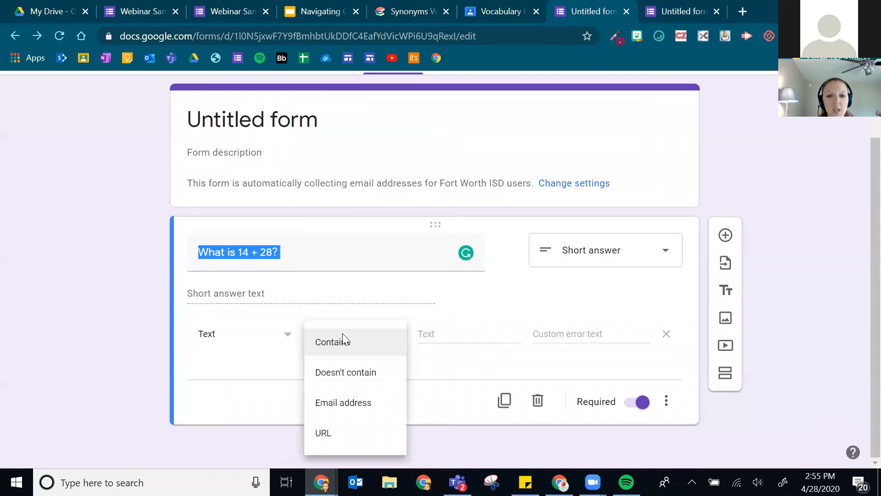
pyautogui.click(360, 350)
pyautogui.click(232, 334)
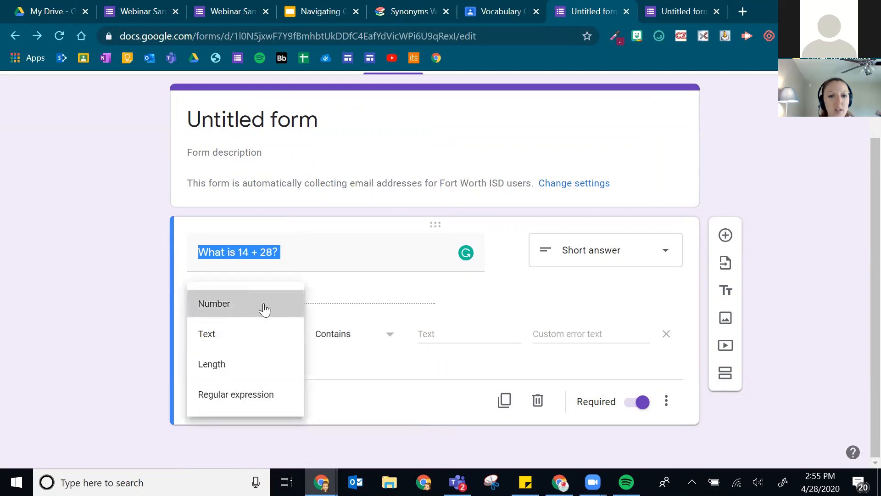
pyautogui.click(263, 307)
# Set the number validation to require an answer between 0 and 100
pyautogui.click(337, 342)
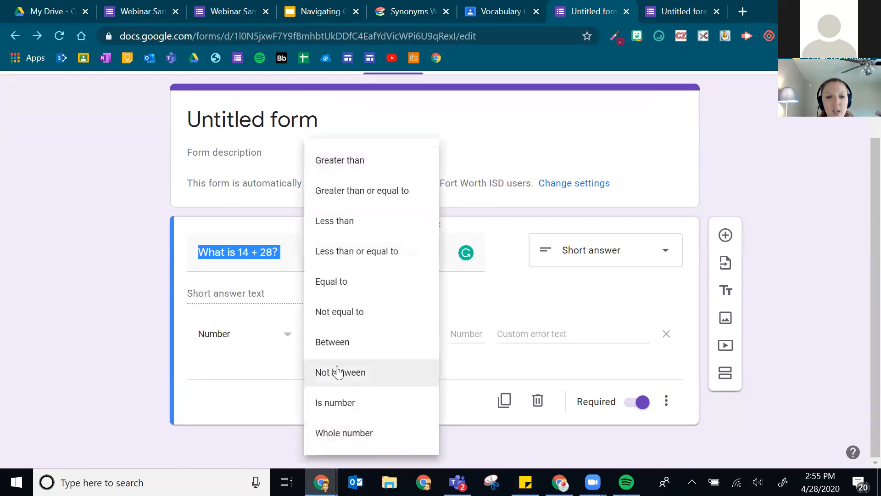
pyautogui.click(340, 343)
pyautogui.click(460, 331)
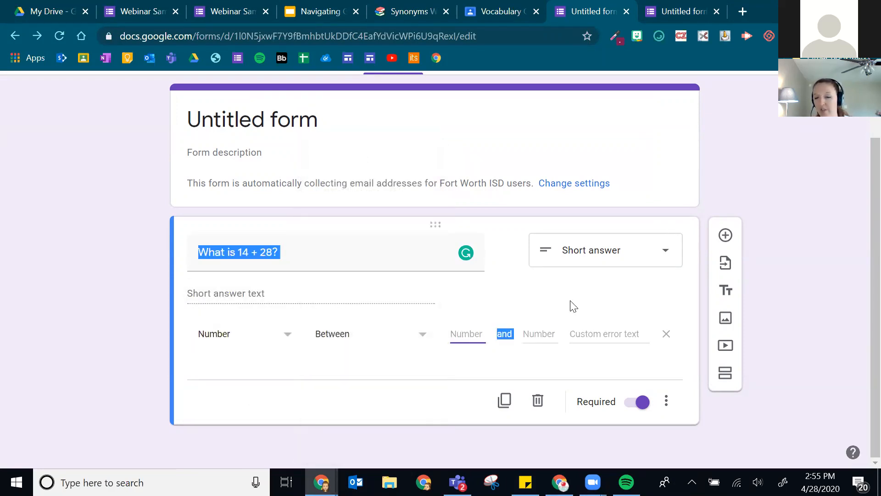
pyautogui.click(464, 334)
pyautogui.write('00')
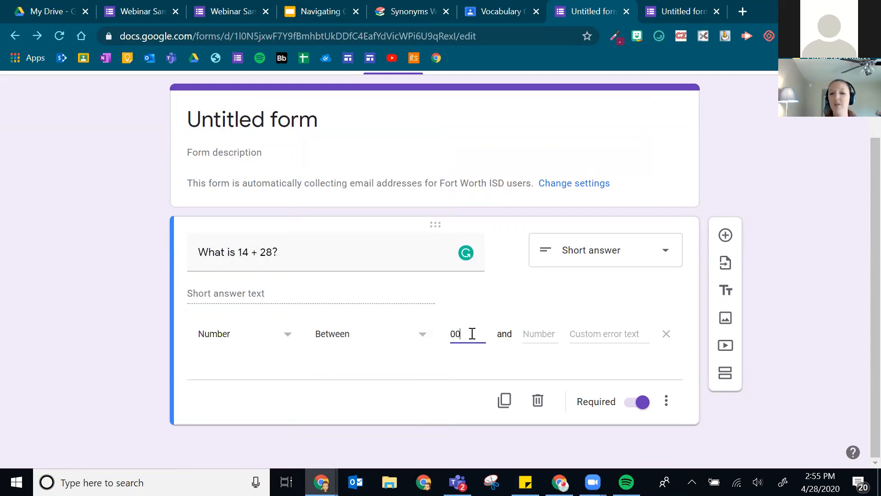
pyautogui.press('BackSpace')
pyautogui.press('Tab')
pyautogui.write('10')
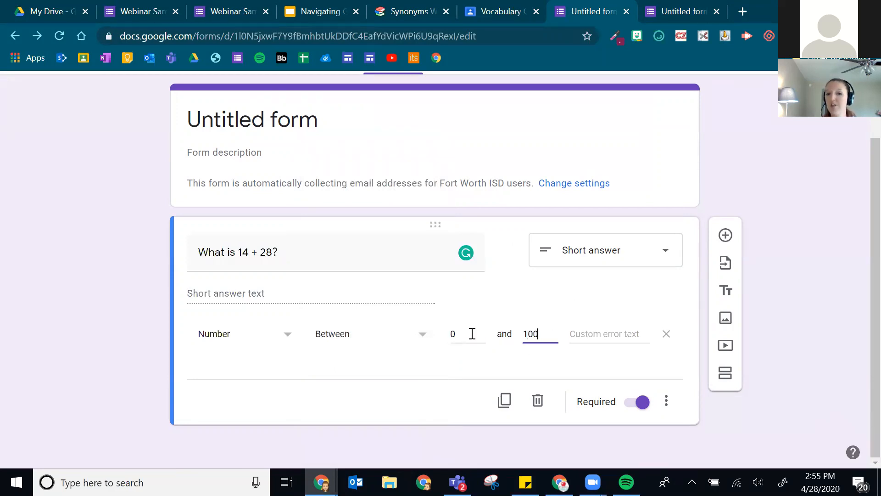
# Preview the form and answer the "What is 14 + 28?" question with "thirteen" to test the validation
pyautogui.scroll(2, 693, 161)
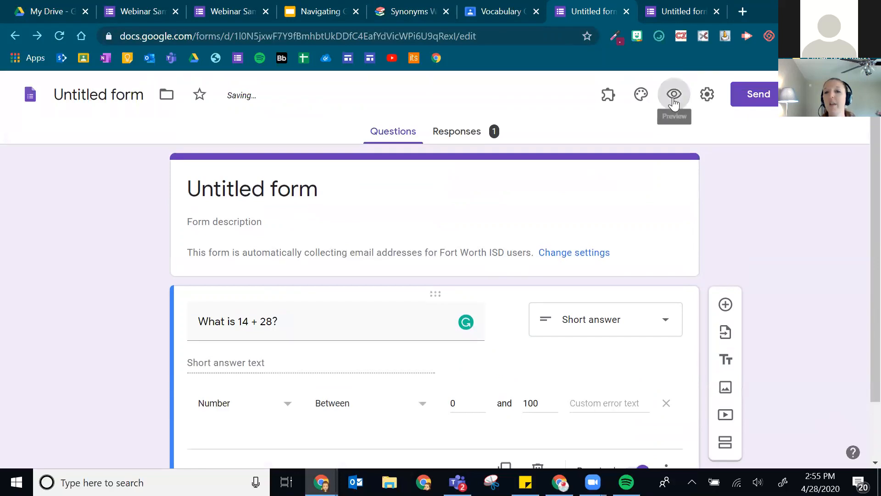
pyautogui.click(673, 97)
pyautogui.click(253, 275)
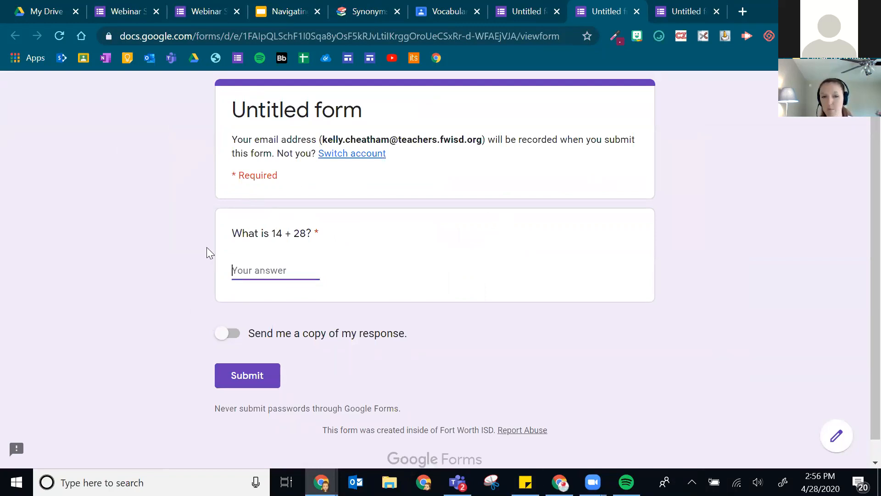
pyautogui.write('thirteen')
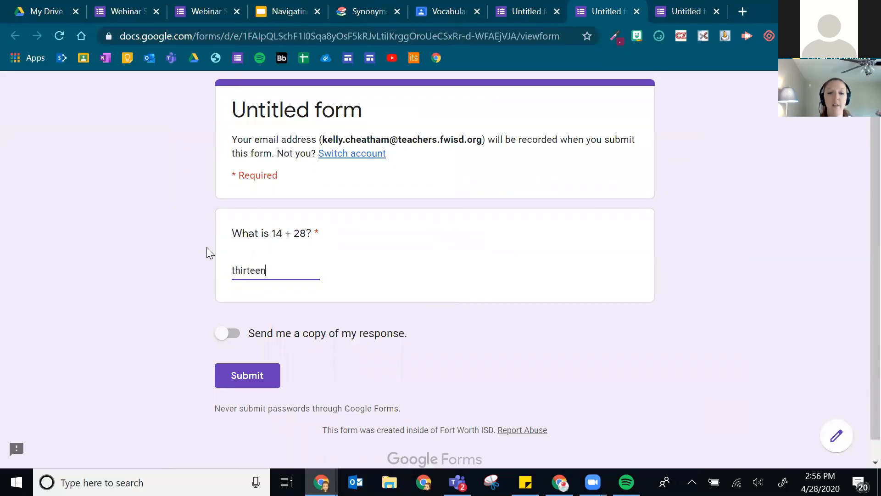
pyautogui.click(210, 253)
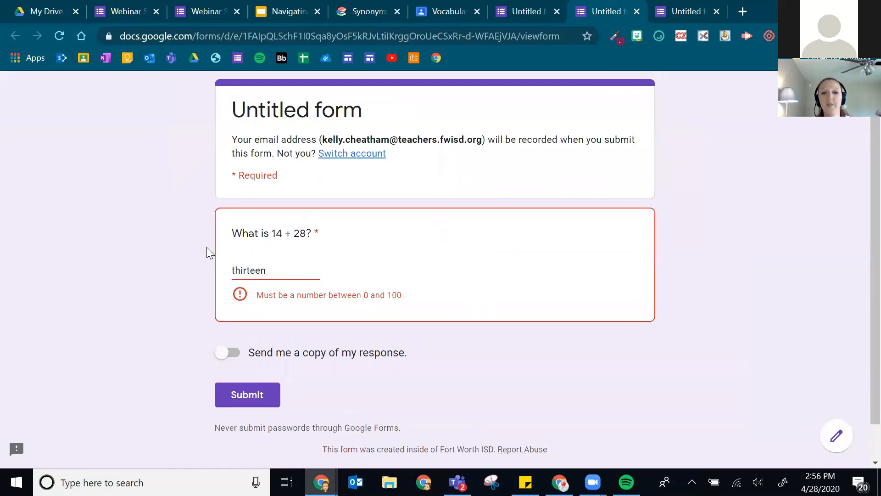
# Replace the previewed question's answer with 50 and close the form preview
pyautogui.moveTo(295, 272); pyautogui.dragTo(3, 298)
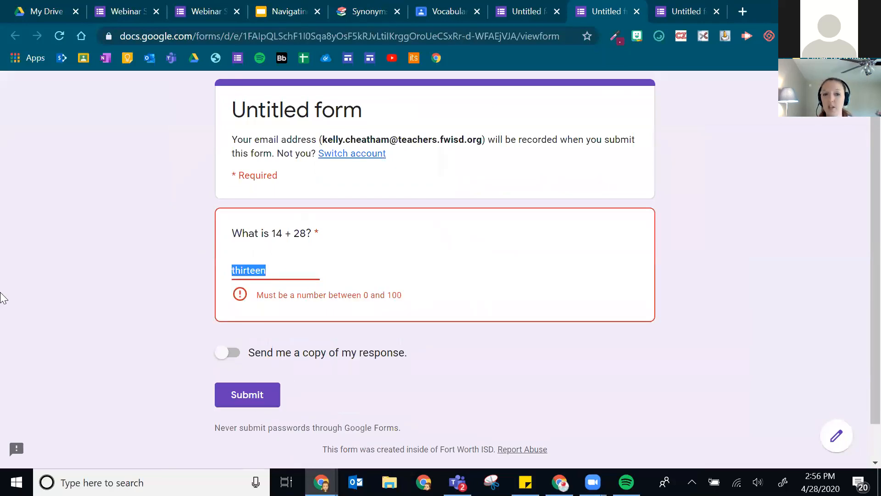
pyautogui.write('50')
pyautogui.click(152, 258)
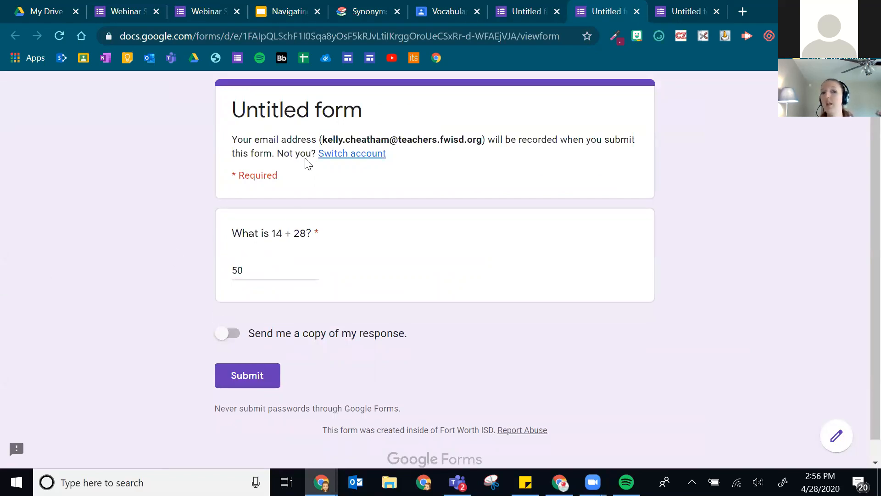
pyautogui.click(637, 12)
pyautogui.click(504, 112)
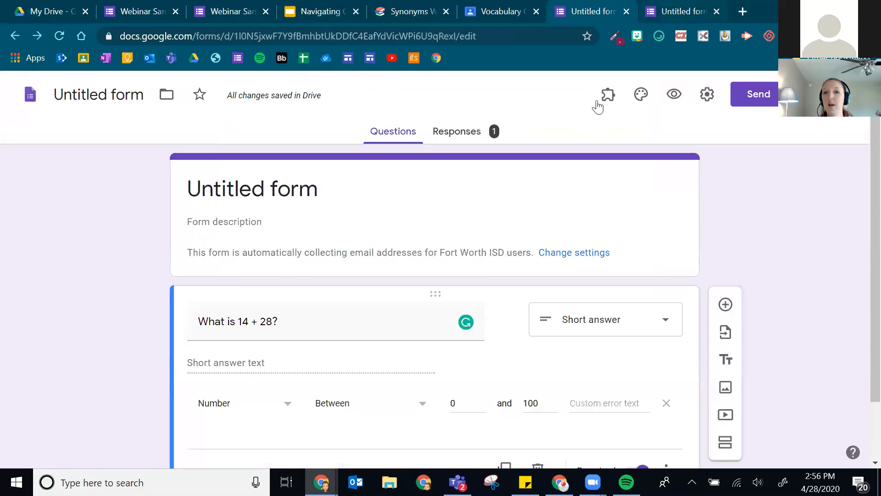
# Try the Text and Length validation types on the "What is 14 + 28?" question and view the Length conditions
pyautogui.scroll(-2, 386, 362)
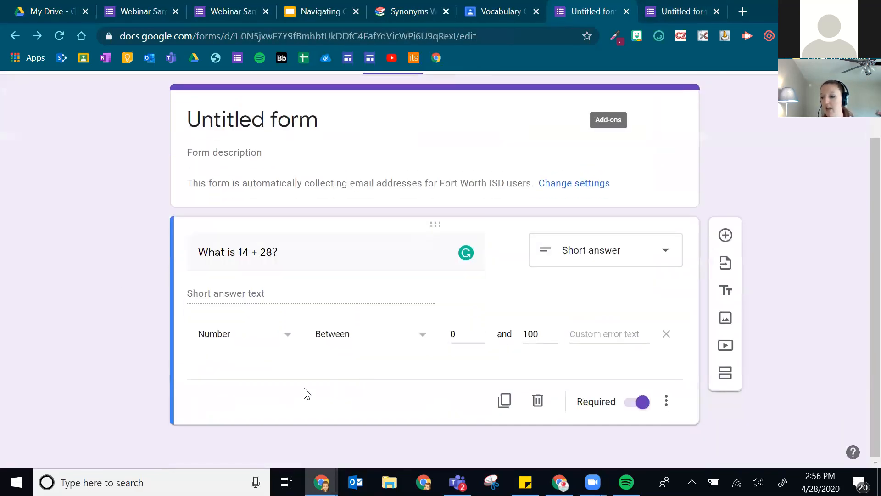
pyautogui.click(246, 343)
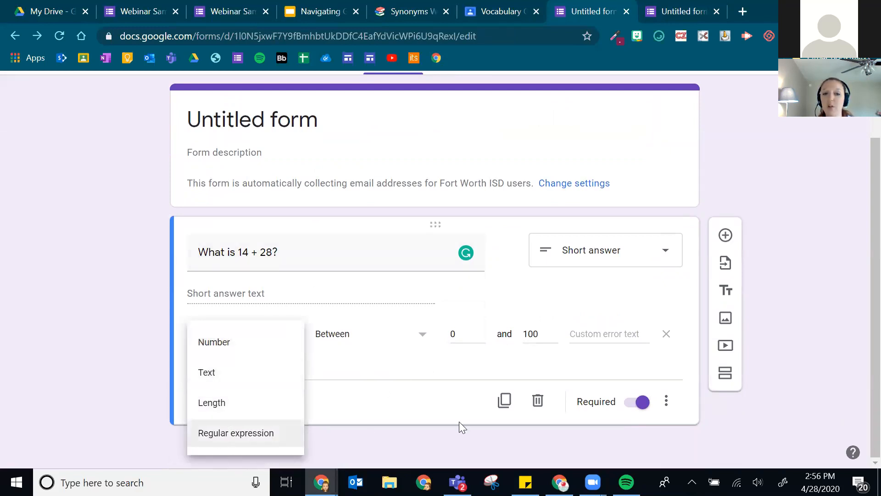
pyautogui.click(265, 371)
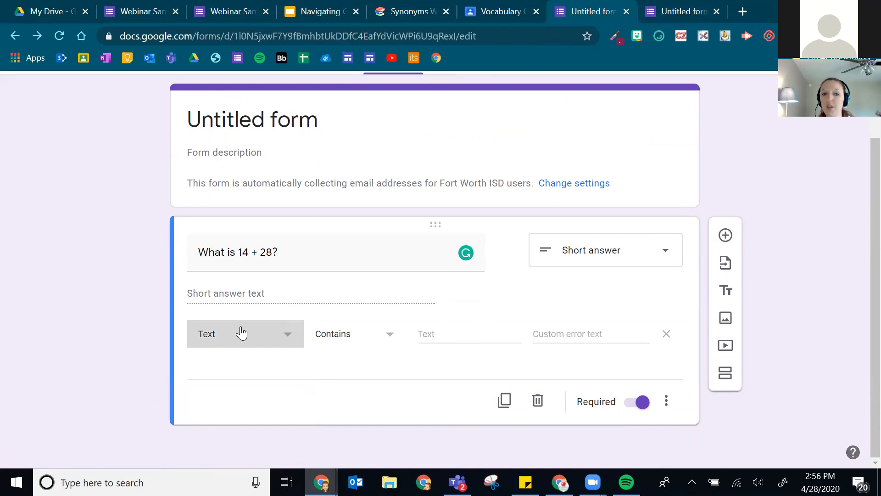
pyautogui.click(240, 333)
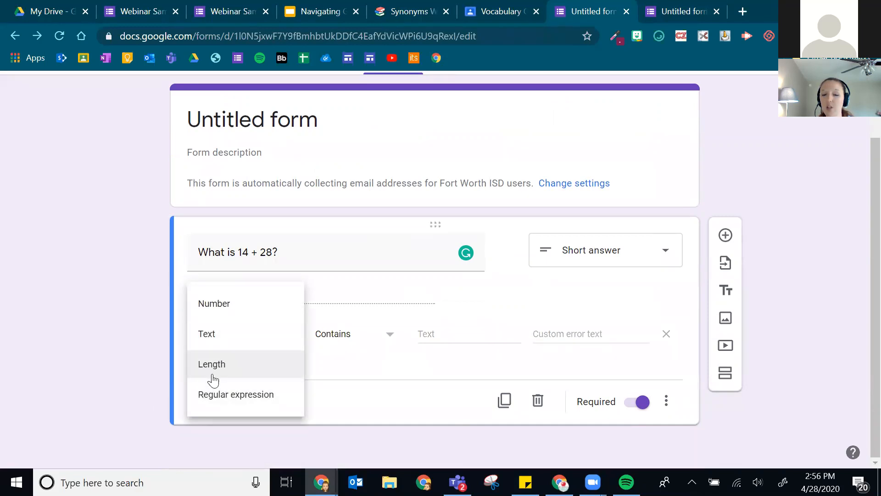
pyautogui.click(255, 373)
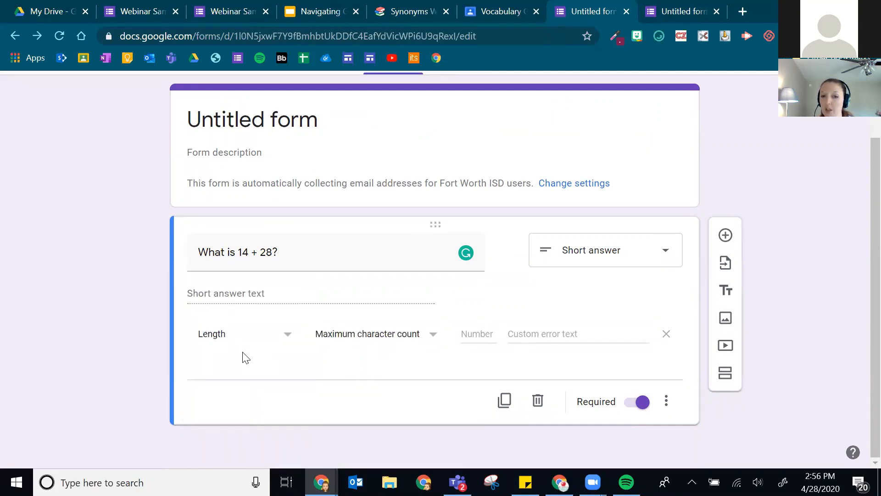
pyautogui.click(366, 348)
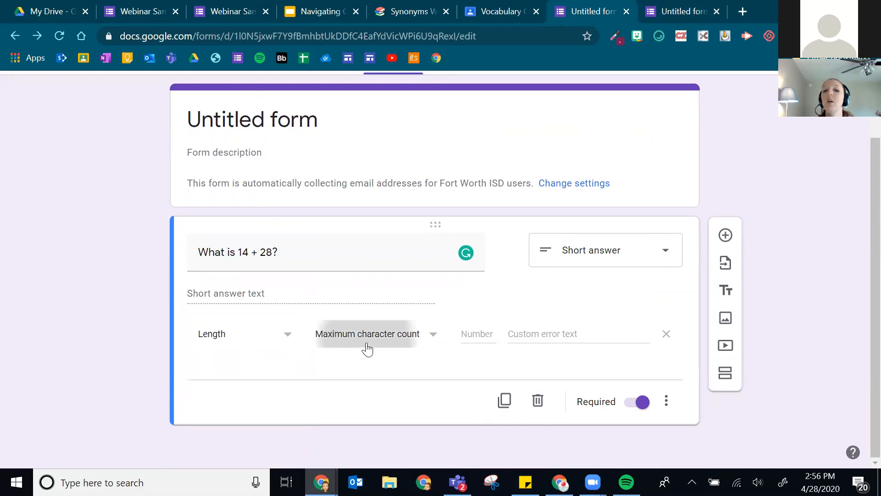
pyautogui.click(504, 306)
# Switch the question's validation type back to Number and view its available conditions
pyautogui.click(193, 333)
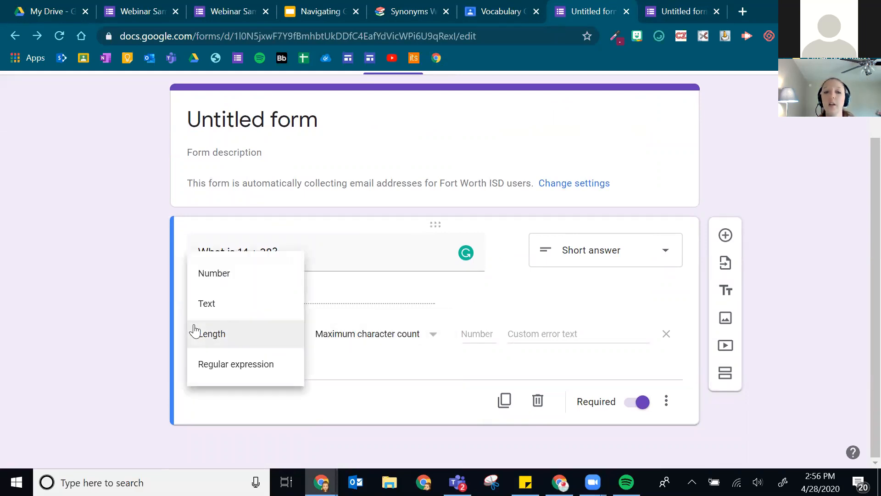
pyautogui.click(205, 280)
pyautogui.click(360, 340)
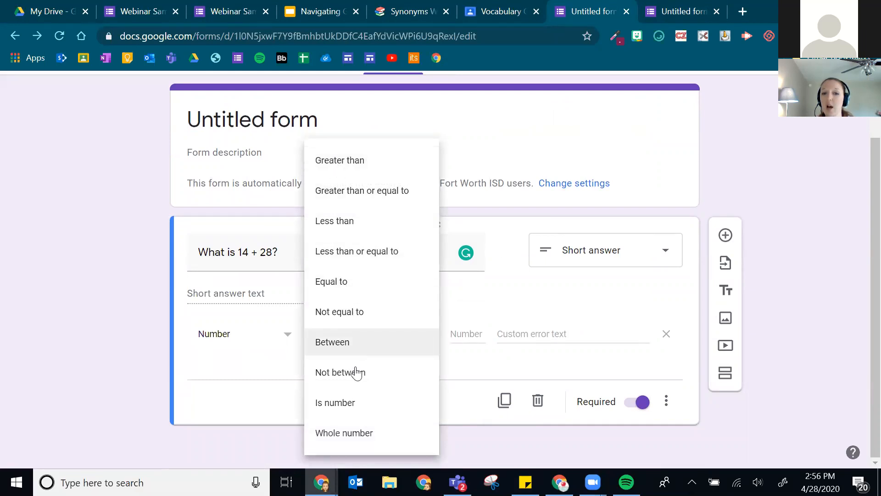
pyautogui.click(259, 420)
# Set the question's validation type to Regular expression and view its conditions, leaving Contains selected
pyautogui.click(215, 332)
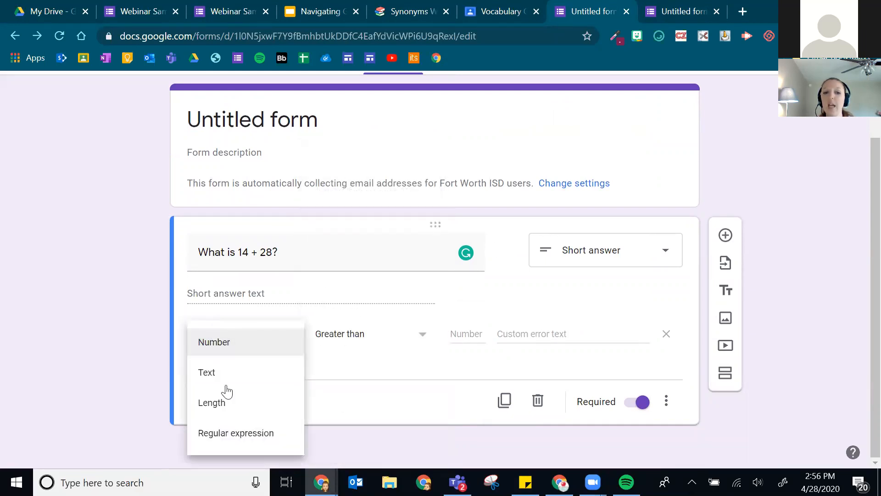
pyautogui.click(229, 445)
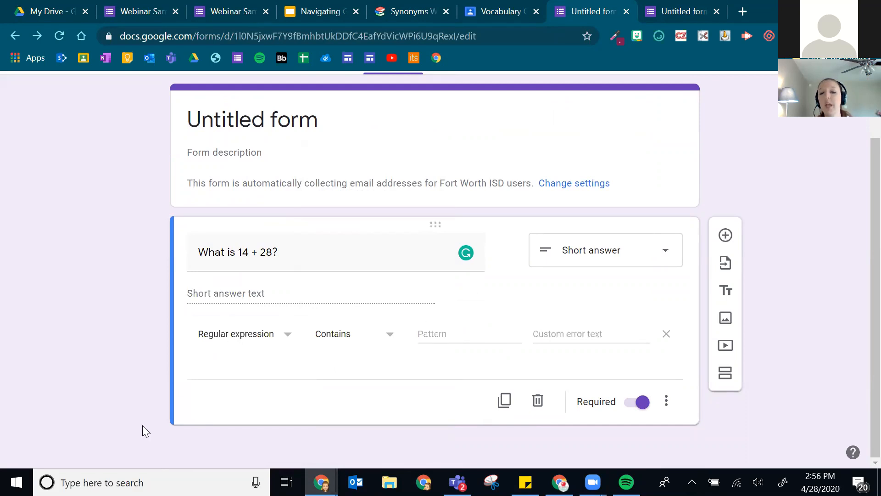
pyautogui.click(358, 337)
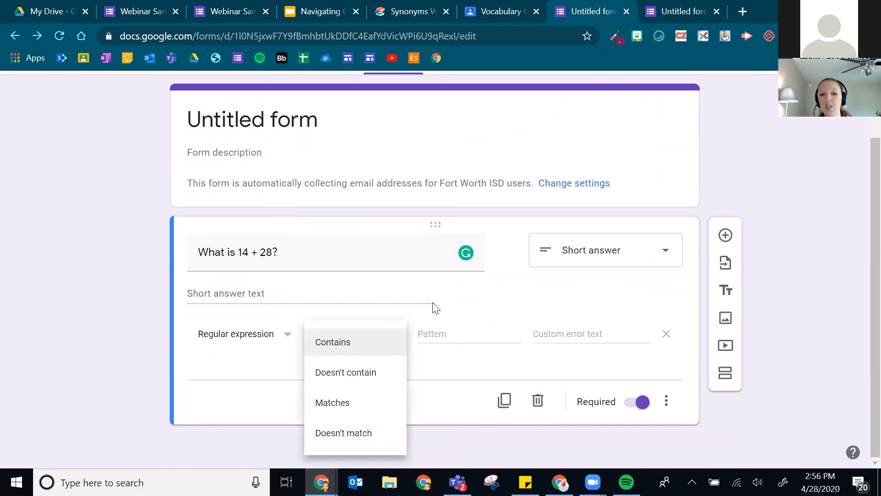
pyautogui.click(434, 309)
pyautogui.click(344, 340)
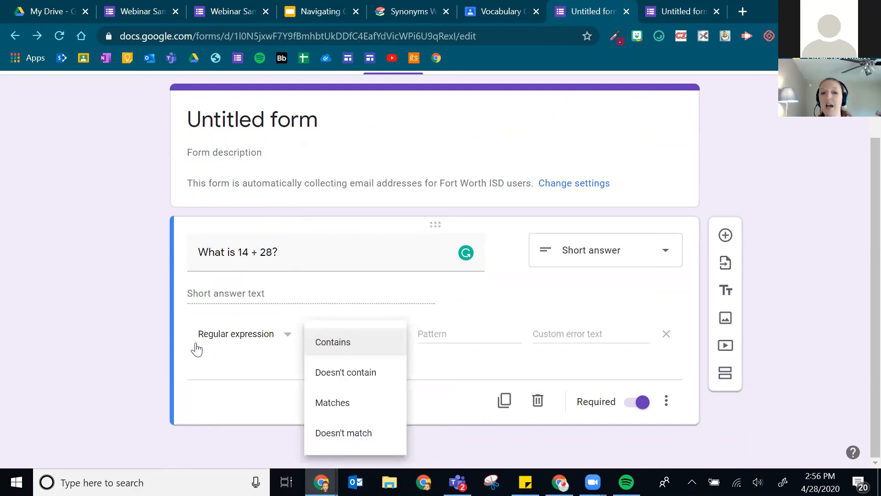
pyautogui.click(246, 404)
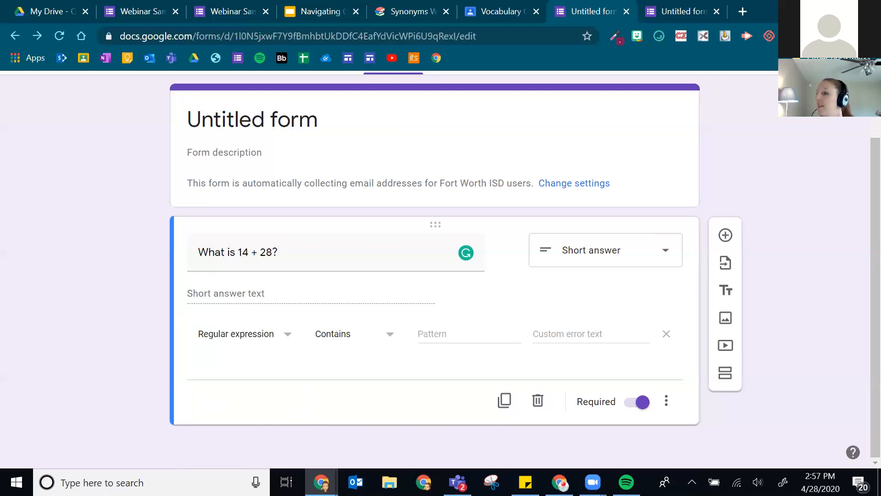
pyautogui.hotkey('alt', 'Tab')
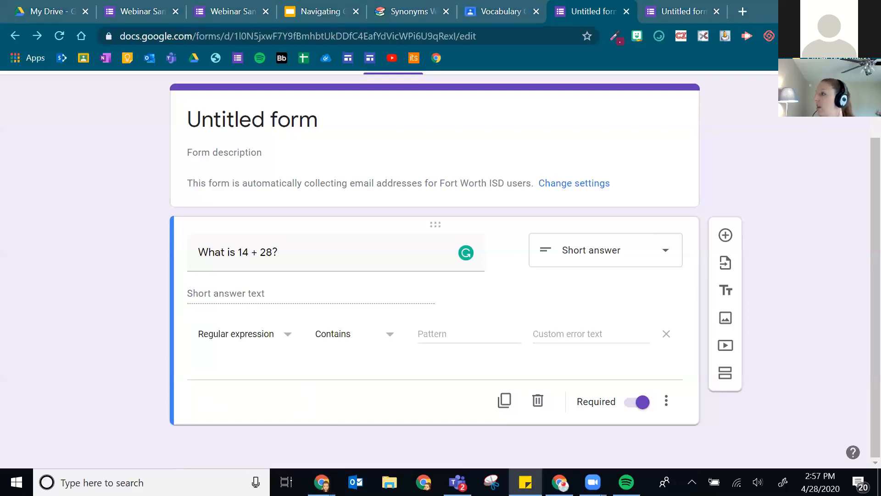